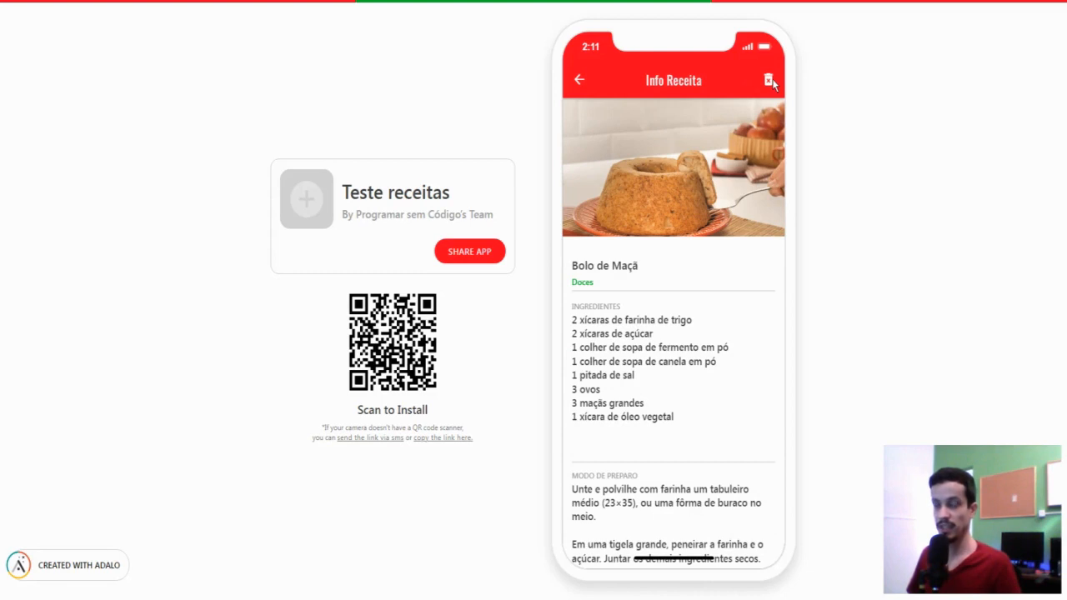
Step: Examine the Bolo de Maçã recipe details, the recipe list and the category choices in the new-recipe form of the previewed app
{"action": "scroll", "coordinate": [704, 150], "scroll_direction": "down", "scroll_amount": 2}
{"action": "scroll", "coordinate": [621, 206], "scroll_direction": "down", "scroll_amount": 4}
{"action": "scroll", "coordinate": [604, 238], "scroll_direction": "down", "scroll_amount": 2}
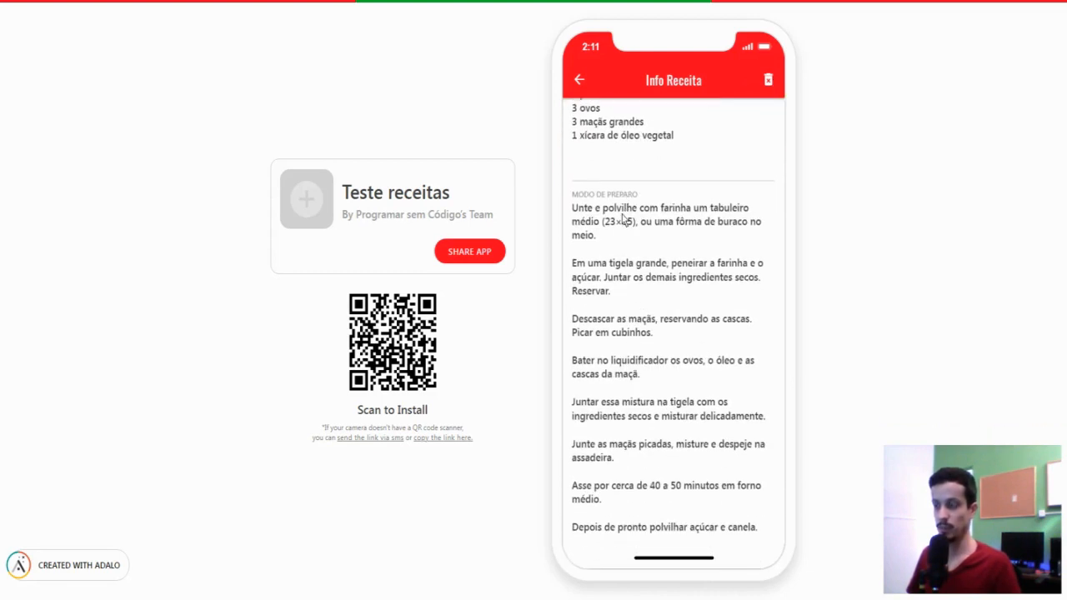
{"action": "scroll", "coordinate": [624, 198], "scroll_direction": "up", "scroll_amount": 6}
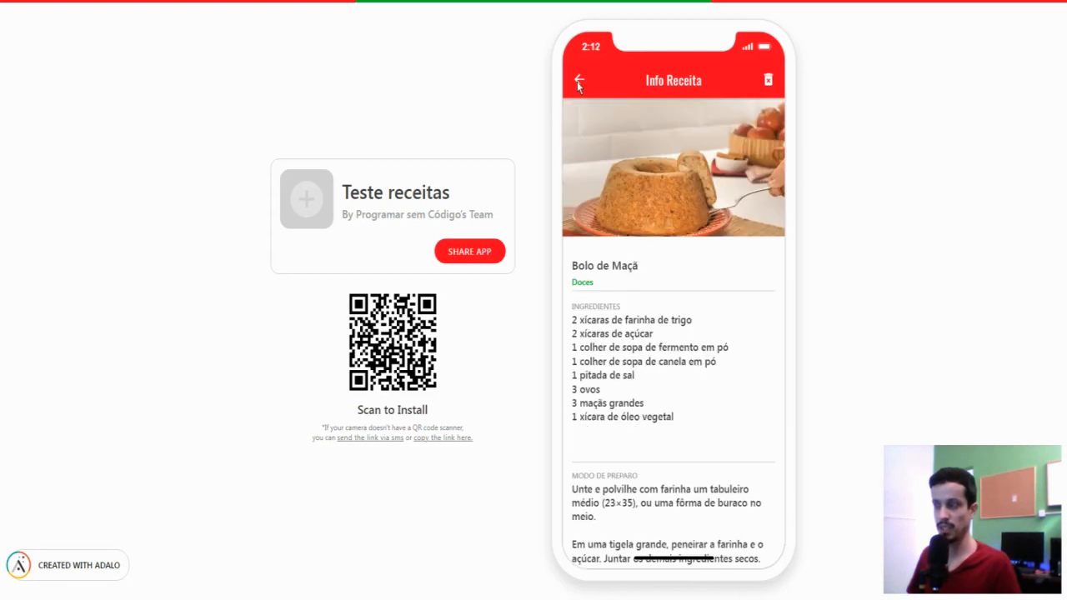
{"action": "left_click", "coordinate": [579, 80]}
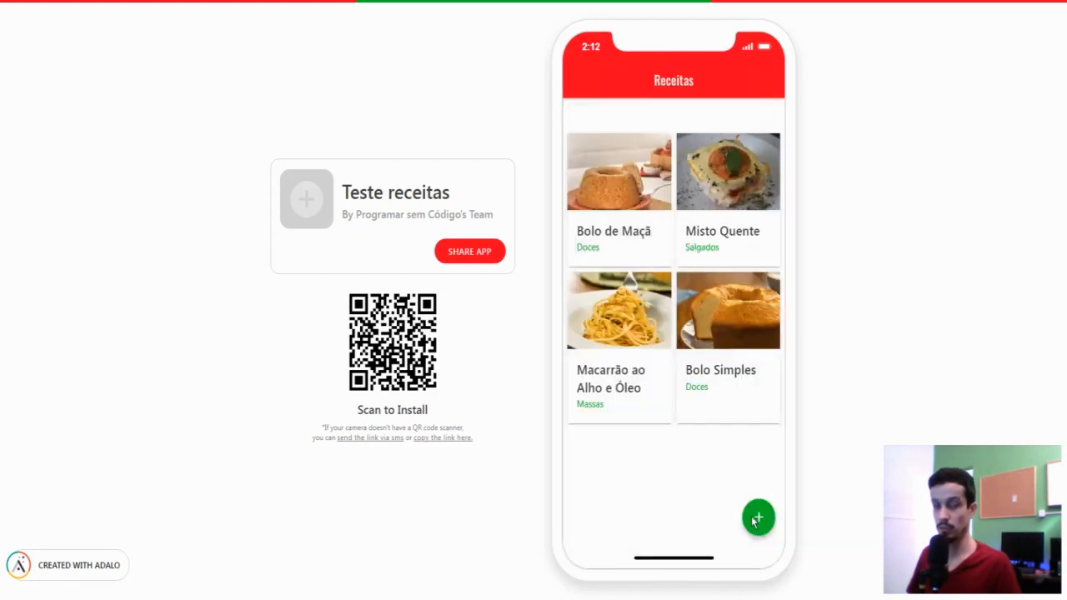
{"action": "left_click", "coordinate": [756, 518]}
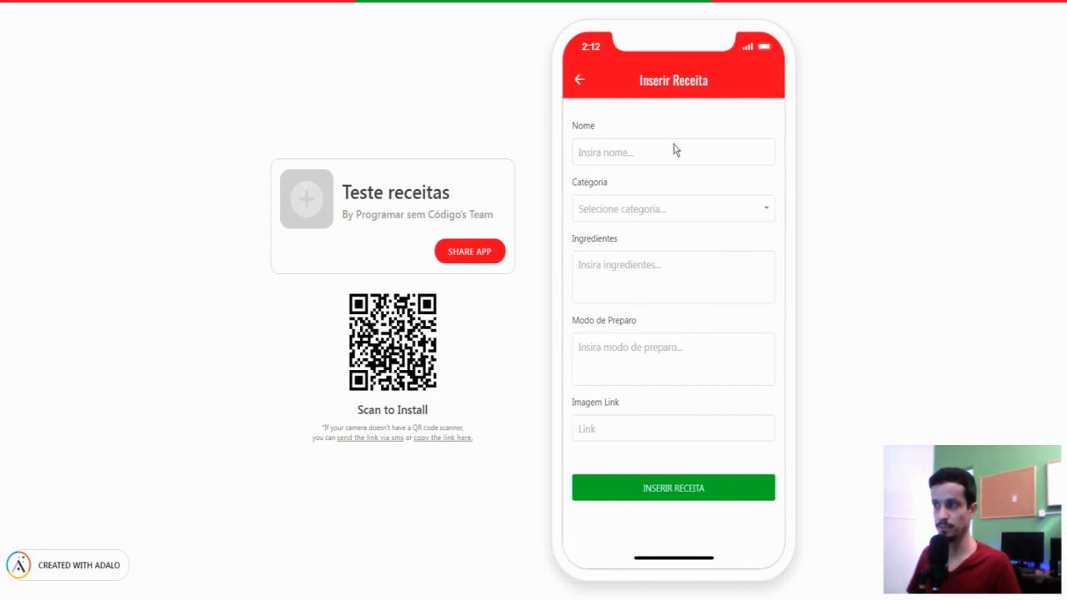
{"action": "left_click", "coordinate": [662, 209]}
{"action": "left_click", "coordinate": [703, 182]}
{"action": "key", "text": "alt+Left"}
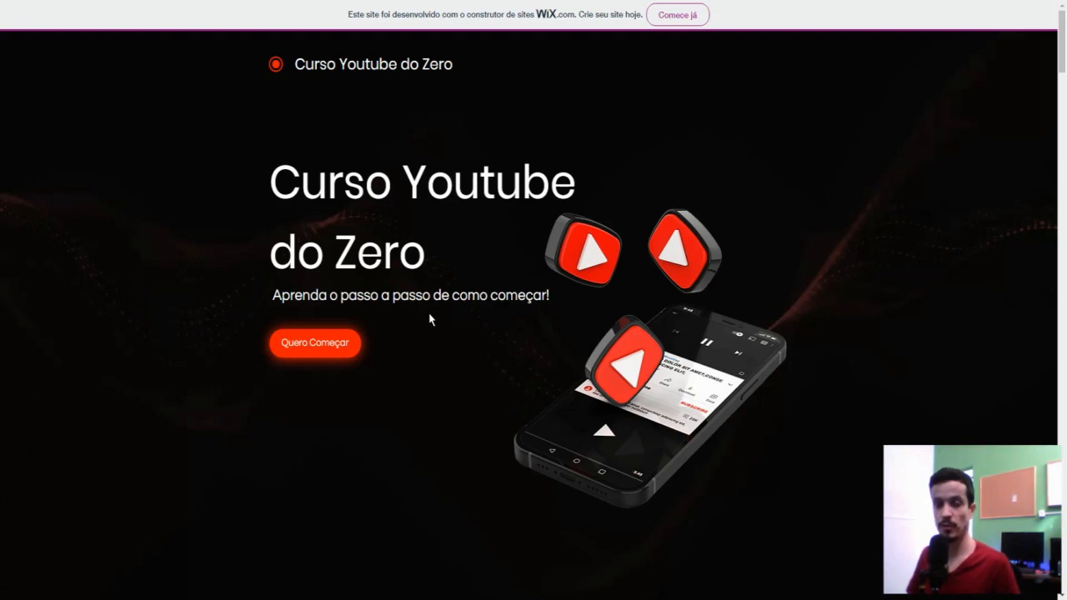
{"action": "scroll", "coordinate": [431, 318], "scroll_direction": "down", "scroll_amount": 3}
{"action": "scroll", "coordinate": [451, 267], "scroll_direction": "down", "scroll_amount": 2}
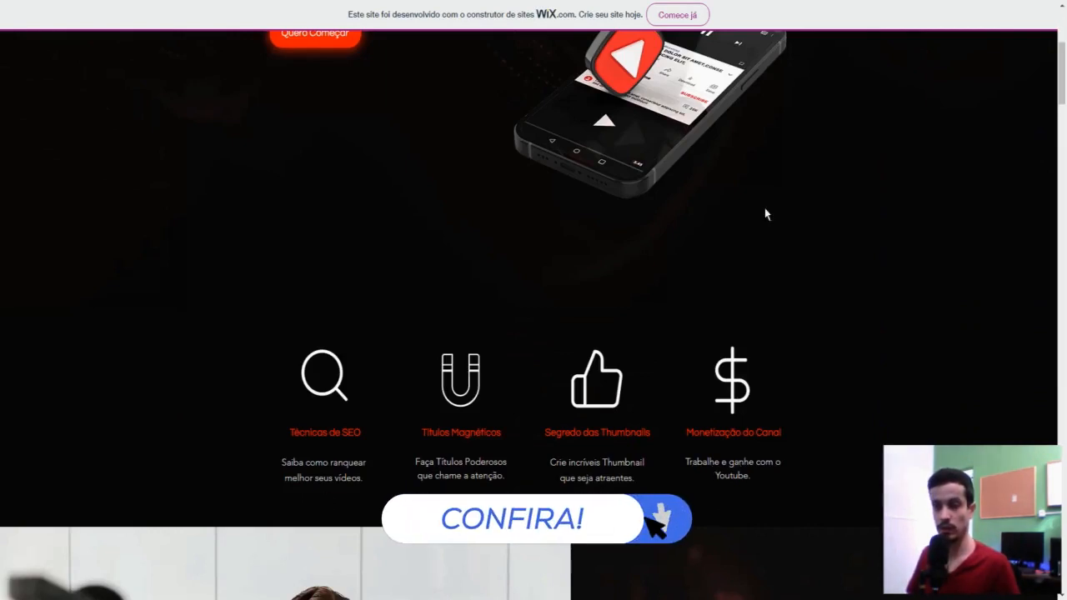
{"action": "scroll", "coordinate": [759, 217], "scroll_direction": "up", "scroll_amount": 5}
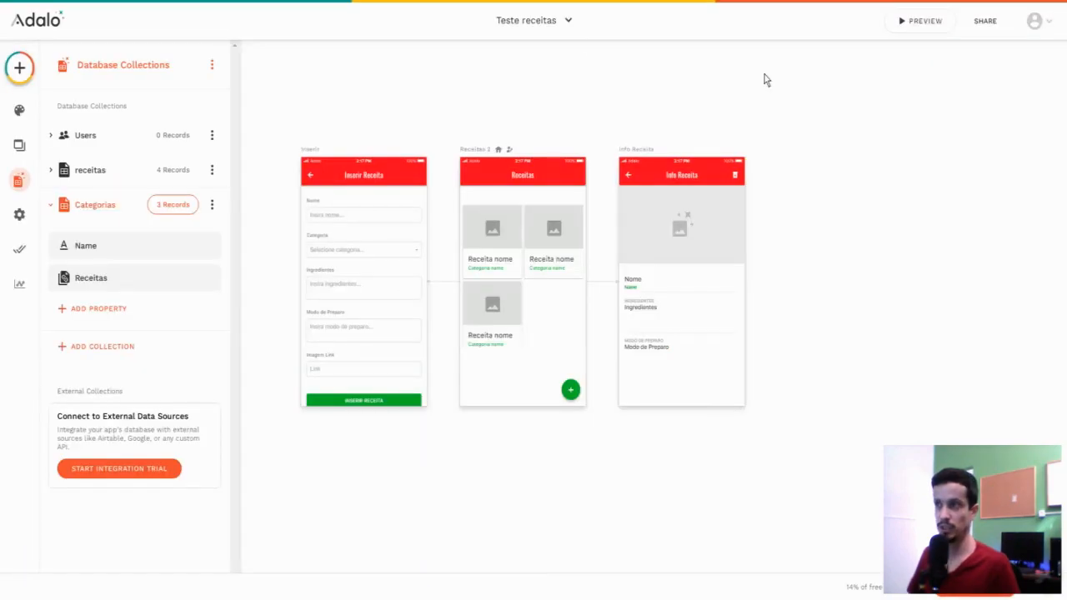
Step: Start a new app from the Teste receitas project as a Native Mobile App based on the Blank template
{"action": "left_click", "coordinate": [443, 84]}
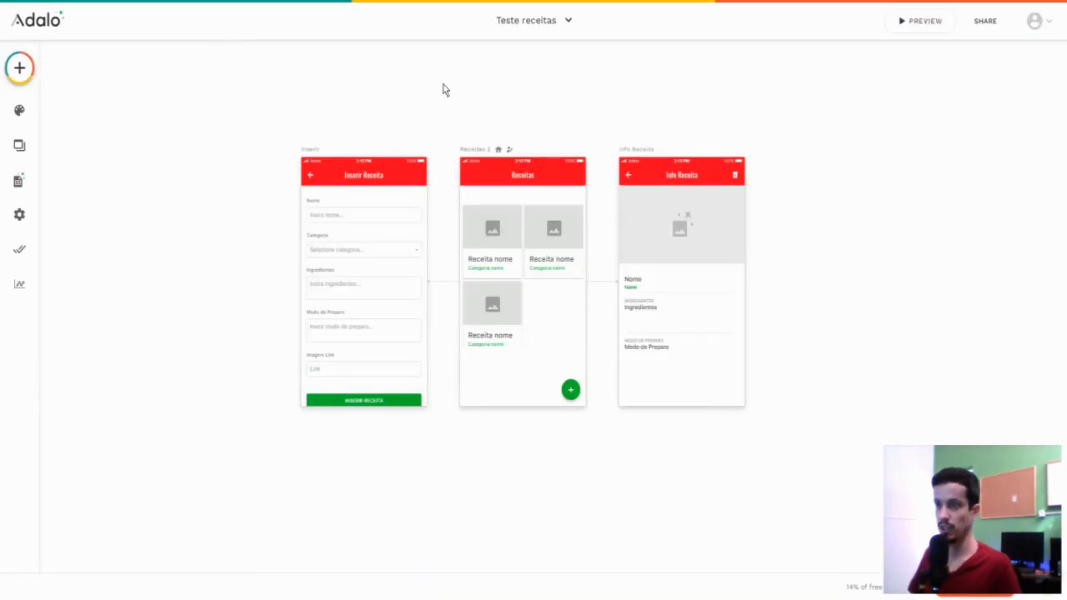
{"action": "left_click", "coordinate": [540, 23]}
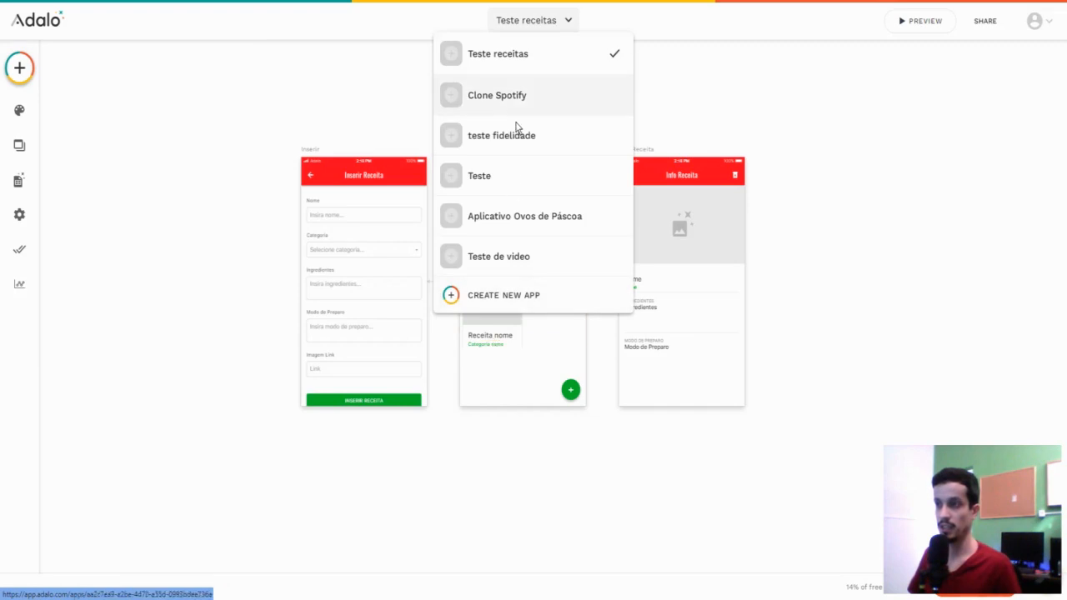
{"action": "left_click", "coordinate": [476, 297]}
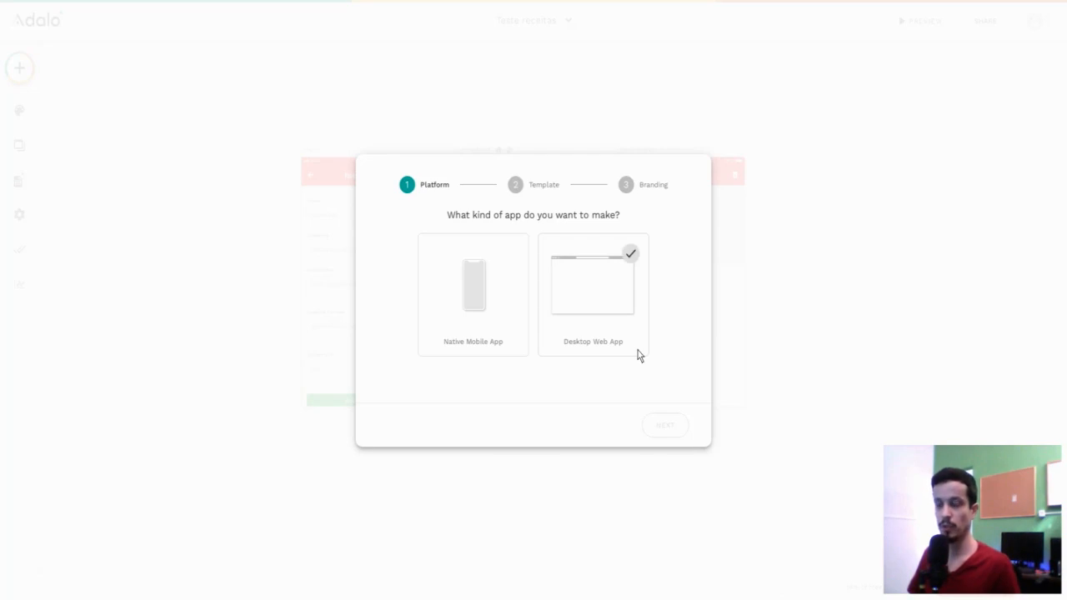
{"action": "left_click", "coordinate": [478, 342]}
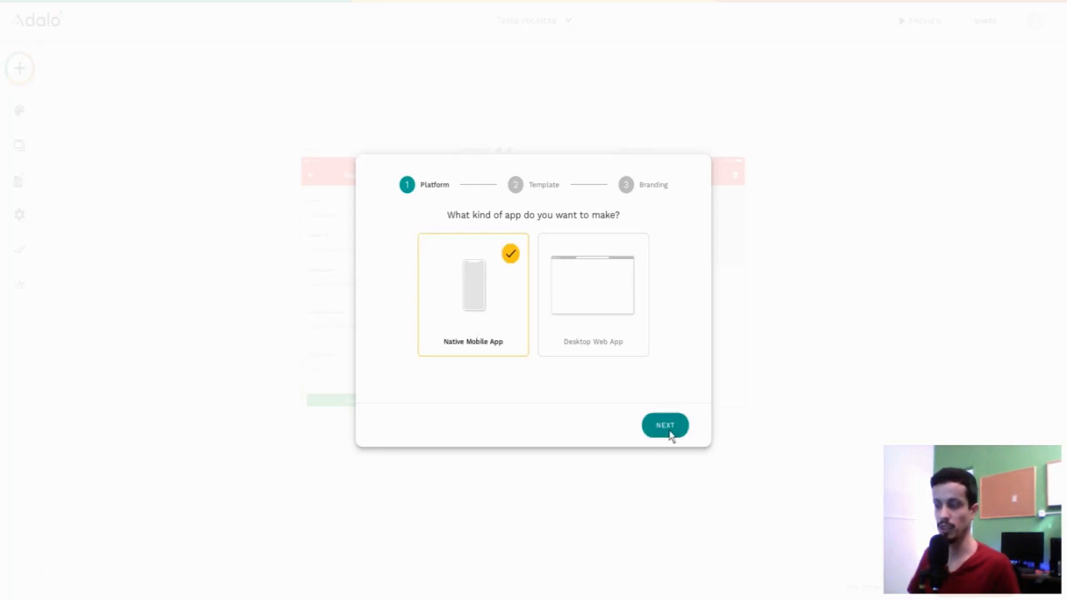
{"action": "left_click", "coordinate": [667, 429]}
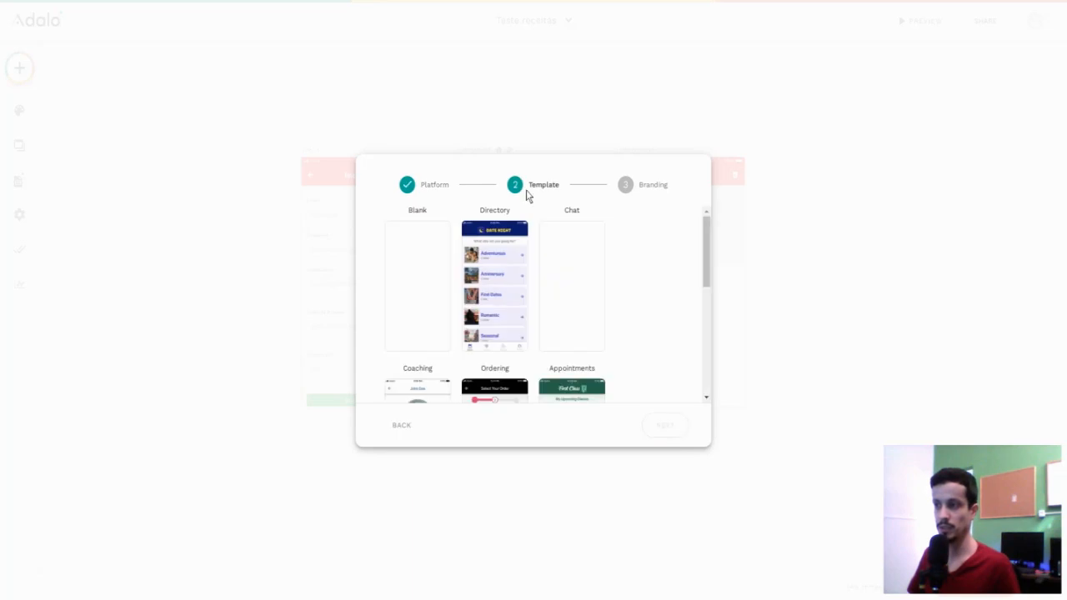
{"action": "left_click", "coordinate": [426, 272]}
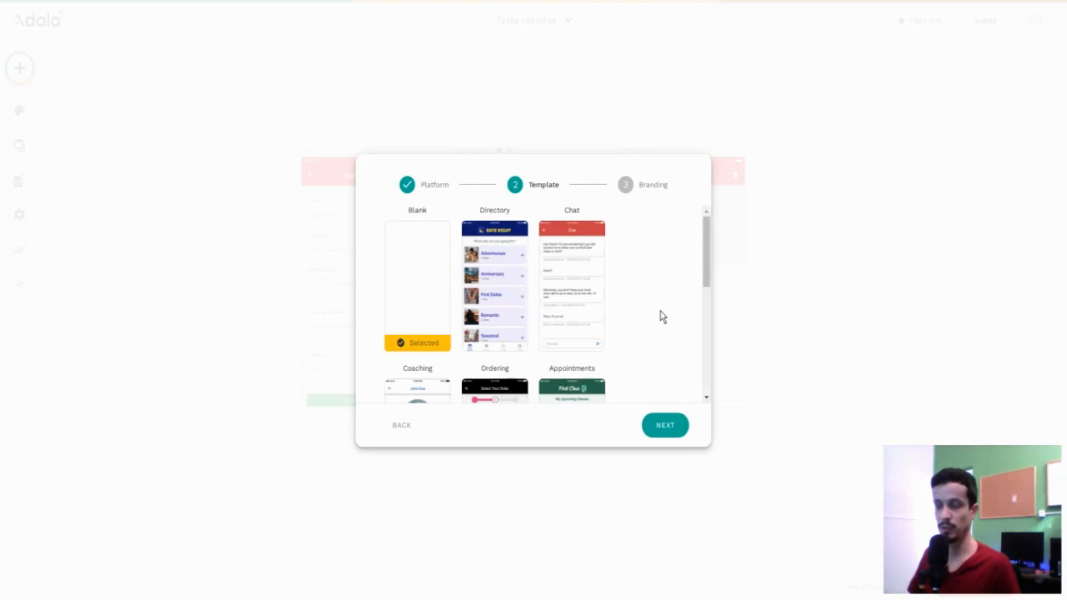
{"action": "left_click", "coordinate": [659, 431]}
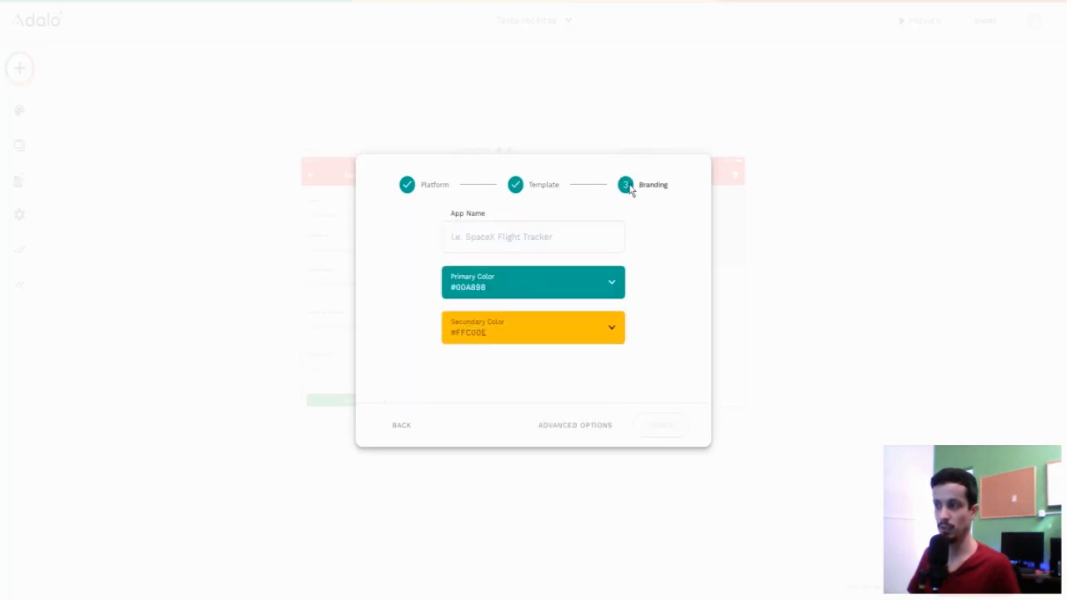
Step: Name the new app "Aplicativo de Receitas" and create it
{"action": "left_click", "coordinate": [543, 247]}
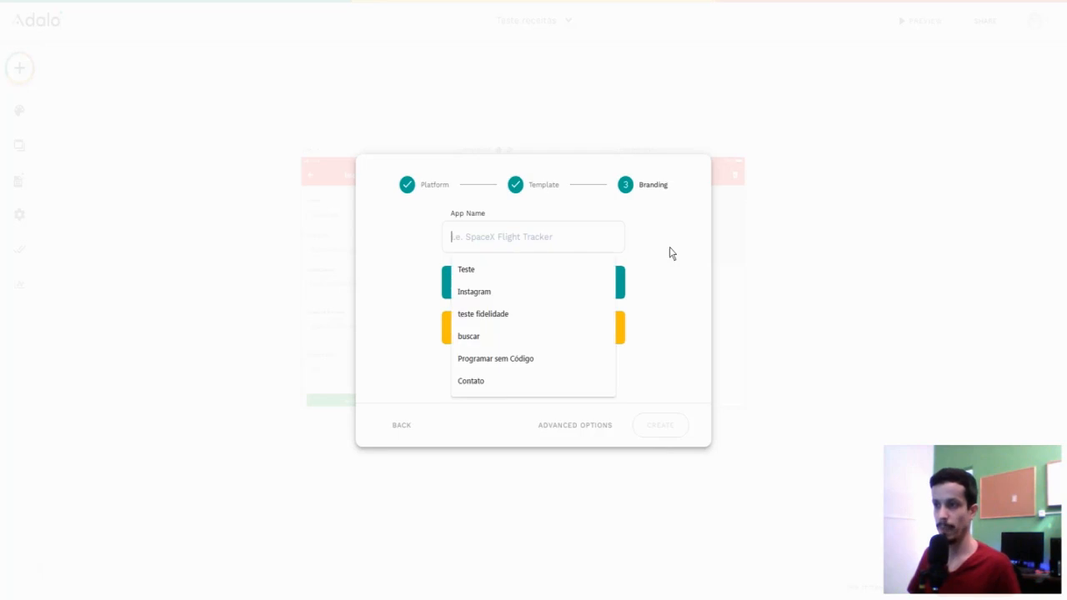
{"action": "type", "text": "A"}
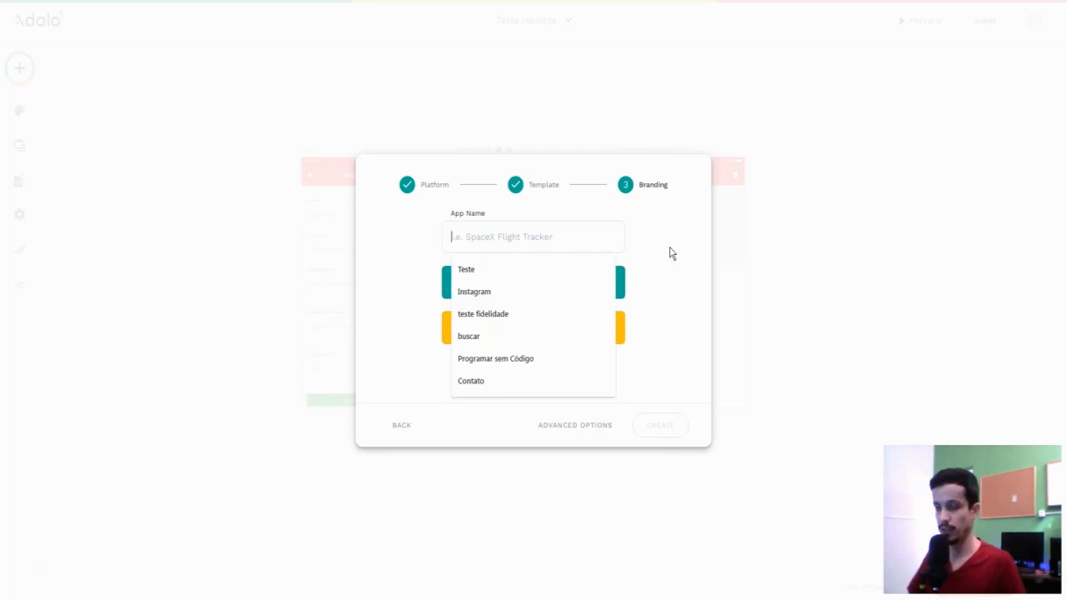
{"action": "type", "text": "pli"}
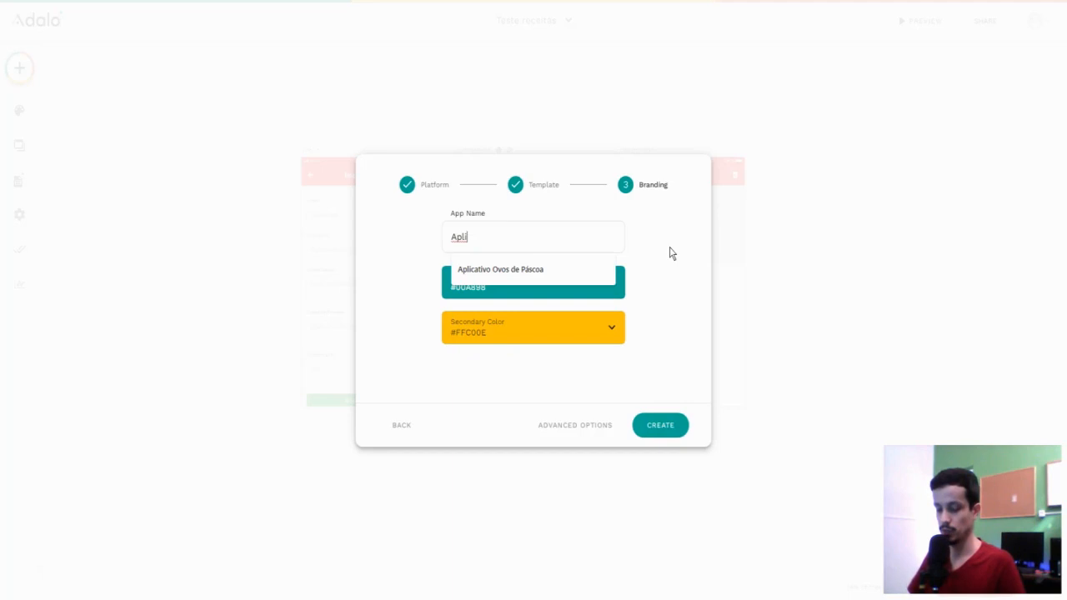
{"action": "type", "text": "cati"}
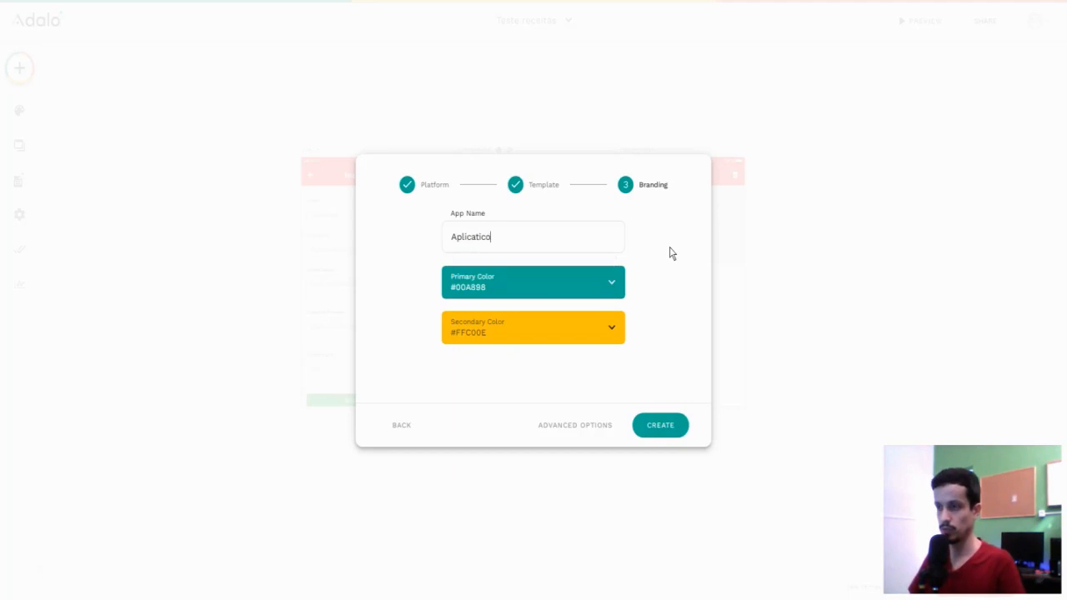
{"action": "type", "text": "vo de Receitas"}
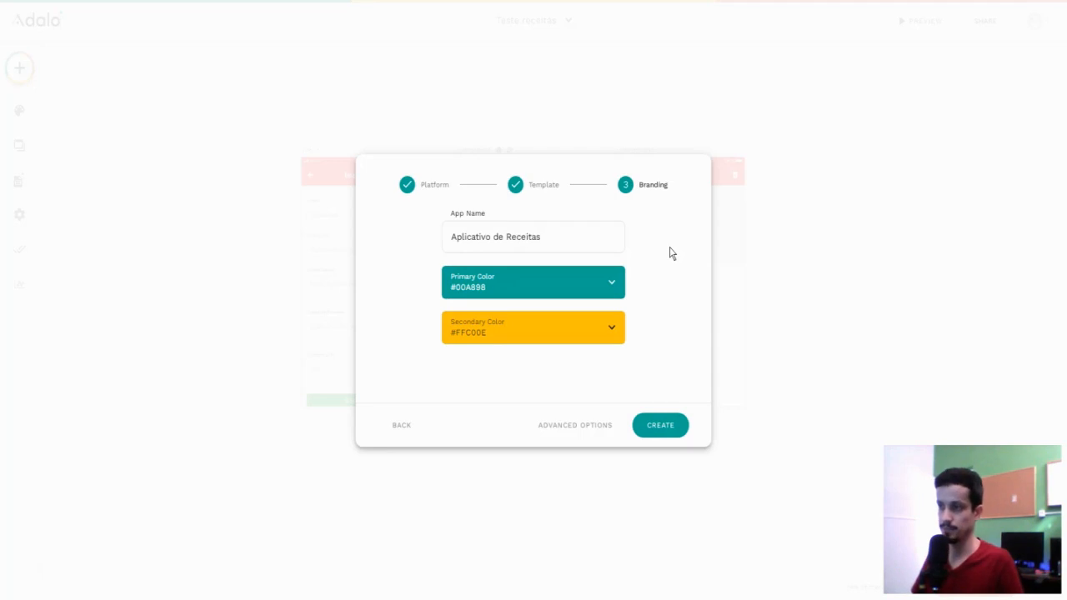
{"action": "left_click", "coordinate": [667, 427]}
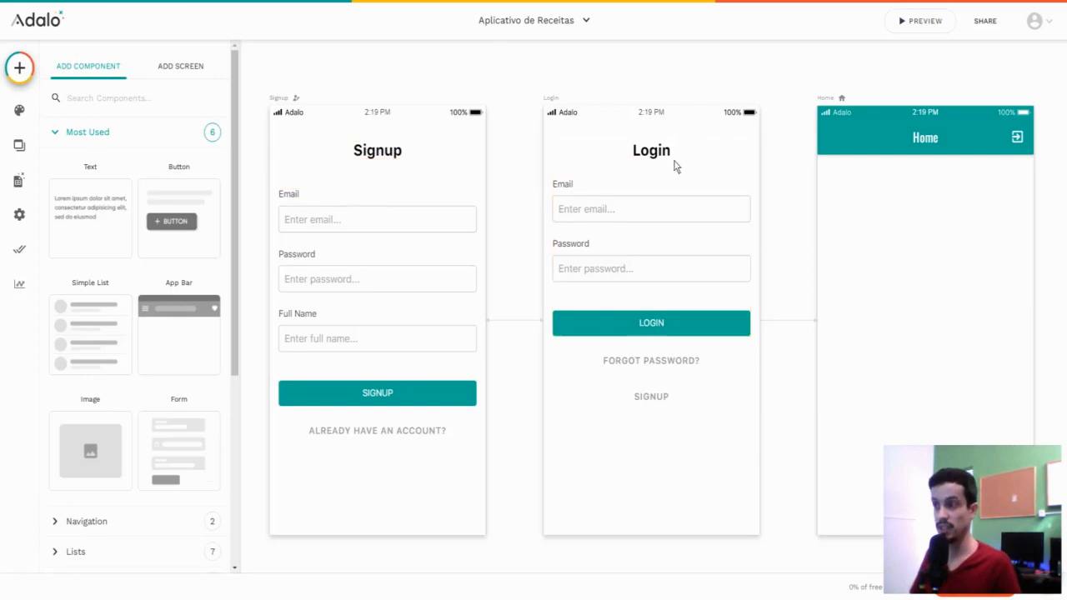
Step: Delete the Signup screen from the app
{"action": "left_click", "coordinate": [20, 147]}
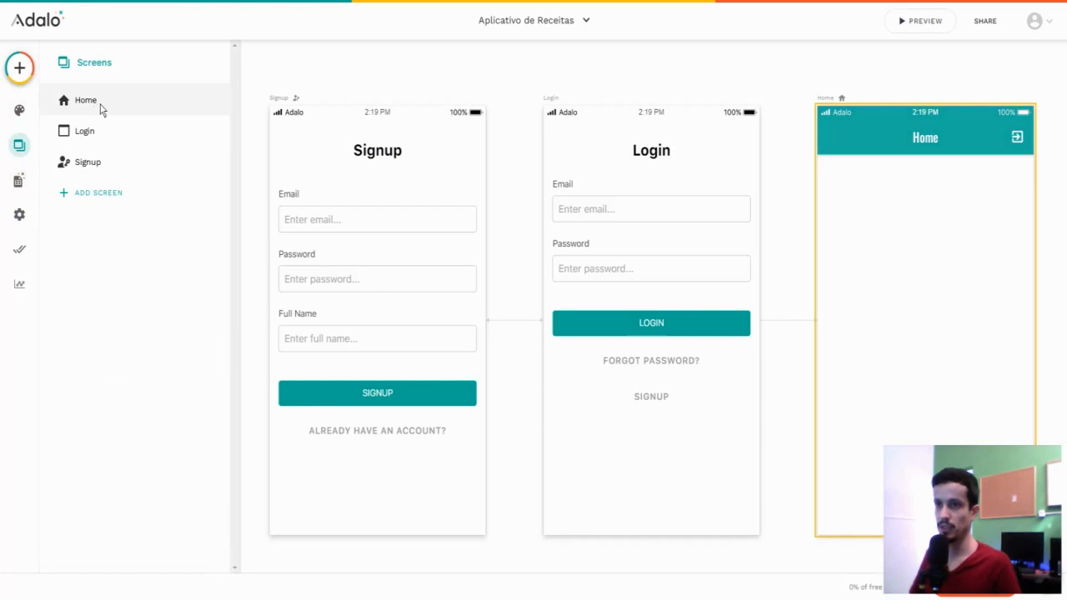
{"action": "left_click", "coordinate": [113, 162]}
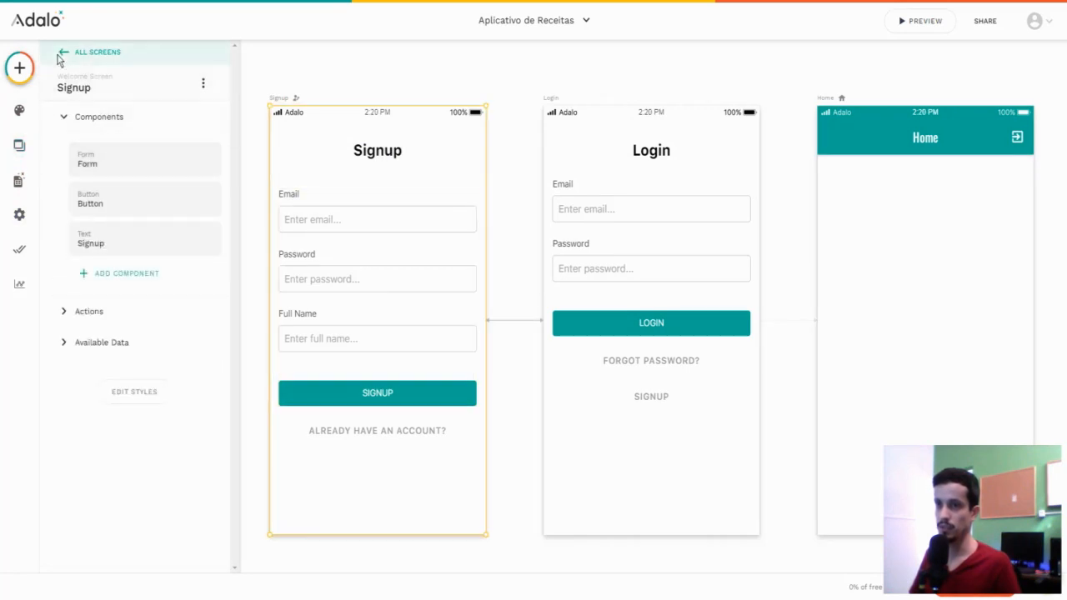
{"action": "left_click", "coordinate": [63, 53]}
{"action": "left_click", "coordinate": [129, 166]}
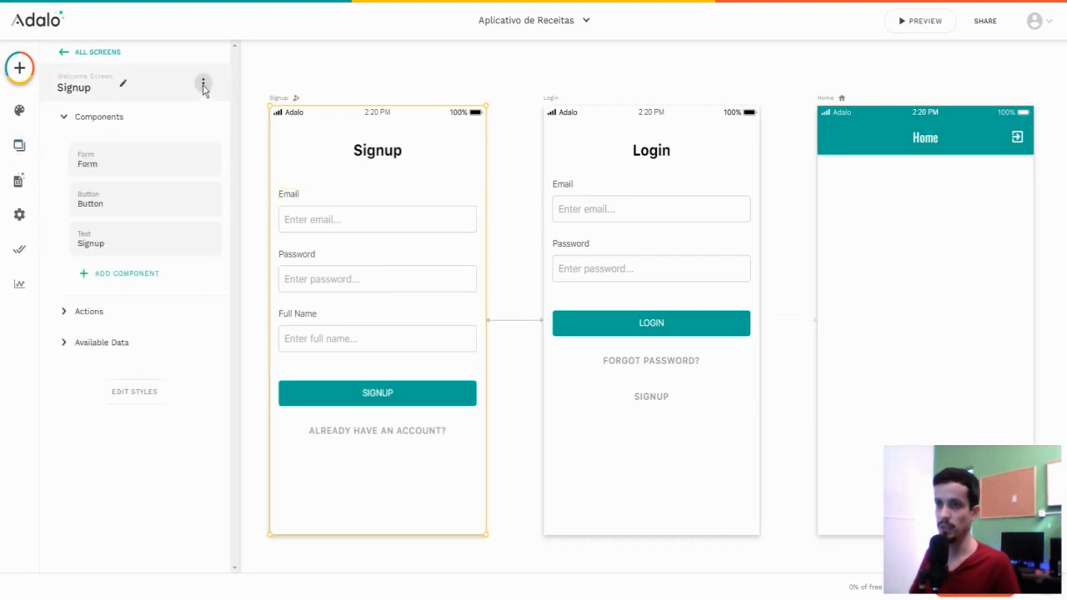
{"action": "left_click", "coordinate": [203, 84]}
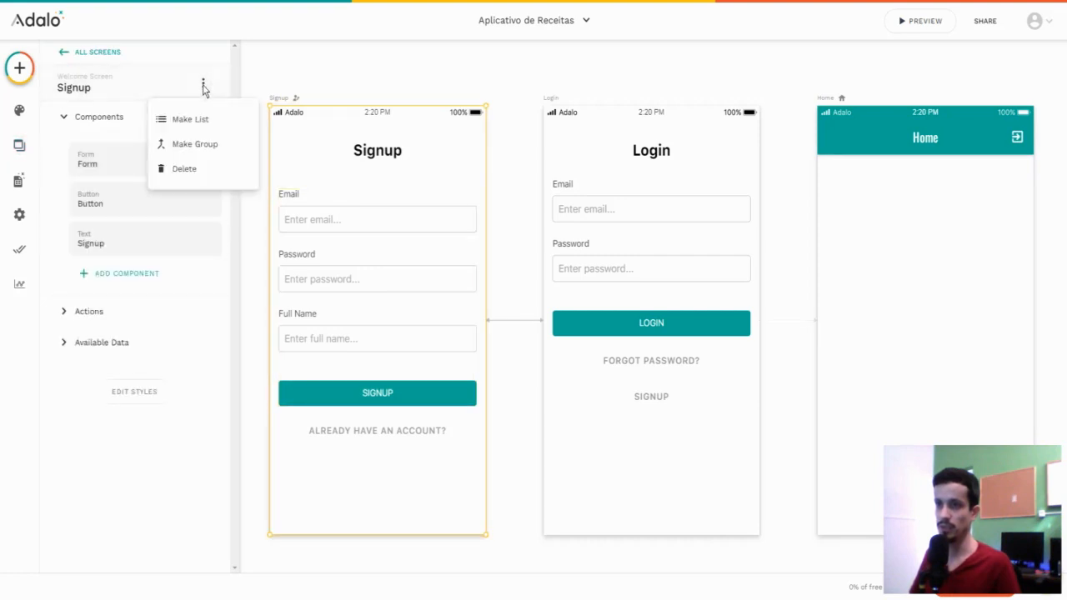
{"action": "left_click", "coordinate": [193, 172]}
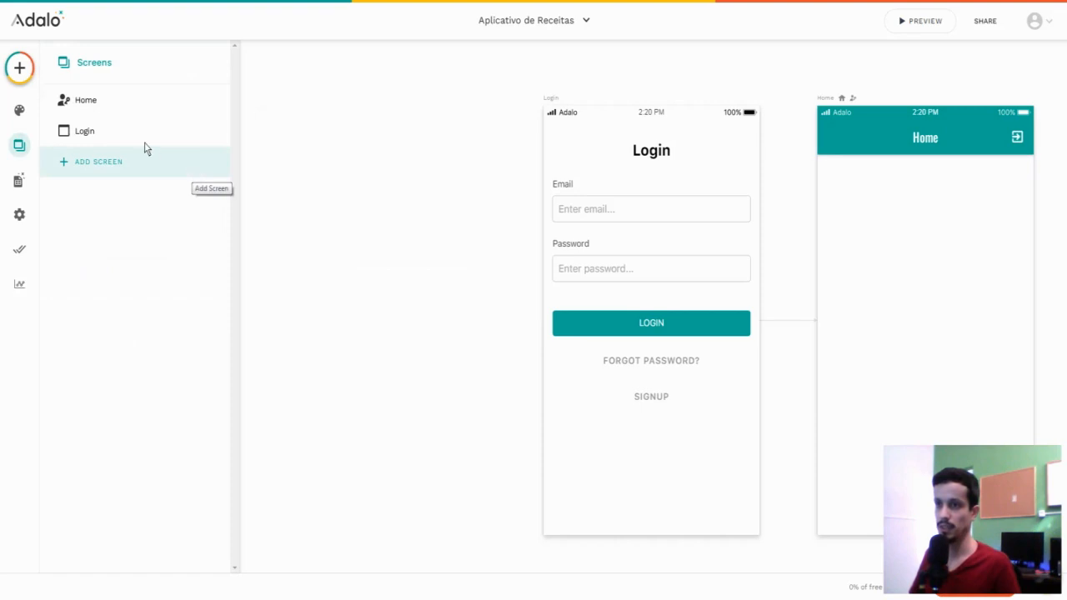
Step: Delete the Login screen, leaving only the Home screen in the app
{"action": "left_click", "coordinate": [124, 134]}
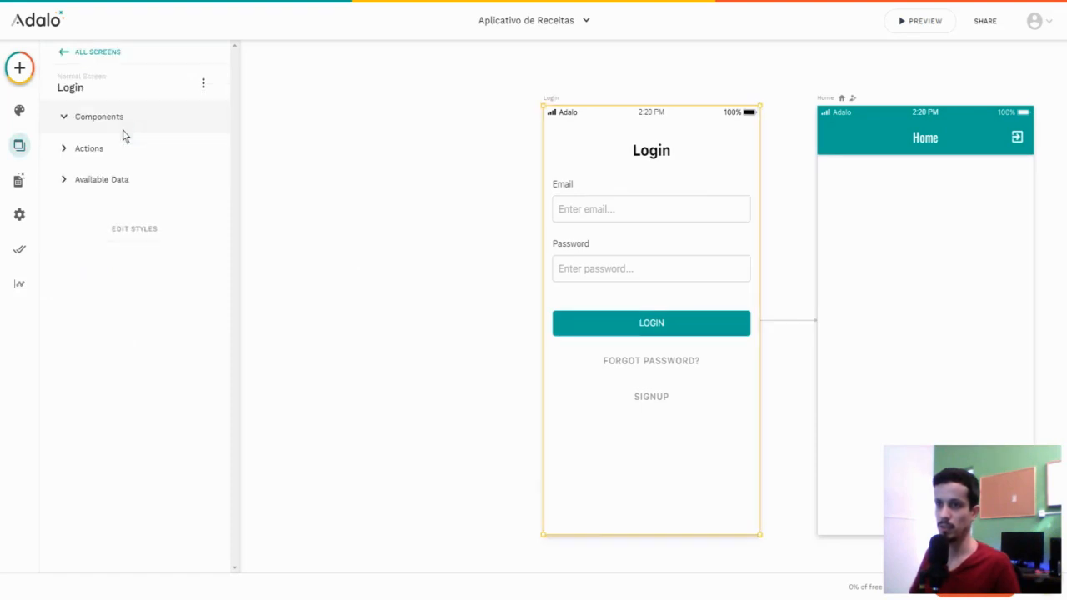
{"action": "left_click", "coordinate": [203, 84]}
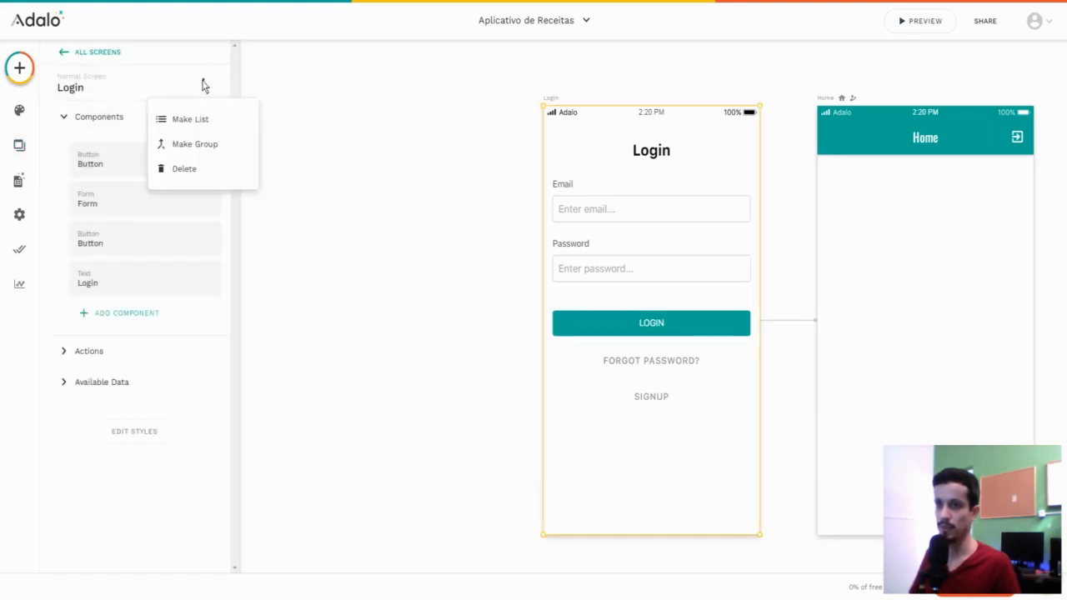
{"action": "left_click", "coordinate": [192, 171]}
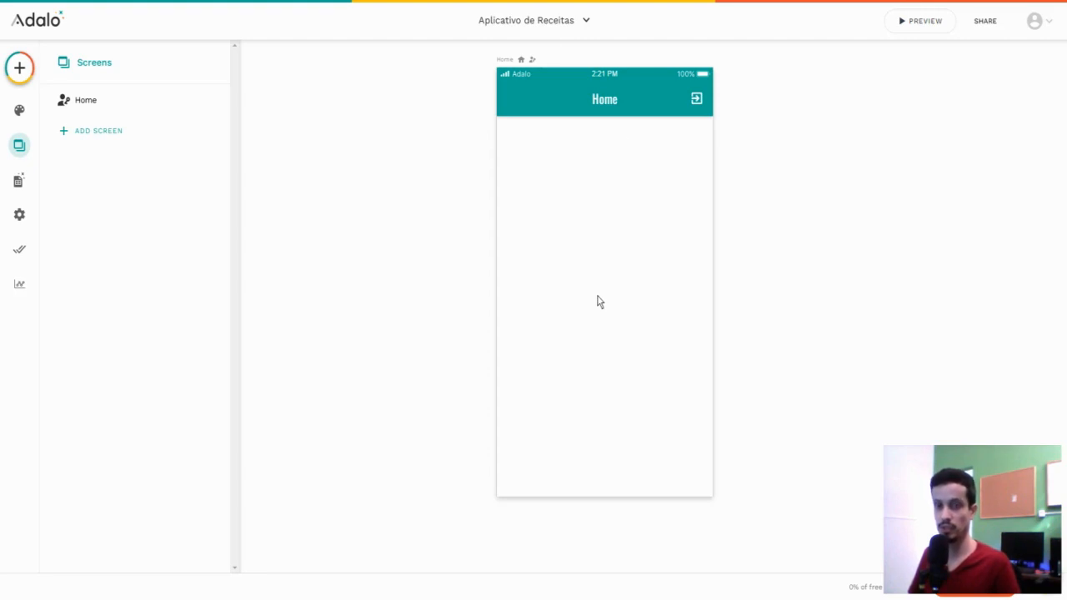
{"action": "left_click", "coordinate": [317, 155]}
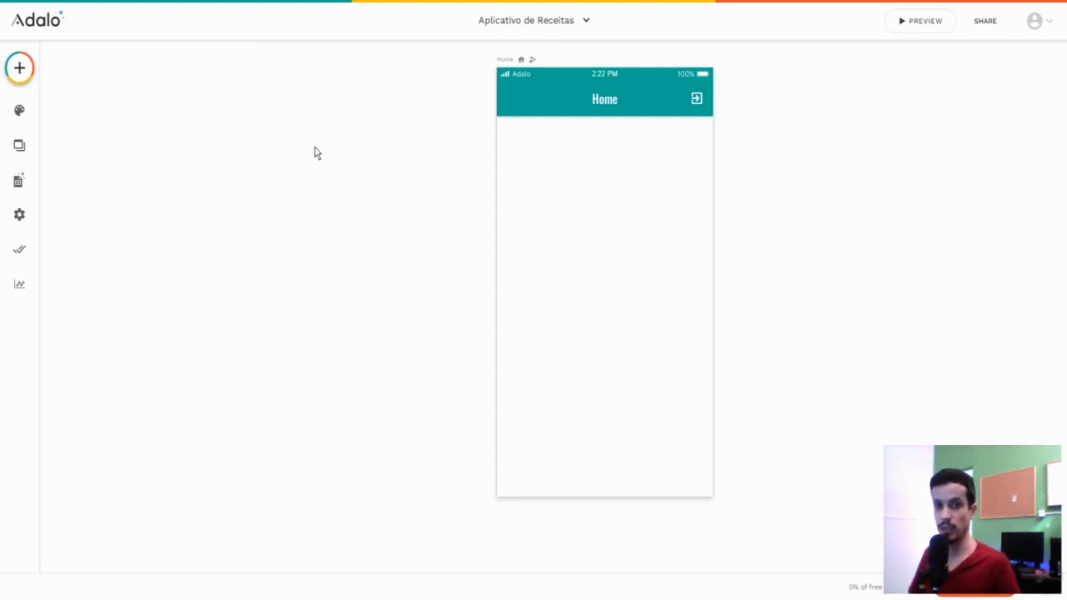
Step: Add a database collection named "Categorias"
{"action": "left_click", "coordinate": [19, 182]}
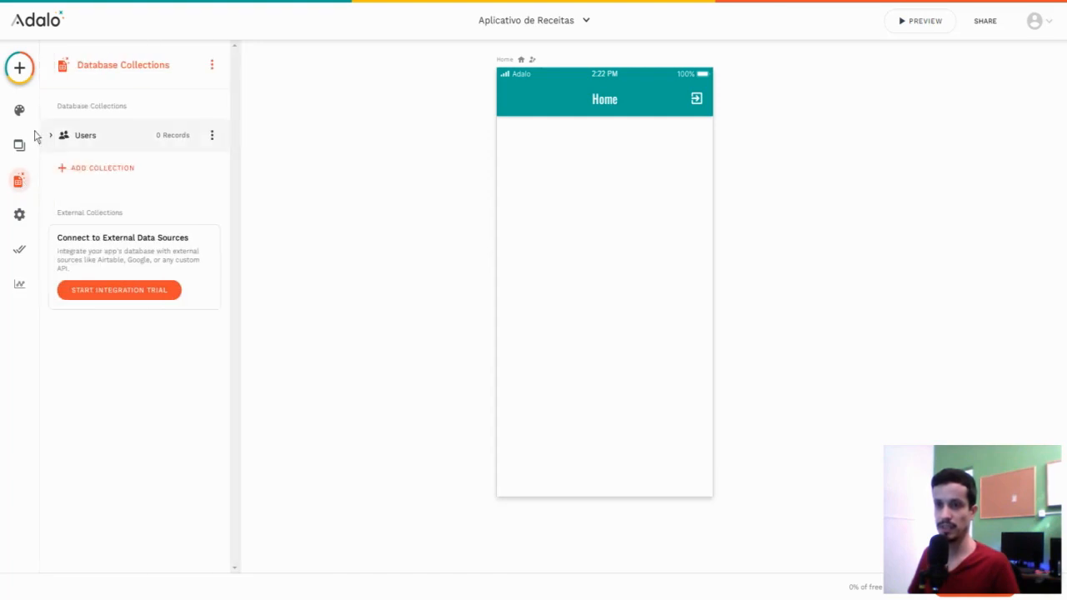
{"action": "left_click", "coordinate": [81, 175]}
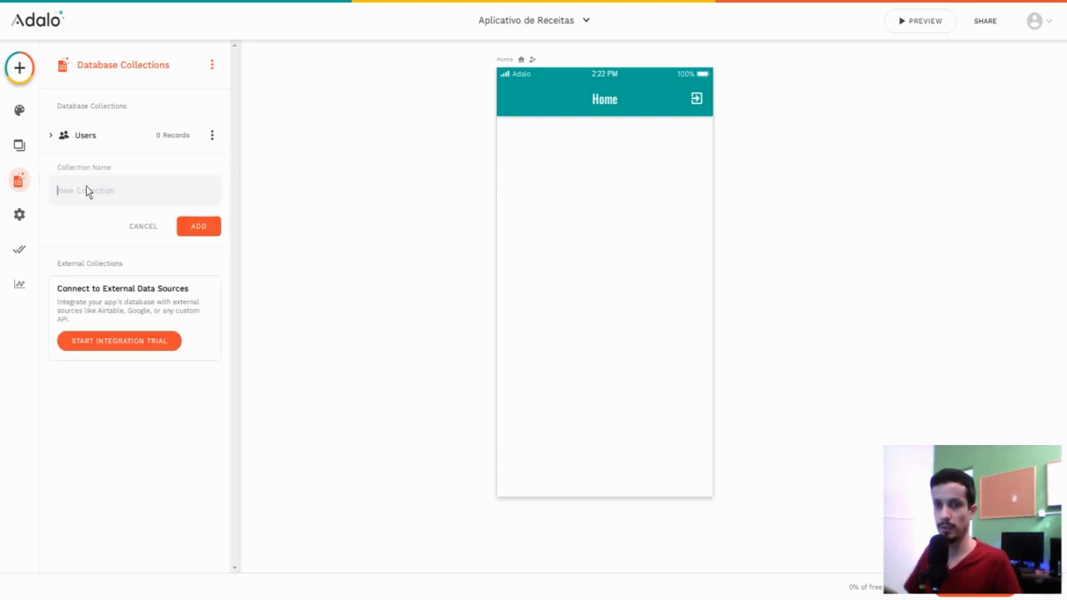
{"action": "type", "text": "Cate"}
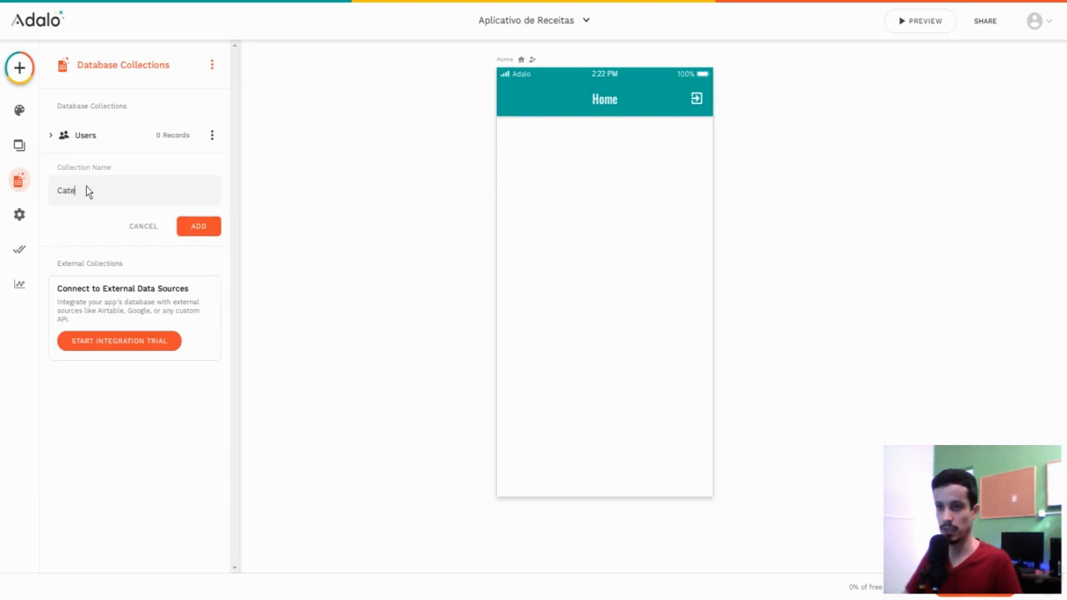
{"action": "type", "text": "gorias"}
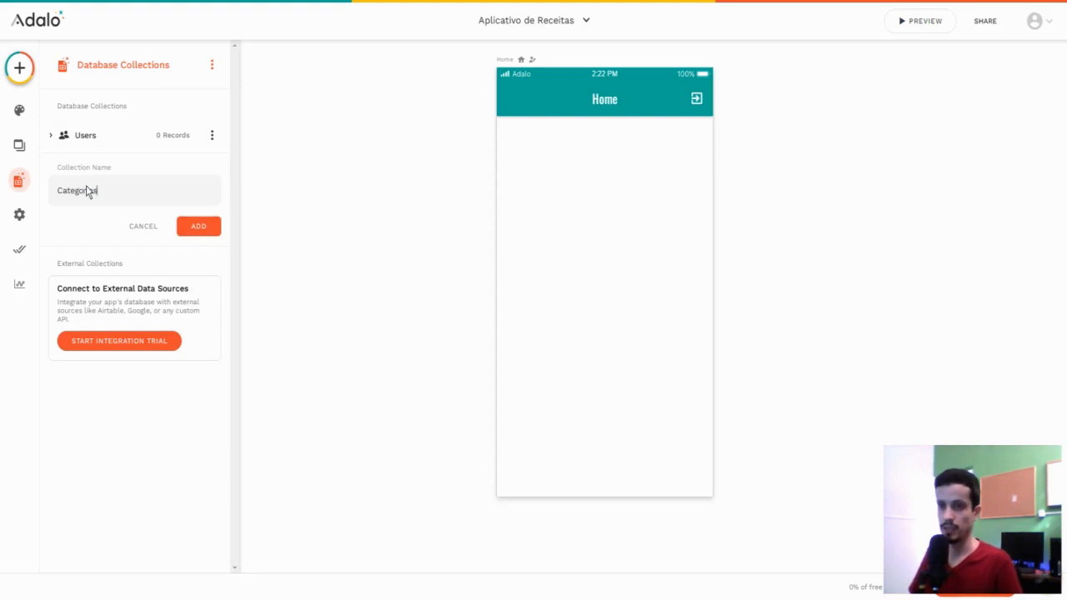
{"action": "left_click", "coordinate": [198, 228]}
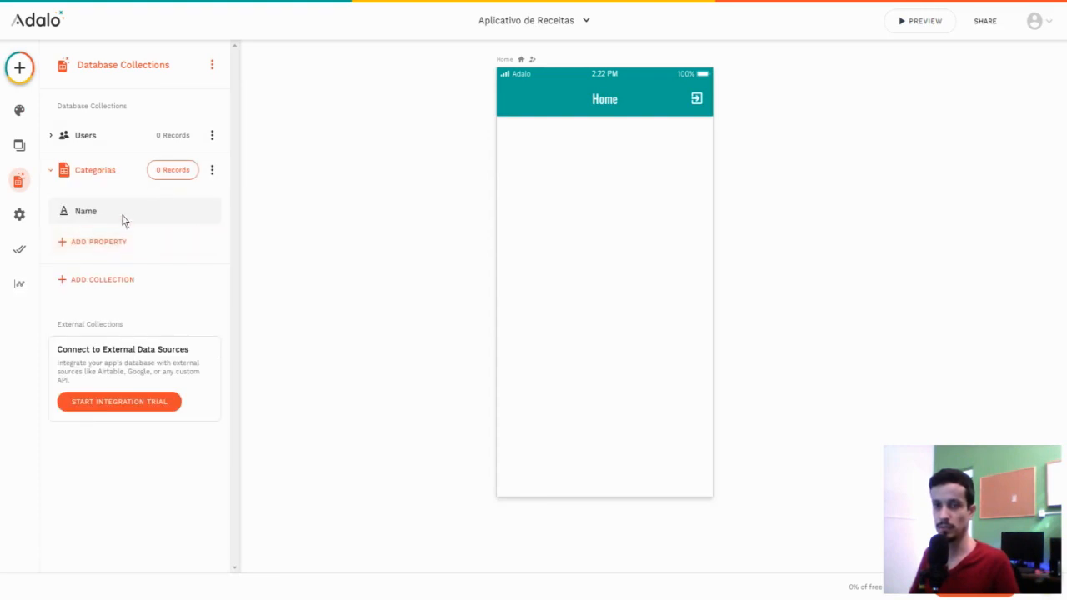
Step: Rename the Name property of the Categorias collection to "Nome" and save it
{"action": "left_click", "coordinate": [102, 218]}
{"action": "left_click", "coordinate": [70, 306]}
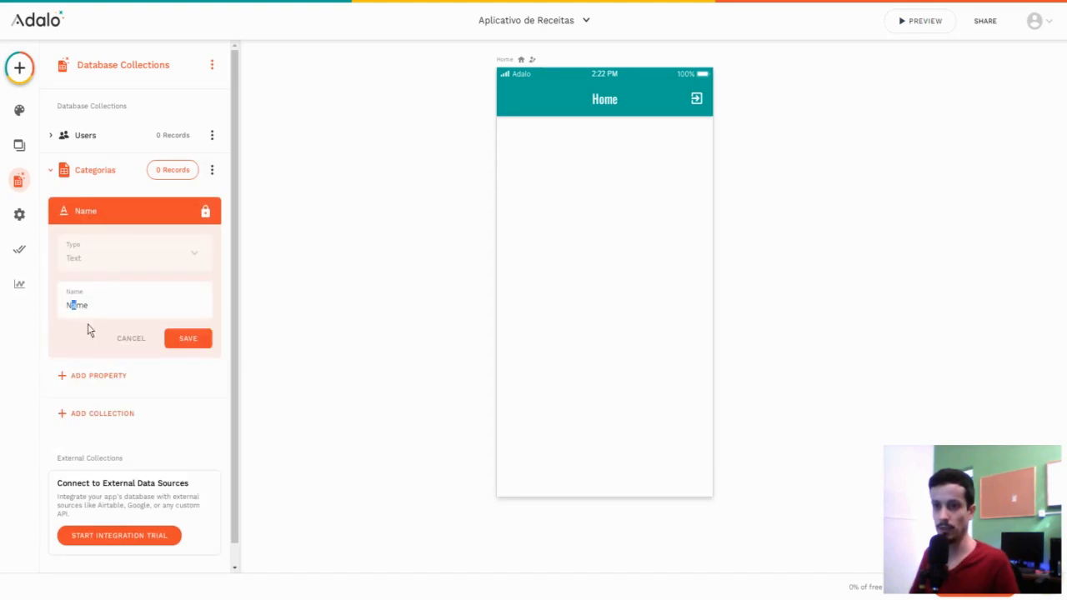
{"action": "left_click", "coordinate": [187, 340]}
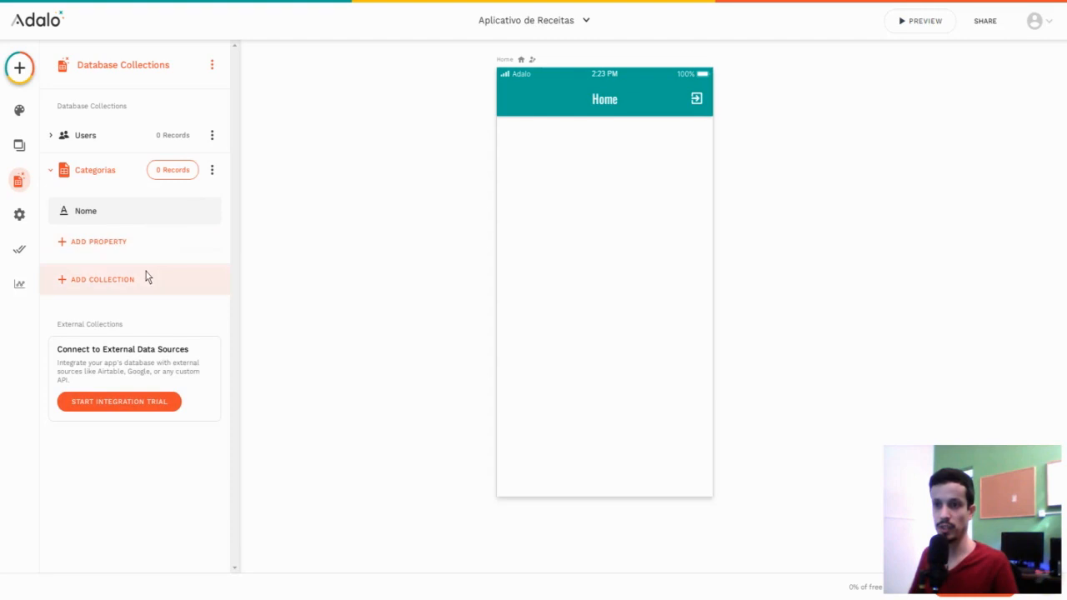
Step: Add a second database collection named "Receitas"
{"action": "left_click", "coordinate": [91, 282]}
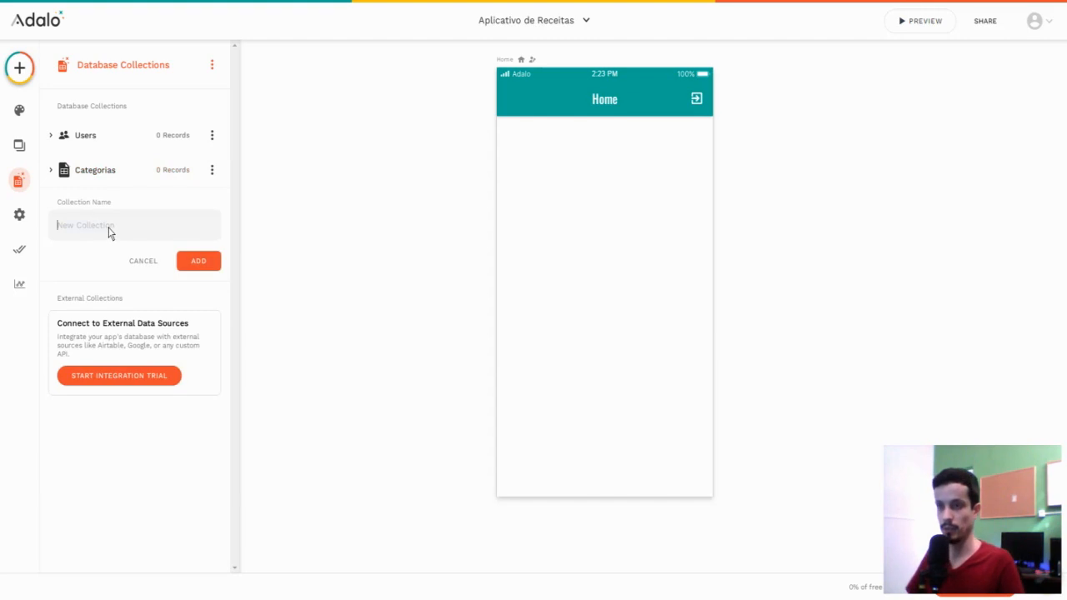
{"action": "type", "text": "Receitas"}
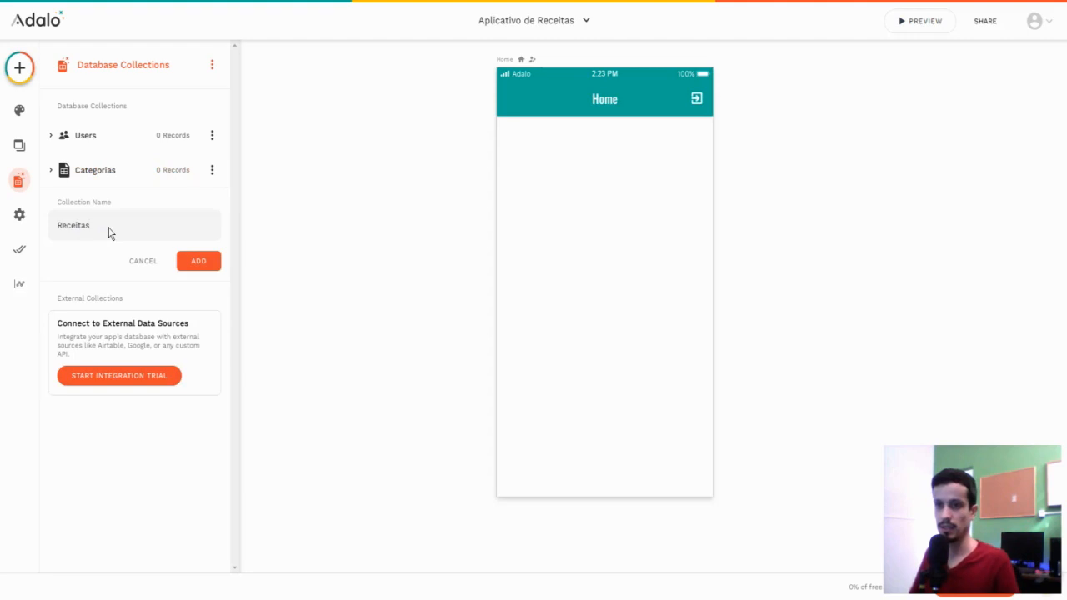
{"action": "left_click", "coordinate": [199, 261]}
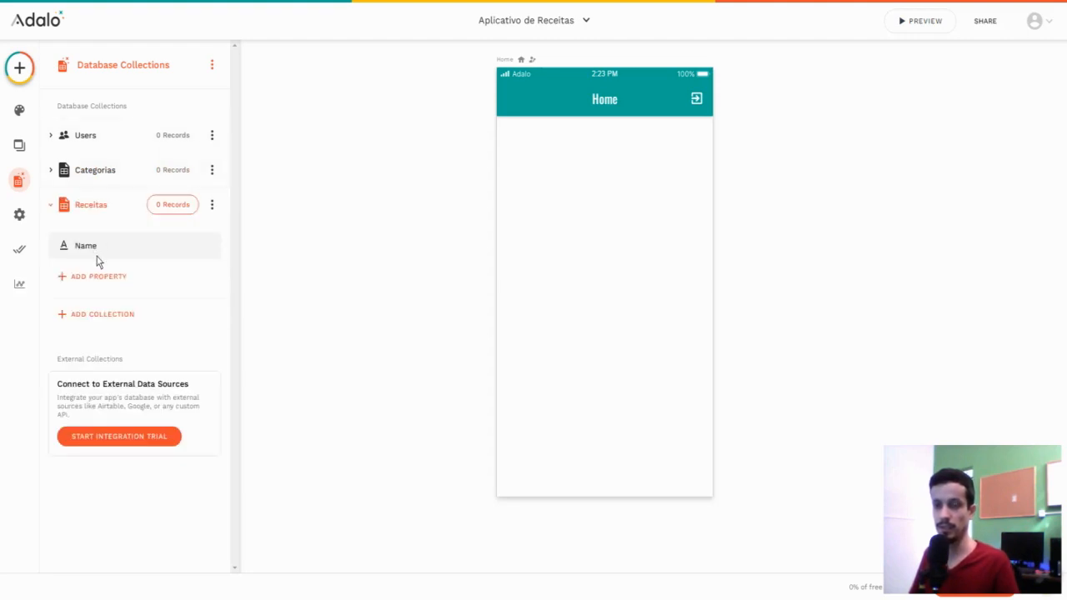
Step: Rename the Name property of the Receitas collection to "Nome" and save it
{"action": "left_click", "coordinate": [95, 247]}
{"action": "left_click_drag", "start_coordinate": [75, 347], "coordinate": [72, 346]}
{"action": "type", "text": "ome"}
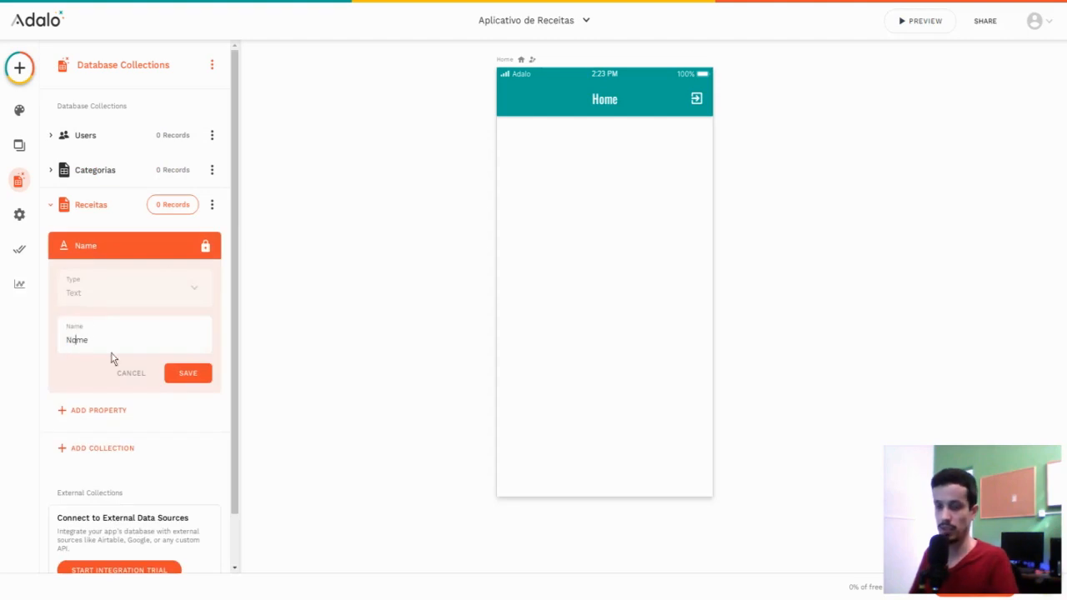
{"action": "left_click", "coordinate": [208, 380]}
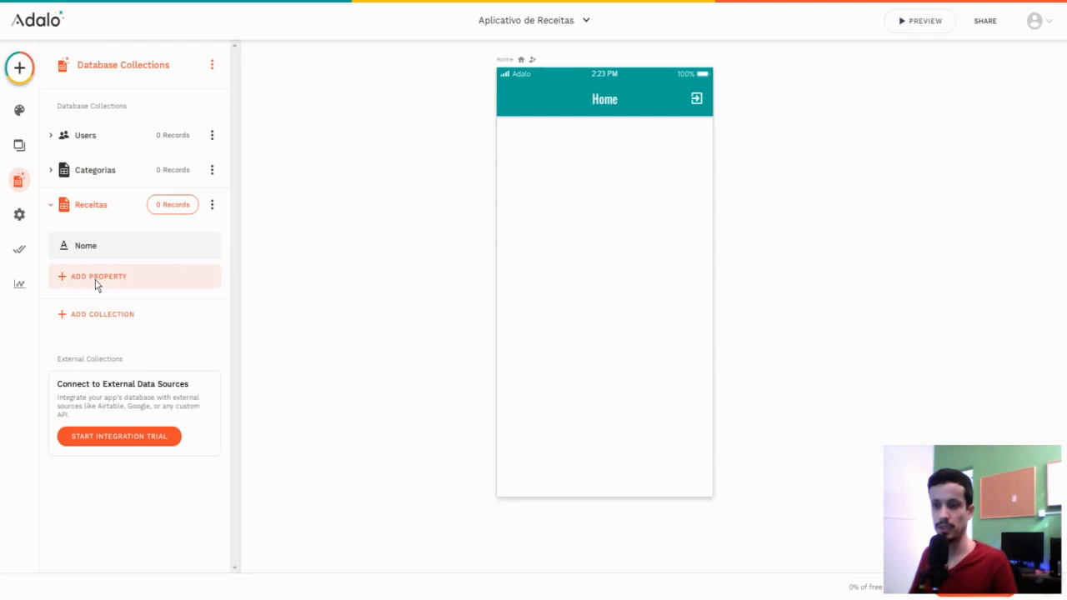
Step: Add a text property named "Ingredientes" to the Receitas collection
{"action": "left_click", "coordinate": [95, 278]}
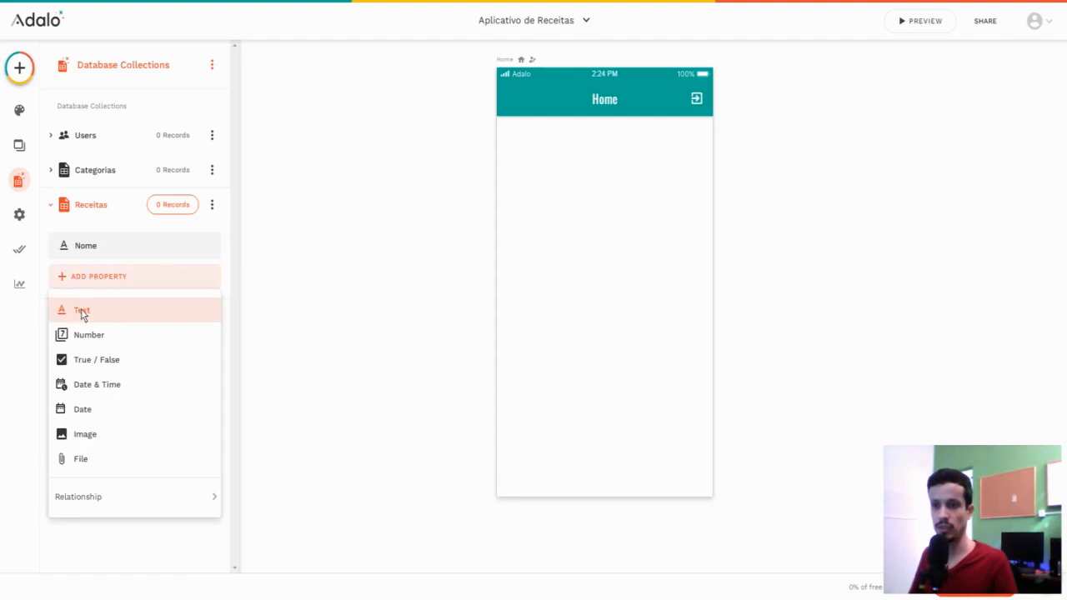
{"action": "left_click", "coordinate": [82, 311]}
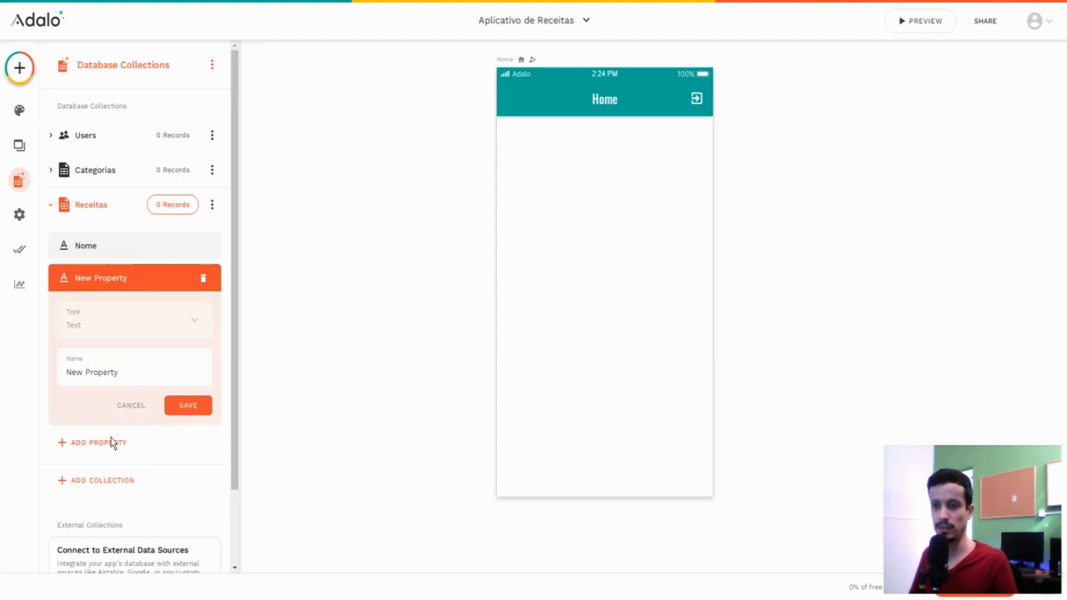
{"action": "triple_click", "coordinate": [106, 381]}
{"action": "key", "text": "BackSpace"}
{"action": "type", "text": "Ingredientes"}
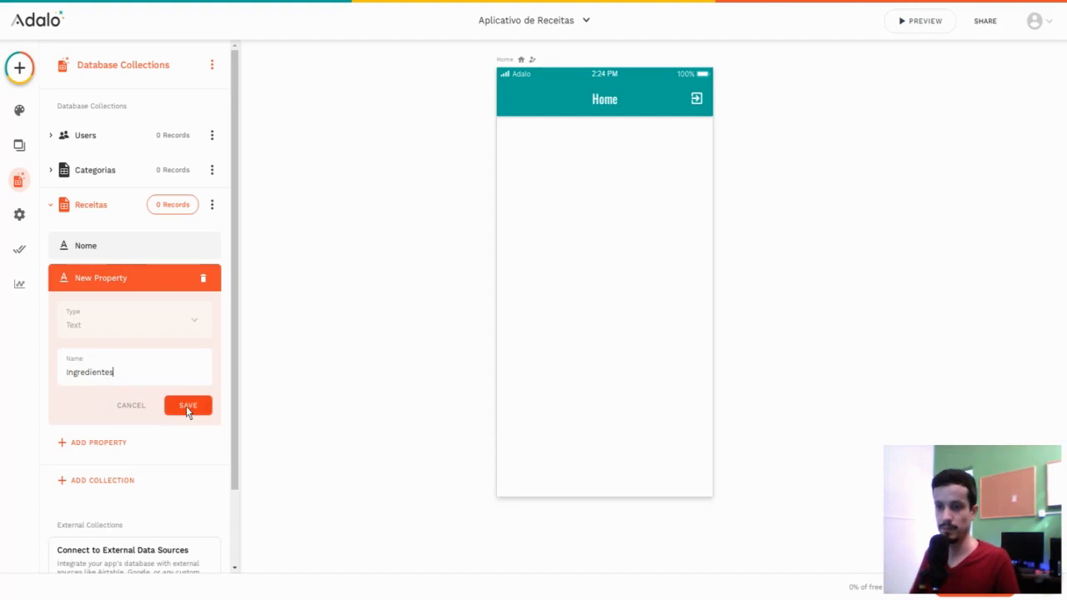
{"action": "left_click", "coordinate": [186, 406]}
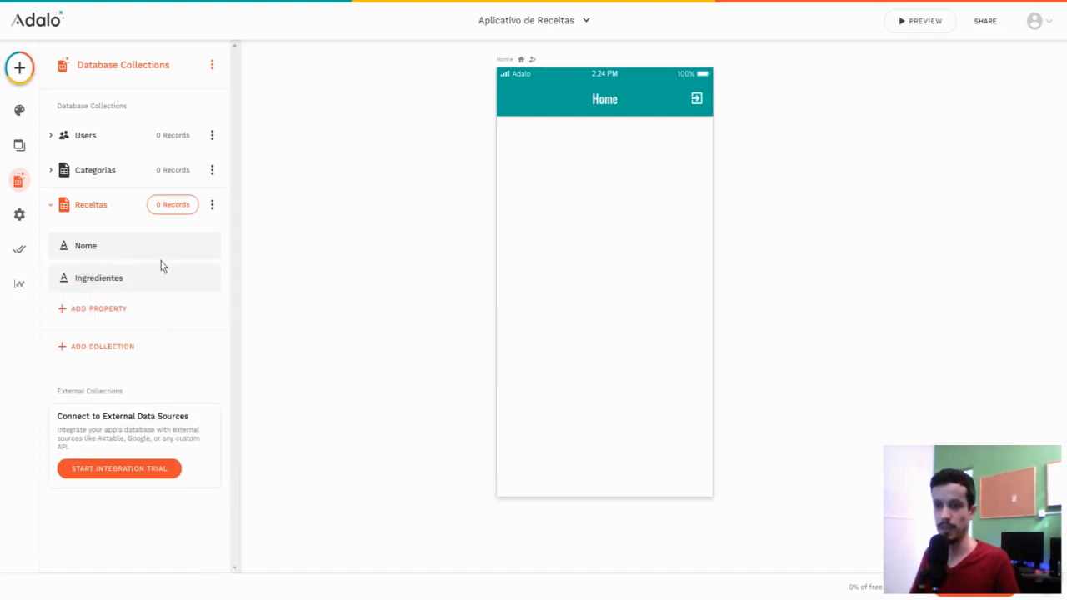
Step: Add a text property named "Modo de Preparo" to the Receitas collection
{"action": "left_click", "coordinate": [97, 318]}
{"action": "left_click", "coordinate": [89, 327]}
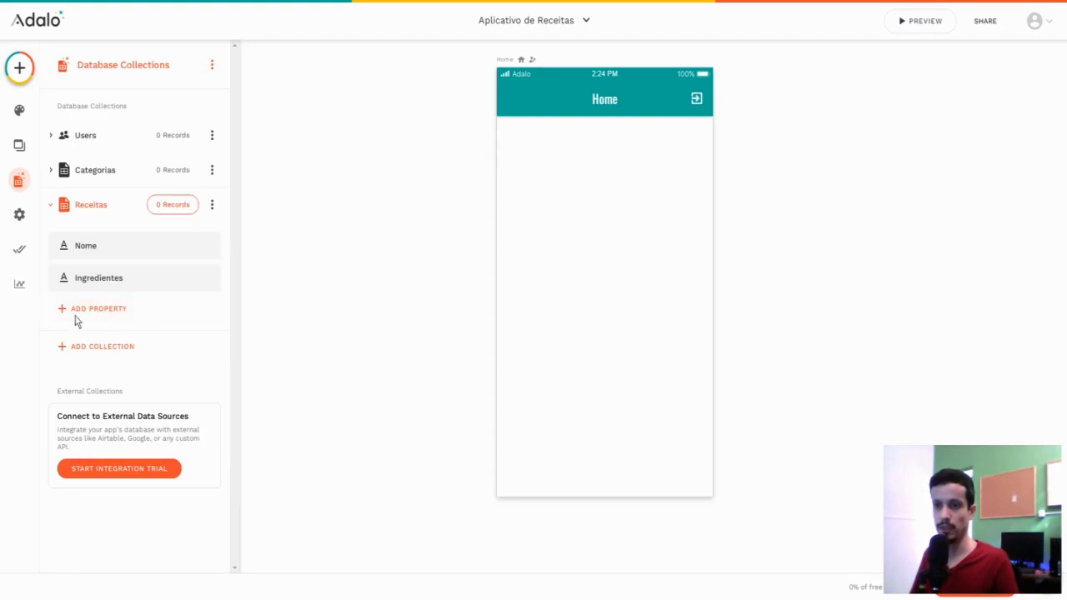
{"action": "left_click", "coordinate": [100, 312]}
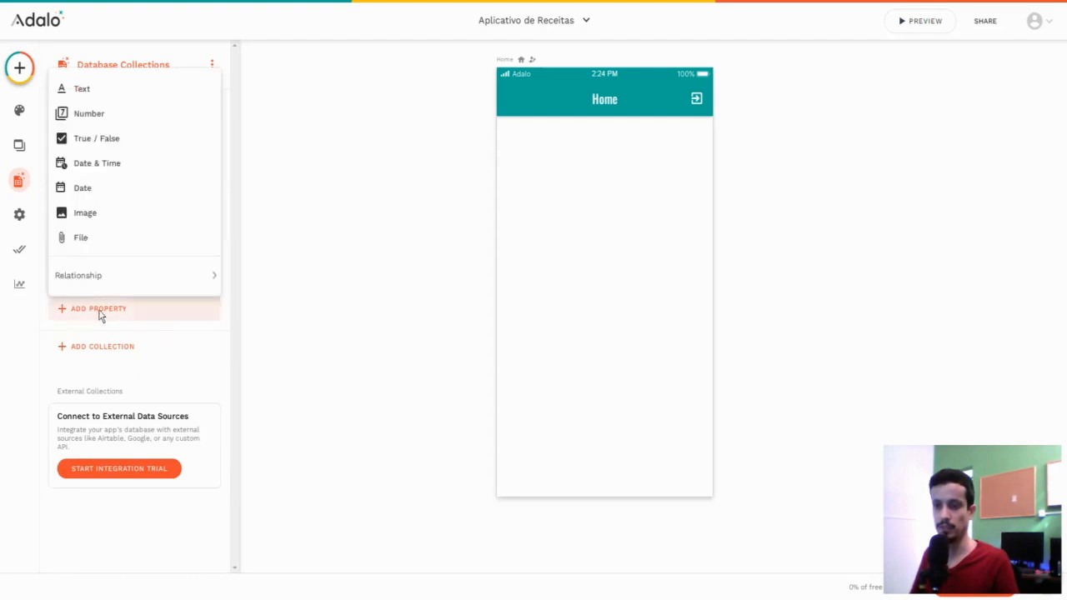
{"action": "left_click", "coordinate": [74, 90]}
{"action": "left_click", "coordinate": [100, 405]}
{"action": "triple_click", "coordinate": [101, 405]}
{"action": "type", "text": "Modo de Preparo"}
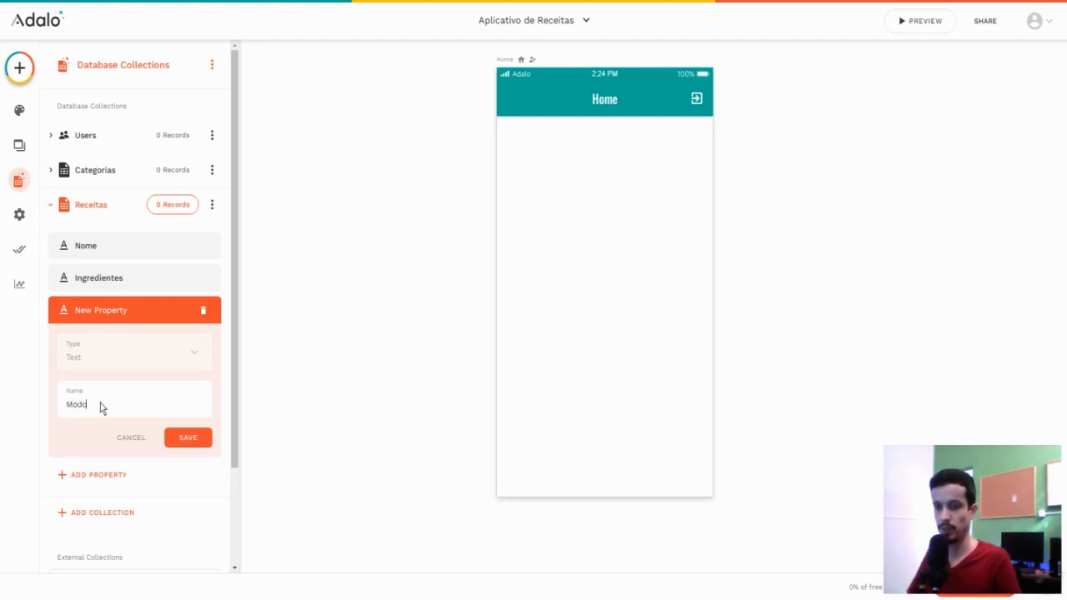
{"action": "left_click", "coordinate": [189, 440]}
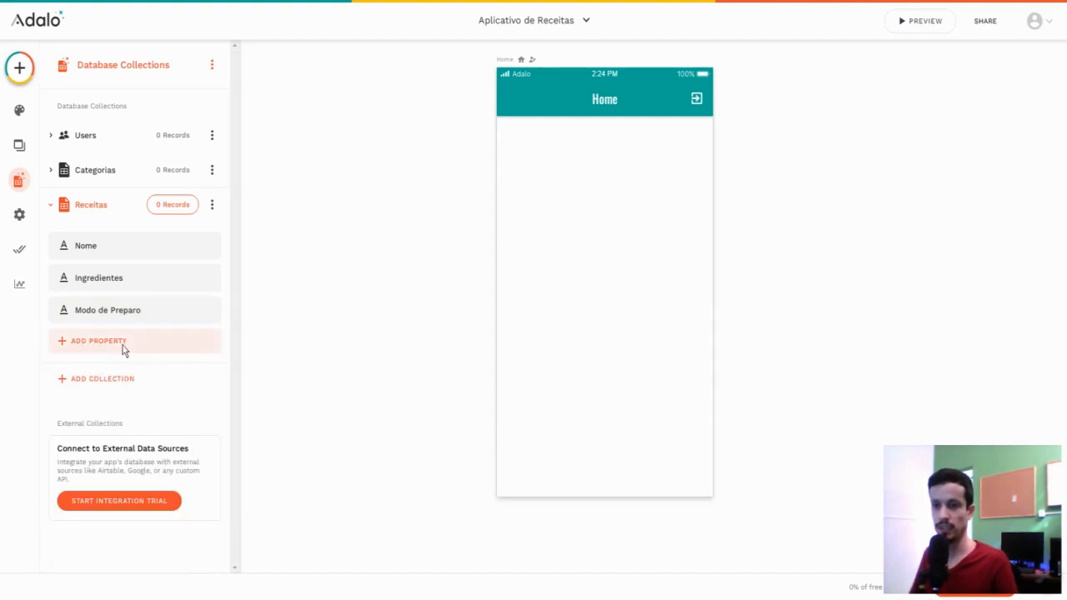
Step: Add a text property named "Imagem" to the Receitas collection
{"action": "left_click", "coordinate": [121, 345]}
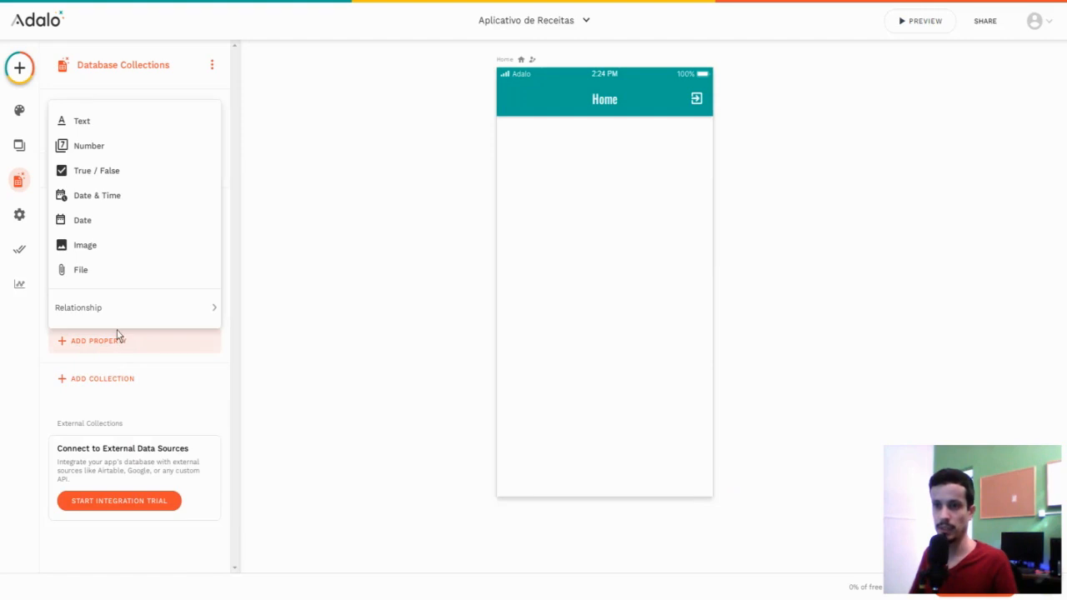
{"action": "left_click", "coordinate": [86, 129]}
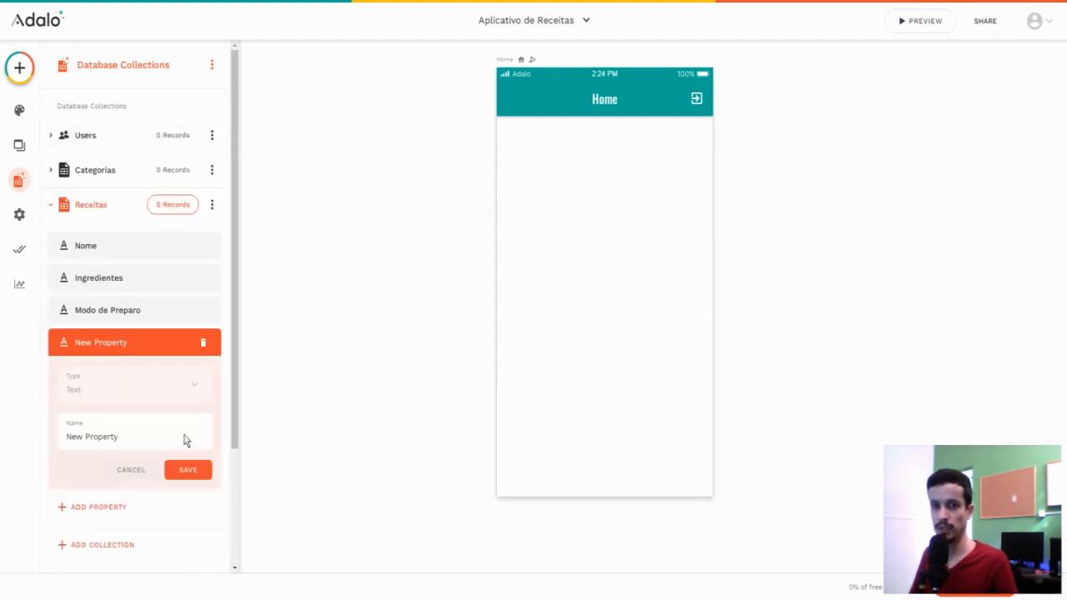
{"action": "triple_click", "coordinate": [132, 445]}
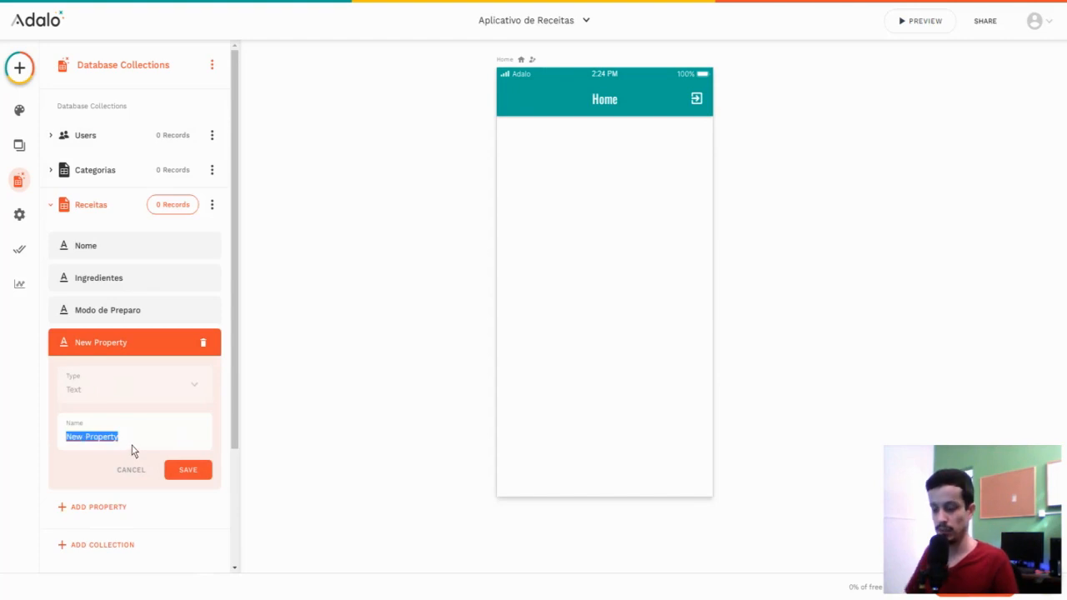
{"action": "key", "text": "BackSpace"}
{"action": "type", "text": "Imagem"}
{"action": "key", "text": "Return"}
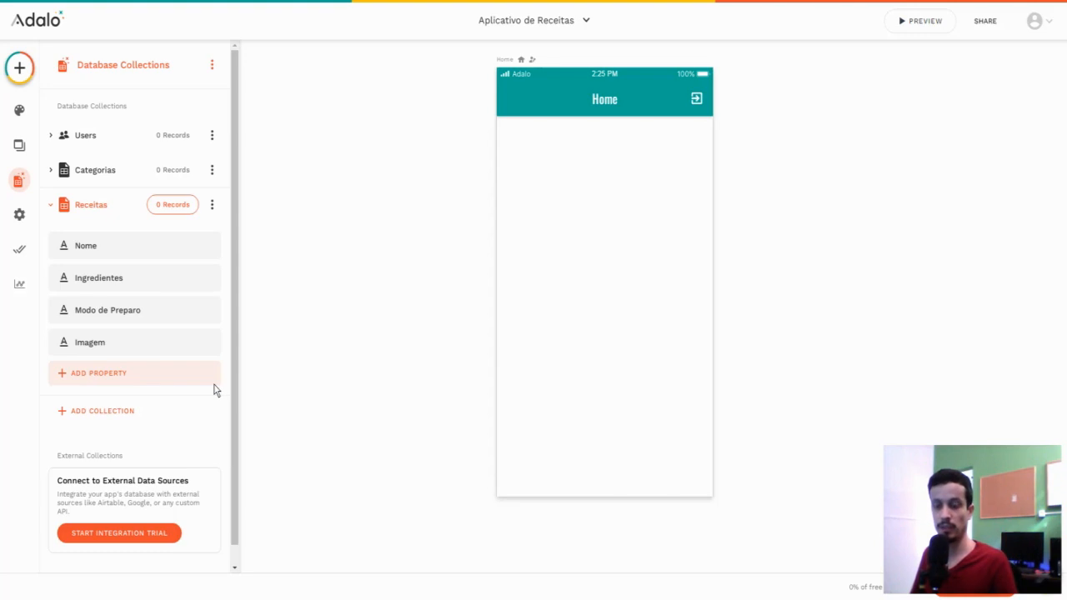
Step: Start a relationship property from Receitas to the Categorias collection and translate the page into Portuguese
{"action": "left_click", "coordinate": [94, 382]}
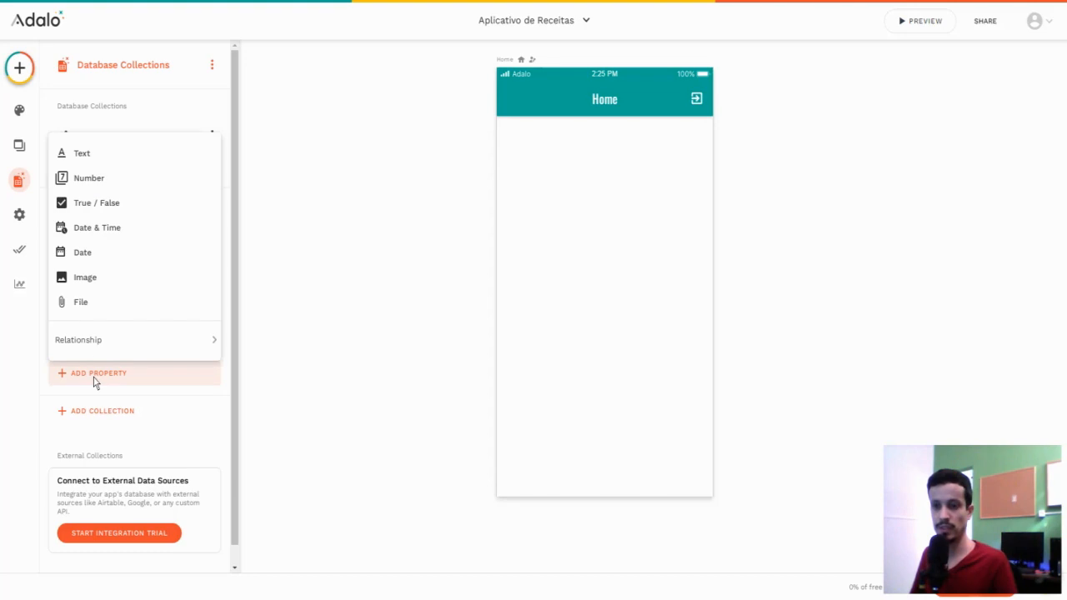
{"action": "mouse_move", "coordinate": [119, 345]}
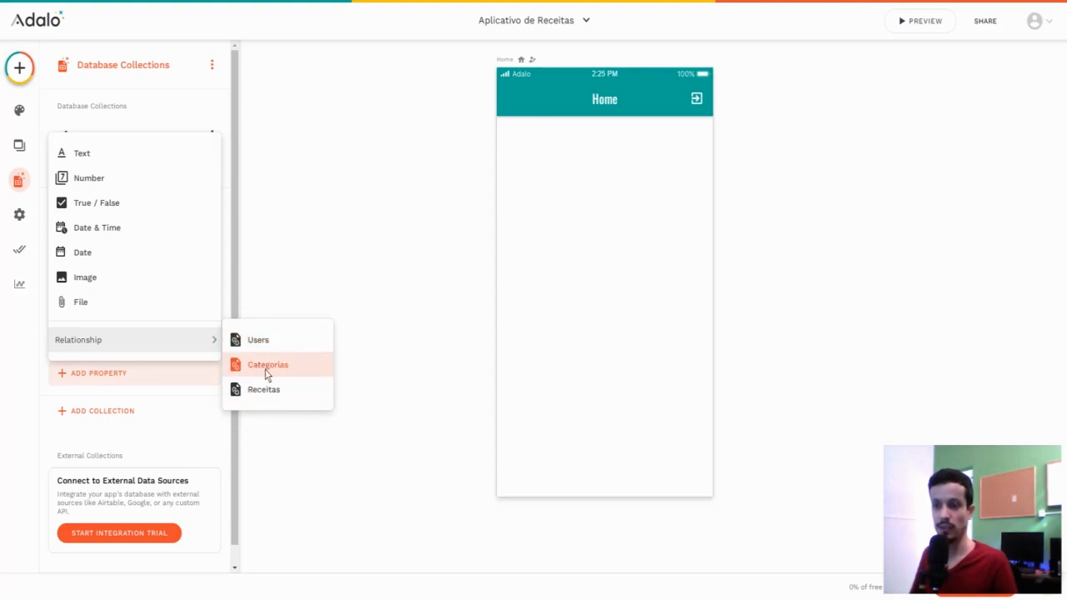
{"action": "left_click", "coordinate": [271, 370]}
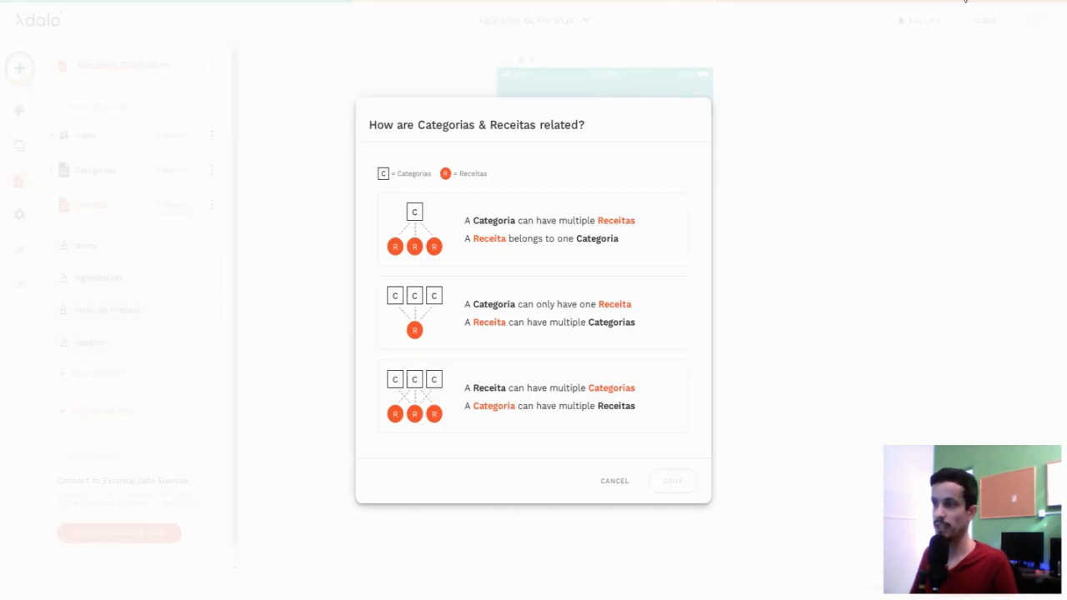
{"action": "left_click", "coordinate": [968, 2]}
{"action": "left_click", "coordinate": [888, 18]}
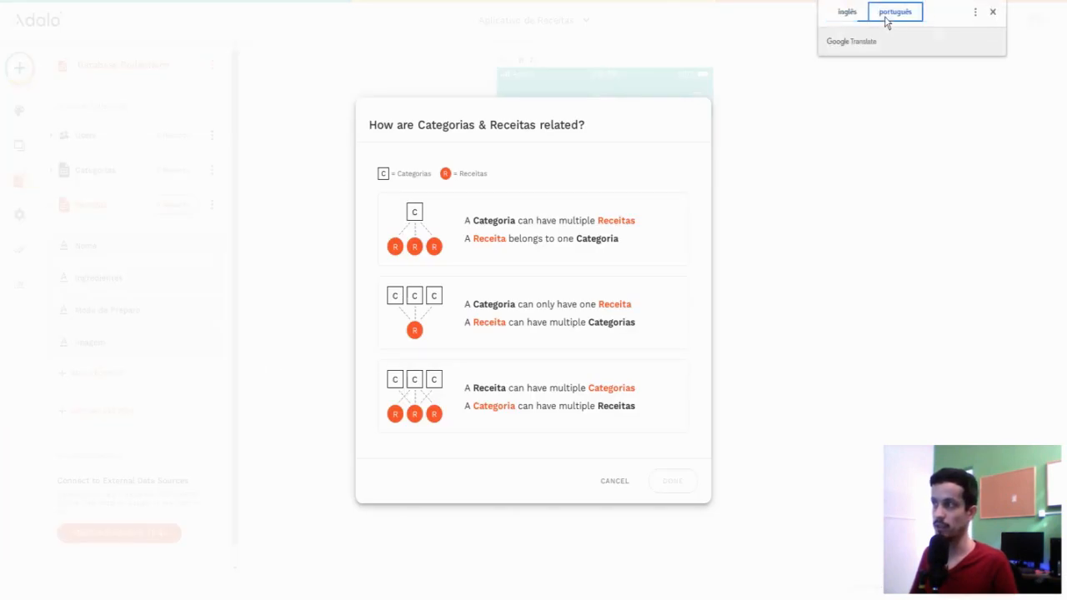
Step: Examine the three options for how Categorias and Receitas can be related
{"action": "left_click", "coordinate": [491, 241]}
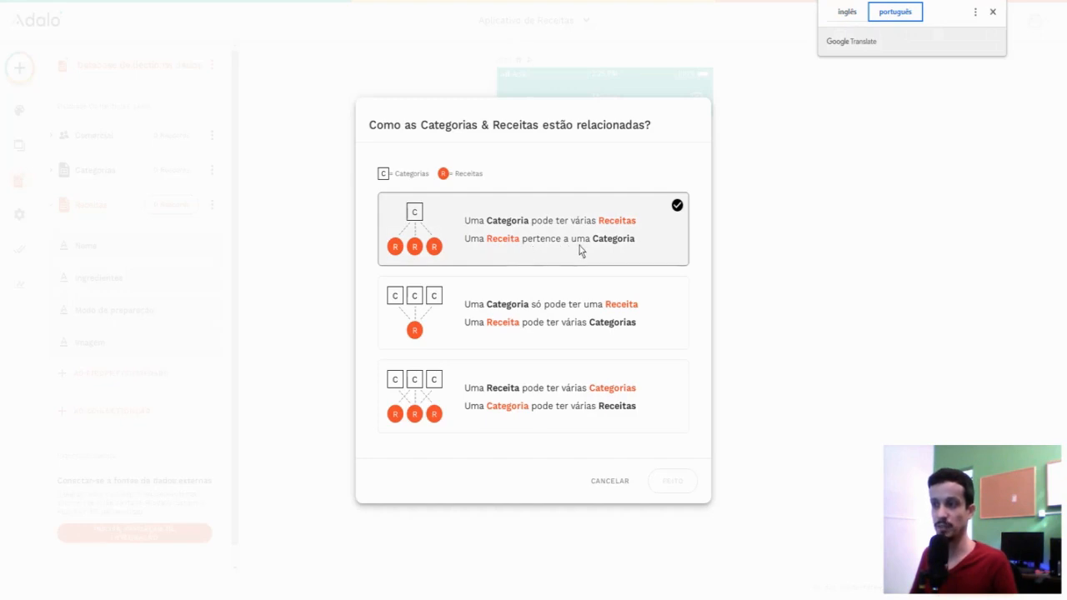
{"action": "left_click", "coordinate": [524, 344]}
{"action": "left_click", "coordinate": [529, 323]}
{"action": "left_click", "coordinate": [491, 327]}
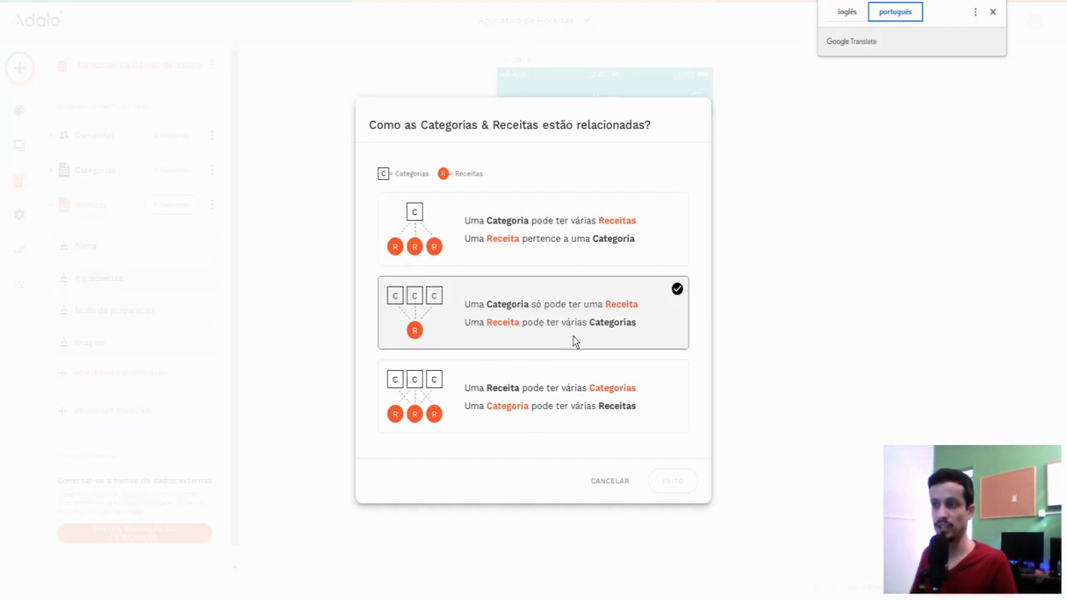
{"action": "left_click", "coordinate": [498, 407]}
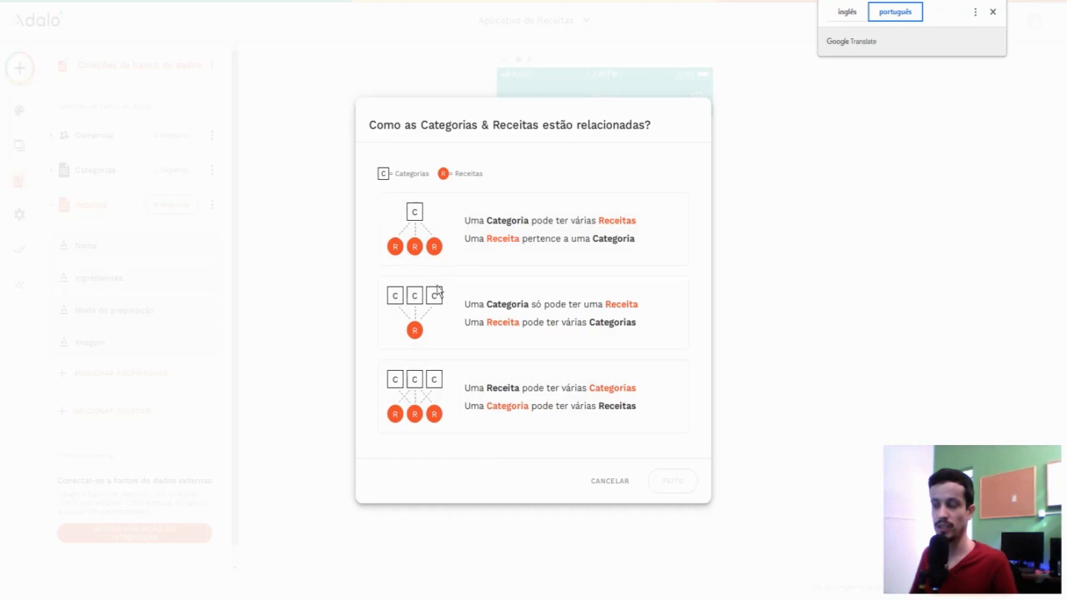
Step: Relate the collections so one Categoria has multiple Receitas and each Receita belongs to one Categoria, and save the property as "Categoria"
{"action": "left_click", "coordinate": [465, 215]}
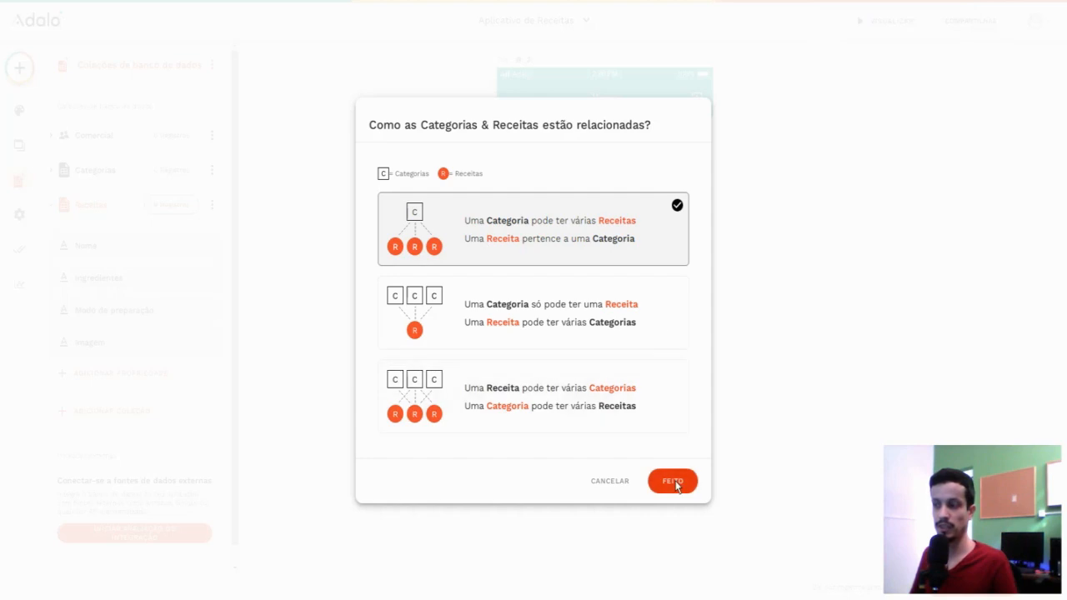
{"action": "left_click", "coordinate": [673, 482]}
{"action": "scroll", "coordinate": [116, 466], "scroll_direction": "down", "scroll_amount": 1}
{"action": "scroll", "coordinate": [118, 466], "scroll_direction": "down", "scroll_amount": 2}
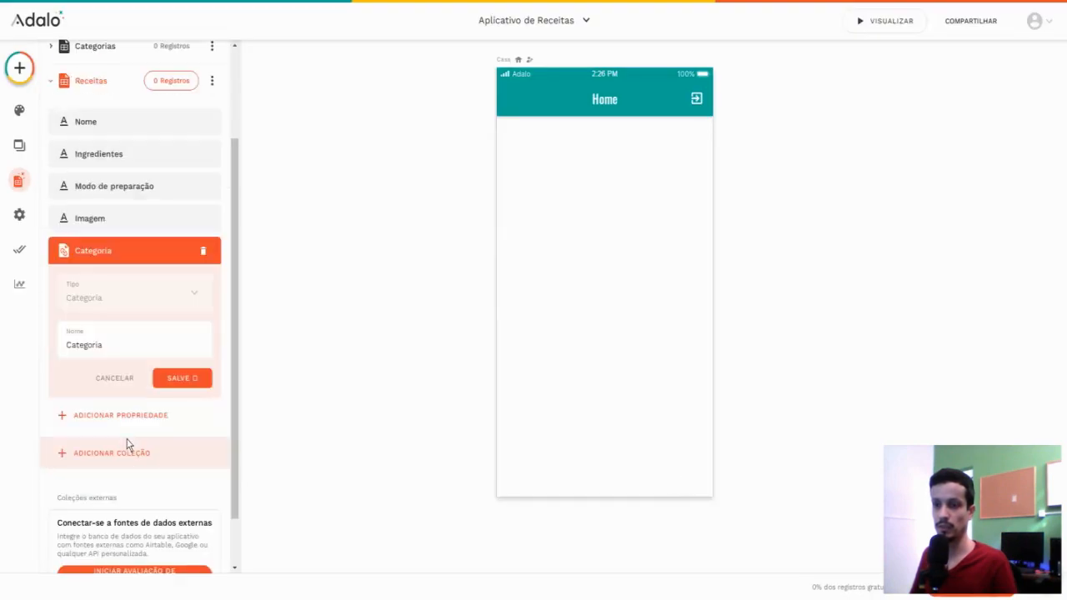
{"action": "left_click", "coordinate": [197, 382]}
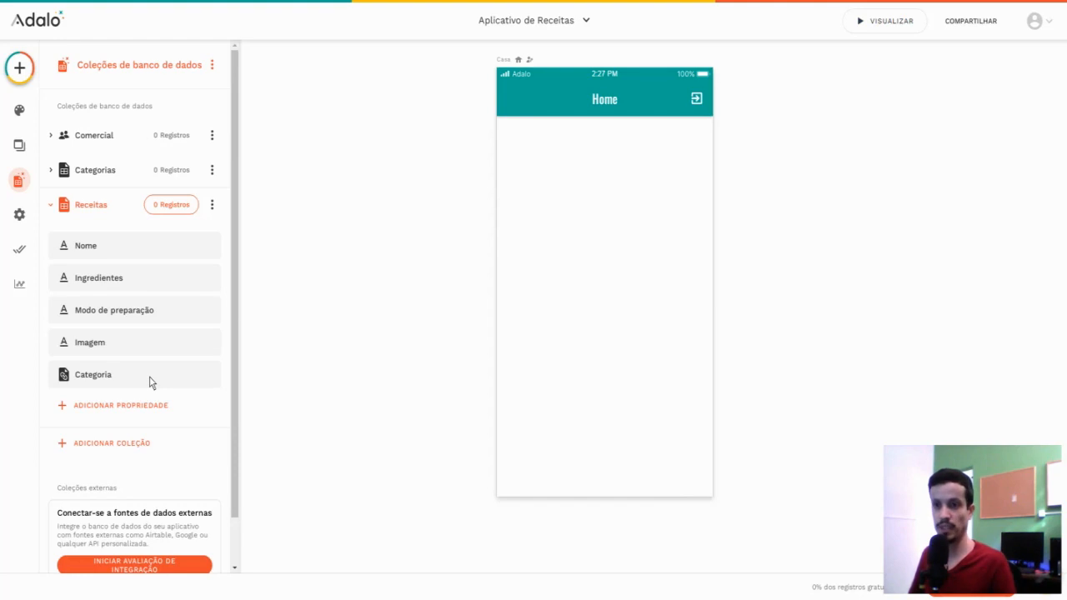
{"action": "left_click", "coordinate": [123, 209]}
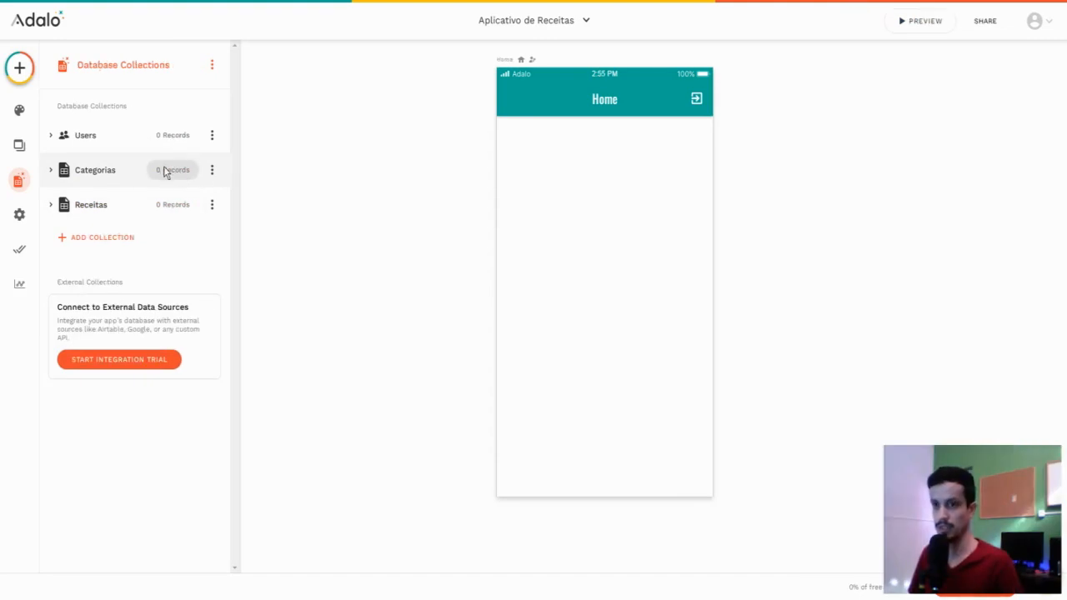
Step: Open the Categorias records and add a category named "Doces"
{"action": "left_click", "coordinate": [166, 172]}
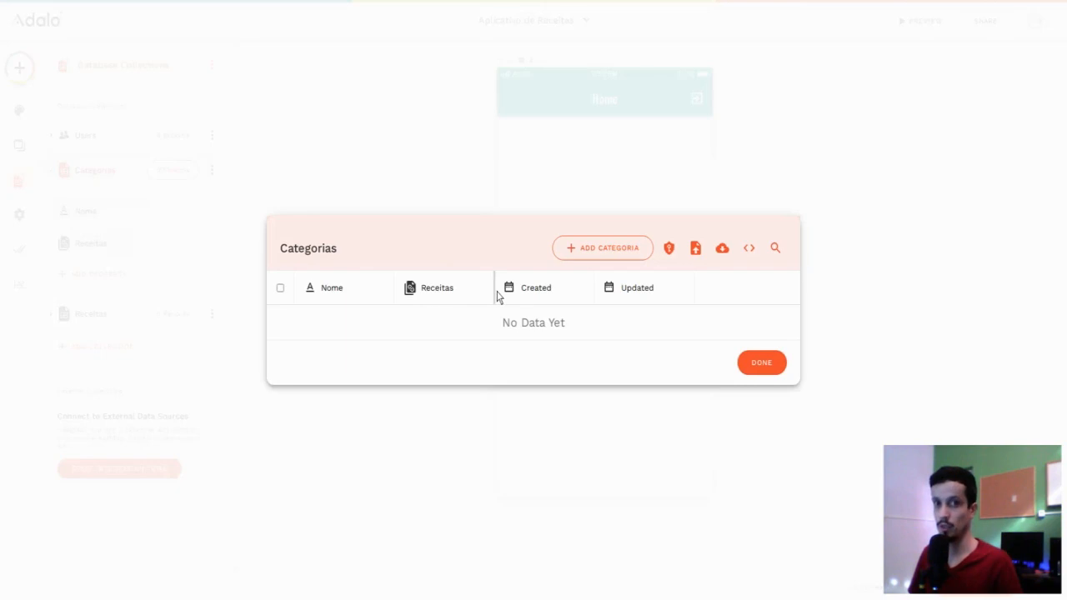
{"action": "left_click", "coordinate": [582, 250]}
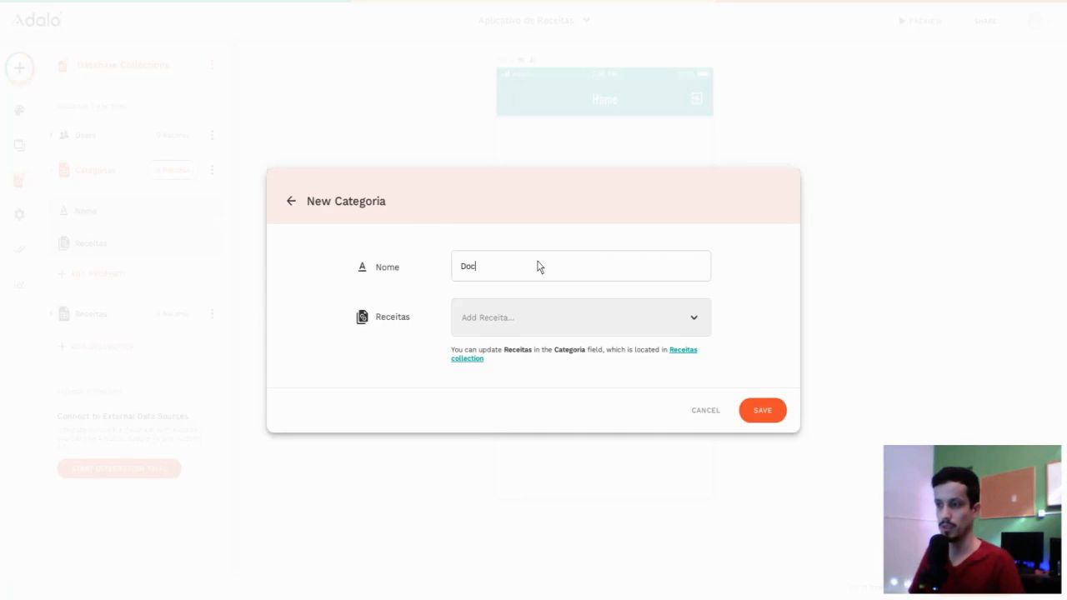
{"action": "left_click", "coordinate": [757, 407]}
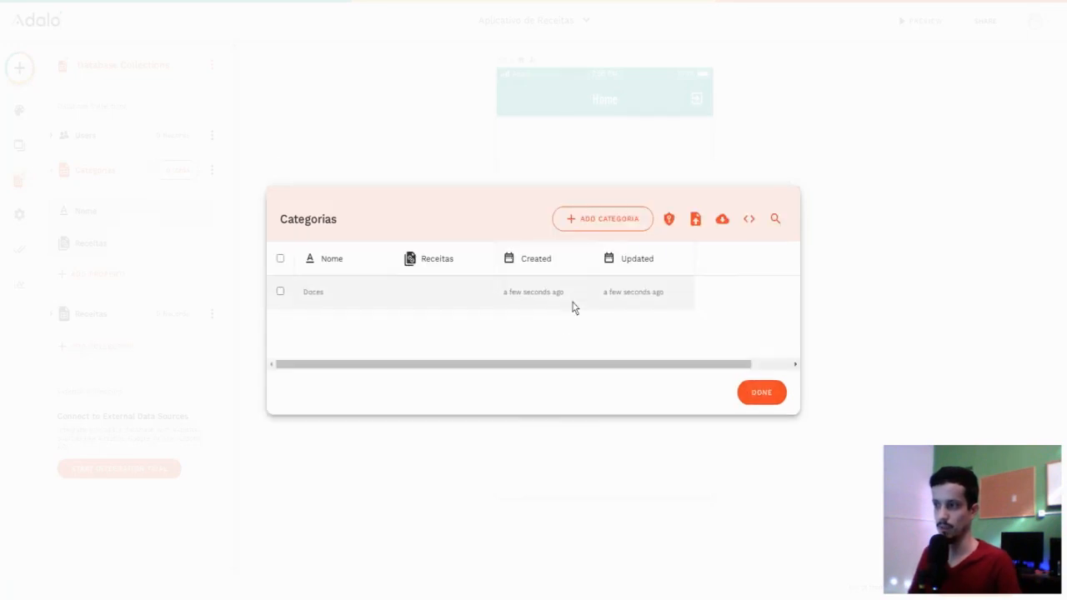
Step: Add a category record named "Salgados" to the Categorias collection
{"action": "left_click", "coordinate": [588, 219]}
{"action": "type", "text": "Salgados"}
{"action": "left_click", "coordinate": [765, 411]}
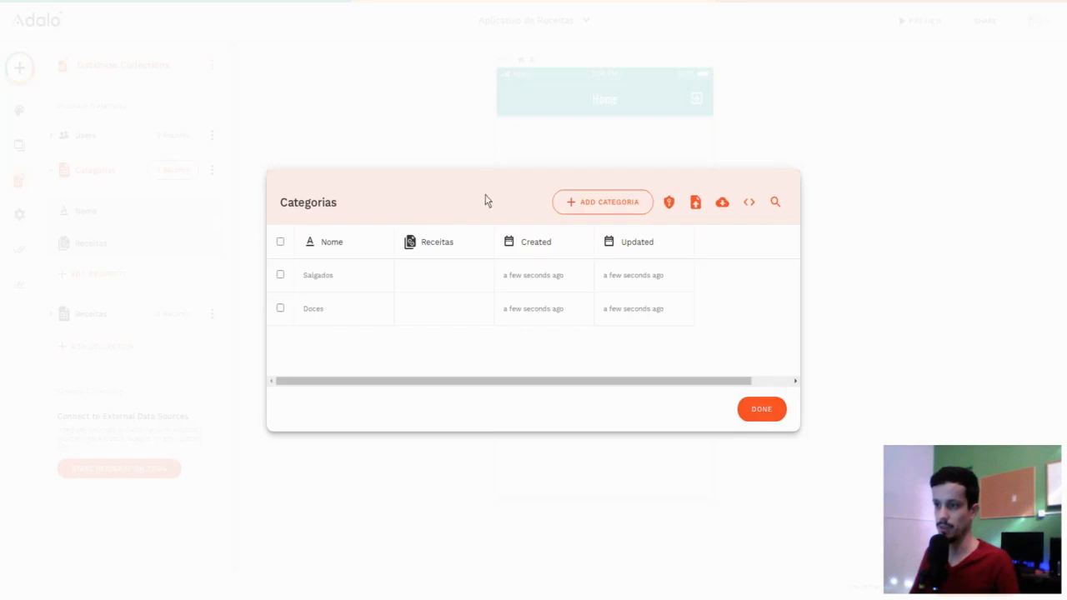
Step: Add a category record named "Massas" to the Categorias collection and close its records
{"action": "left_click", "coordinate": [621, 210]}
{"action": "type", "text": "Massas"}
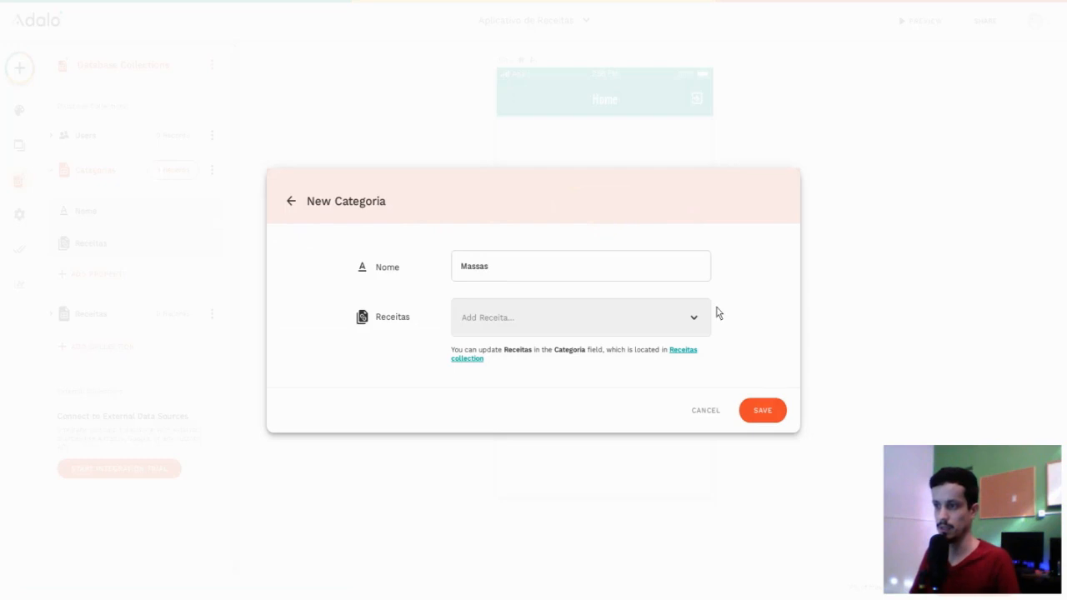
{"action": "left_click", "coordinate": [761, 411]}
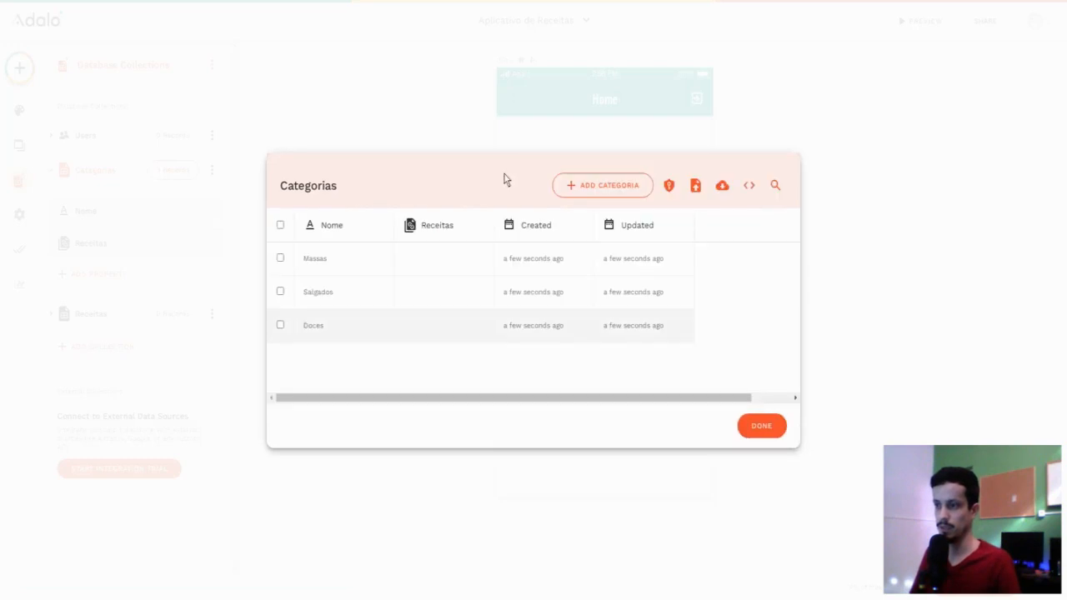
{"action": "left_click", "coordinate": [745, 429]}
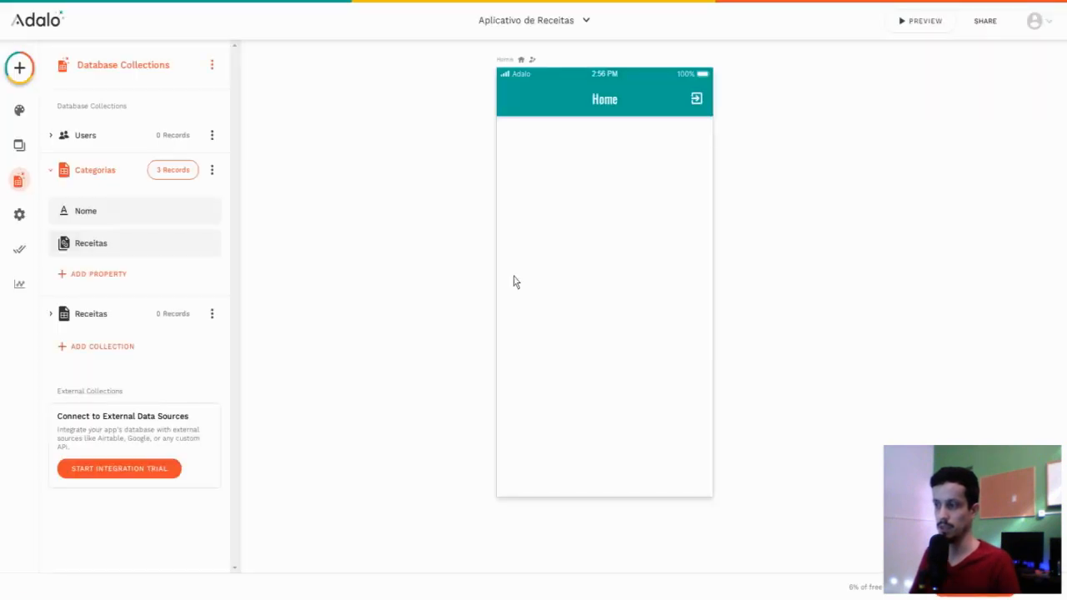
Step: Open the Receitas collection's records and start a new recipe record
{"action": "left_click", "coordinate": [173, 314]}
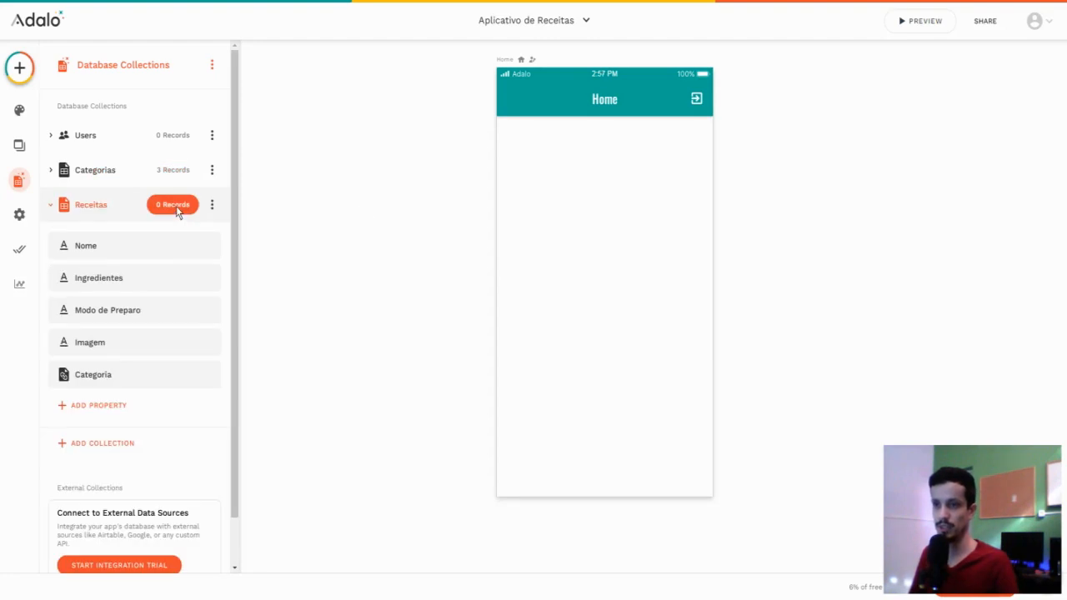
{"action": "left_click", "coordinate": [176, 206]}
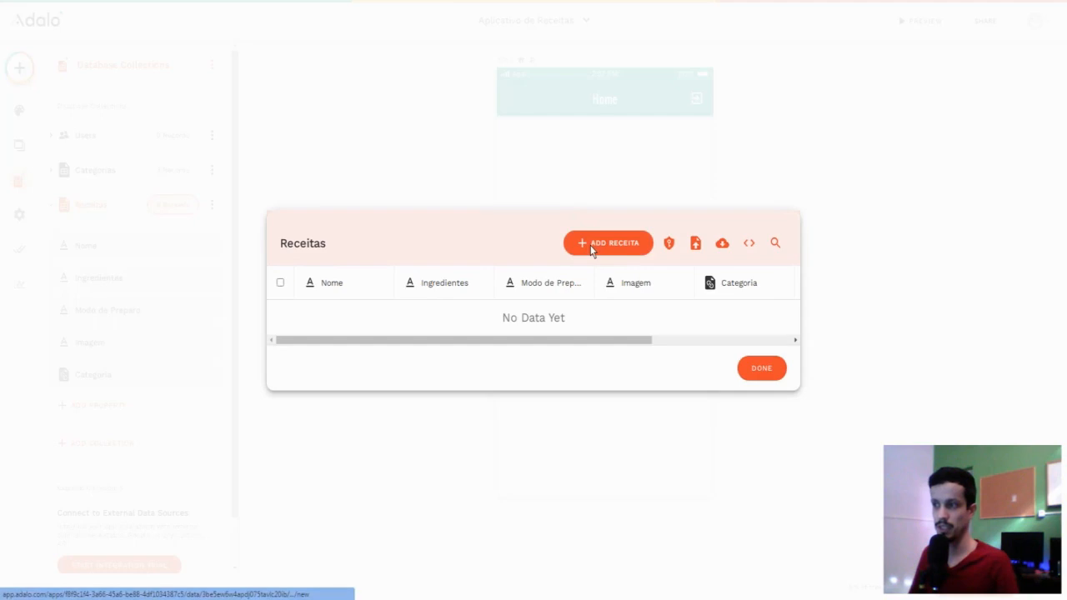
{"action": "left_click", "coordinate": [596, 242]}
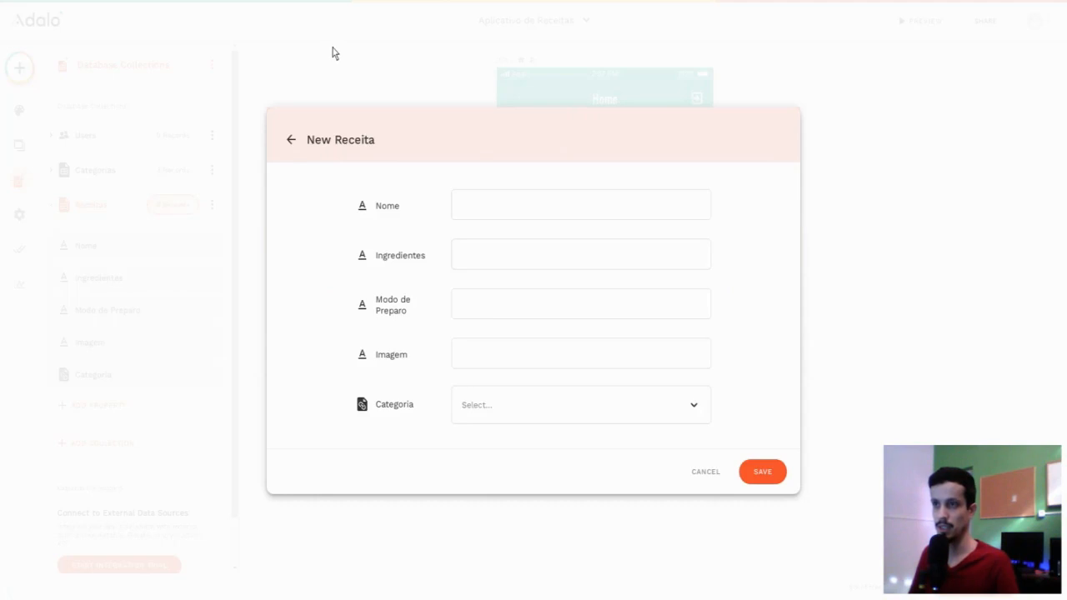
Step: Switch to the TudoGostoso website and open the "Bolo de maçã de liquidificador" recipe from the Bolos e Tortas Doces listing
{"action": "left_click", "coordinate": [534, 1]}
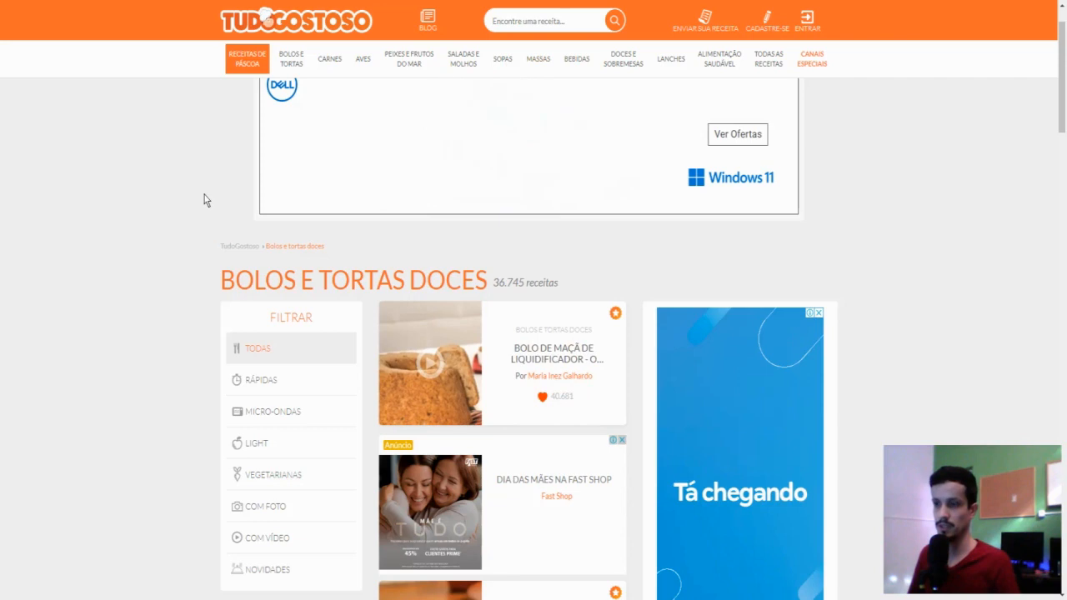
{"action": "mouse_move", "coordinate": [327, 56]}
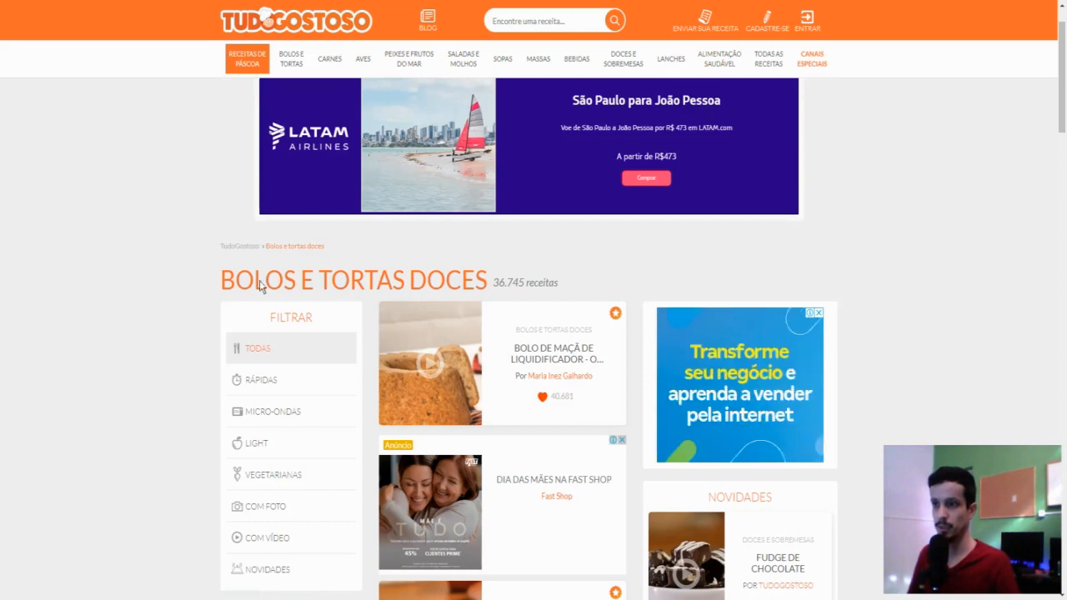
{"action": "mouse_move", "coordinate": [461, 332]}
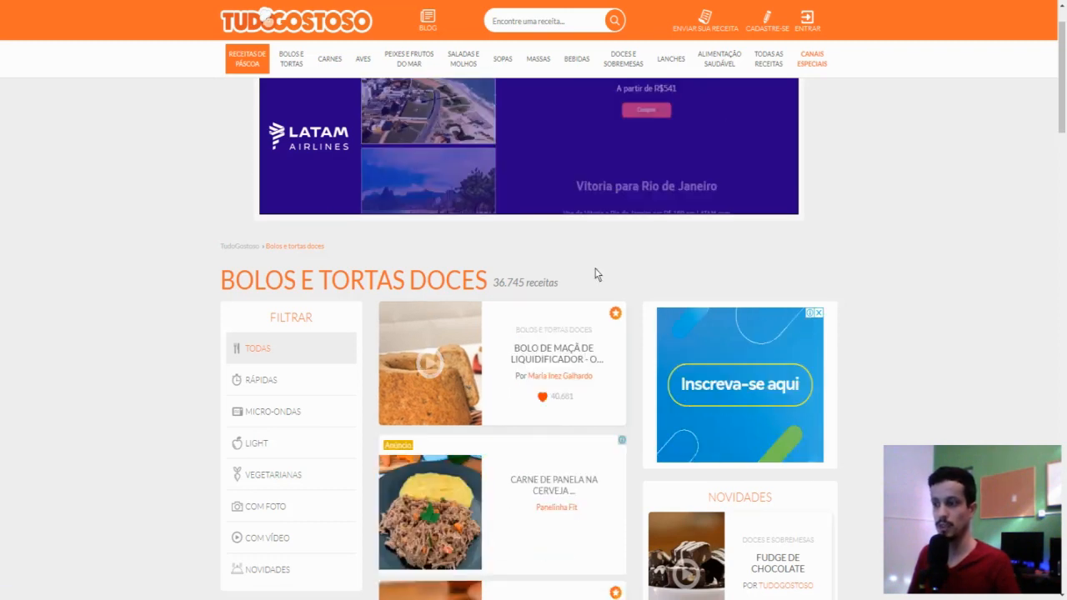
{"action": "mouse_move", "coordinate": [492, 370]}
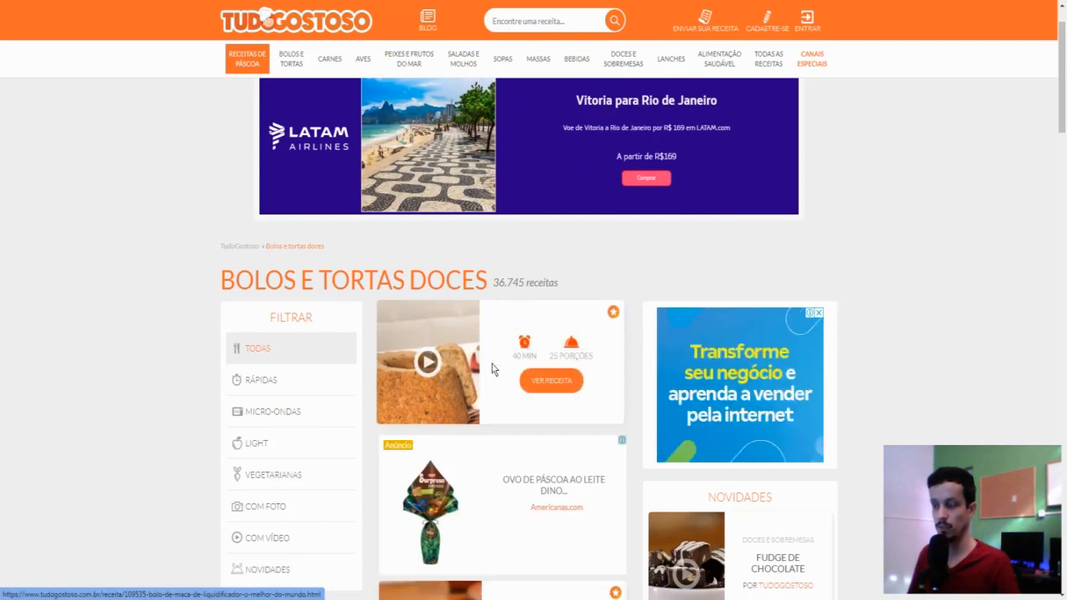
{"action": "left_click", "coordinate": [493, 370]}
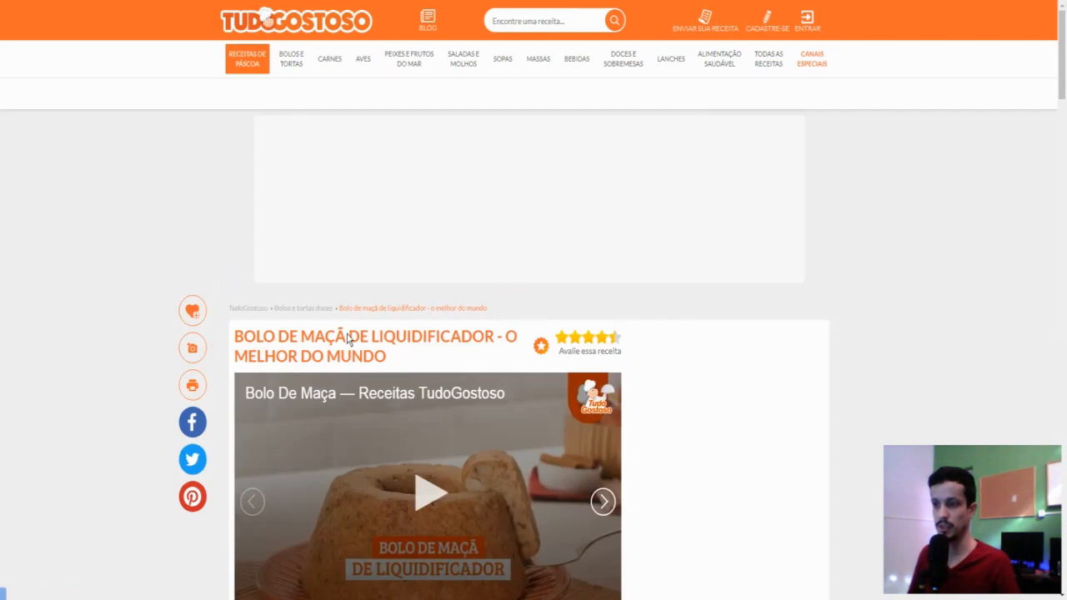
Step: Look through the video and photos in the apple cake recipe's gallery
{"action": "left_click", "coordinate": [603, 504]}
{"action": "scroll", "coordinate": [511, 361], "scroll_direction": "down", "scroll_amount": 2}
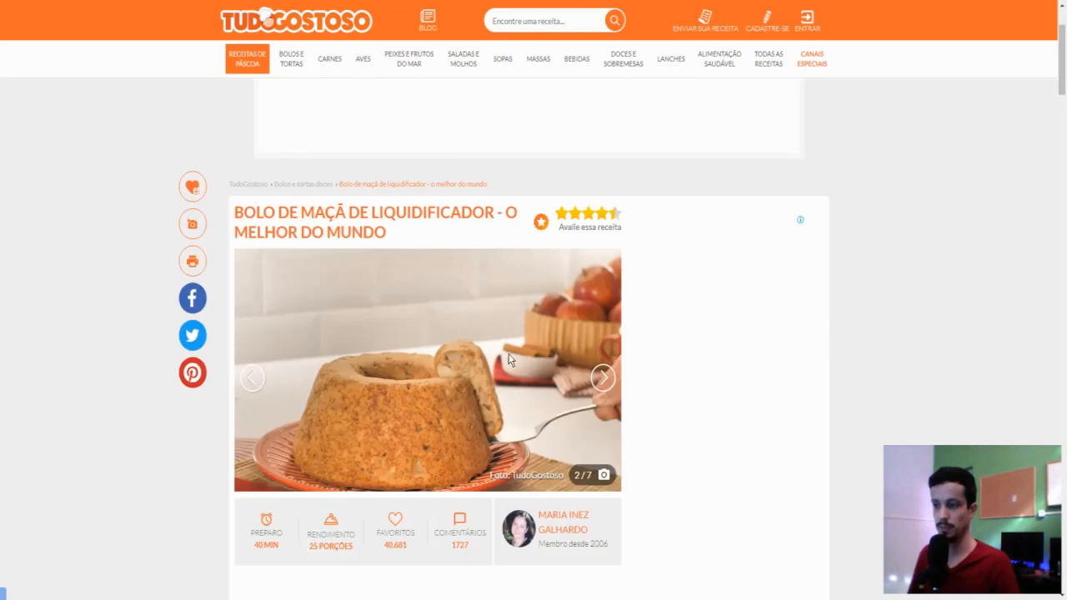
{"action": "left_click", "coordinate": [253, 387]}
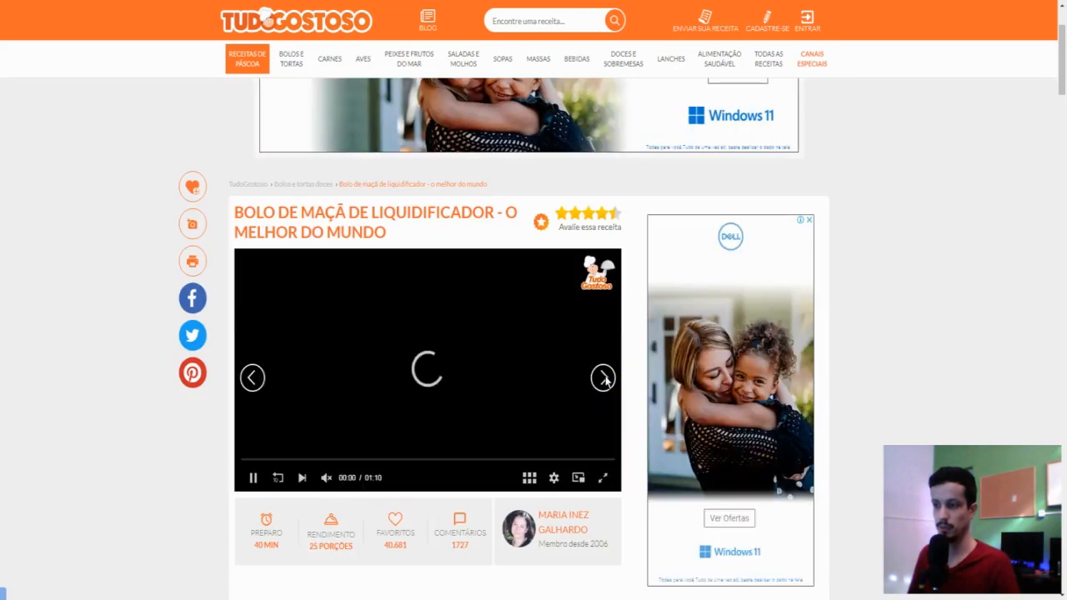
{"action": "left_click", "coordinate": [603, 379]}
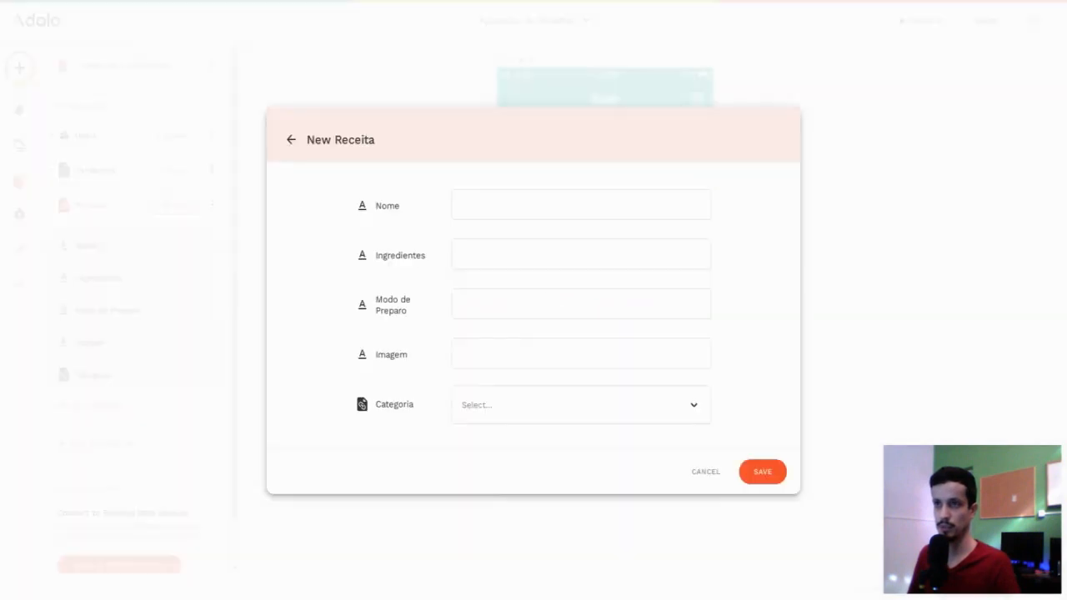
Step: Switch back to Adalo and set the new recipe's Nome to "Bolo de Maçã"
{"action": "left_click", "coordinate": [497, 217]}
{"action": "type", "text": "Bo"}
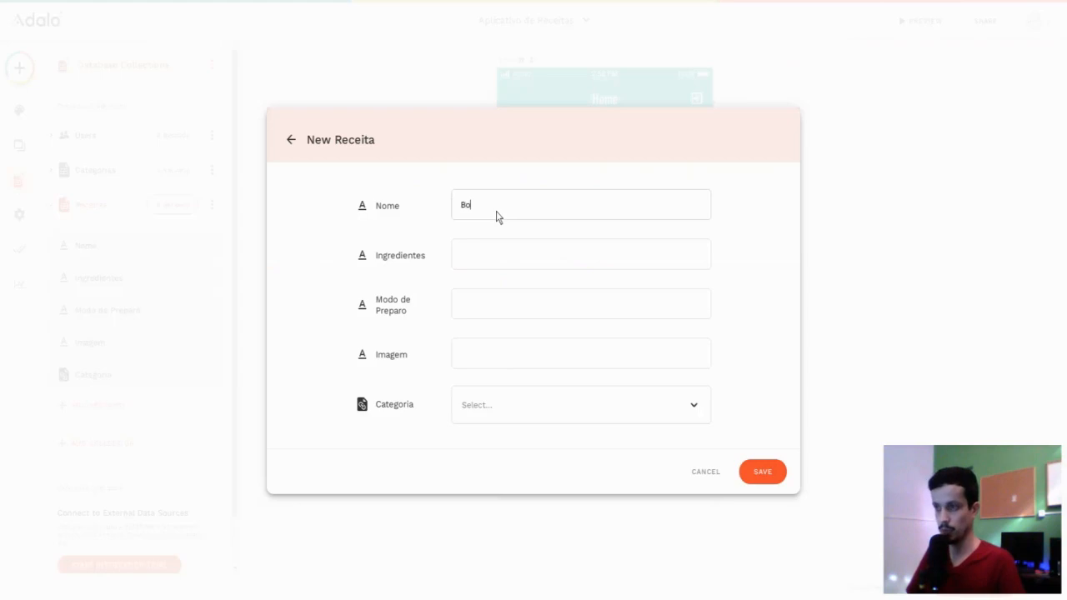
{"action": "type", "text": "lo de Macçã"}
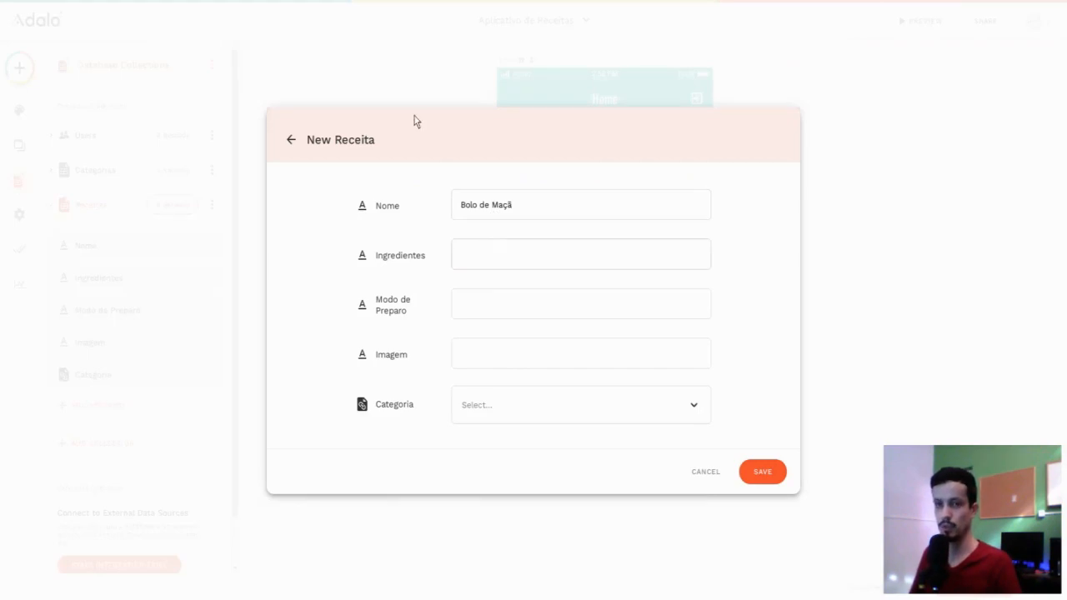
Step: Copy the full ingredients list from the TudoGostoso recipe into the new record's Ingredientes field in Adalo
{"action": "left_click", "coordinate": [361, 1]}
{"action": "scroll", "coordinate": [453, 159], "scroll_direction": "down", "scroll_amount": 8}
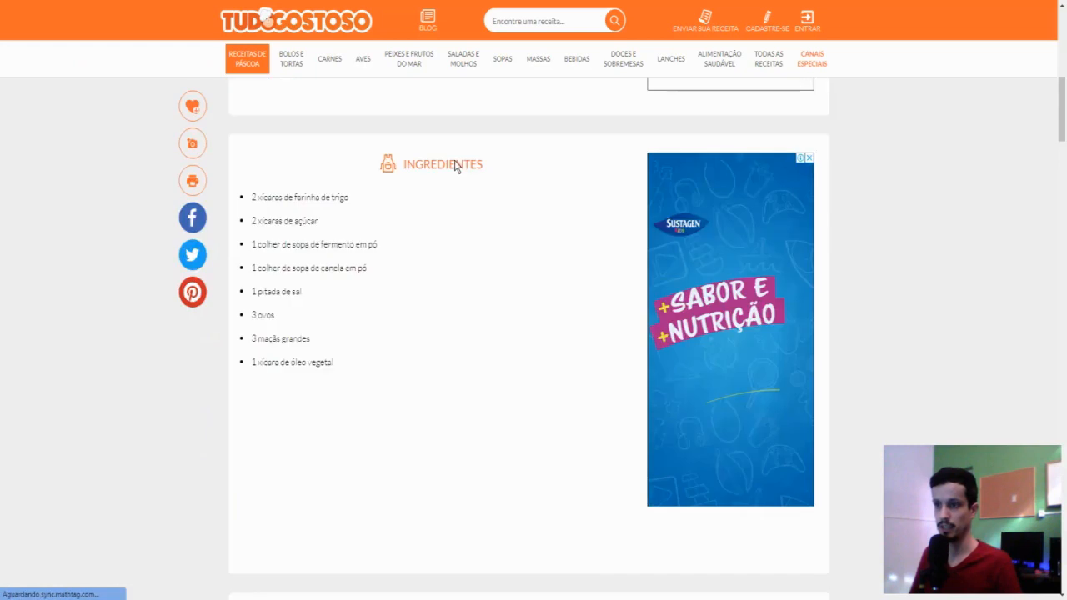
{"action": "left_click_drag", "start_coordinate": [253, 200], "coordinate": [346, 363]}
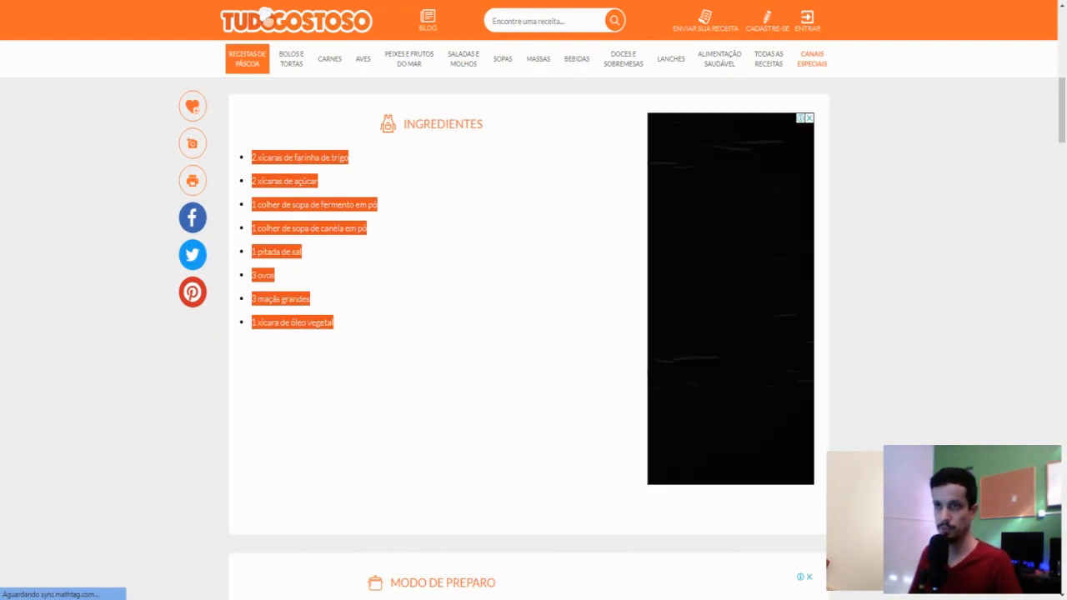
{"action": "key", "text": "ctrl+Tab"}
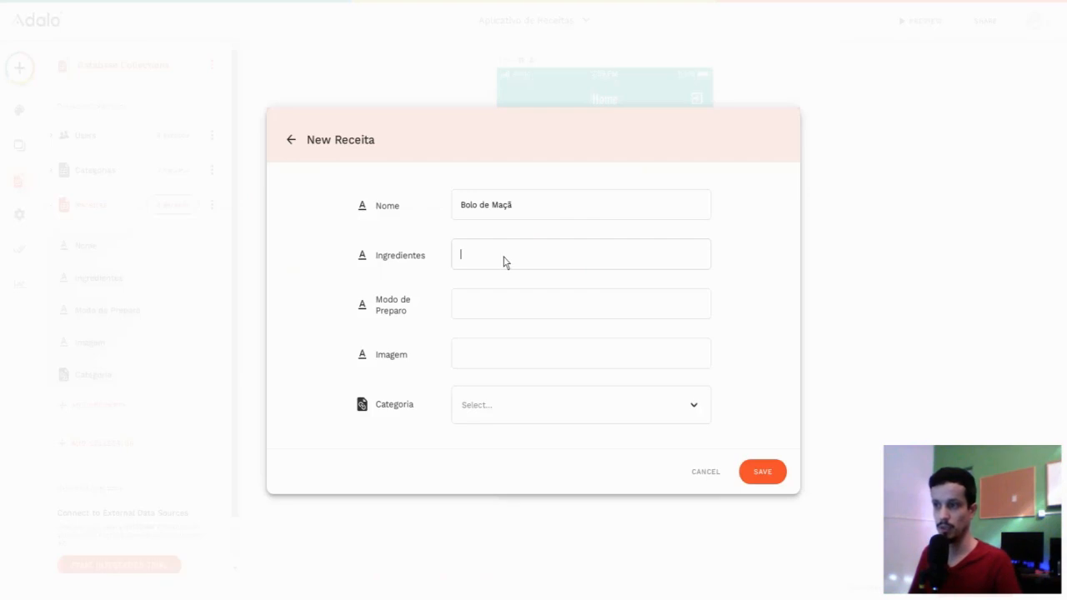
{"action": "type", "text": "2 xicaras de farinha de trigo 2 xicaras de açúcar 1 colher de sopa de fermento em pó 1 colher de sopa de canela em pó 1 pitada de sal 3 ovos 3 maçãs grandes 1 xicara de óleo vegetal"}
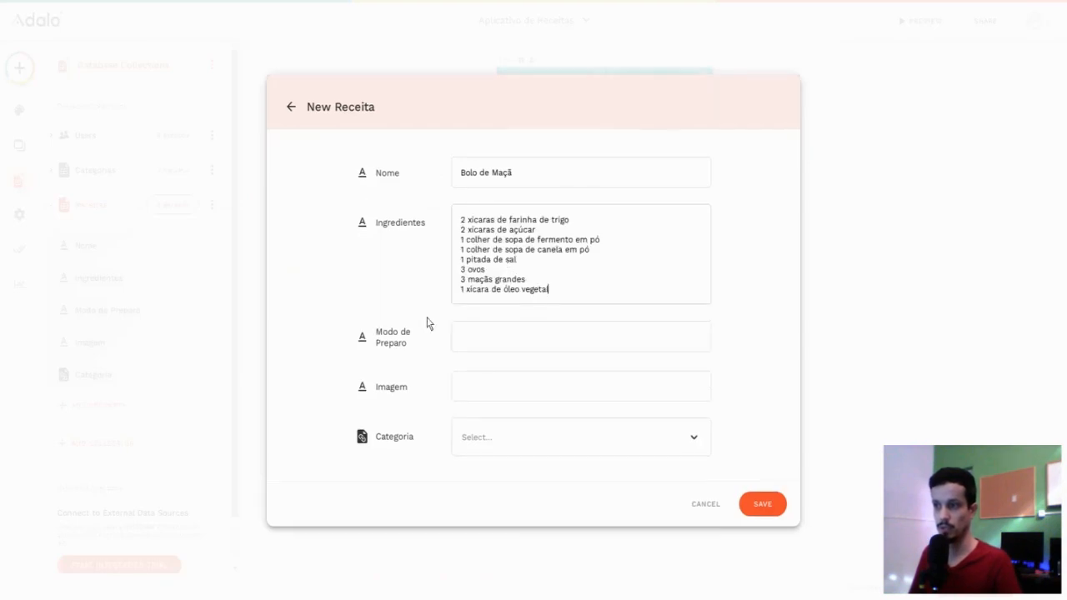
Step: Copy all eight preparation steps from the TudoGostoso recipe into the new record's Modo de Preparo field in Adalo
{"action": "key", "text": "alt+Tab"}
{"action": "scroll", "coordinate": [429, 183], "scroll_direction": "down", "scroll_amount": 5}
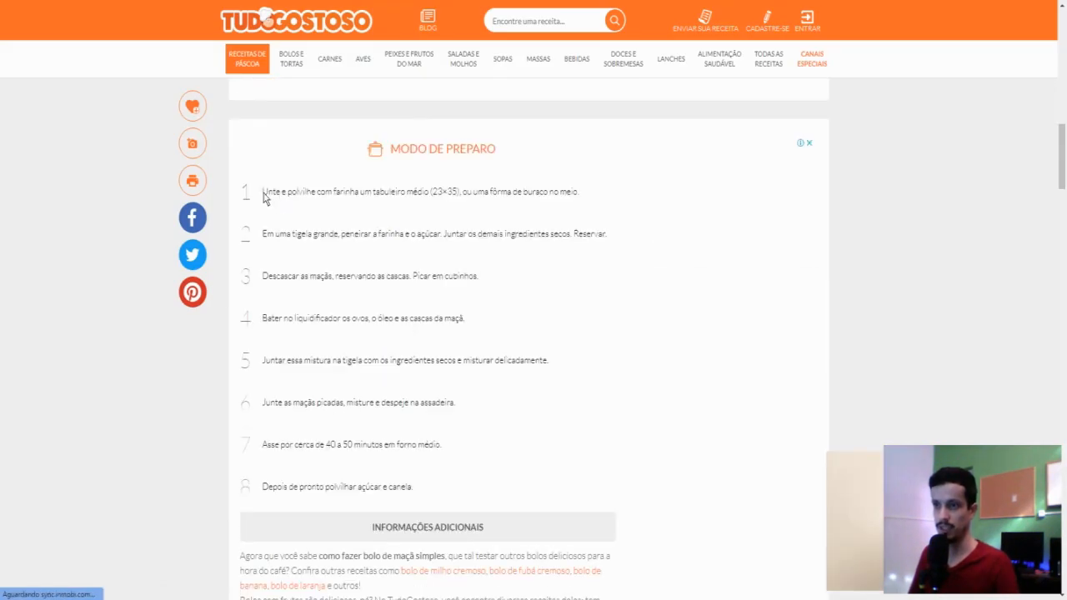
{"action": "left_click_drag", "start_coordinate": [264, 197], "coordinate": [426, 496]}
{"action": "key", "text": "ctrl+c"}
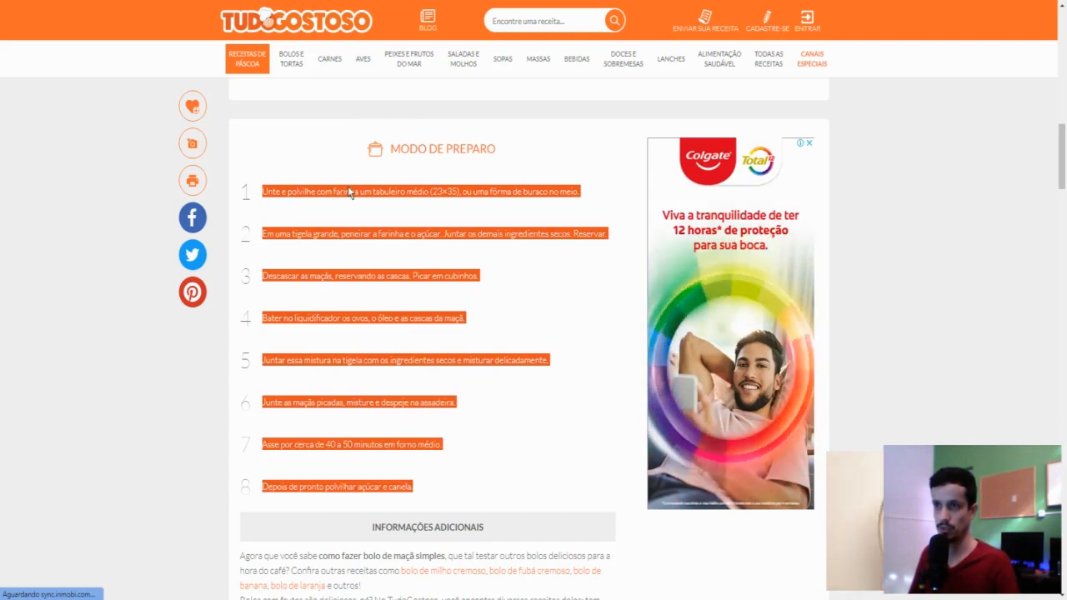
{"action": "left_click", "coordinate": [336, 2]}
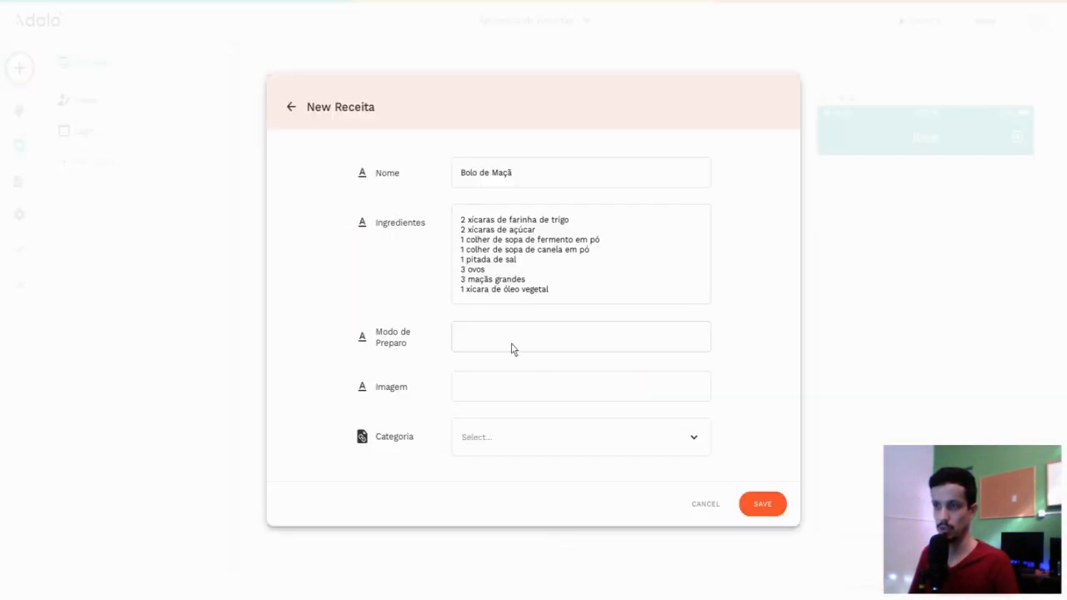
{"action": "key", "text": "ctrl+v"}
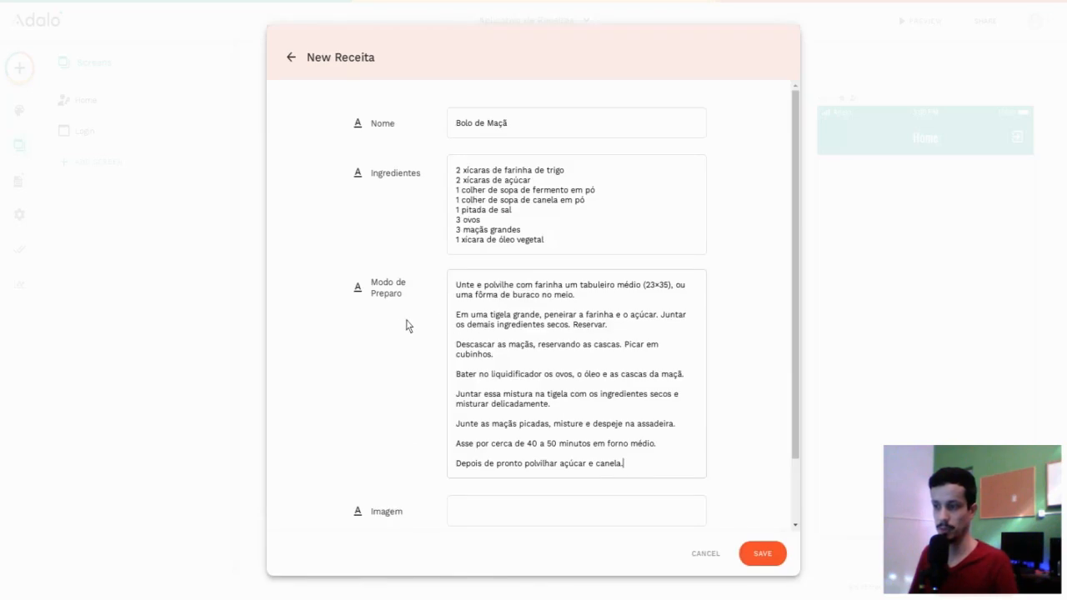
Step: Return to the TudoGostoso recipe, show the second gallery item, the whole cake photo, and open that image in its own tab
{"action": "scroll", "coordinate": [396, 329], "scroll_direction": "down", "scroll_amount": 2}
{"action": "left_click", "coordinate": [348, 1]}
{"action": "scroll", "coordinate": [451, 295], "scroll_direction": "up", "scroll_amount": 3}
{"action": "scroll", "coordinate": [453, 292], "scroll_direction": "up", "scroll_amount": 8}
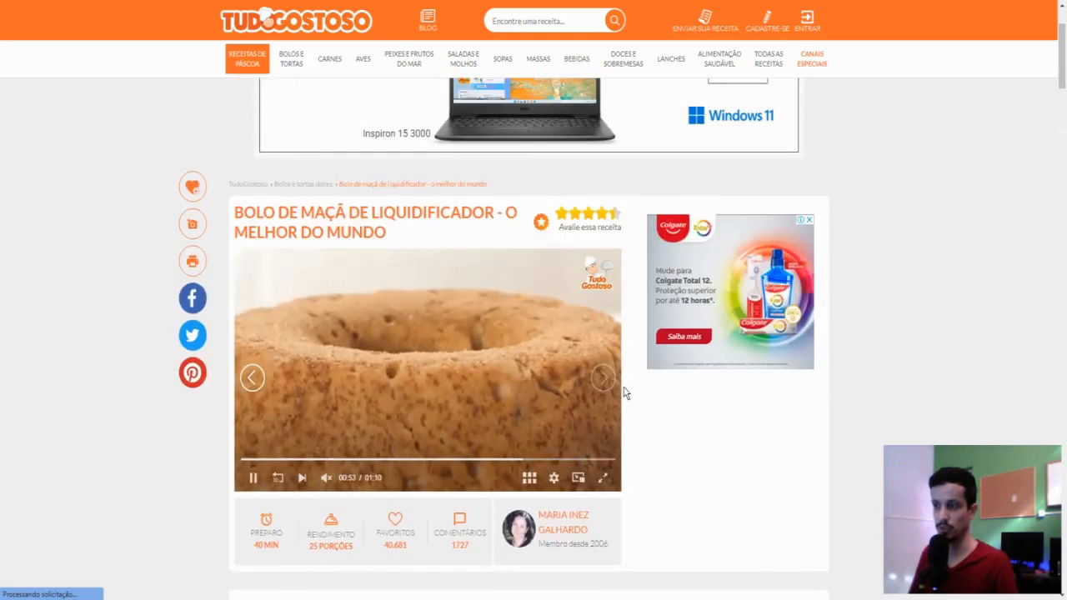
{"action": "left_click", "coordinate": [604, 381]}
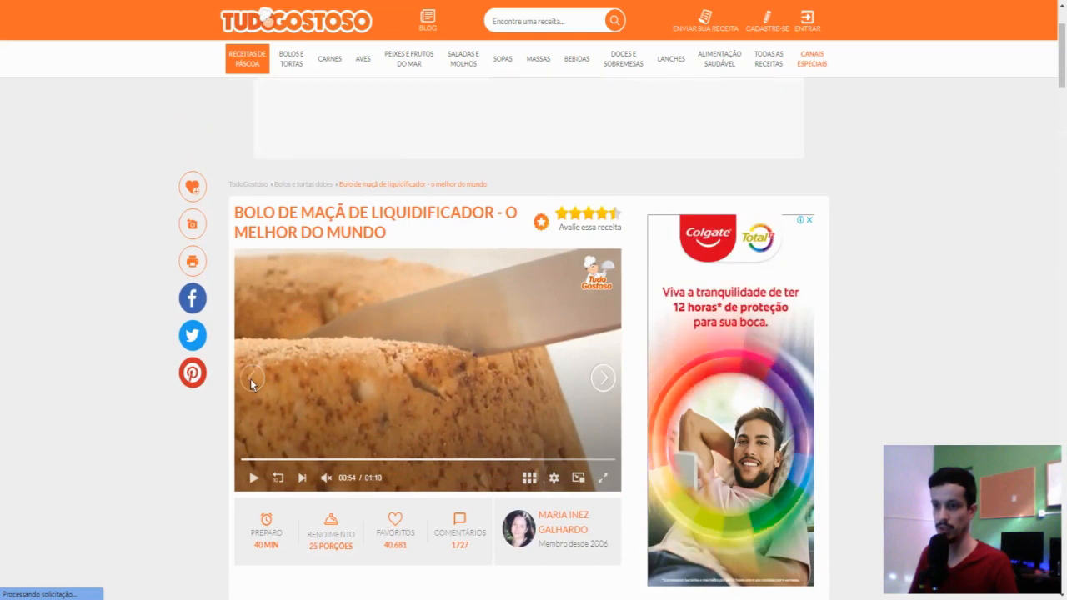
{"action": "left_click", "coordinate": [250, 380]}
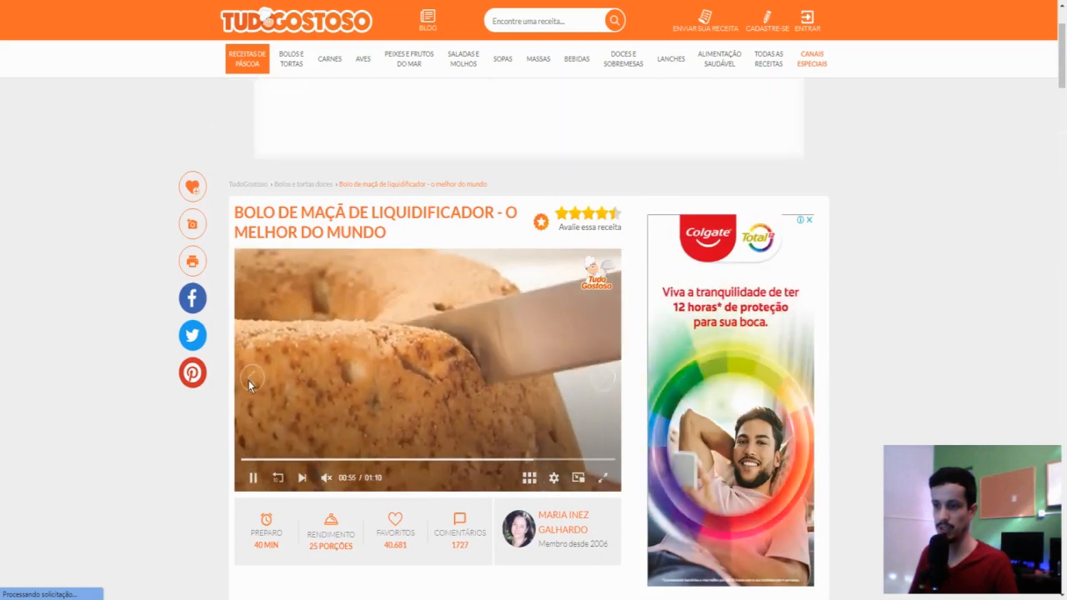
{"action": "left_click", "coordinate": [604, 380]}
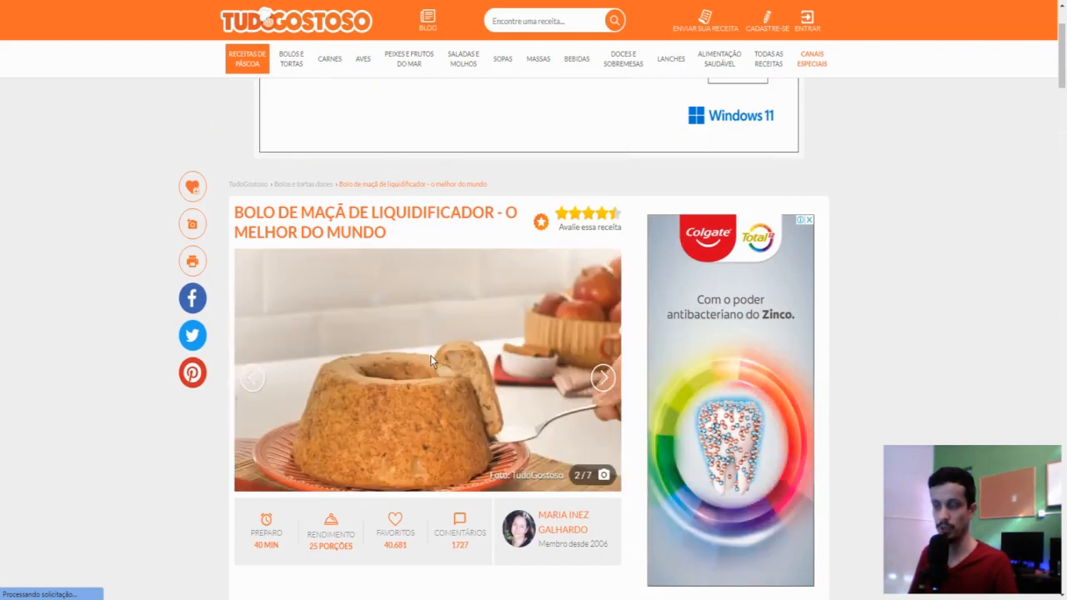
{"action": "right_click", "coordinate": [393, 322]}
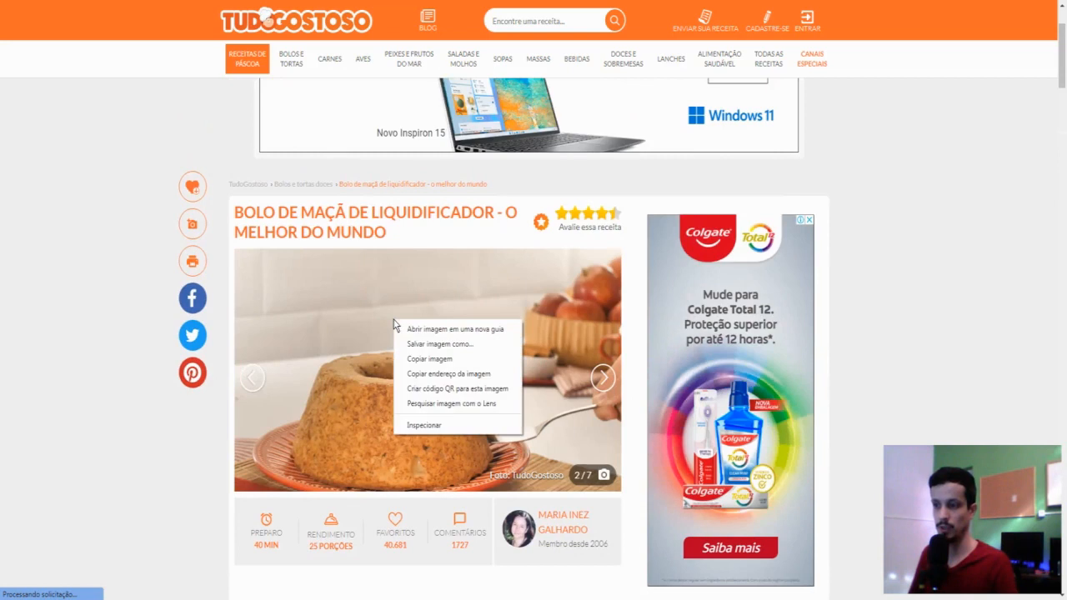
{"action": "left_click", "coordinate": [501, 331]}
{"action": "key", "text": "ctrl+Tab"}
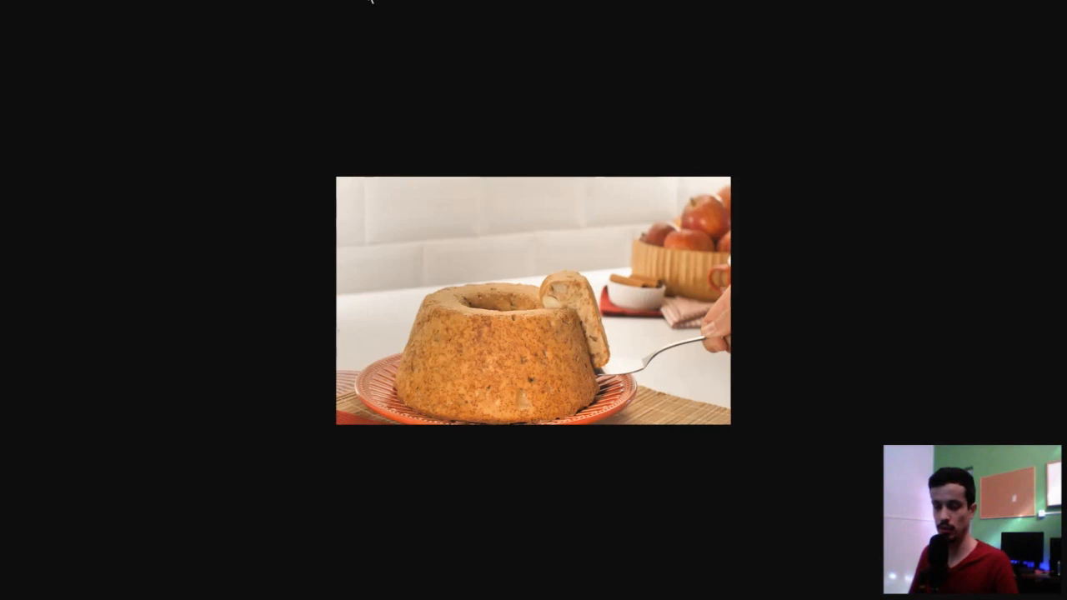
Step: Return to the Adalo recipe form and fill Imagem with the web address of the opened cake photo
{"action": "left_click", "coordinate": [376, 1]}
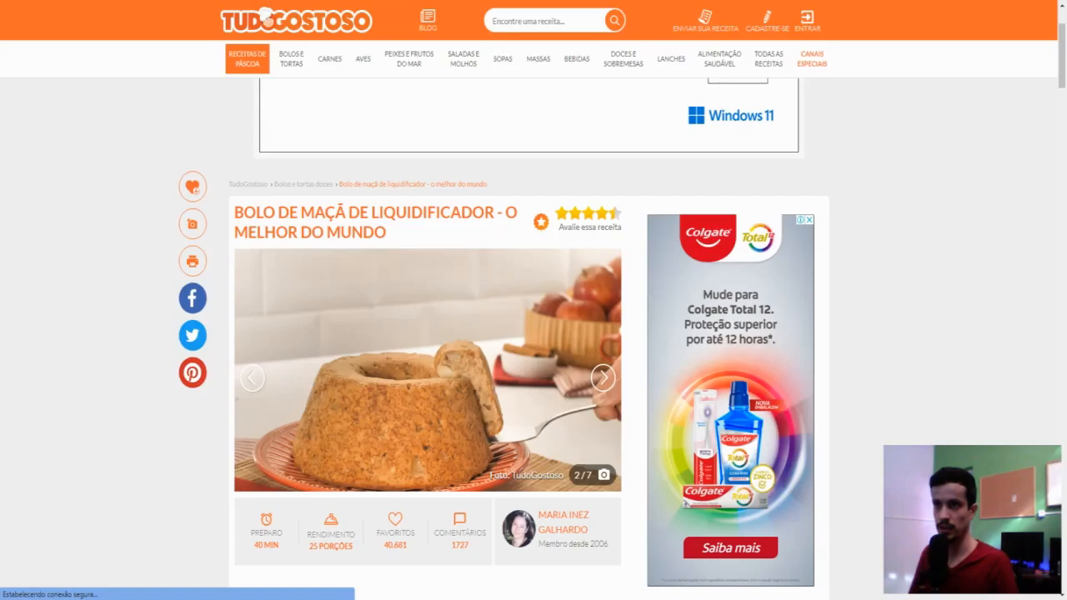
{"action": "left_click", "coordinate": [375, 1]}
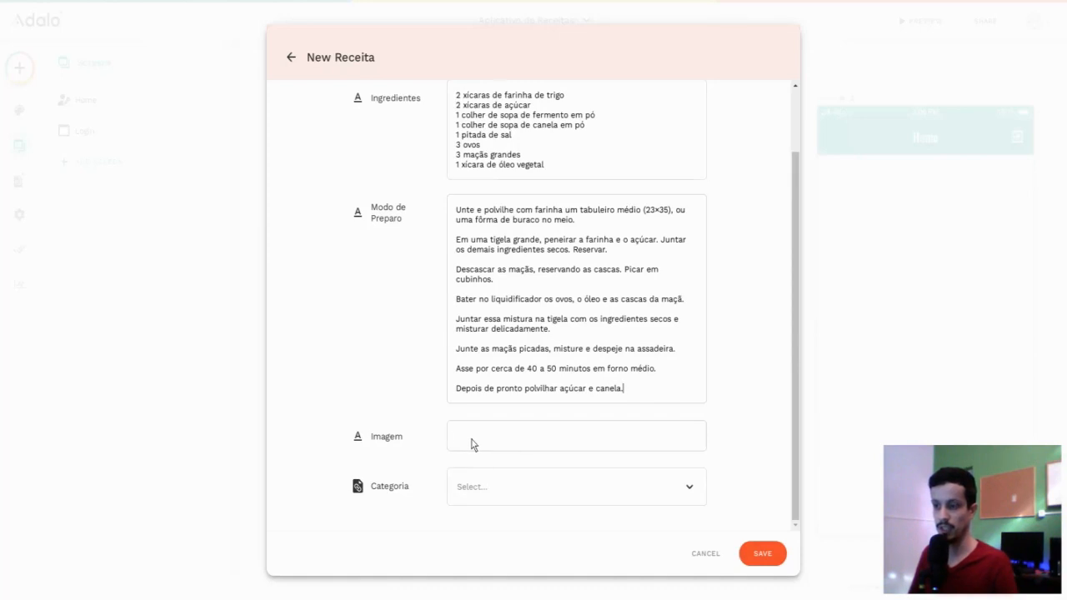
{"action": "type", "text": "https://img.itdg.com.br/tdg/images/recipes/000/109/535/352652/352652_original.jpg?mode=crop&width=710&height=400"}
Step: Review the filled-in recipe fields and set the recipe's Categoria to Doces
{"action": "scroll", "coordinate": [585, 184], "scroll_direction": "up", "scroll_amount": 1}
{"action": "scroll", "coordinate": [458, 155], "scroll_direction": "up", "scroll_amount": 2}
{"action": "scroll", "coordinate": [495, 191], "scroll_direction": "down", "scroll_amount": 2}
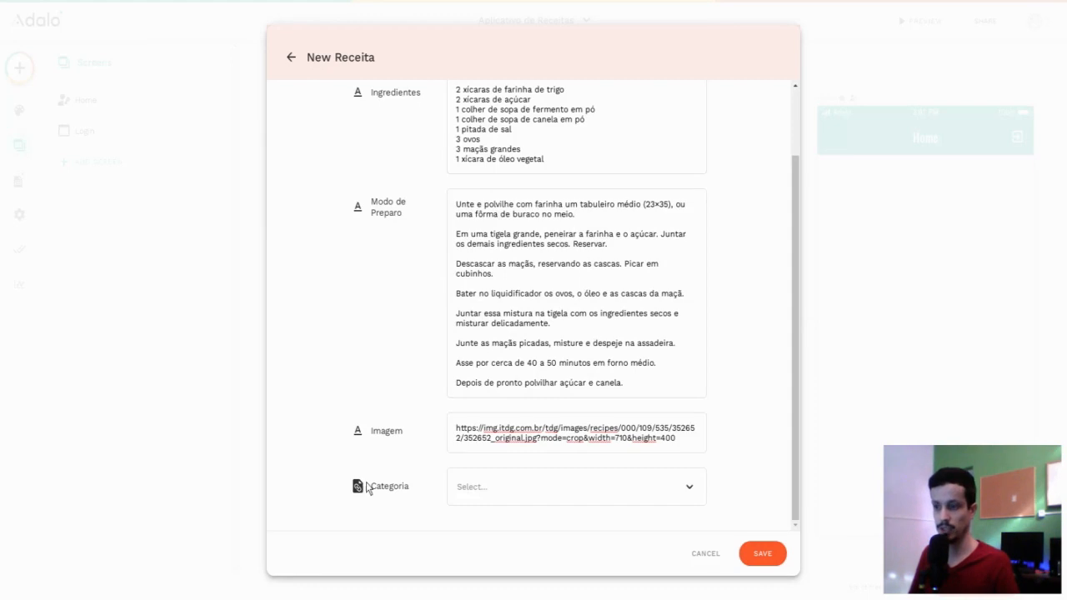
{"action": "left_click", "coordinate": [491, 497]}
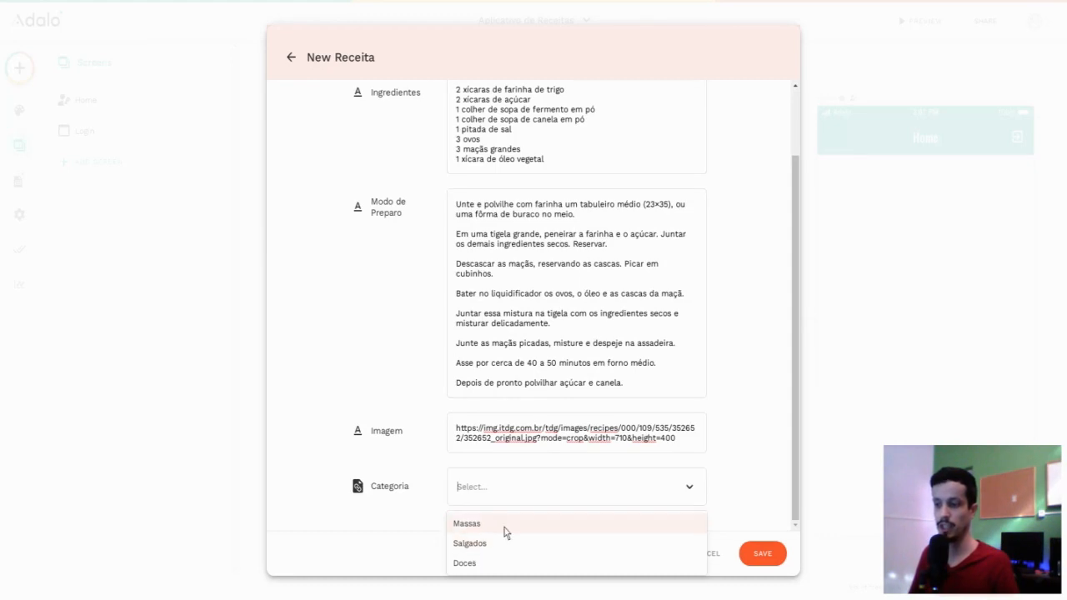
{"action": "left_click", "coordinate": [471, 563]}
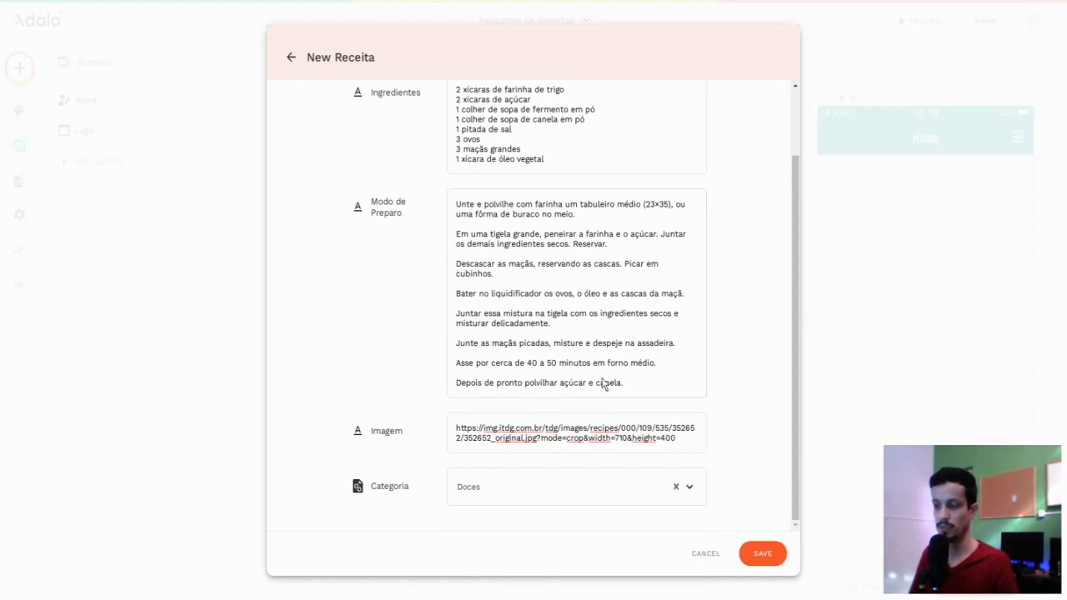
Step: Check the completed recipe form once more and save it as a new record in the Receitas collection
{"action": "scroll", "coordinate": [617, 350], "scroll_direction": "up", "scroll_amount": 1}
{"action": "scroll", "coordinate": [542, 147], "scroll_direction": "up", "scroll_amount": 2}
{"action": "scroll", "coordinate": [539, 149], "scroll_direction": "down", "scroll_amount": 2}
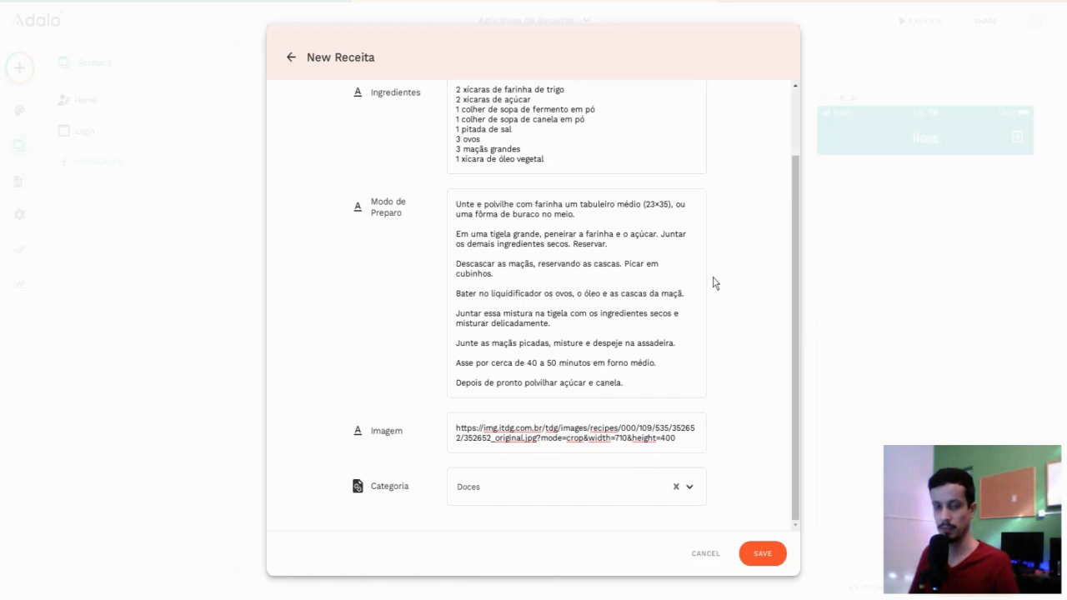
{"action": "left_click", "coordinate": [761, 556]}
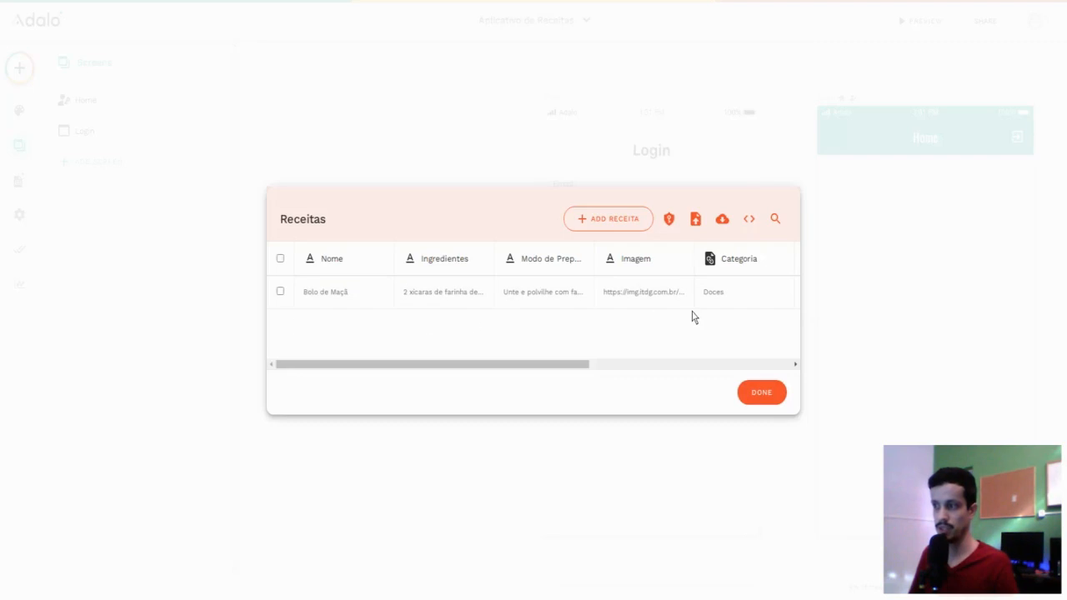
Step: Check the records in the Receitas collection and close the table to return to the app canvas
{"action": "left_click", "coordinate": [367, 0]}
{"action": "scroll", "coordinate": [371, 129], "scroll_direction": "up", "scroll_amount": 1}
{"action": "scroll", "coordinate": [371, 130], "scroll_direction": "up", "scroll_amount": 1}
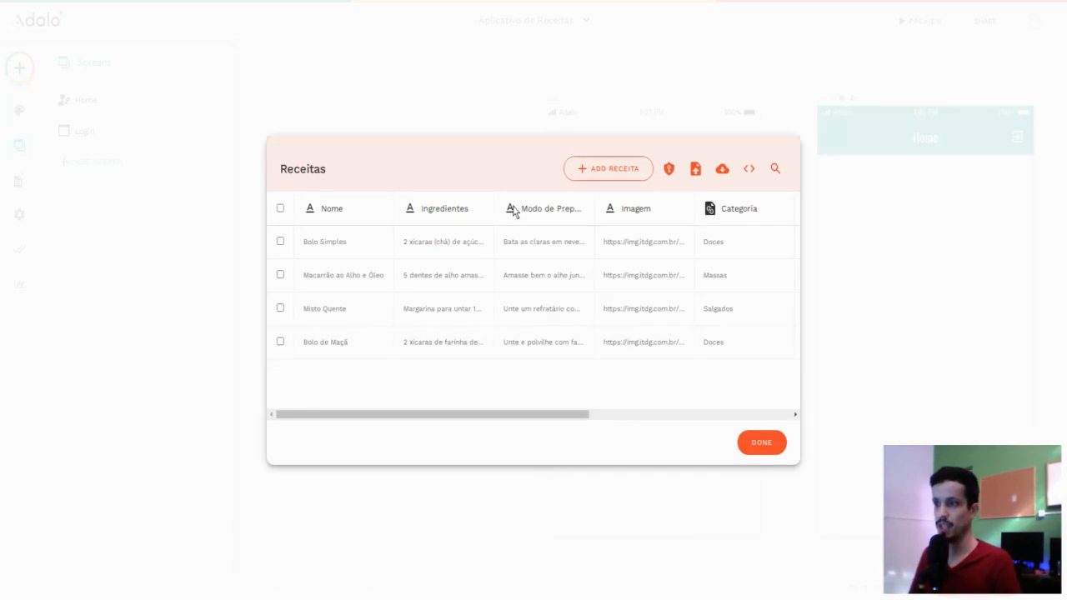
{"action": "left_click", "coordinate": [760, 443]}
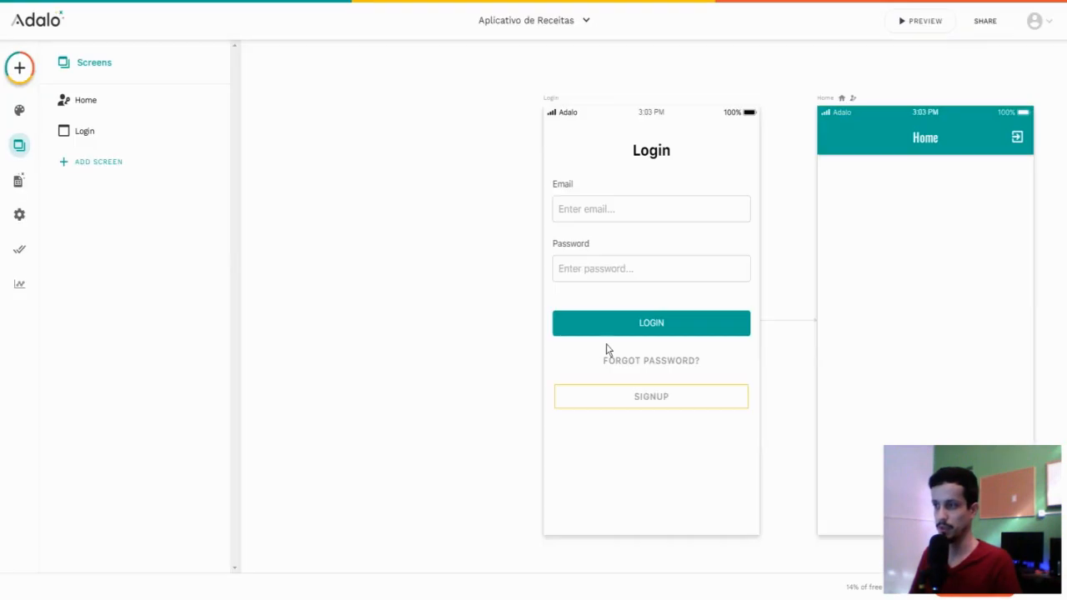
Step: Delete the Login screen from the app
{"action": "scroll", "coordinate": [489, 264], "scroll_direction": "right", "scroll_amount": 5}
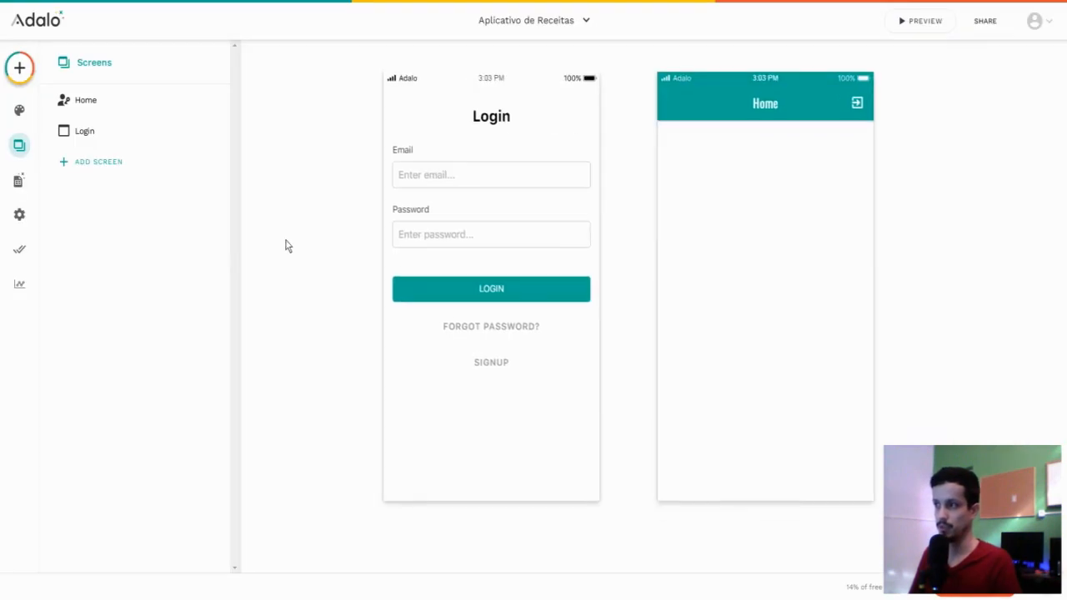
{"action": "left_click", "coordinate": [503, 221]}
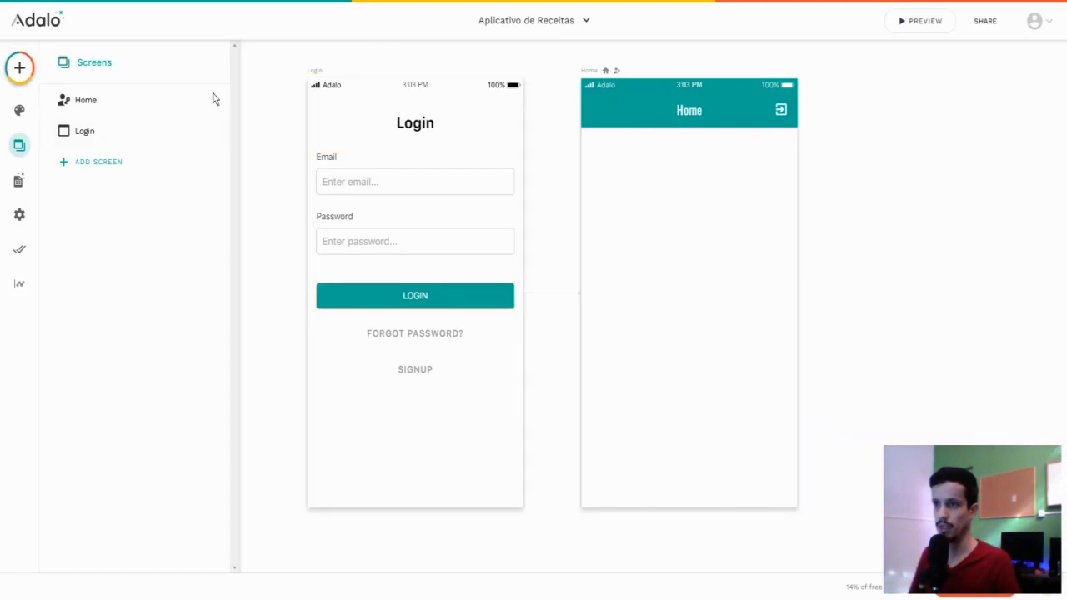
{"action": "left_click", "coordinate": [132, 97]}
{"action": "left_click", "coordinate": [383, 108]}
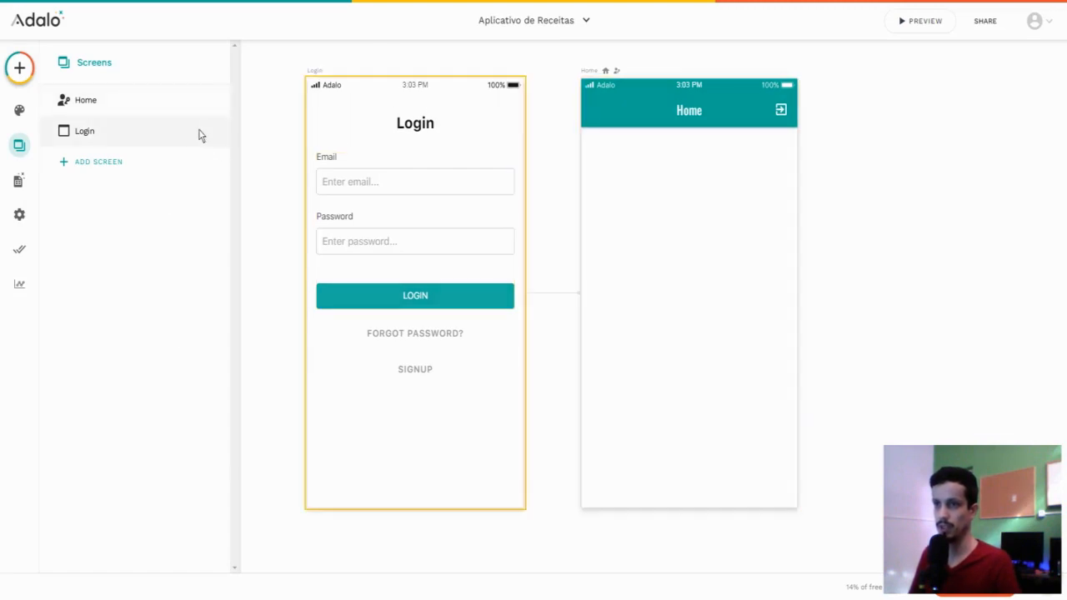
{"action": "left_click", "coordinate": [200, 133]}
{"action": "left_click", "coordinate": [202, 84]}
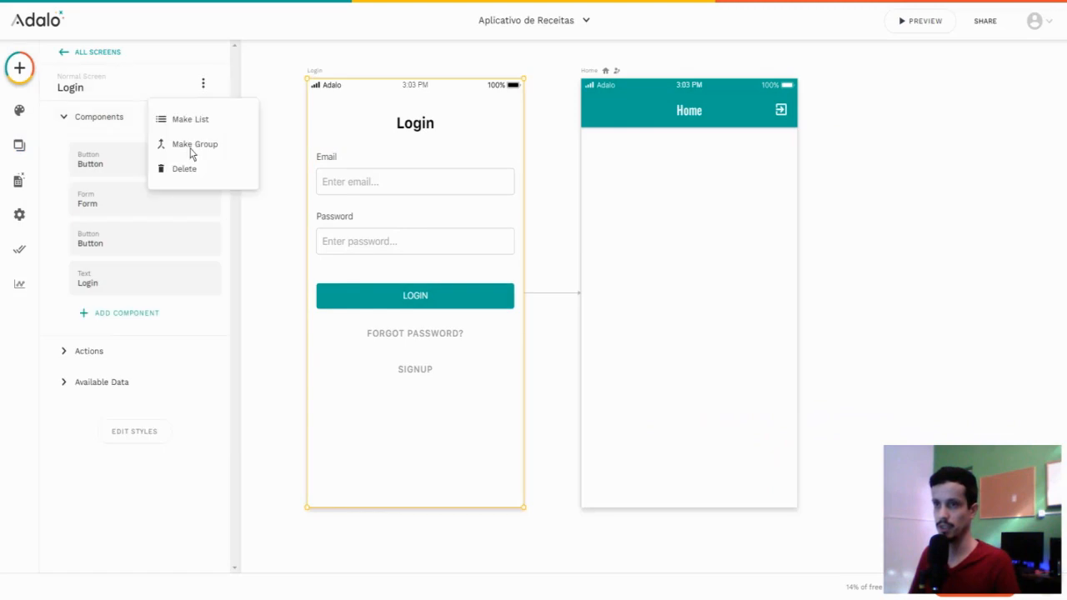
{"action": "left_click", "coordinate": [184, 170]}
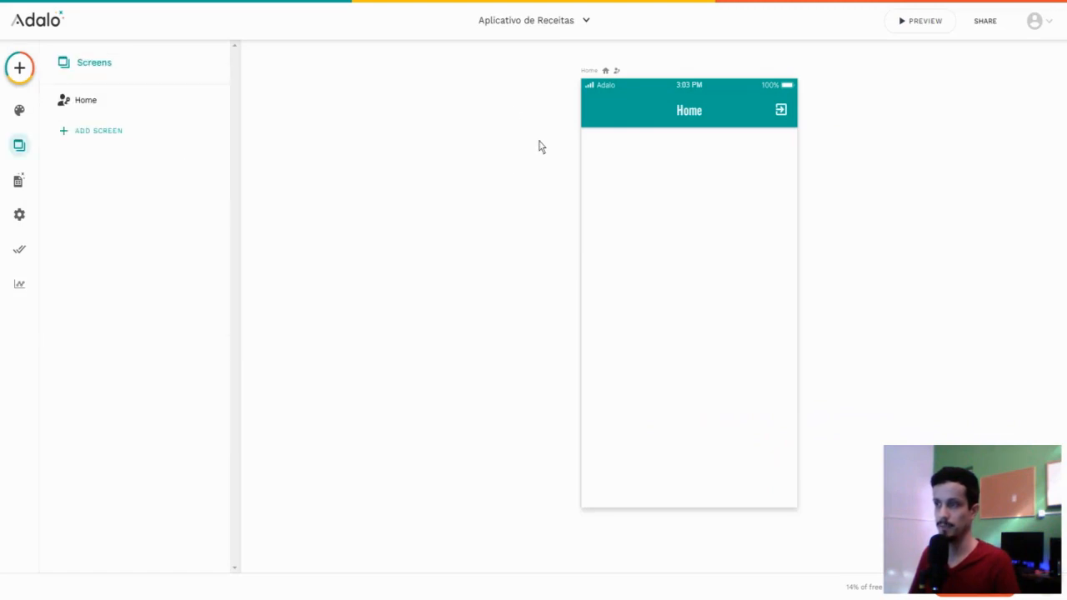
Step: Examine the Categorias and Receitas database collections and the properties they contain
{"action": "left_click", "coordinate": [19, 180]}
{"action": "left_click", "coordinate": [125, 208]}
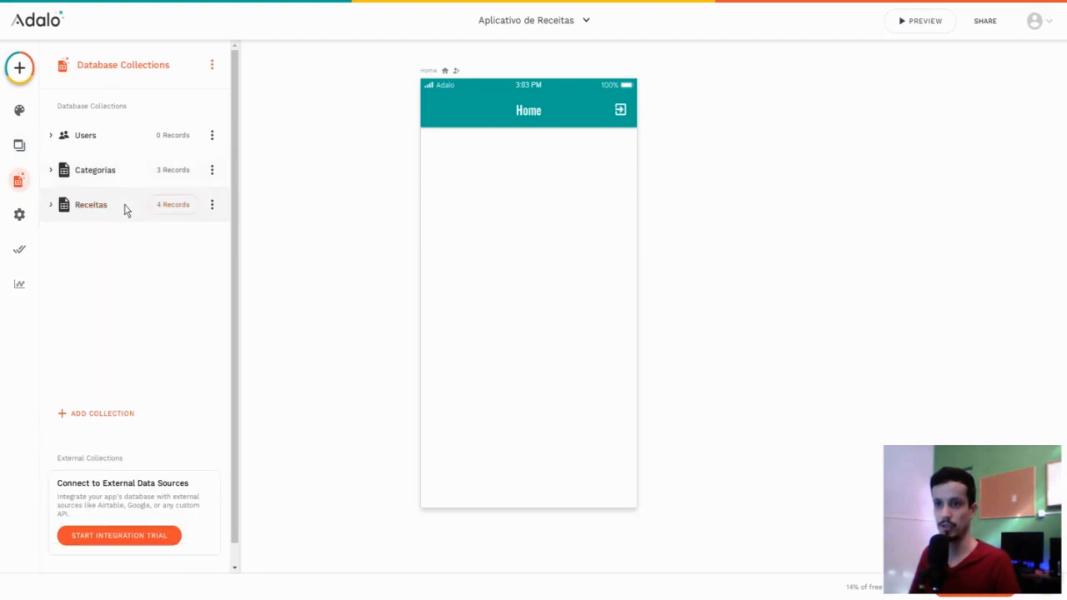
{"action": "left_click", "coordinate": [129, 175]}
{"action": "left_click", "coordinate": [129, 181]}
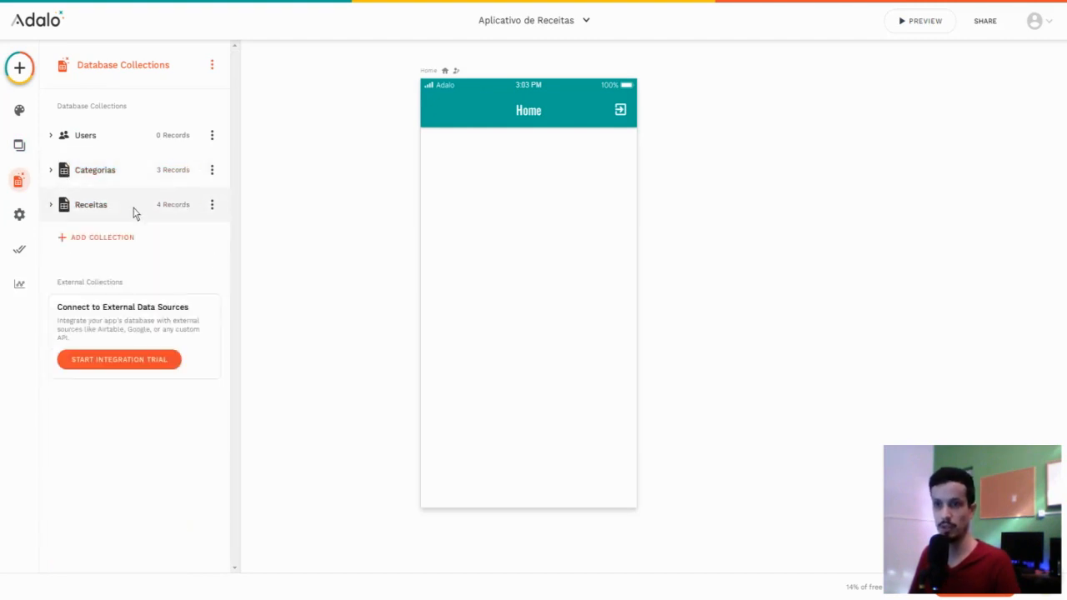
{"action": "left_click", "coordinate": [134, 209]}
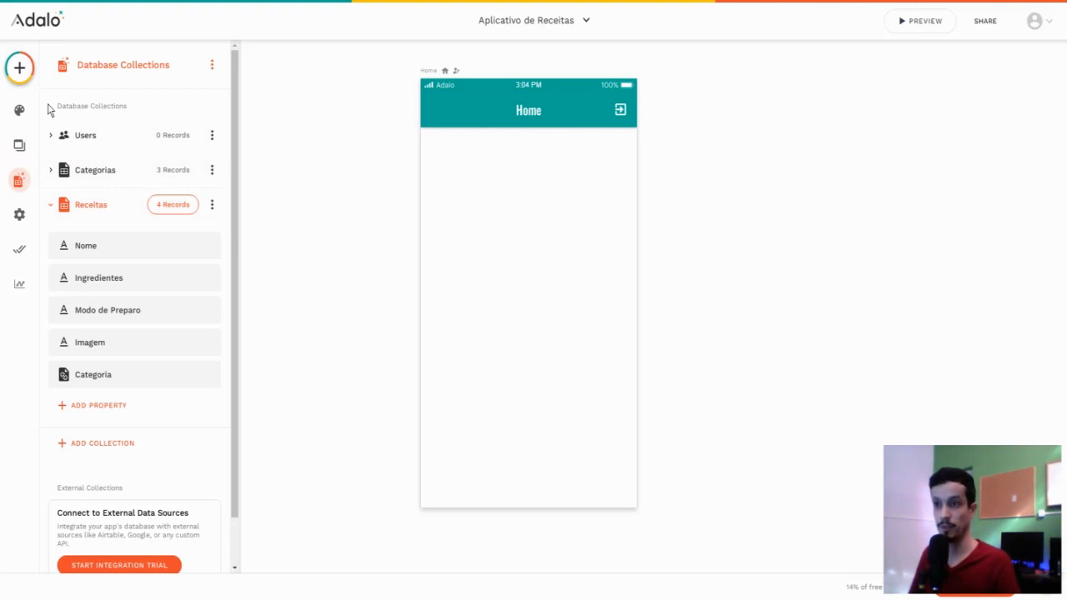
{"action": "left_click", "coordinate": [122, 206]}
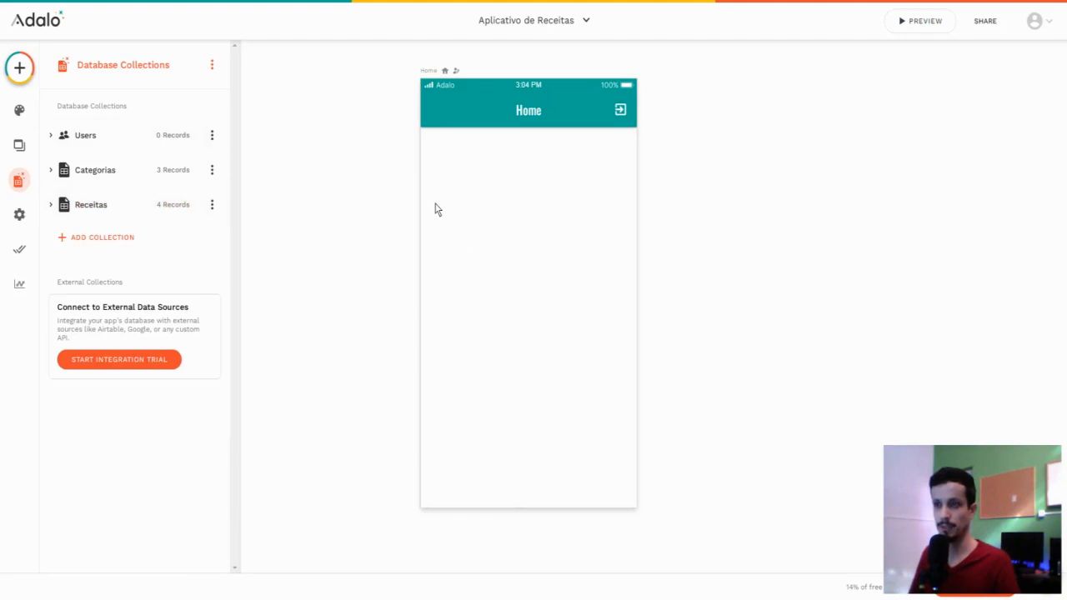
Step: Add a new screen from the Card List template and name it Receitas
{"action": "left_click", "coordinate": [20, 70]}
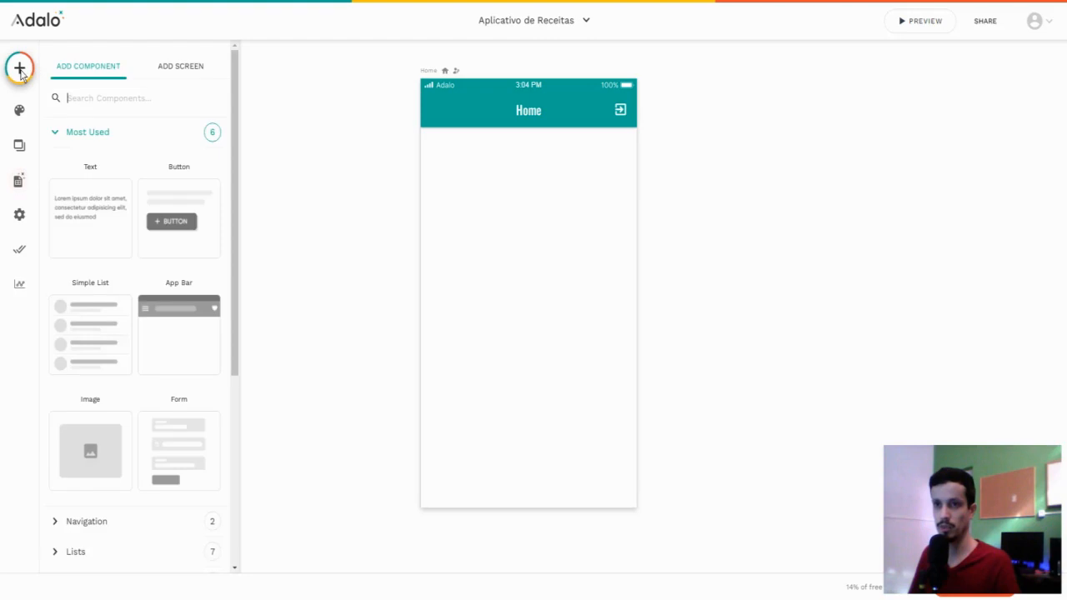
{"action": "left_click", "coordinate": [182, 72]}
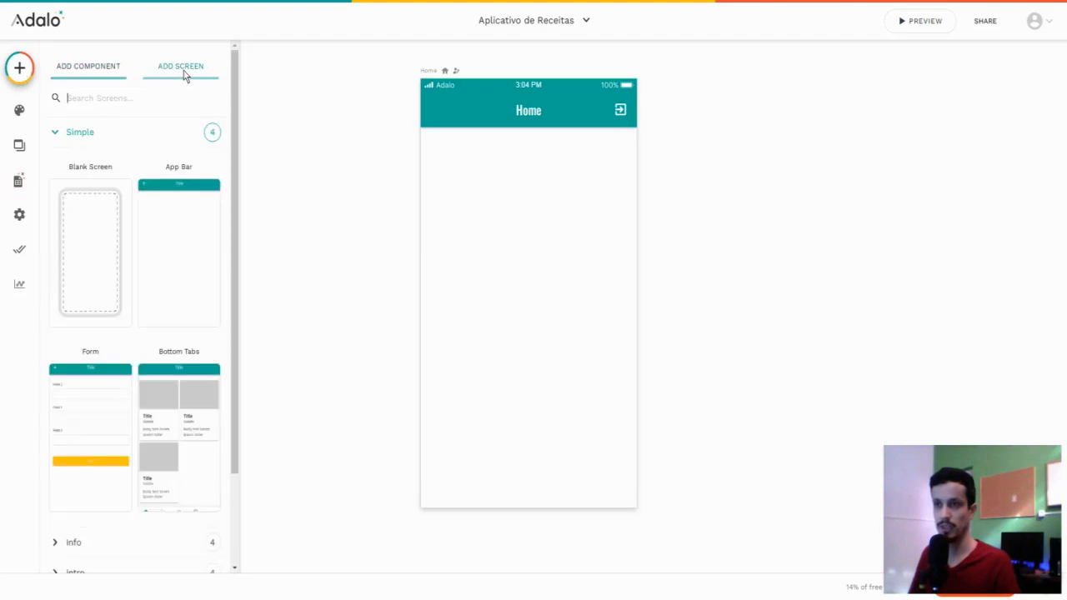
{"action": "scroll", "coordinate": [97, 155], "scroll_direction": "down", "scroll_amount": 2}
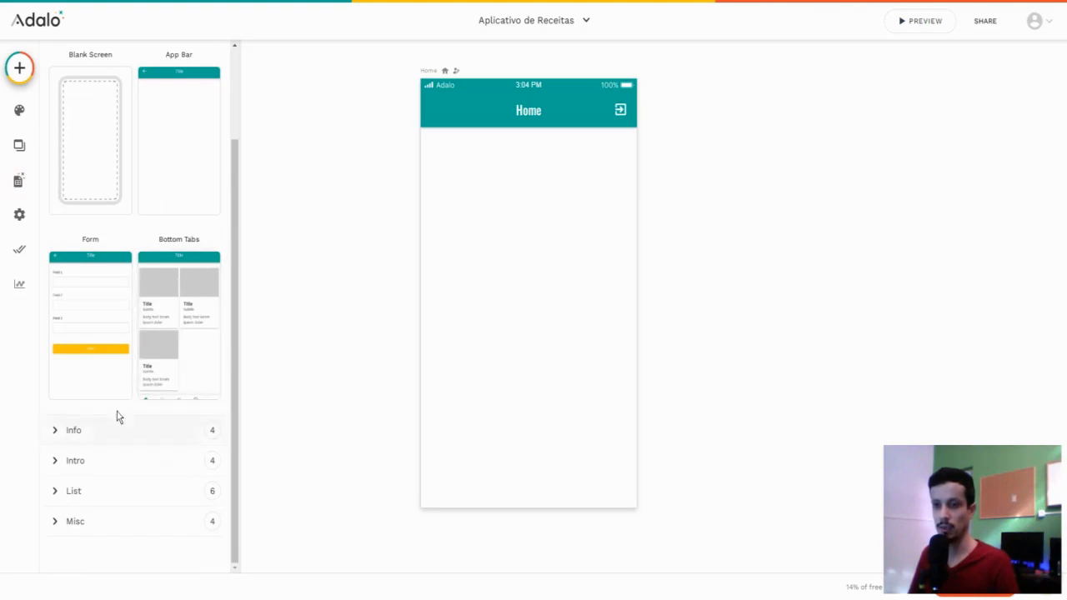
{"action": "left_click", "coordinate": [98, 493]}
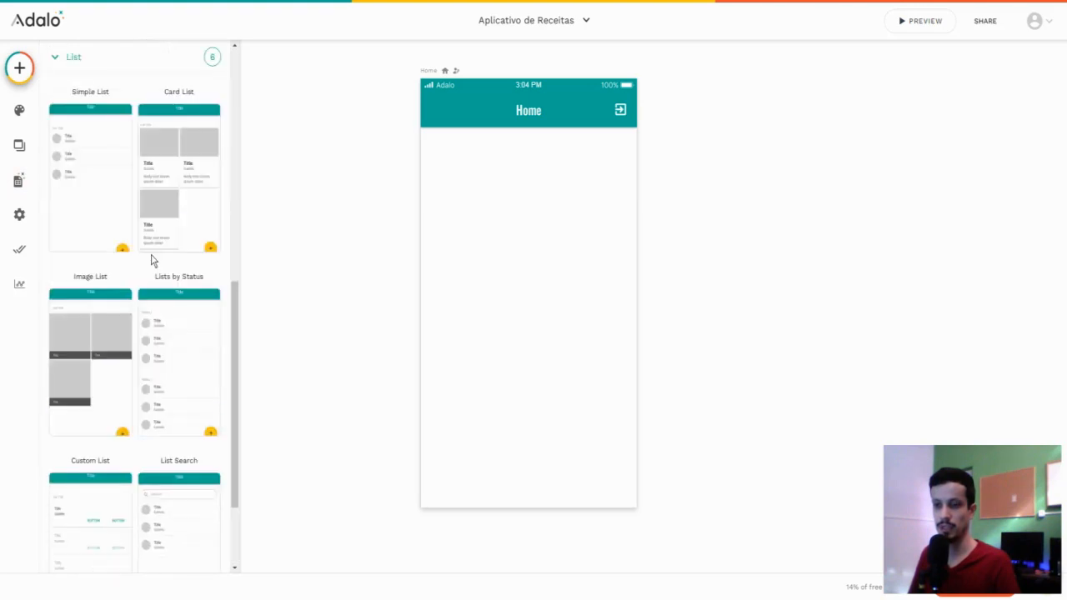
{"action": "scroll", "coordinate": [167, 353], "scroll_direction": "up", "scroll_amount": 2}
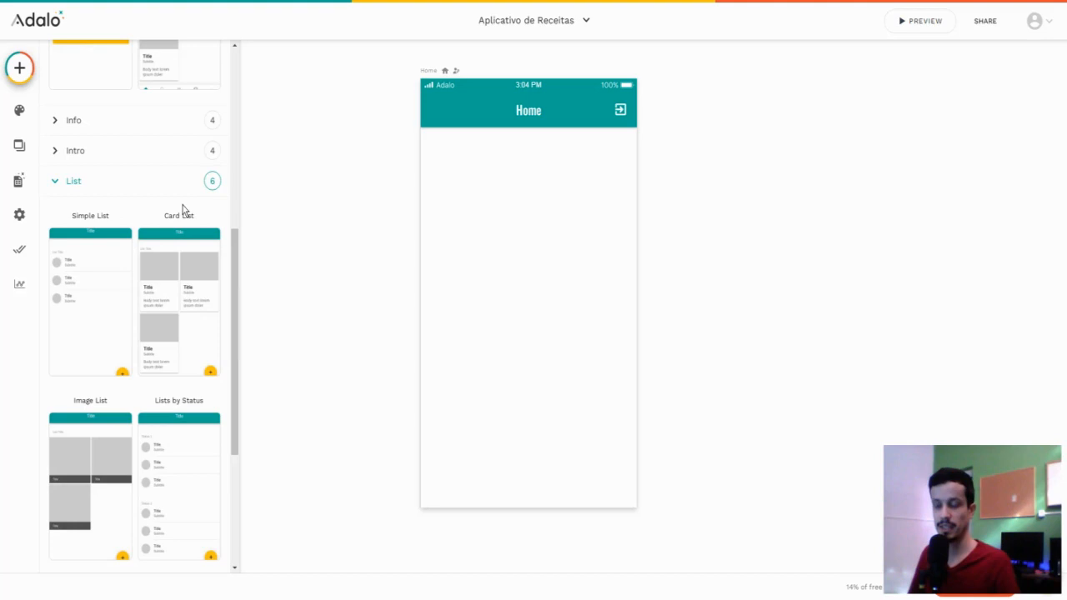
{"action": "left_click", "coordinate": [181, 307]}
{"action": "type", "text": "Receitas"}
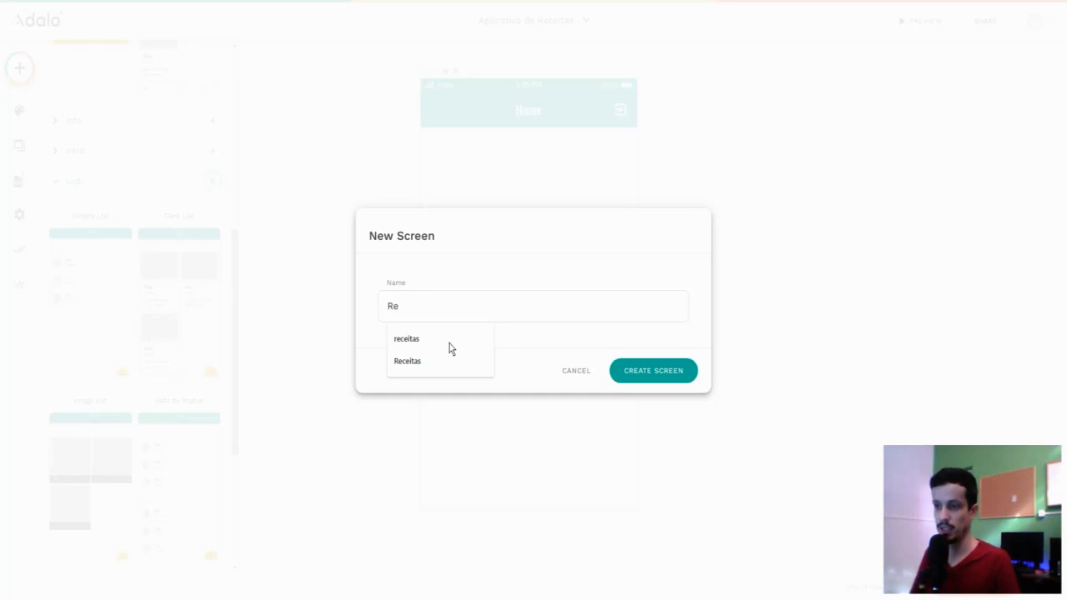
{"action": "left_click", "coordinate": [441, 360]}
{"action": "left_click", "coordinate": [441, 360]}
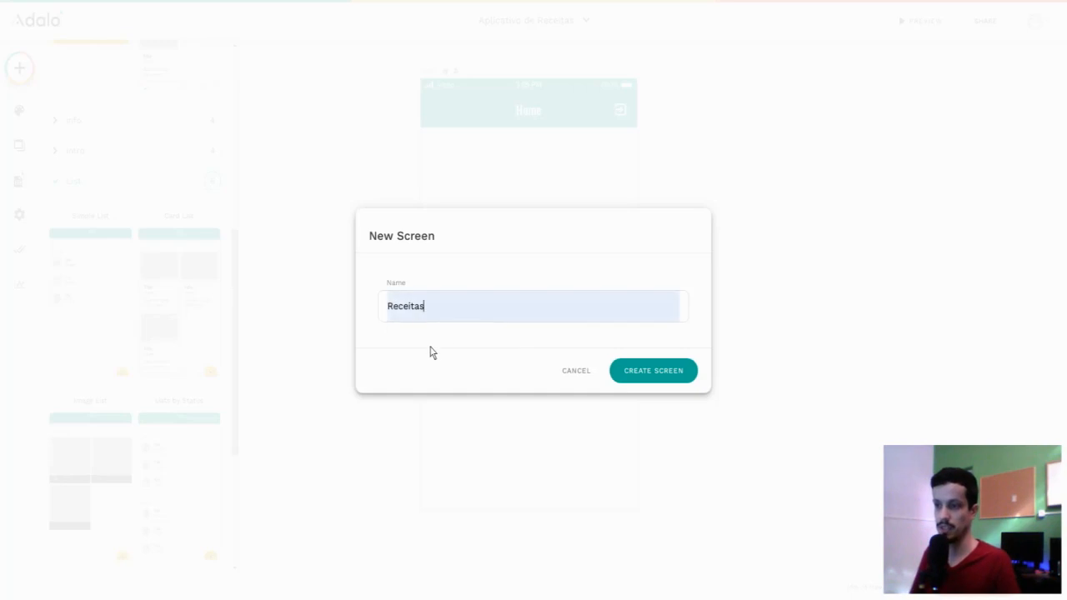
{"action": "left_click", "coordinate": [639, 373]}
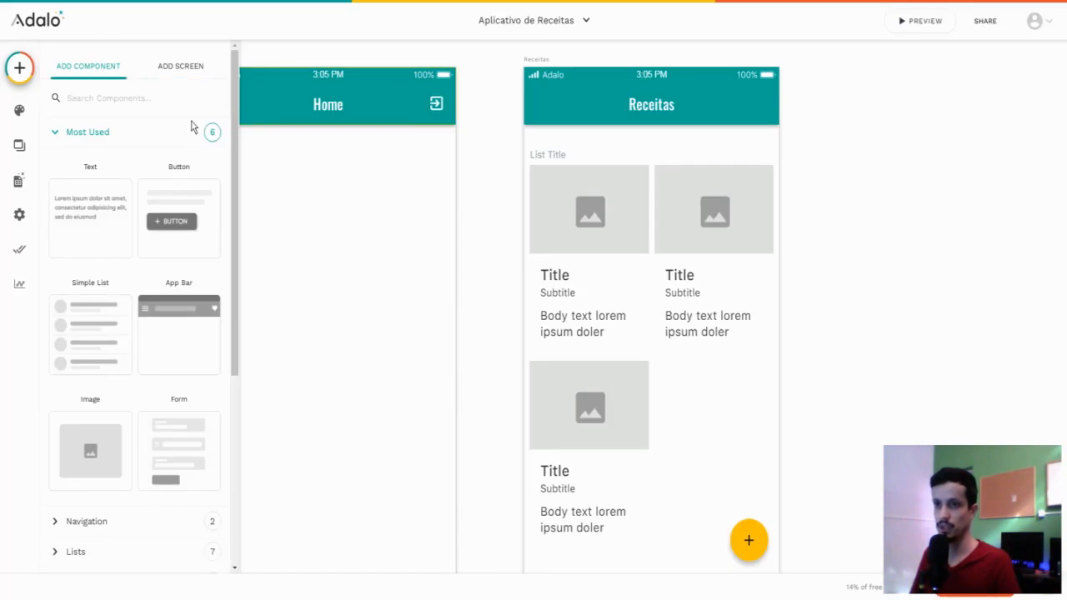
Step: Delete the Home screen so that Receitas is the app's only screen
{"action": "left_click", "coordinate": [19, 152]}
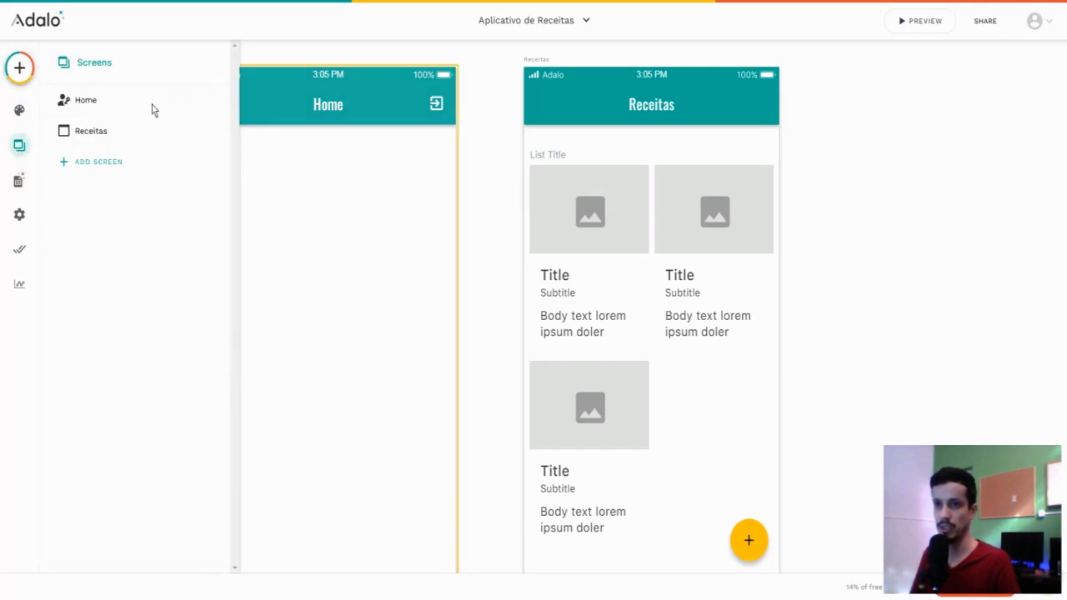
{"action": "left_click", "coordinate": [105, 106]}
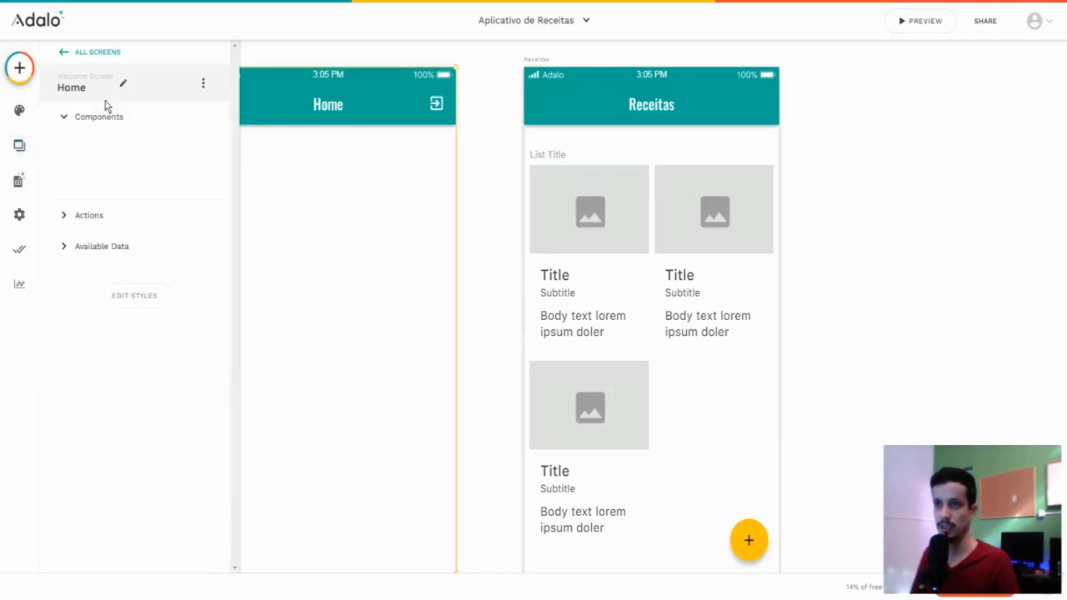
{"action": "left_click", "coordinate": [205, 84]}
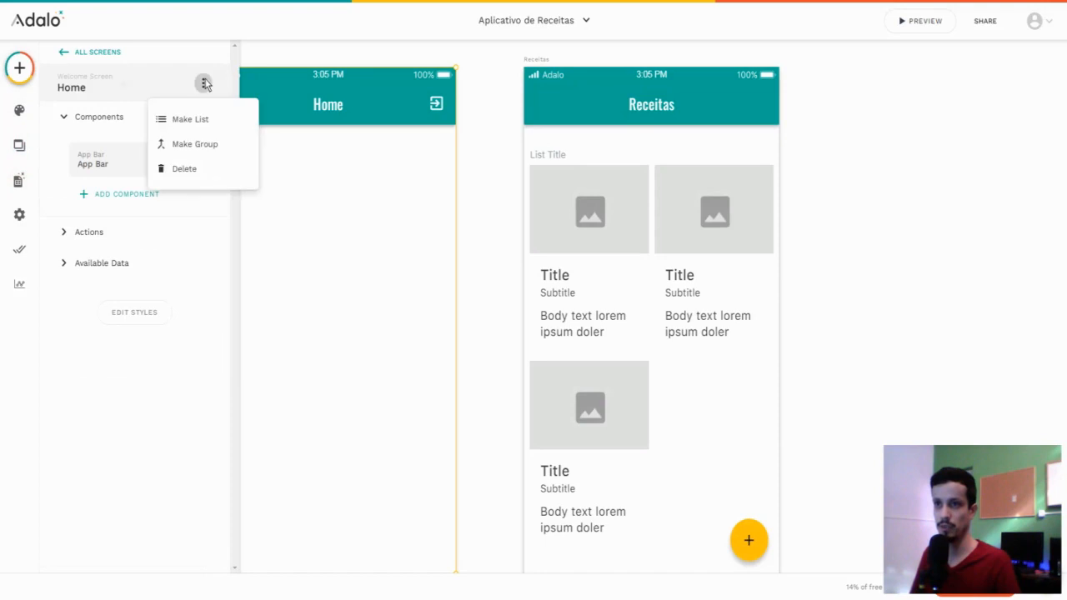
{"action": "left_click", "coordinate": [183, 169]}
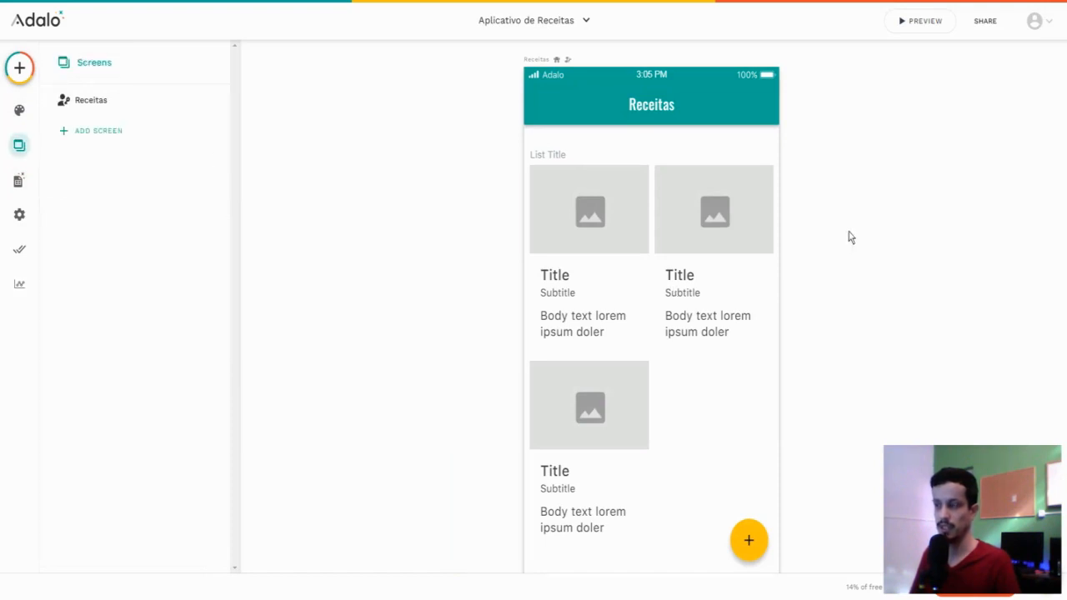
Step: Delete the List Title text from the Receitas screen and move the card list slightly up towards the app bar
{"action": "left_click_drag", "start_coordinate": [738, 212], "coordinate": [719, 204]}
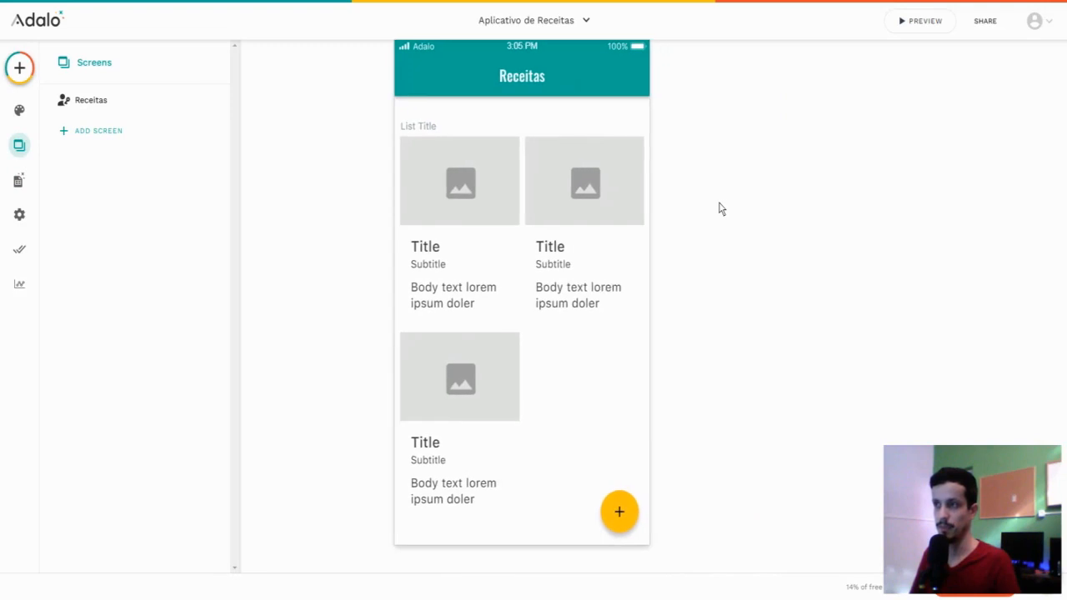
{"action": "scroll", "coordinate": [719, 203], "scroll_direction": "down", "scroll_amount": 5}
{"action": "scroll", "coordinate": [742, 206], "scroll_direction": "up", "scroll_amount": 3}
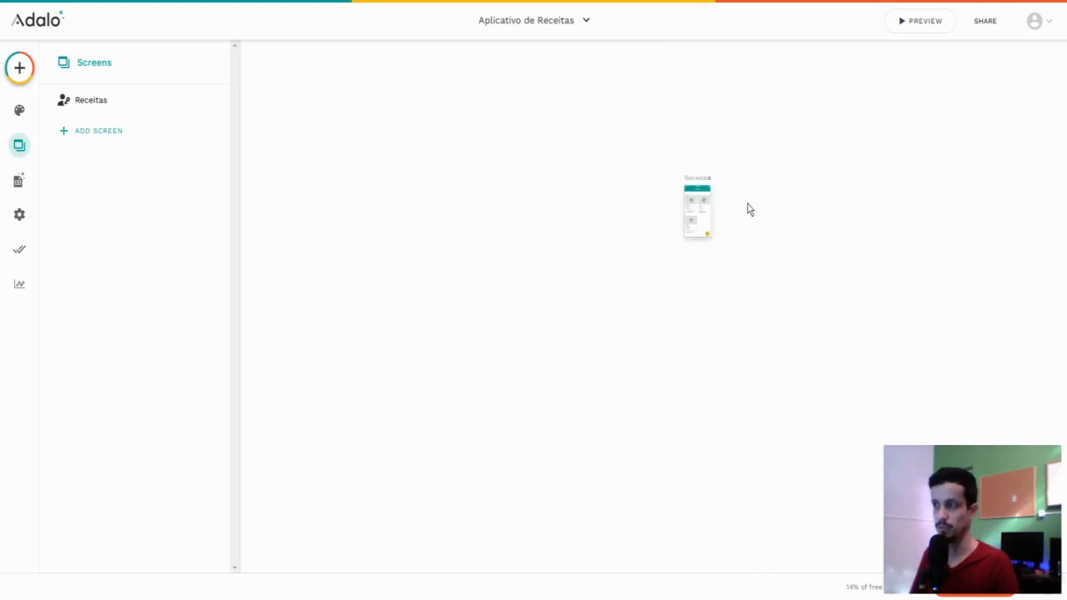
{"action": "scroll", "coordinate": [734, 210], "scroll_direction": "down", "scroll_amount": 3}
{"action": "scroll", "coordinate": [708, 216], "scroll_direction": "up", "scroll_amount": 6}
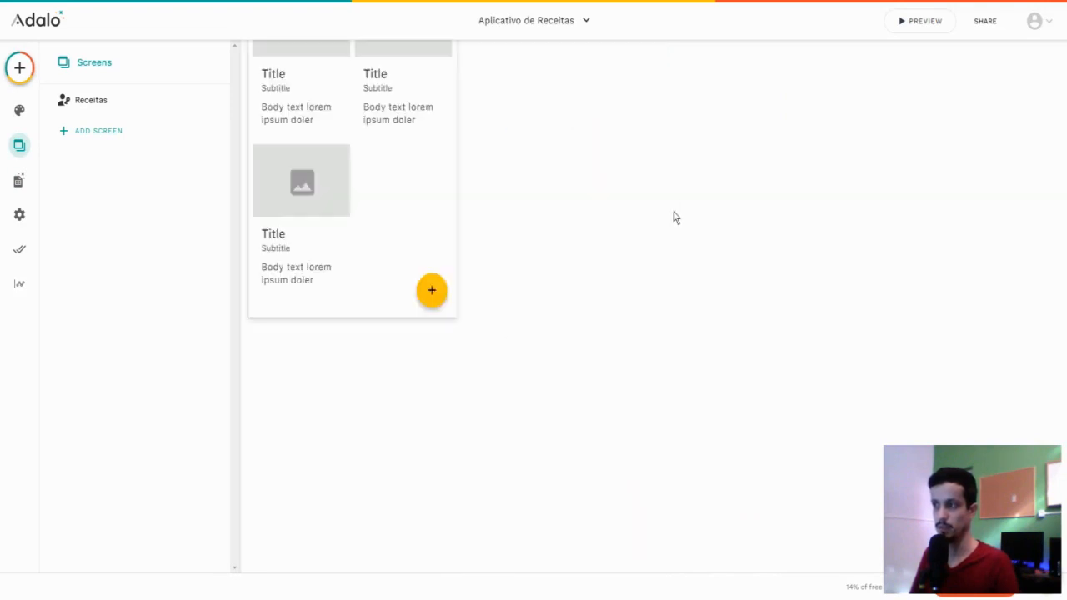
{"action": "left_click_drag", "start_coordinate": [537, 163], "coordinate": [679, 337]}
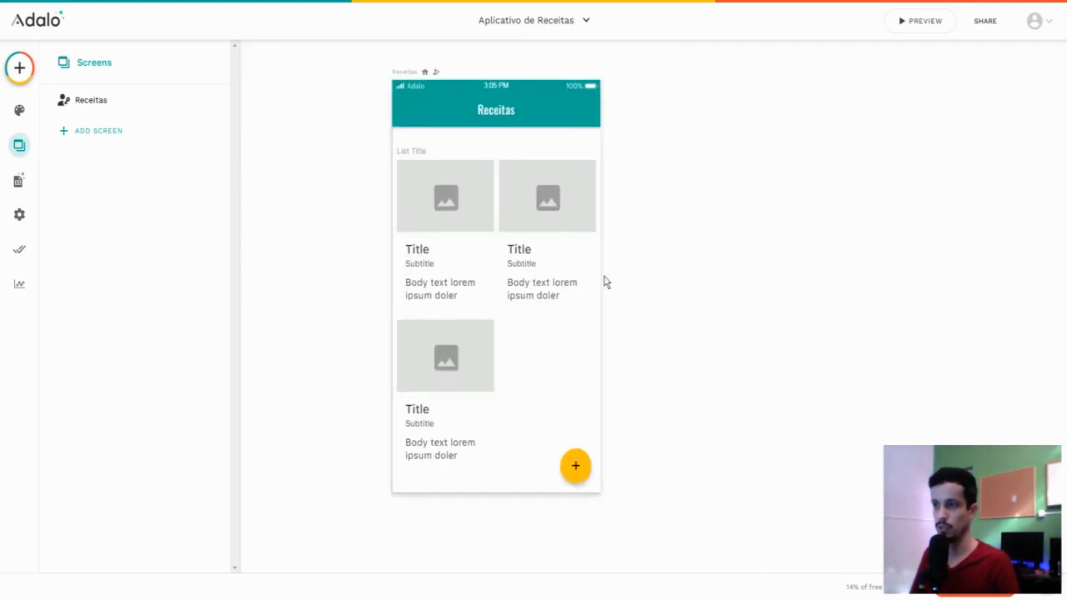
{"action": "left_click", "coordinate": [416, 154]}
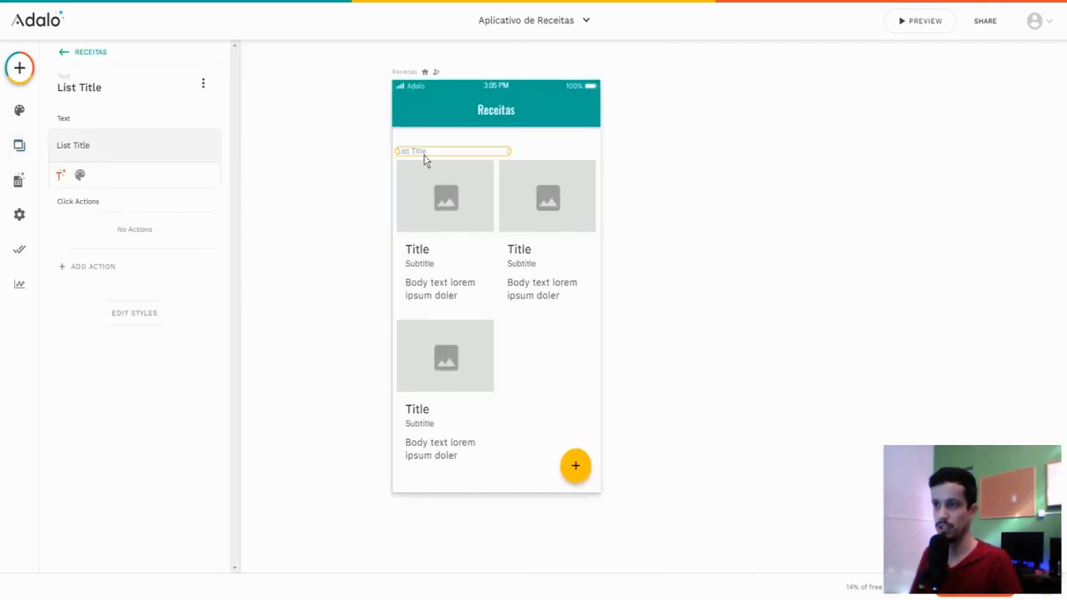
{"action": "key", "text": "Delete"}
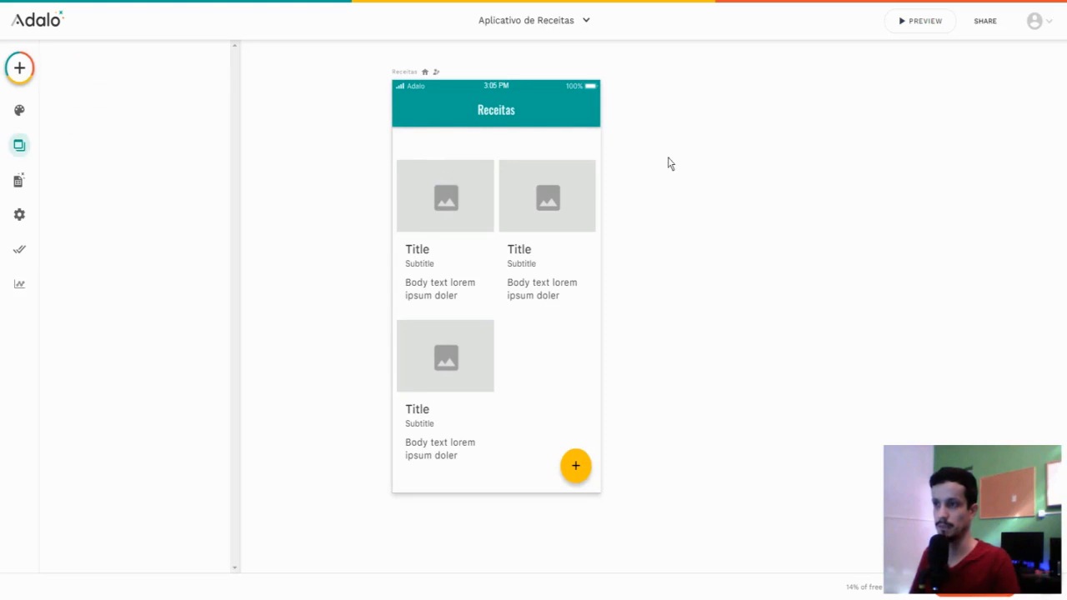
{"action": "left_click", "coordinate": [503, 298]}
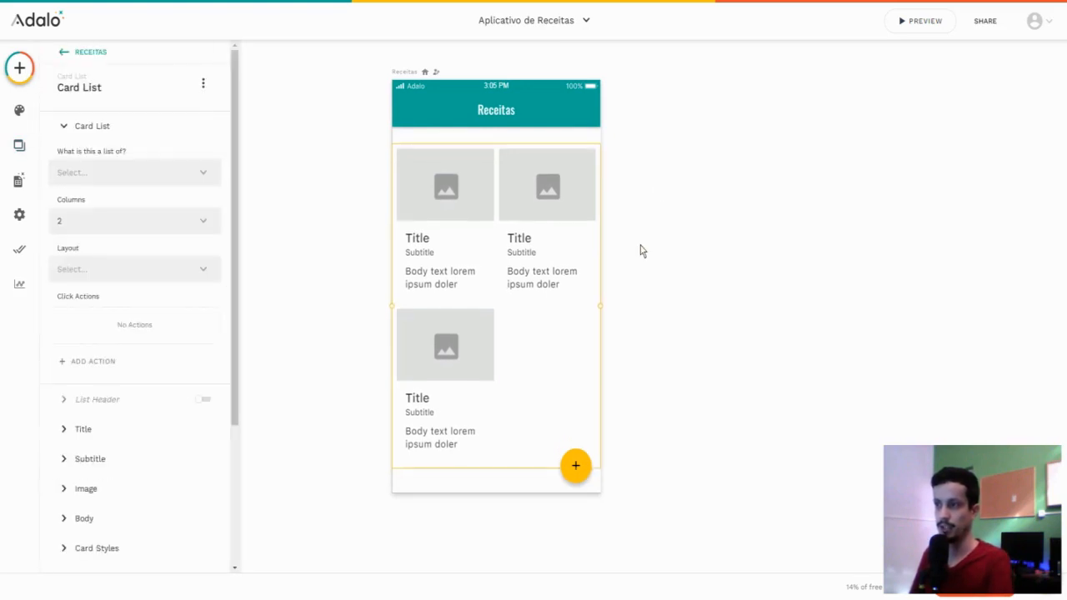
{"action": "left_click", "coordinate": [641, 249]}
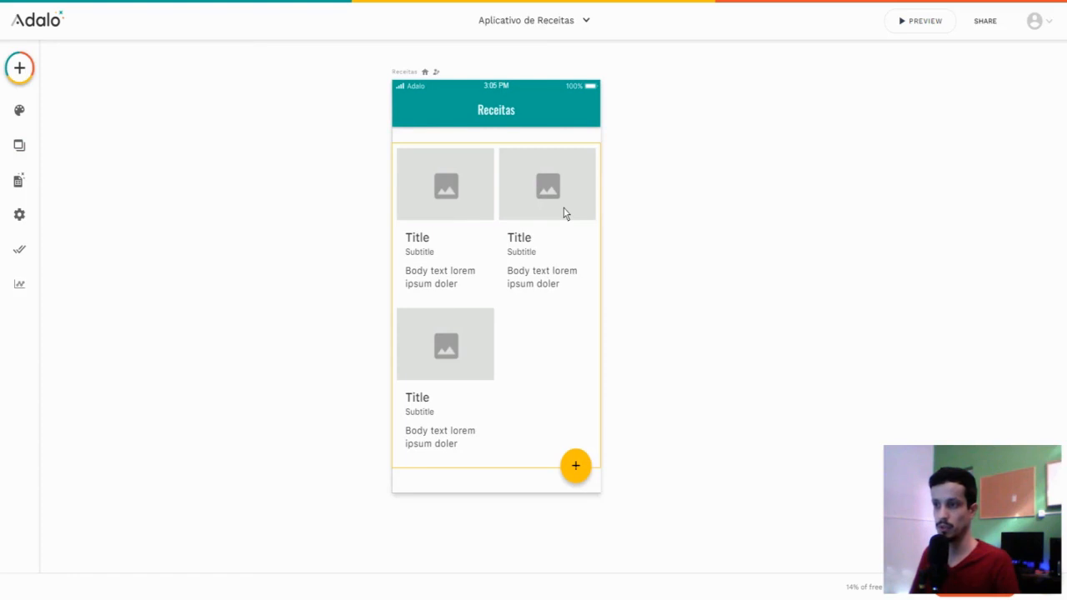
Step: Bind the card list on the Receitas screen to the Receitas collection
{"action": "left_click", "coordinate": [540, 320]}
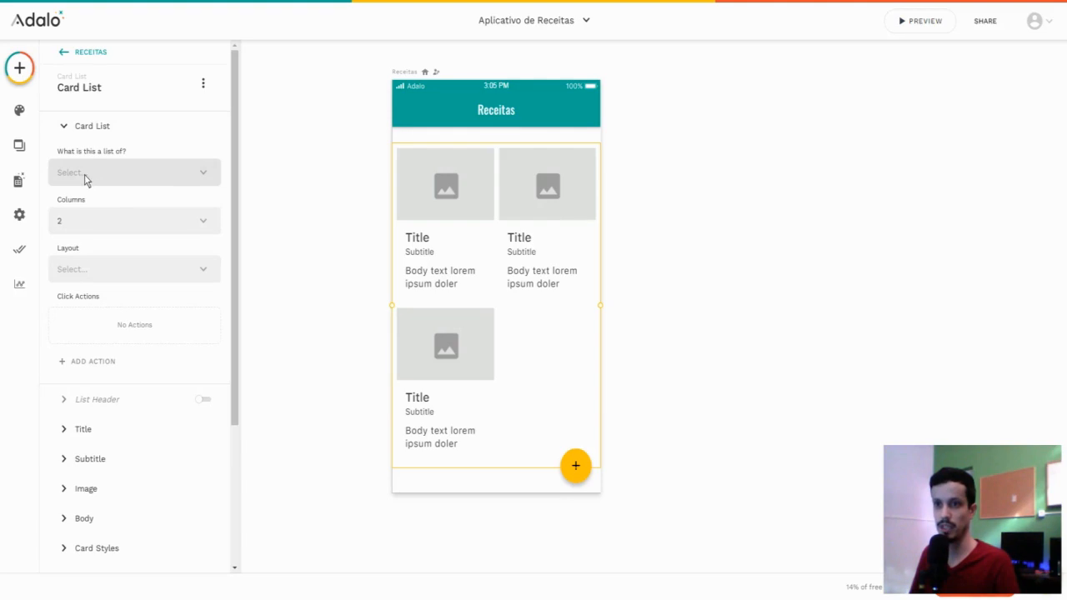
{"action": "left_click", "coordinate": [106, 181]}
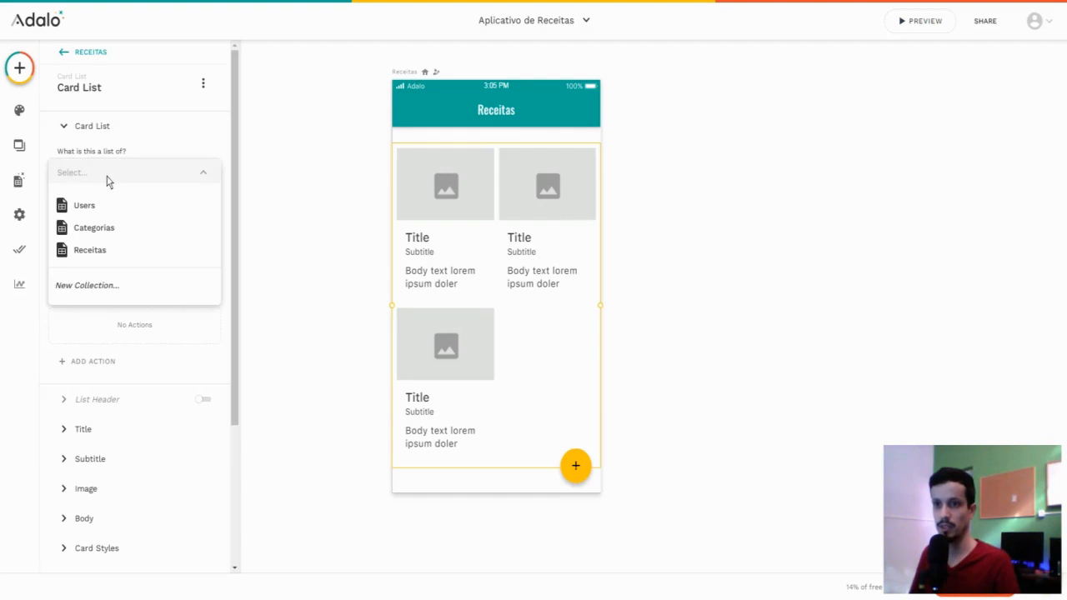
{"action": "left_click", "coordinate": [93, 252]}
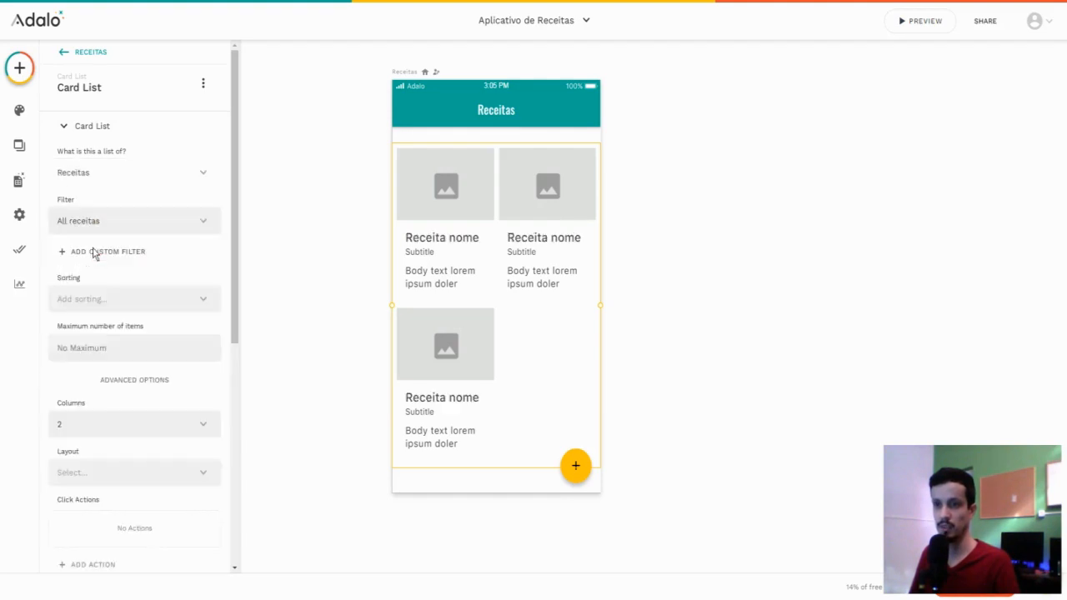
Step: Try the Masonry layout for the card list
{"action": "scroll", "coordinate": [117, 146], "scroll_direction": "down", "scroll_amount": 1}
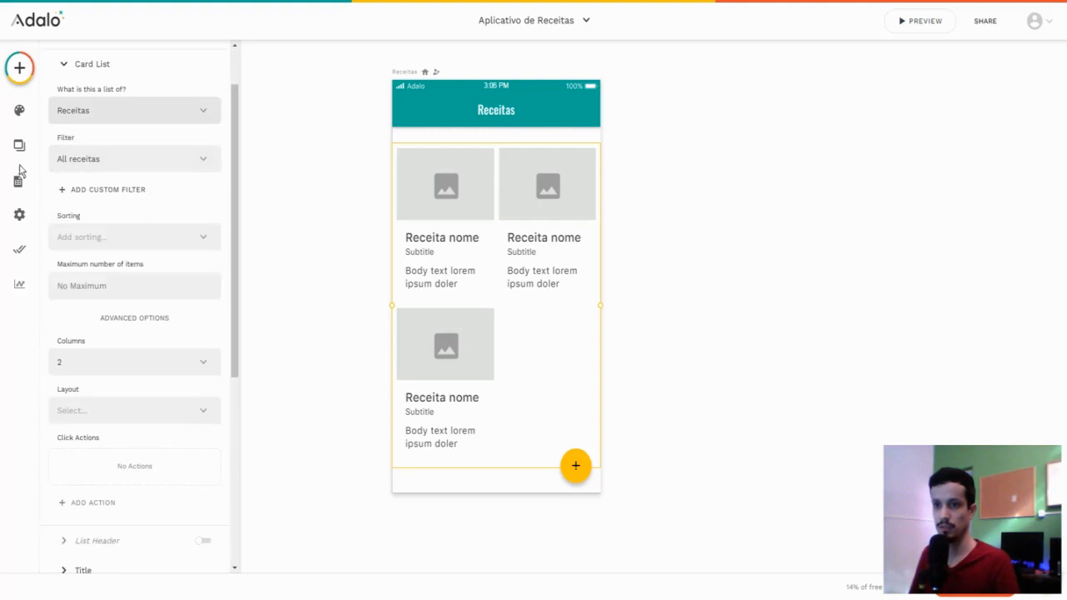
{"action": "scroll", "coordinate": [135, 208], "scroll_direction": "down", "scroll_amount": 2}
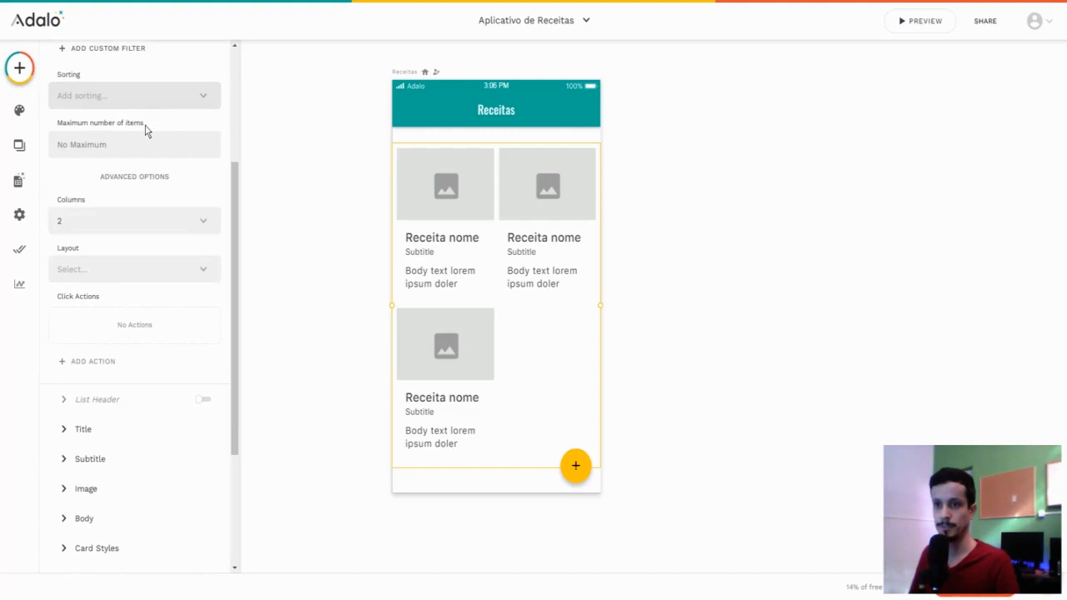
{"action": "scroll", "coordinate": [147, 130], "scroll_direction": "down", "scroll_amount": 3}
{"action": "scroll", "coordinate": [156, 157], "scroll_direction": "up", "scroll_amount": 1}
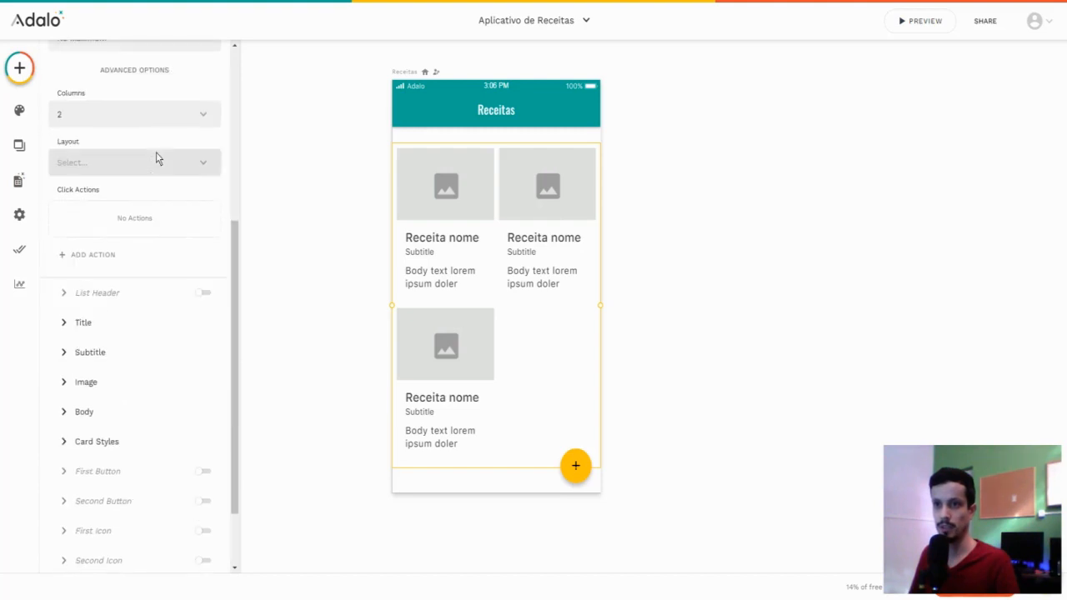
{"action": "left_click", "coordinate": [93, 165]}
{"action": "left_click", "coordinate": [93, 165]}
{"action": "left_click", "coordinate": [91, 166]}
{"action": "left_click", "coordinate": [73, 197]}
{"action": "left_click", "coordinate": [107, 176]}
{"action": "left_click", "coordinate": [95, 215]}
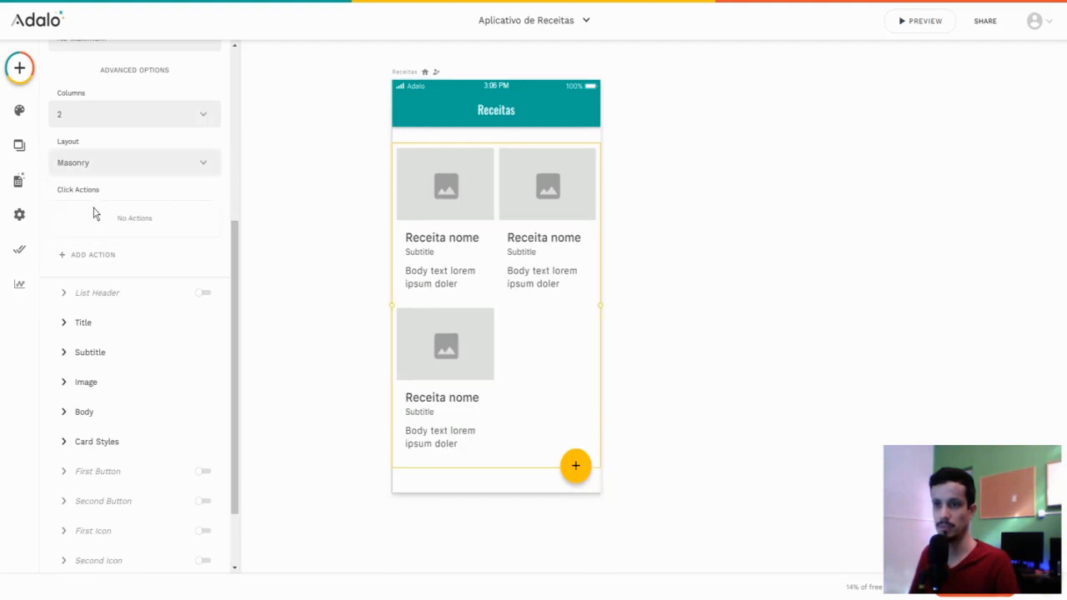
Step: Set the card list's layout to Grid
{"action": "left_click", "coordinate": [108, 167]}
{"action": "left_click", "coordinate": [72, 197]}
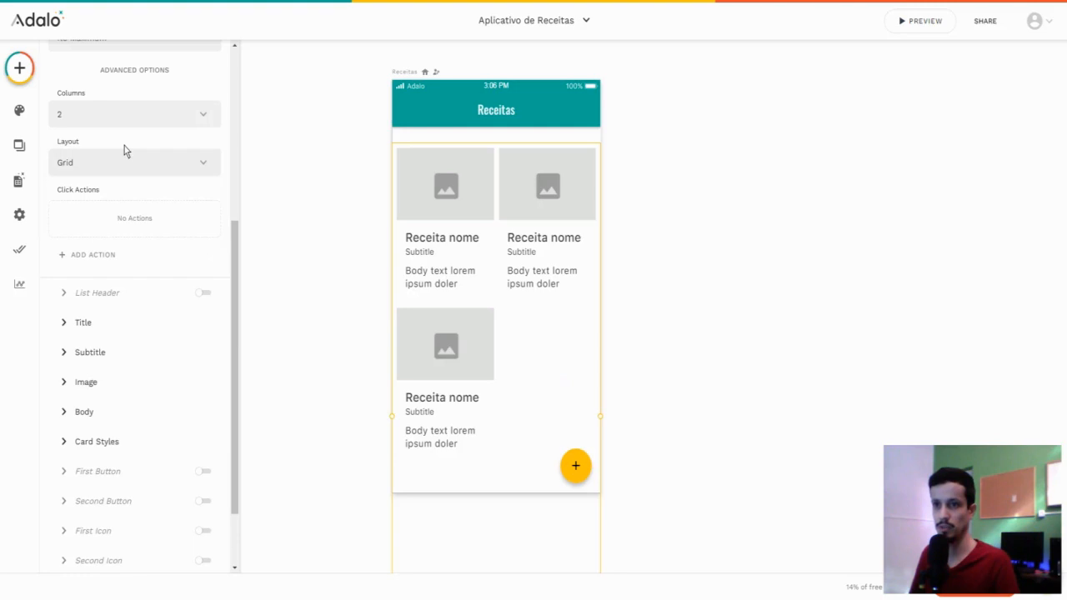
{"action": "left_click", "coordinate": [118, 171]}
{"action": "left_click", "coordinate": [125, 147]}
{"action": "scroll", "coordinate": [125, 150], "scroll_direction": "down", "scroll_amount": 1}
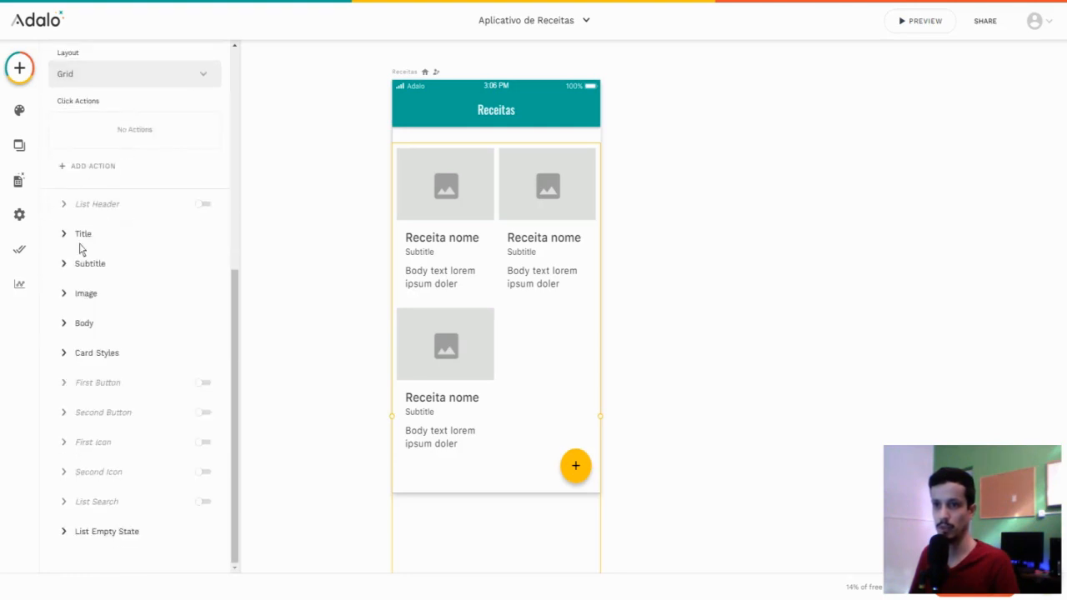
{"action": "left_click", "coordinate": [88, 236]}
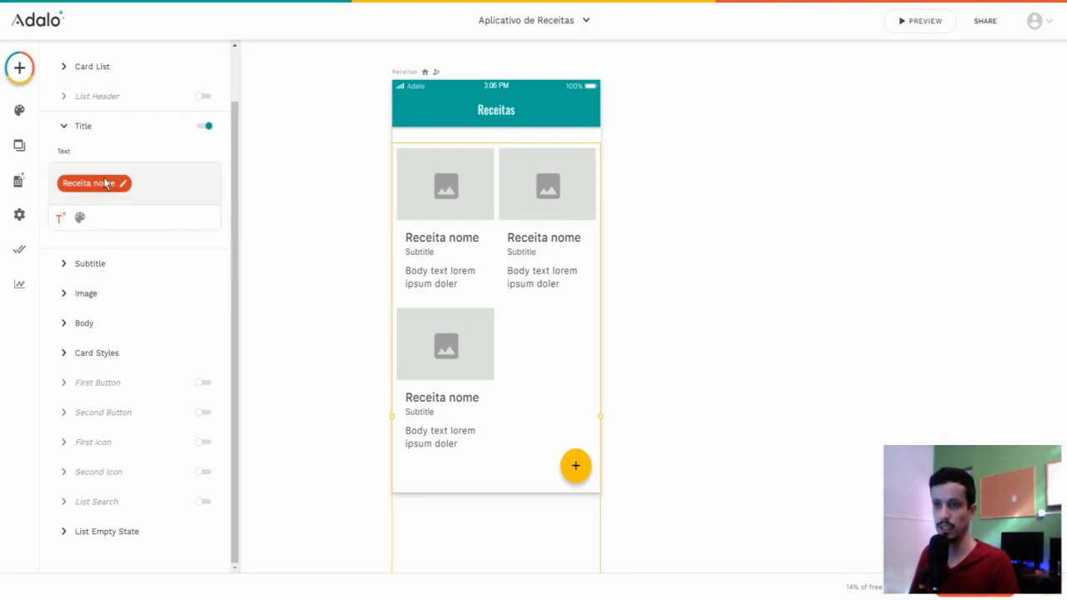
{"action": "scroll", "coordinate": [131, 206], "scroll_direction": "up", "scroll_amount": 1}
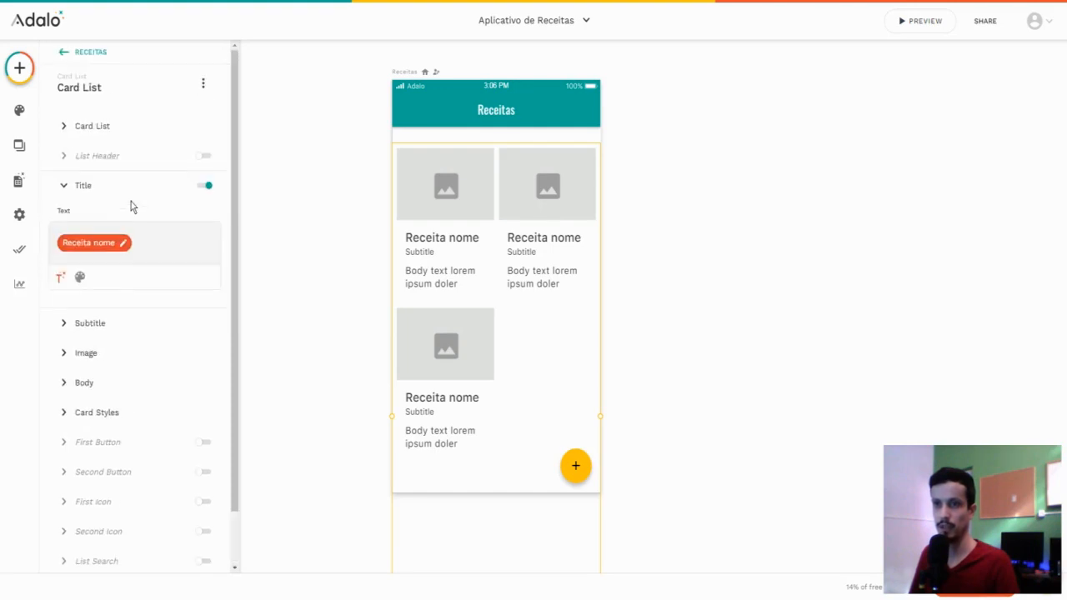
{"action": "left_click", "coordinate": [107, 131]}
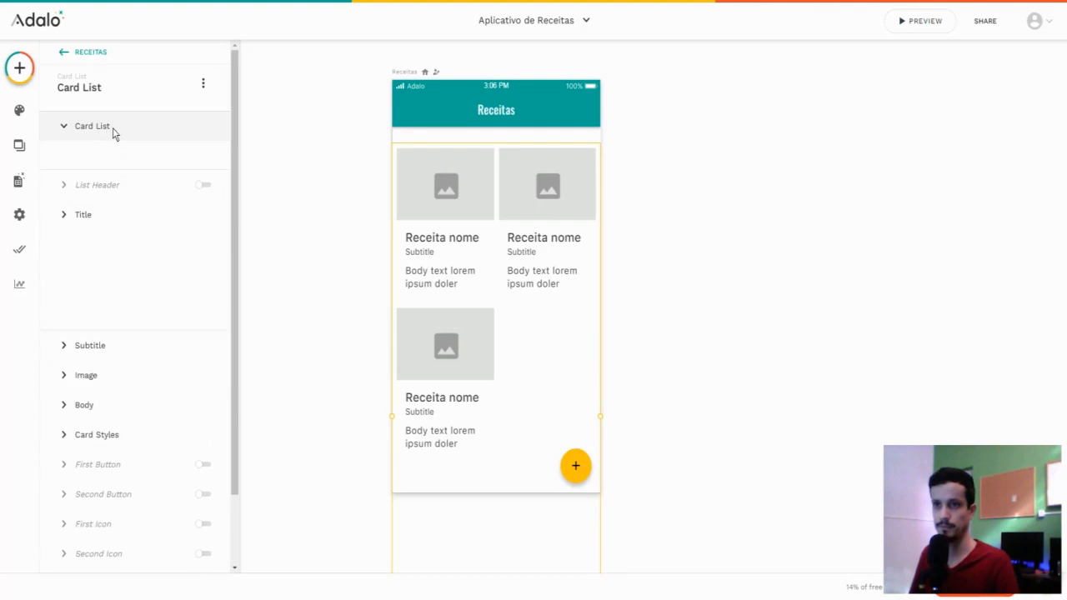
{"action": "left_click", "coordinate": [115, 133]}
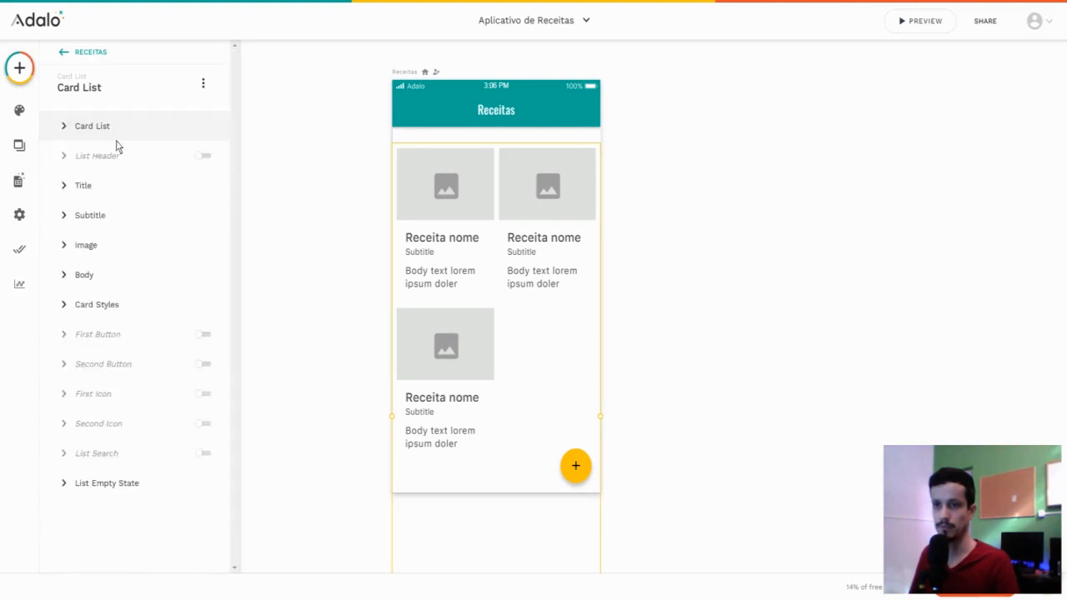
Step: Replace the card subtitle's placeholder text with the Nome property of the recipe's Categoria
{"action": "left_click", "coordinate": [113, 221]}
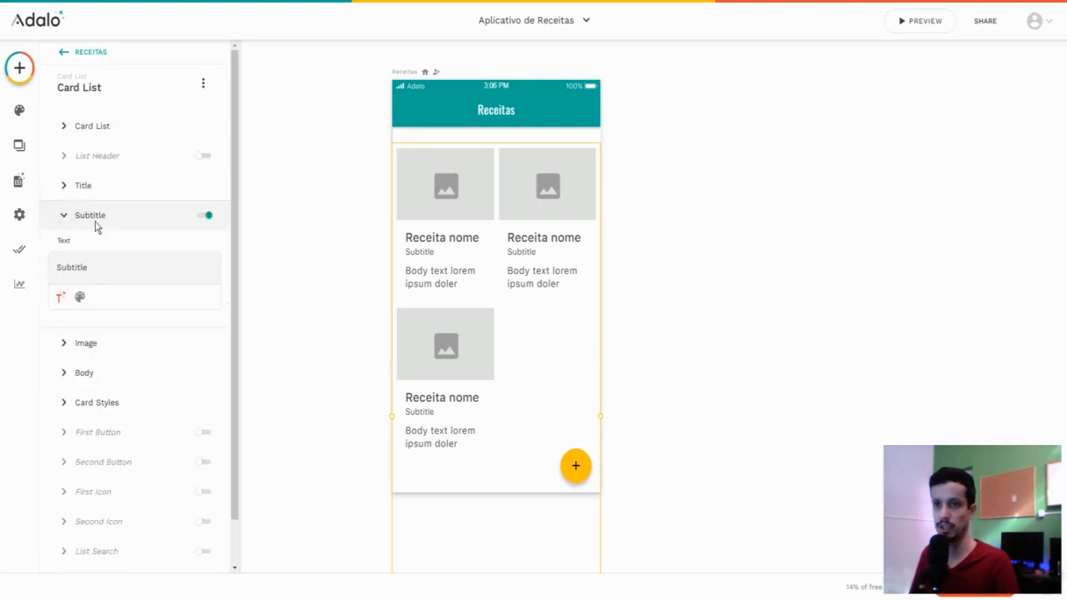
{"action": "scroll", "coordinate": [95, 226], "scroll_direction": "down", "scroll_amount": 1}
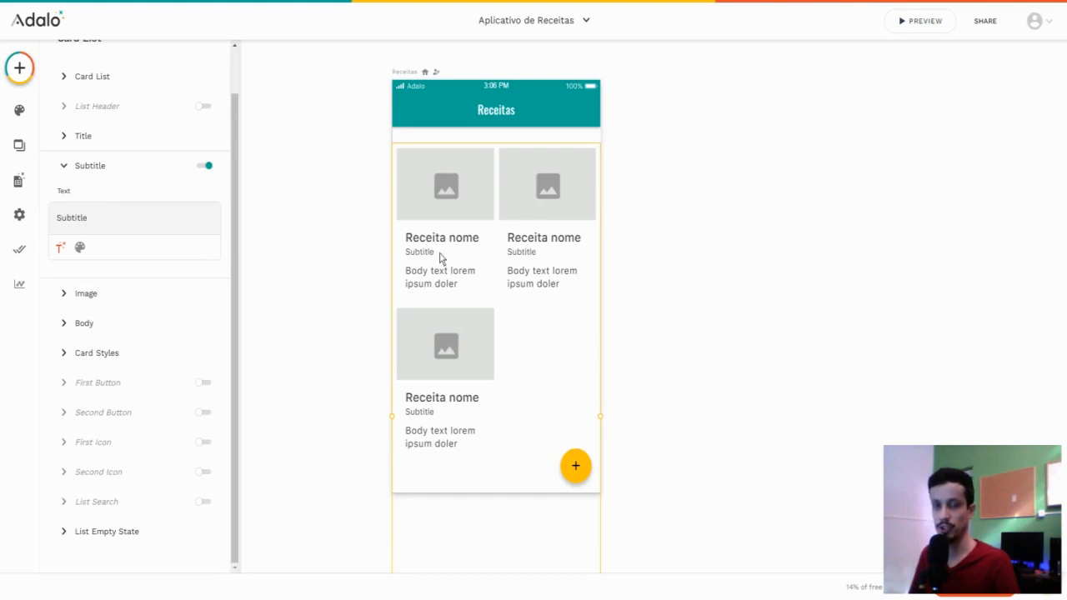
{"action": "left_click", "coordinate": [151, 223]}
{"action": "double_click", "coordinate": [148, 222]}
{"action": "left_click", "coordinate": [119, 222]}
{"action": "double_click", "coordinate": [119, 222]}
{"action": "key", "text": "BackSpace"}
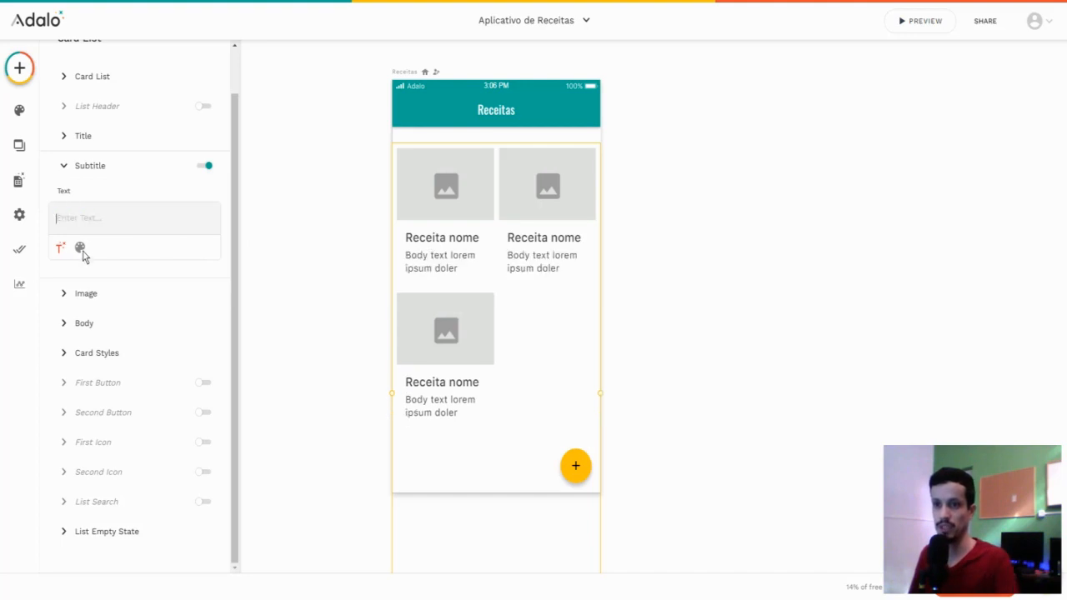
{"action": "left_click", "coordinate": [60, 249]}
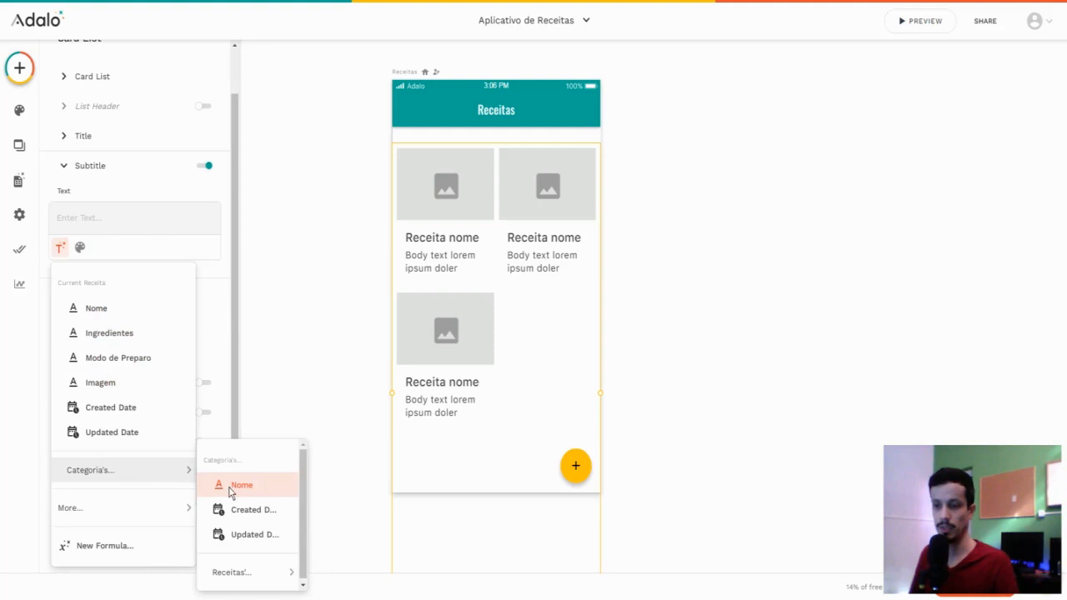
{"action": "left_click", "coordinate": [237, 486]}
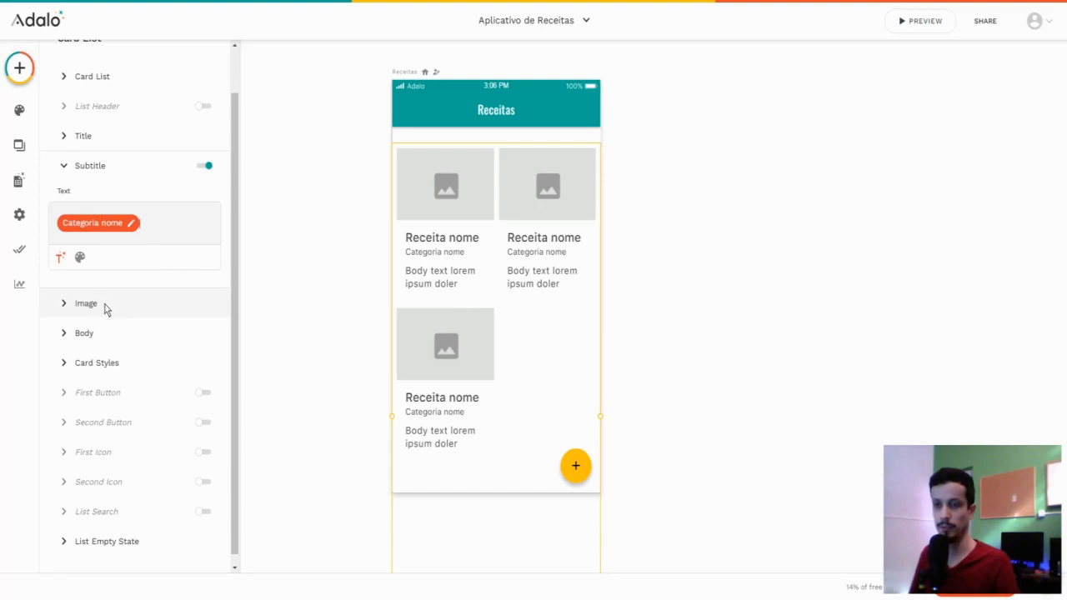
Step: Set the card image's source to URL and fill it with the current Receita's Imagem property
{"action": "left_click", "coordinate": [104, 306]}
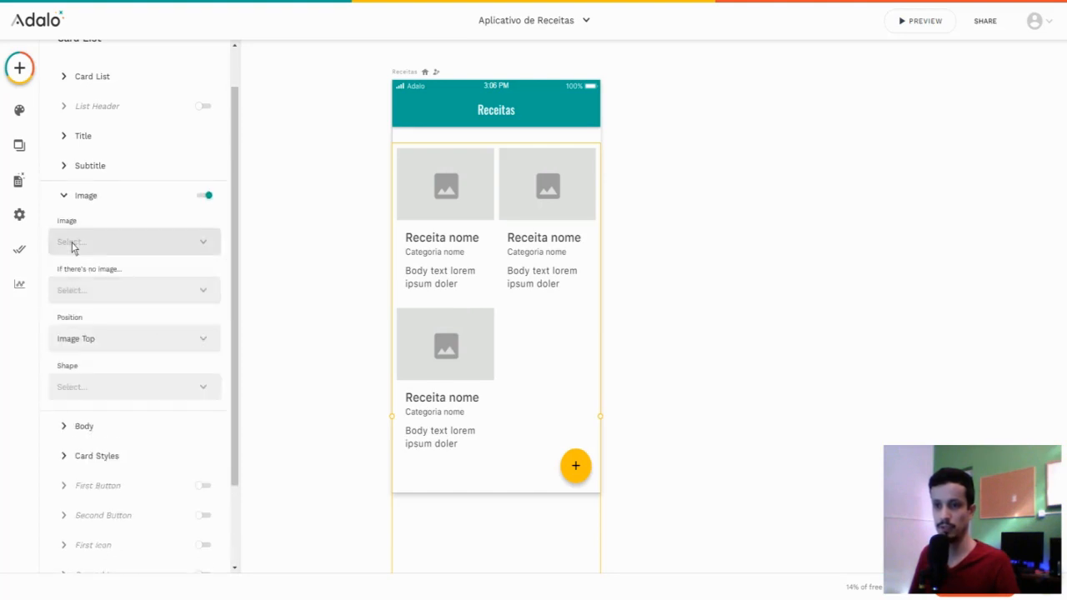
{"action": "left_click", "coordinate": [94, 241]}
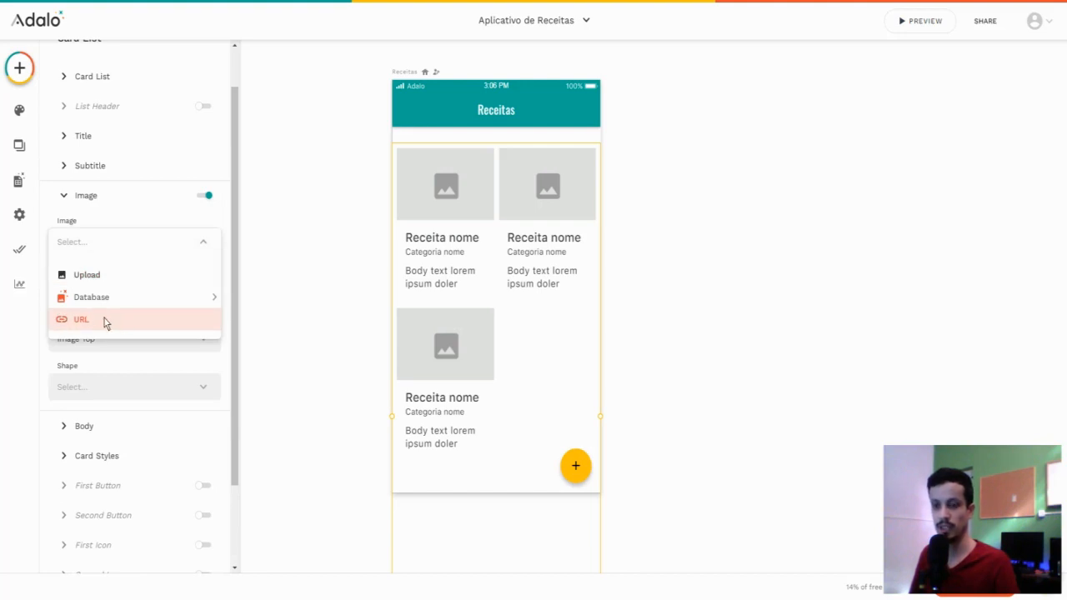
{"action": "left_click", "coordinate": [104, 321]}
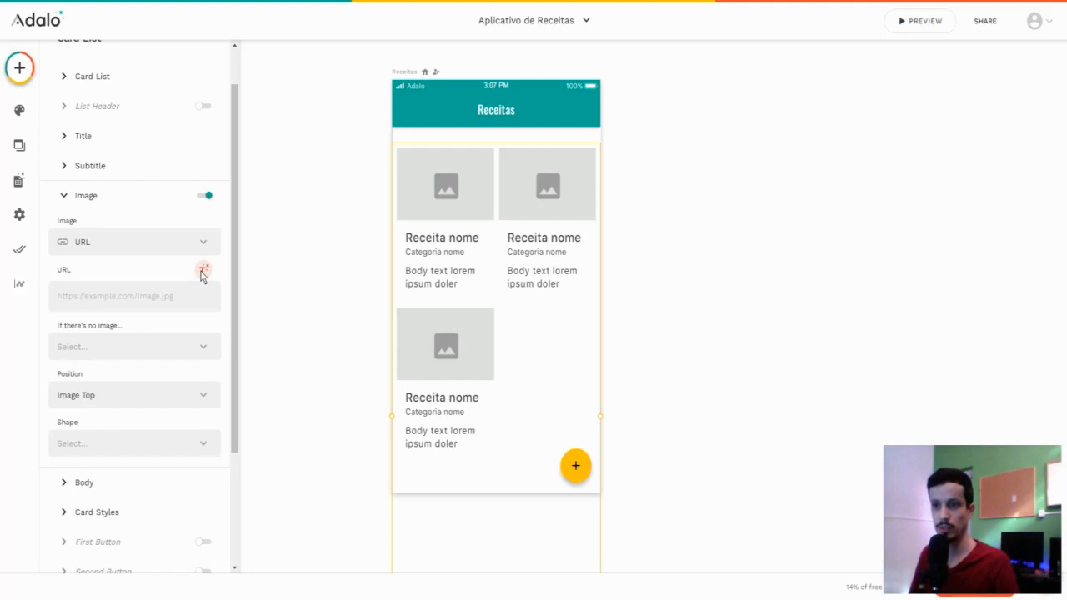
{"action": "left_click", "coordinate": [202, 272]}
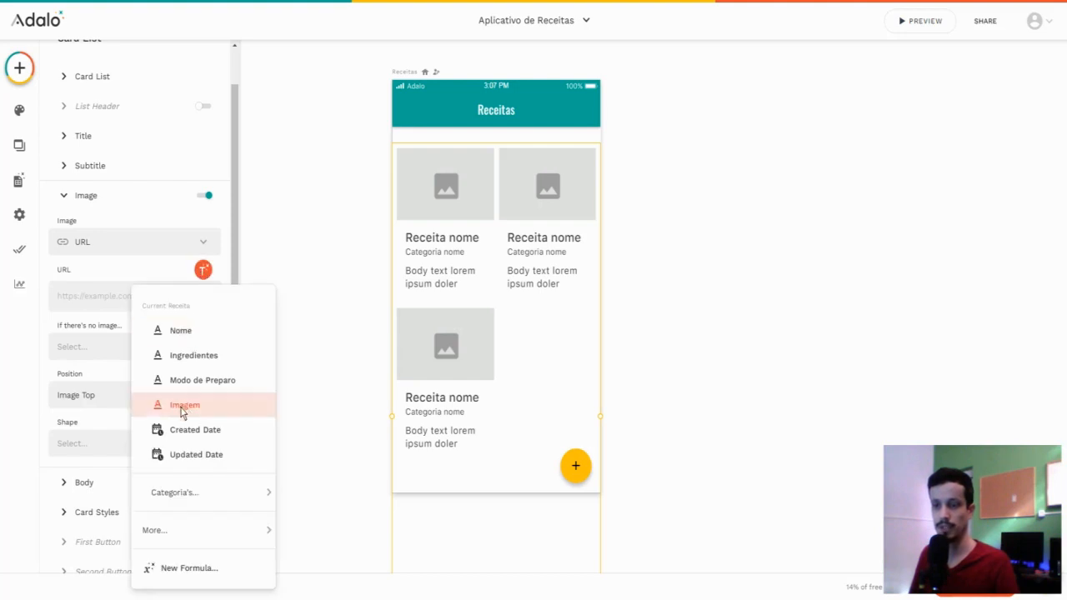
{"action": "left_click", "coordinate": [182, 406]}
{"action": "scroll", "coordinate": [156, 273], "scroll_direction": "down", "scroll_amount": 1}
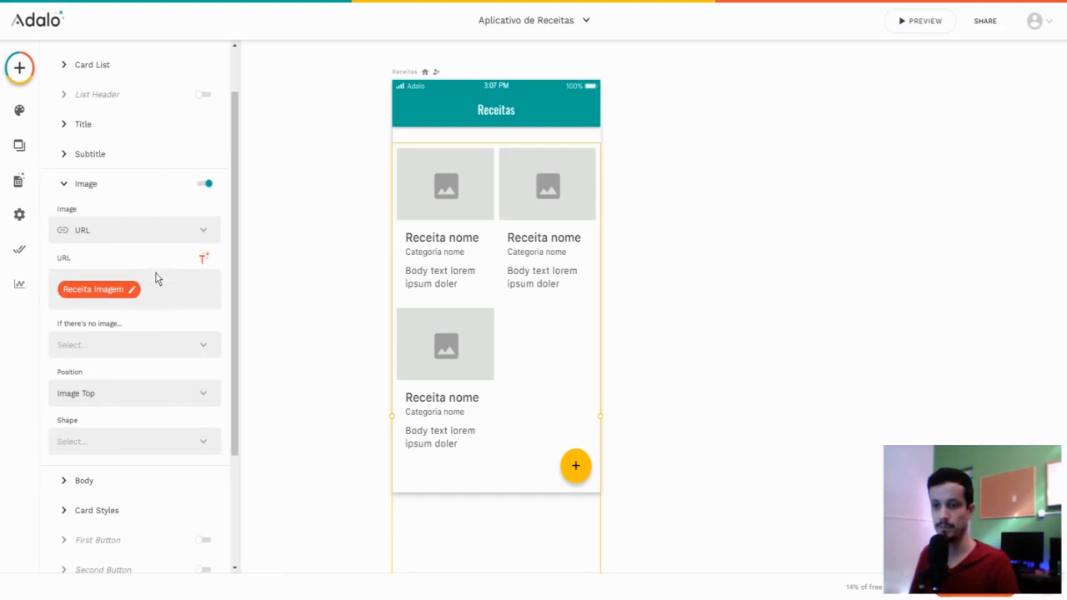
Step: Disable the body text on the recipe cards
{"action": "scroll", "coordinate": [156, 276], "scroll_direction": "down", "scroll_amount": 3}
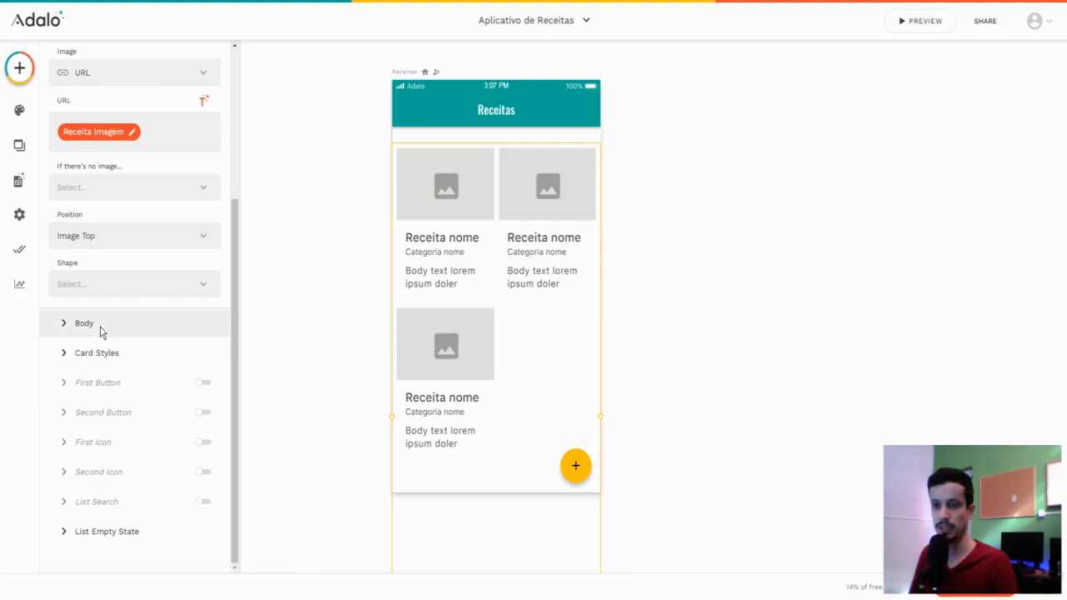
{"action": "left_click", "coordinate": [100, 331]}
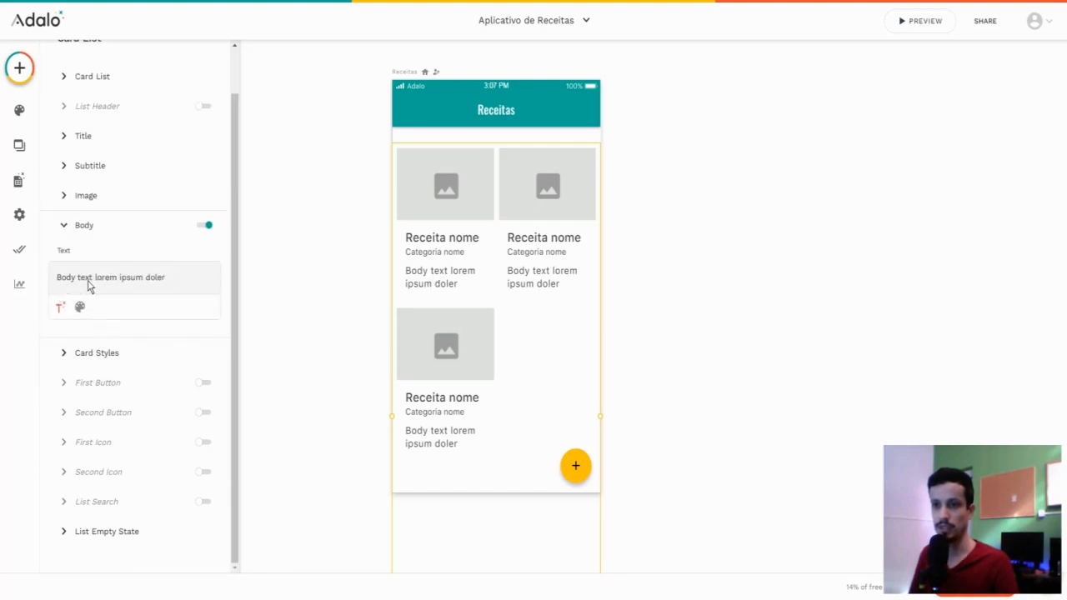
{"action": "left_click", "coordinate": [166, 283]}
{"action": "left_click", "coordinate": [208, 226]}
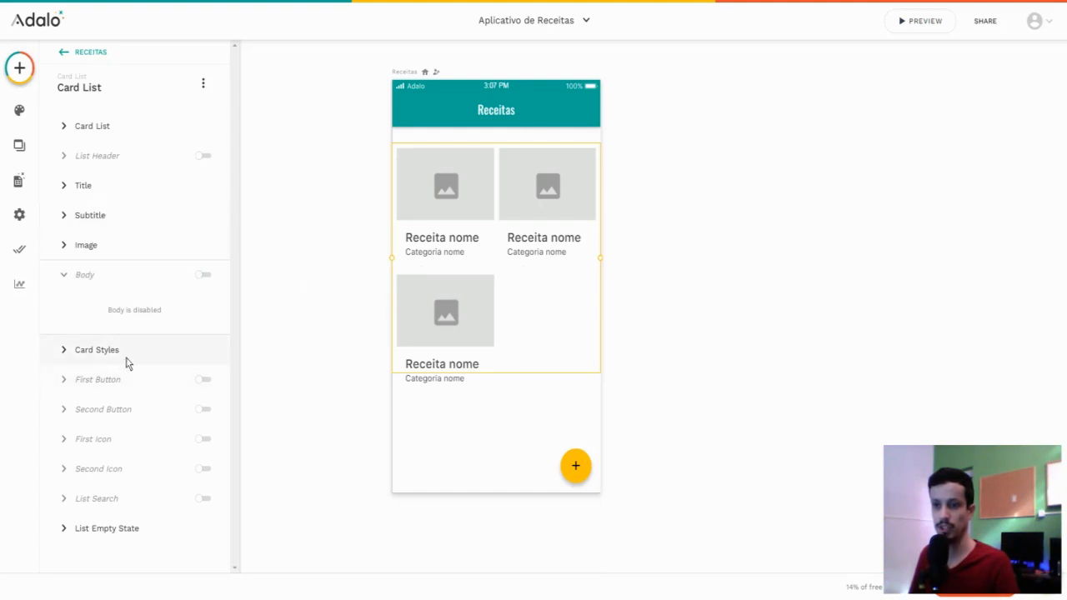
Step: Enable the shadow in the card styles of the recipe list
{"action": "left_click", "coordinate": [128, 352]}
{"action": "scroll", "coordinate": [152, 246], "scroll_direction": "down", "scroll_amount": 1}
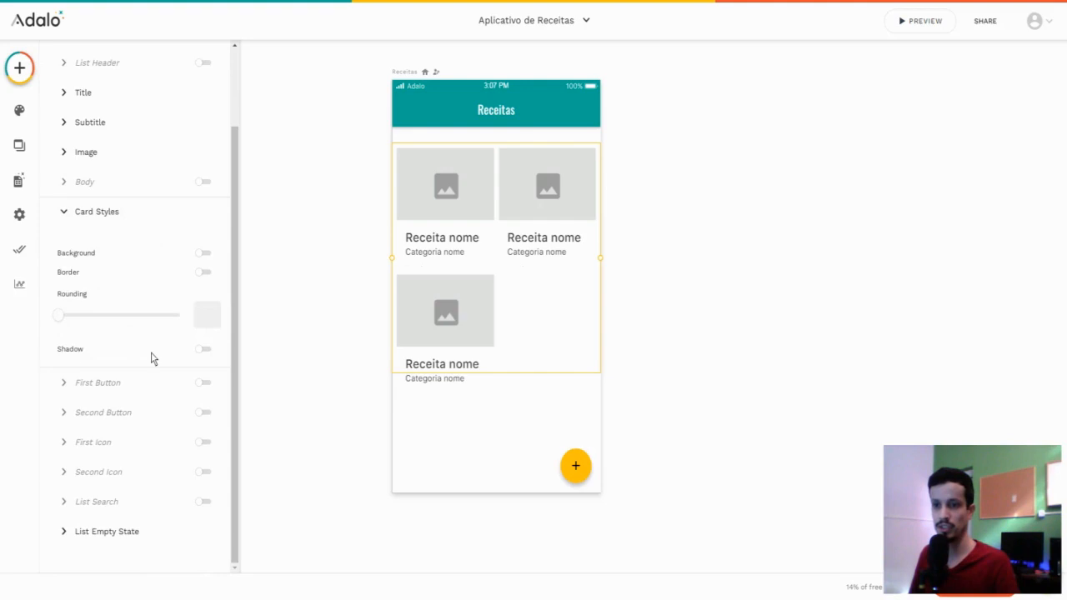
{"action": "left_click", "coordinate": [202, 351]}
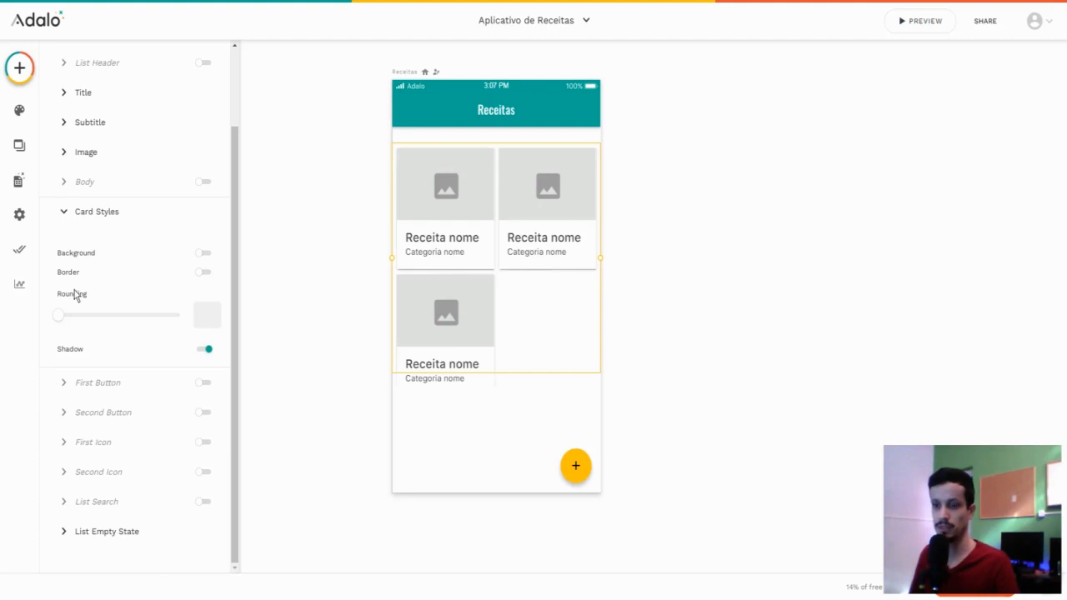
Step: Review the image, subtitle and title settings of the recipe cards, and deselect the card list
{"action": "scroll", "coordinate": [154, 314], "scroll_direction": "up", "scroll_amount": 2}
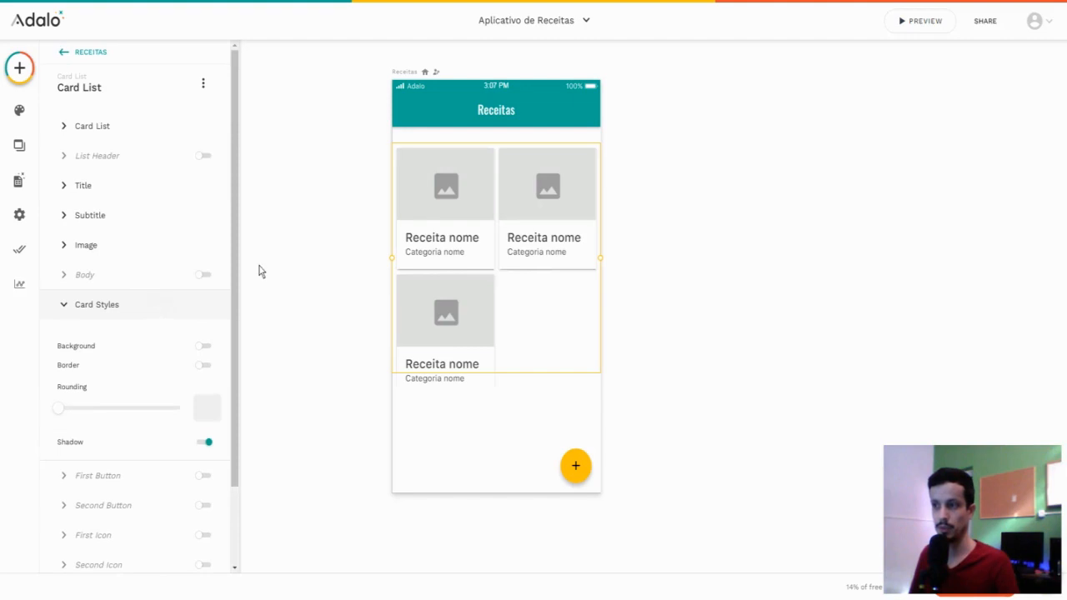
{"action": "left_click", "coordinate": [130, 247]}
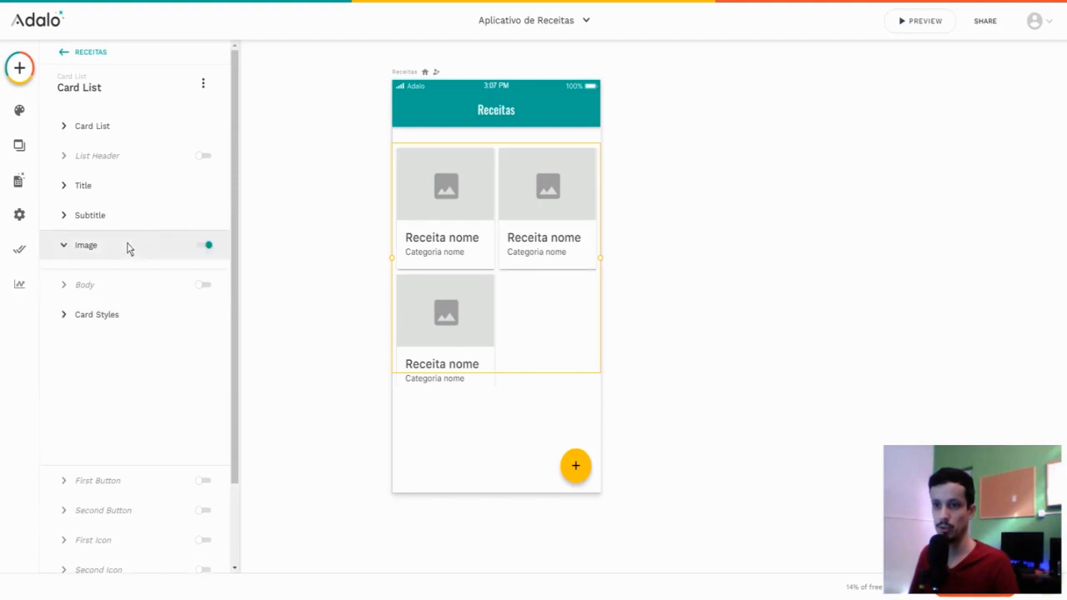
{"action": "scroll", "coordinate": [122, 350], "scroll_direction": "down", "scroll_amount": 3}
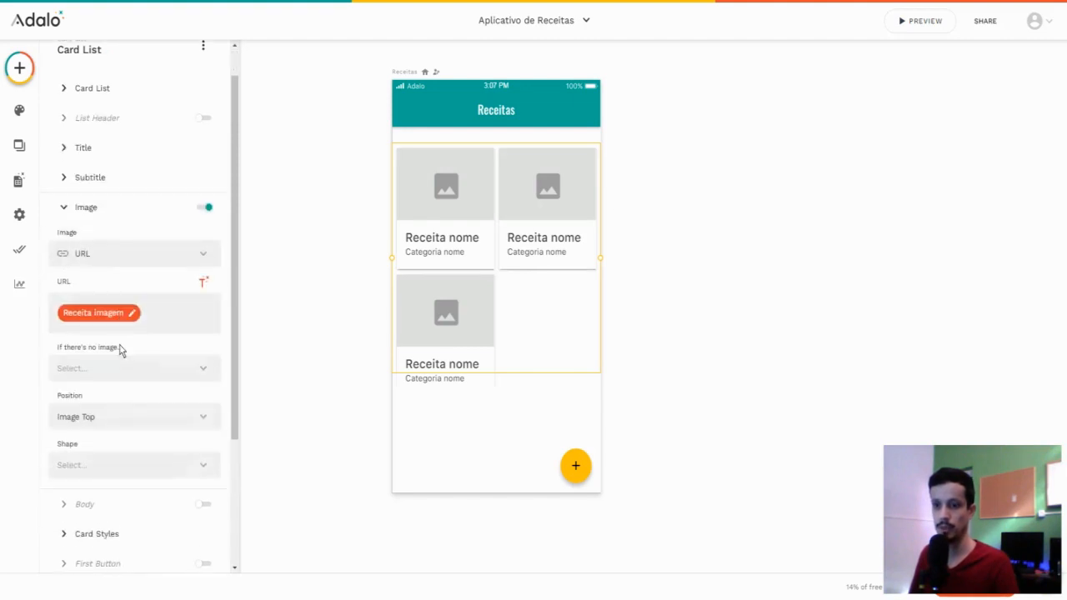
{"action": "scroll", "coordinate": [138, 333], "scroll_direction": "up", "scroll_amount": 3}
{"action": "scroll", "coordinate": [138, 266], "scroll_direction": "down", "scroll_amount": 1}
{"action": "left_click", "coordinate": [112, 155]}
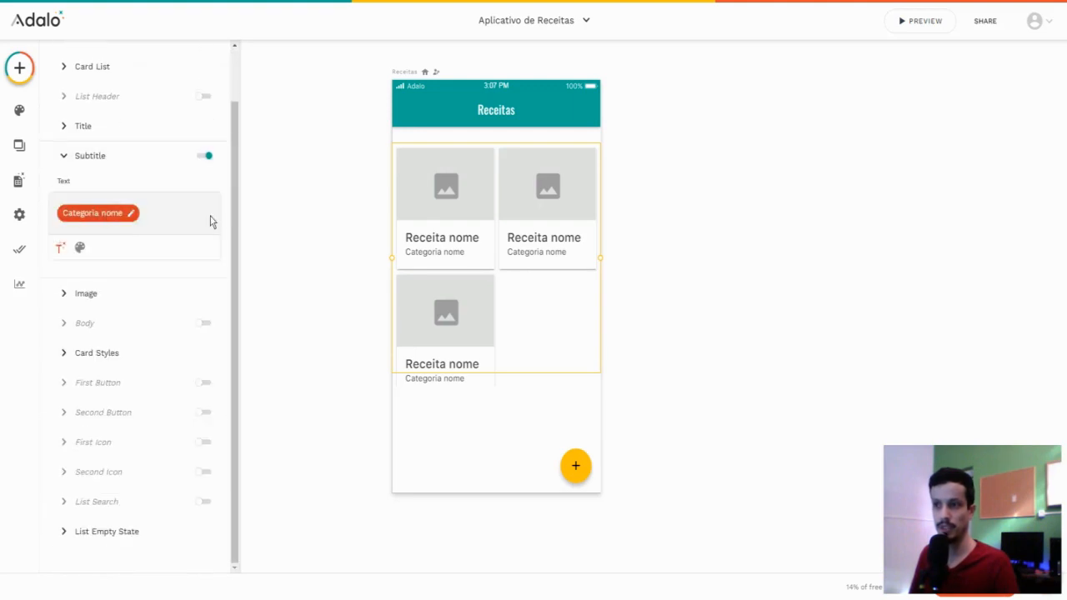
{"action": "scroll", "coordinate": [104, 197], "scroll_direction": "up", "scroll_amount": 1}
{"action": "left_click", "coordinate": [96, 188]}
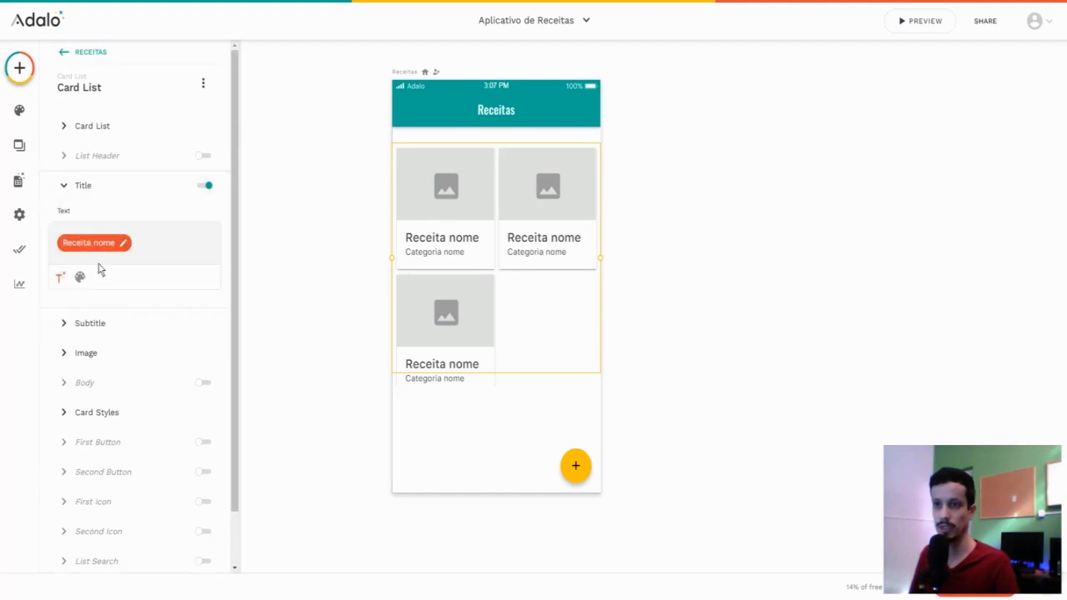
{"action": "left_click", "coordinate": [731, 219]}
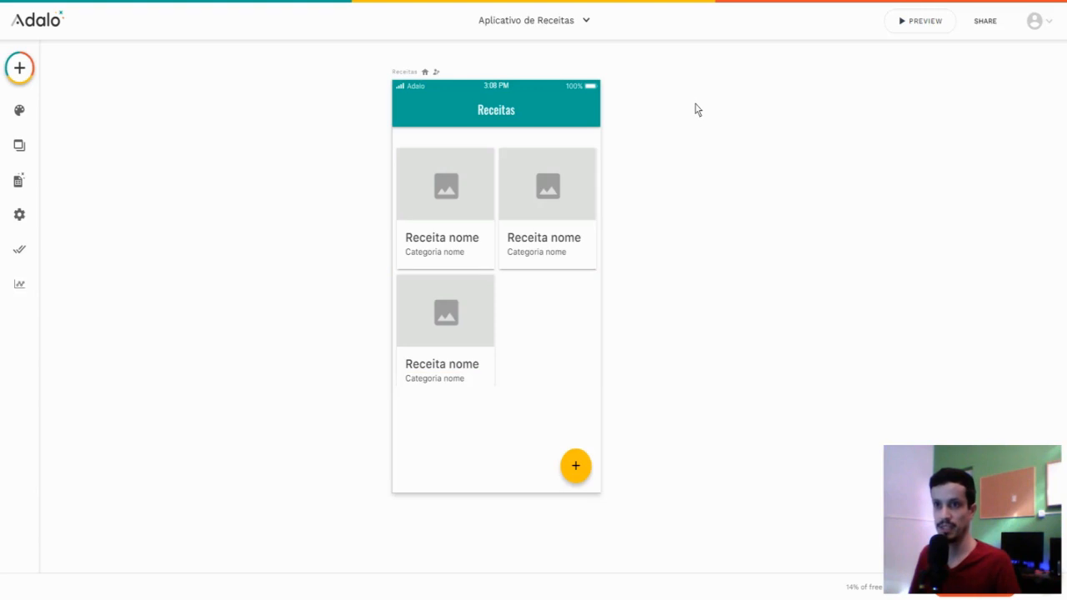
Step: Add a new screen from the Form template and name it Add Receita
{"action": "left_click", "coordinate": [20, 70]}
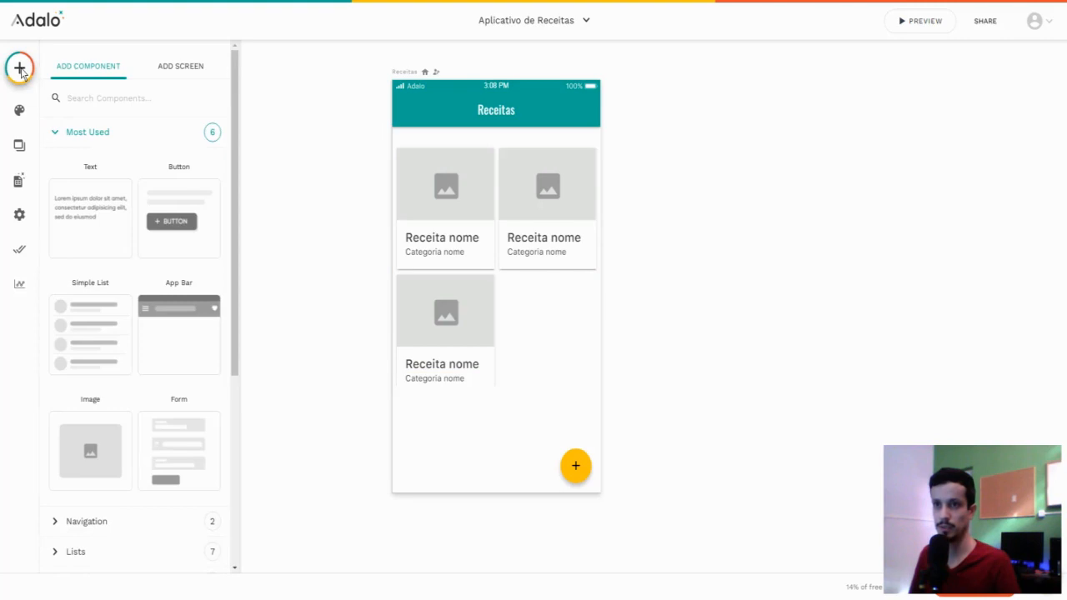
{"action": "left_click", "coordinate": [180, 73]}
{"action": "scroll", "coordinate": [182, 183], "scroll_direction": "down", "scroll_amount": 2}
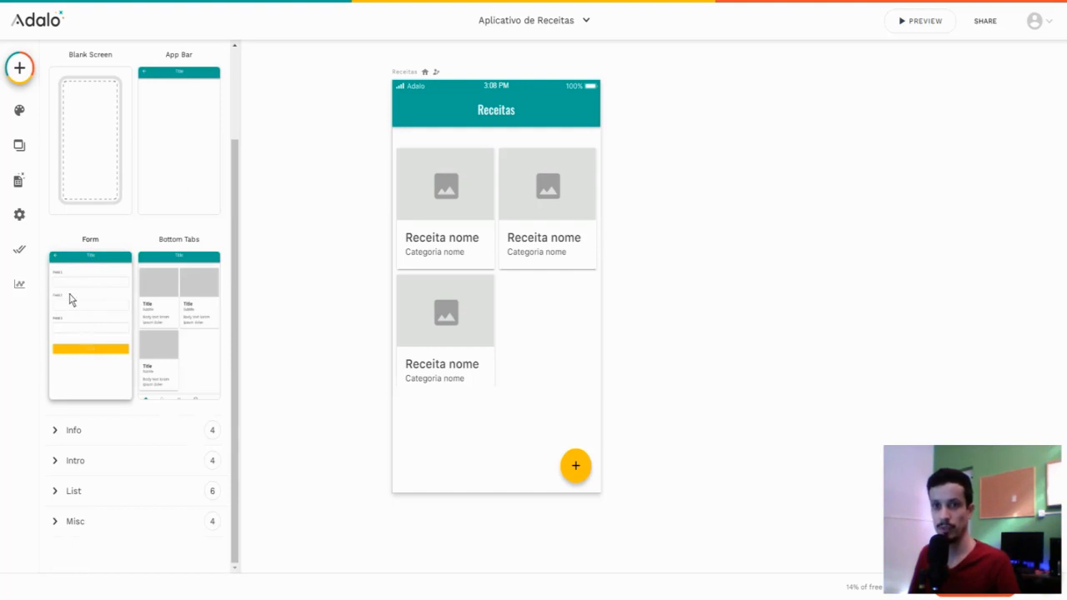
{"action": "left_click", "coordinate": [98, 327]}
{"action": "left_click", "coordinate": [435, 312]}
{"action": "type", "text": "A"}
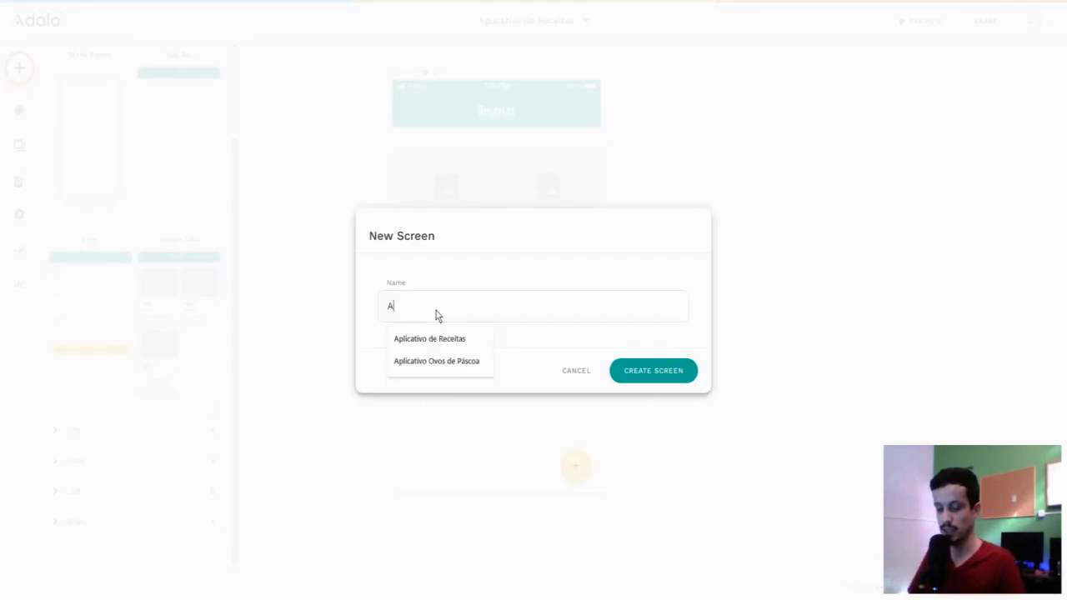
{"action": "type", "text": "dcio"}
{"action": "key", "text": "BackSpace"}
{"action": "key", "text": "BackSpace"}
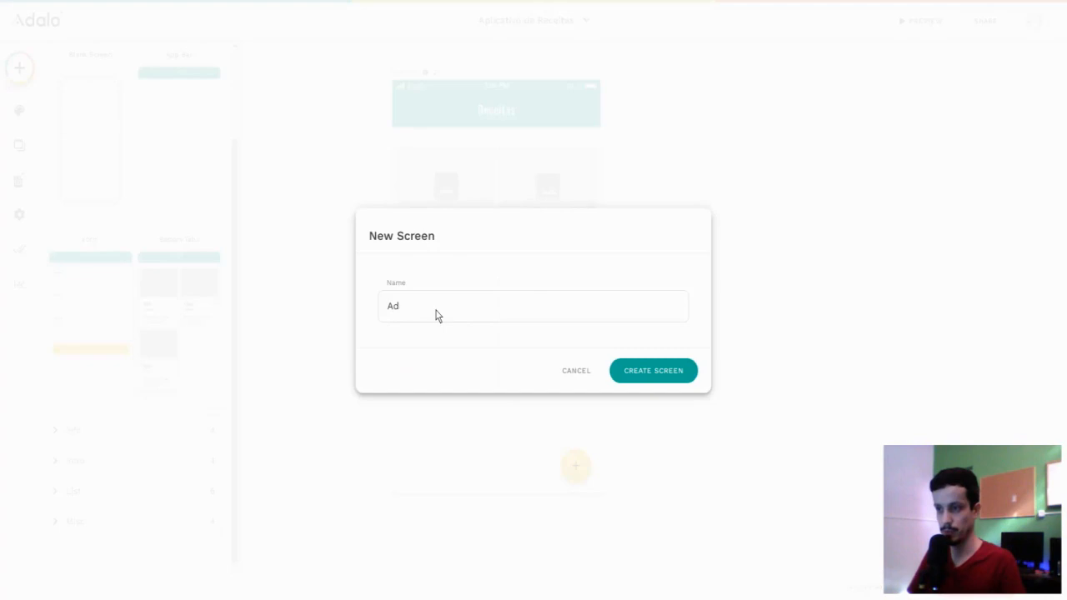
{"action": "type", "text": "Receita"}
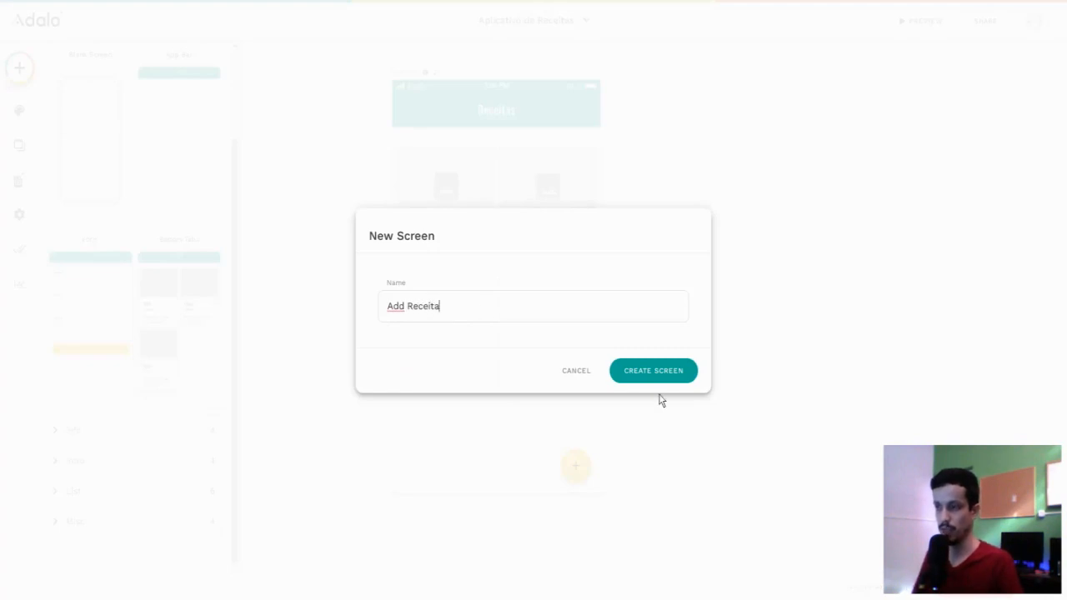
{"action": "left_click", "coordinate": [649, 374]}
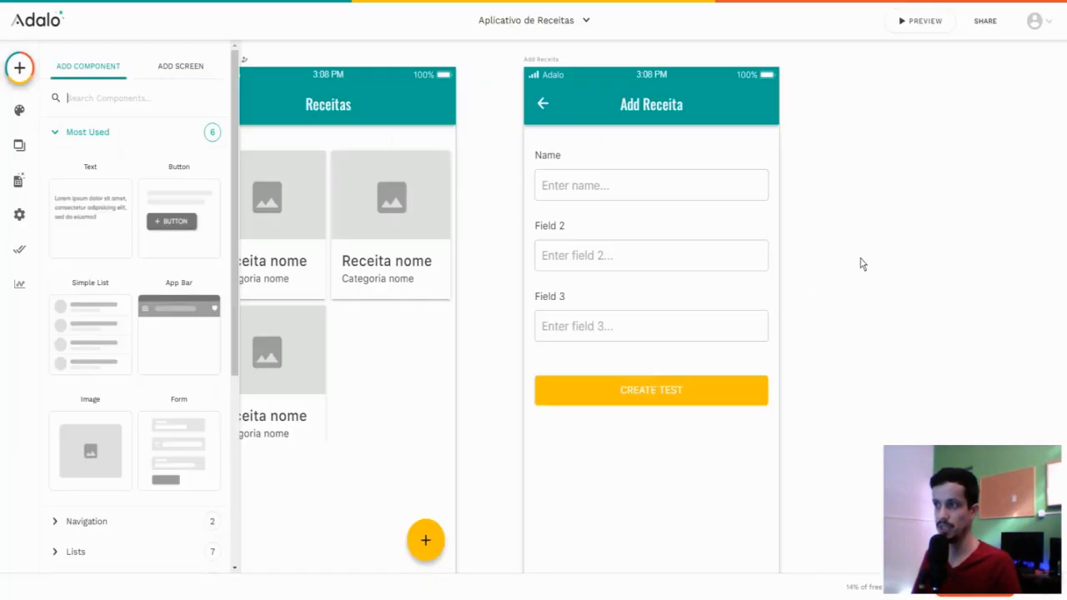
Step: Switch the page language back to English and connect the Add Receita screen's form to the Receitas collection
{"action": "left_click", "coordinate": [860, 259]}
{"action": "left_click_drag", "start_coordinate": [822, 249], "coordinate": [734, 238]}
{"action": "scroll", "coordinate": [733, 233], "scroll_direction": "down", "scroll_amount": 5}
{"action": "scroll", "coordinate": [689, 278], "scroll_direction": "up", "scroll_amount": 3}
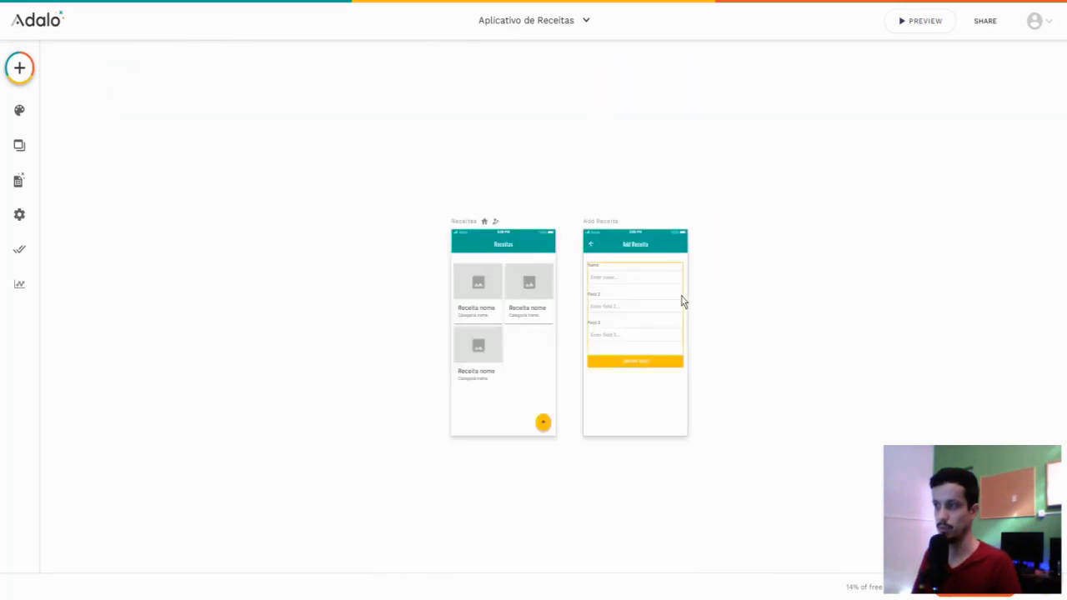
{"action": "scroll", "coordinate": [681, 300], "scroll_direction": "up", "scroll_amount": 3}
{"action": "left_click_drag", "start_coordinate": [741, 309], "coordinate": [736, 252]}
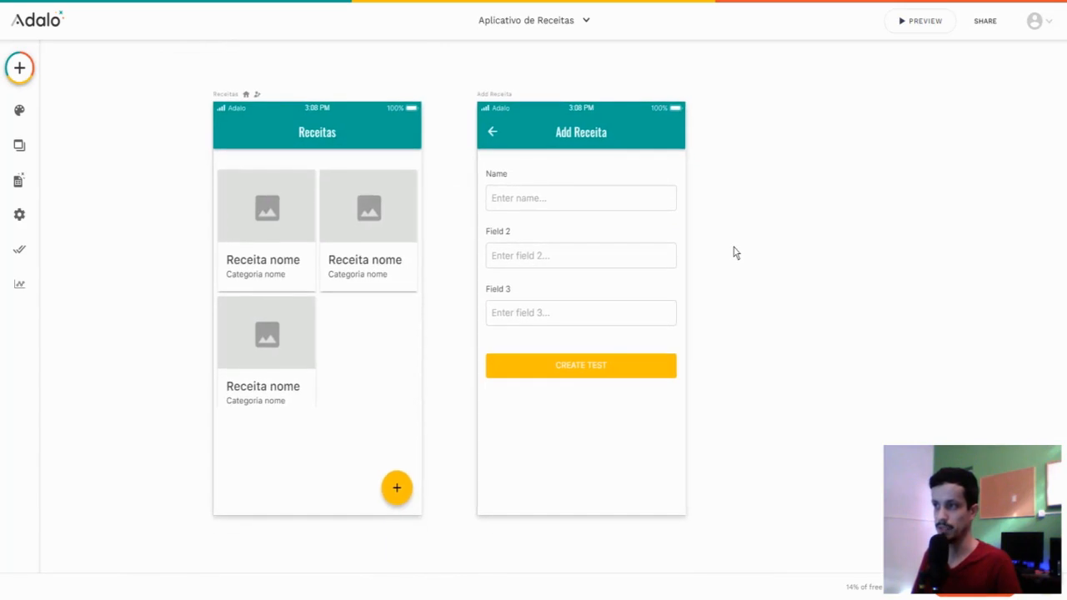
{"action": "left_click", "coordinate": [598, 236]}
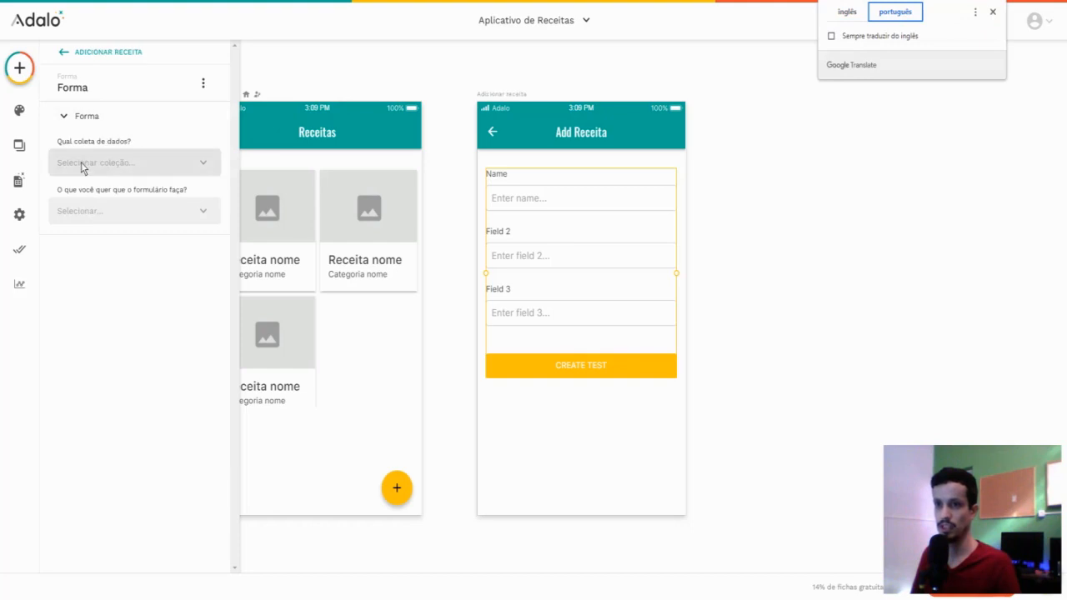
{"action": "left_click", "coordinate": [116, 162]}
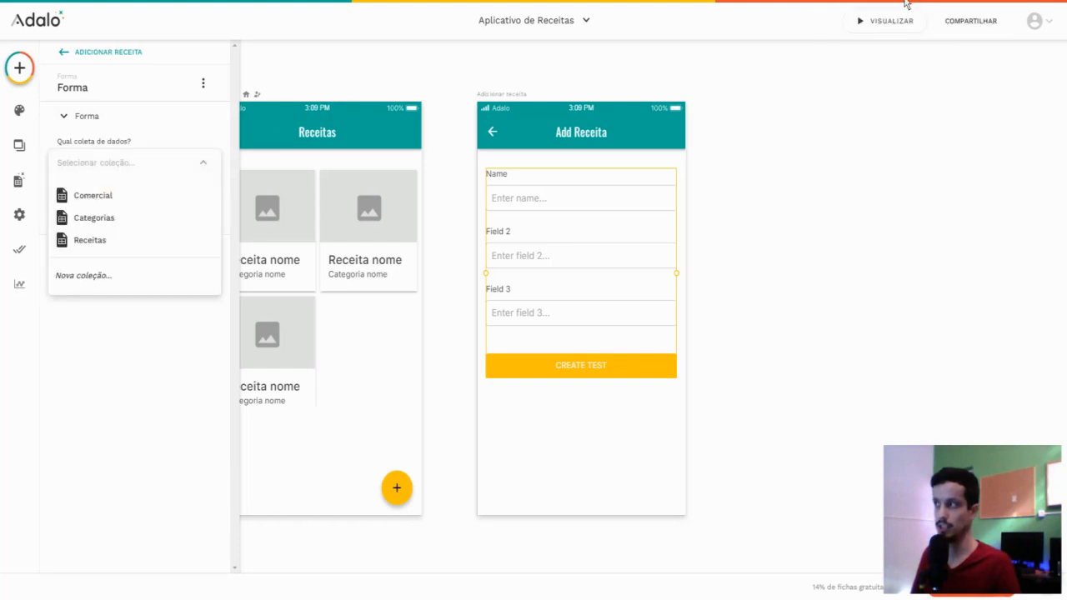
{"action": "left_click", "coordinate": [961, 1]}
{"action": "left_click", "coordinate": [834, 12]}
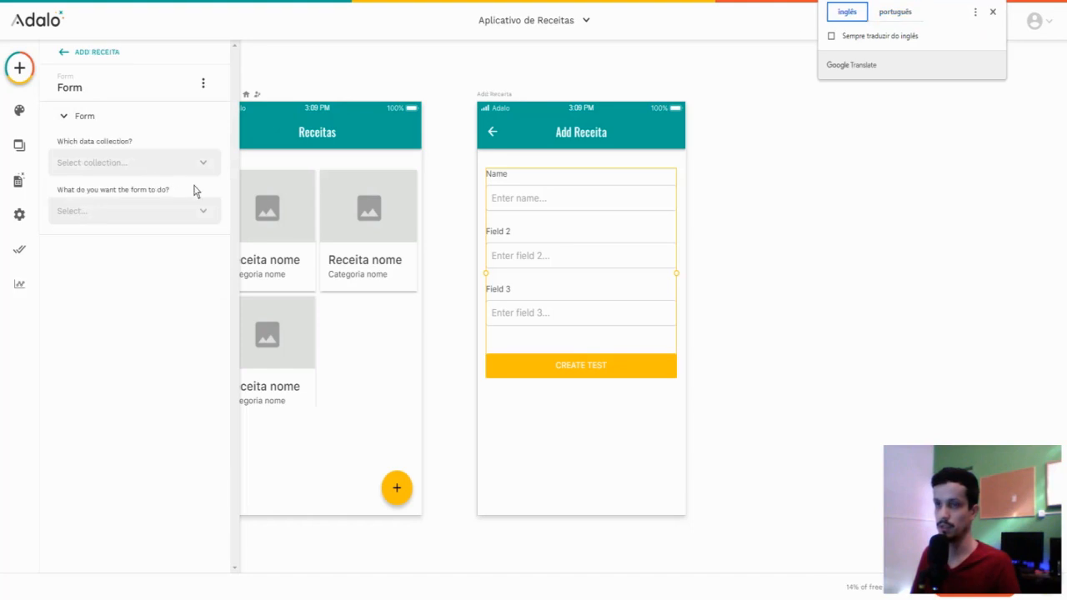
{"action": "left_click", "coordinate": [129, 167]}
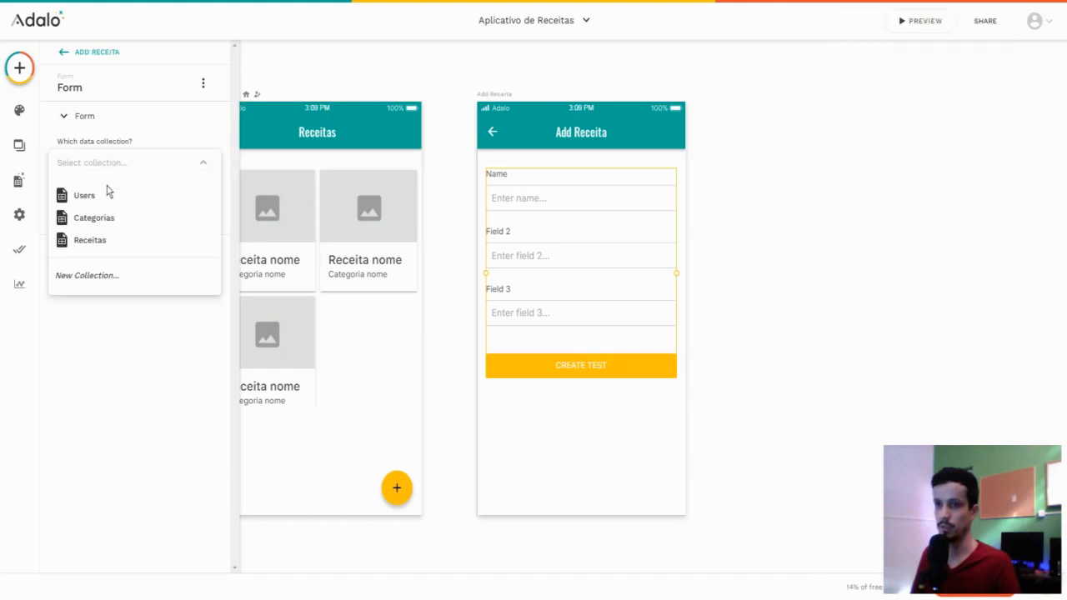
{"action": "left_click", "coordinate": [94, 242]}
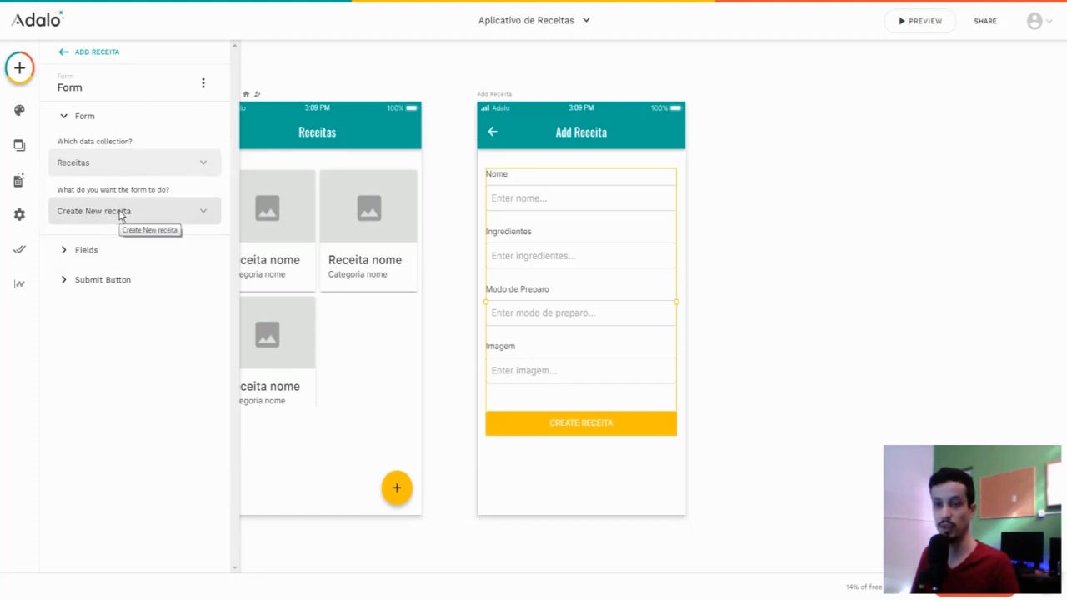
Step: Change the Nome form field's placeholder to "Insira nome..."
{"action": "left_click", "coordinate": [86, 250]}
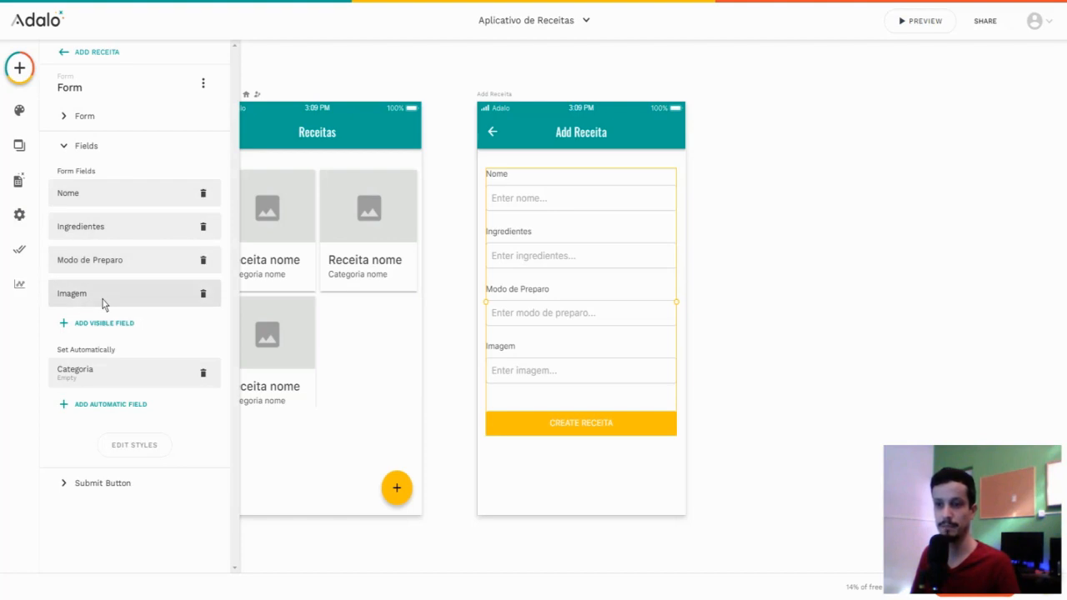
{"action": "left_click", "coordinate": [104, 196]}
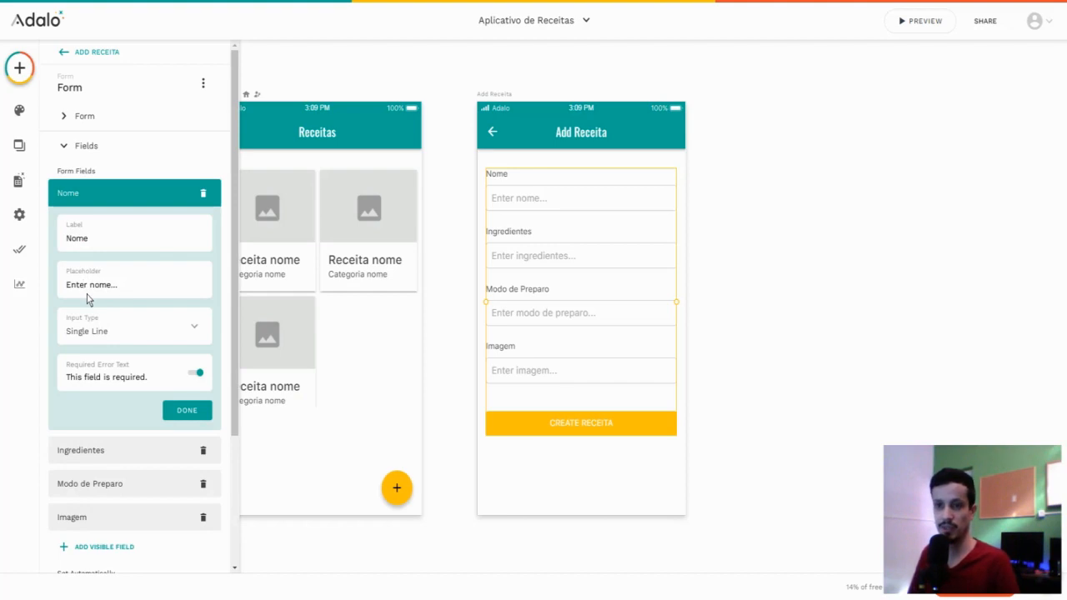
{"action": "key", "text": "shift+Right"}
{"action": "key", "text": "shift+Right"}
{"action": "key", "text": "shift+Right"}
{"action": "key", "text": "shift+Right"}
{"action": "key", "text": "shift+Right"}
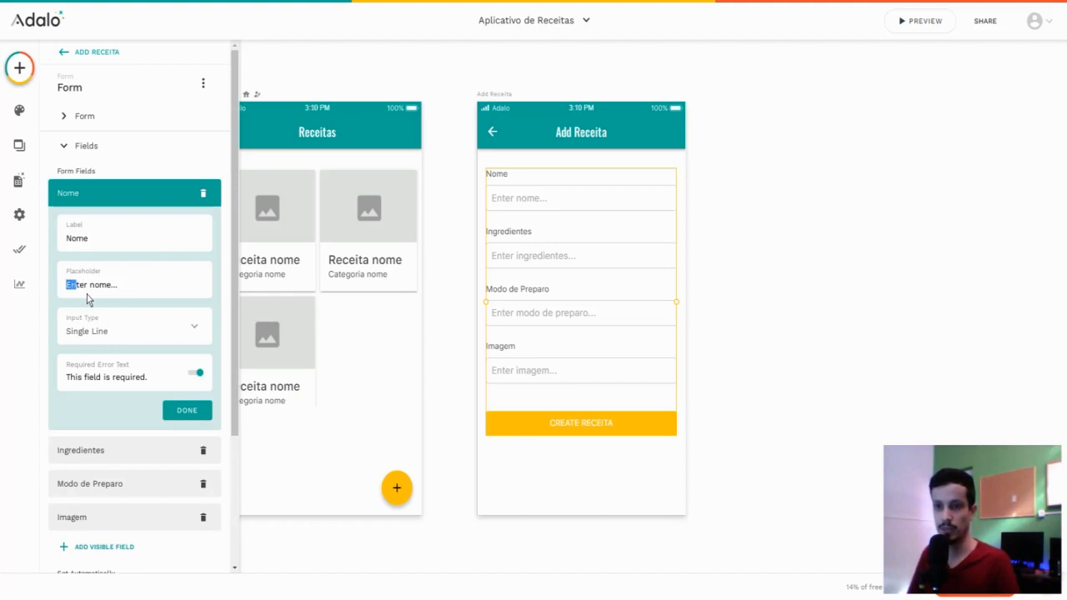
{"action": "type", "text": "Insira"}
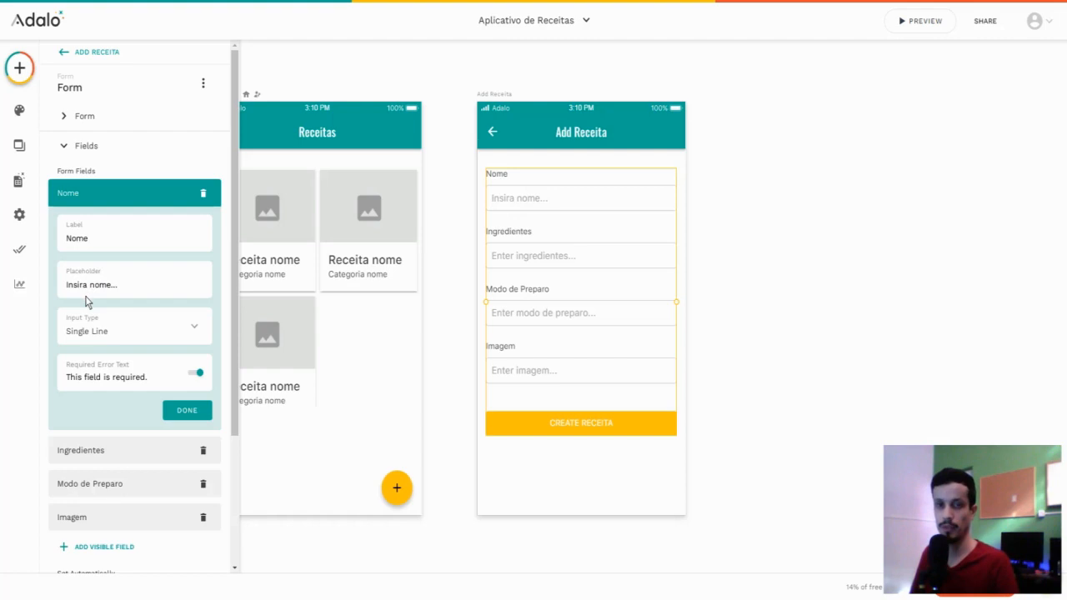
{"action": "left_click_drag", "start_coordinate": [87, 294], "coordinate": [28, 296]}
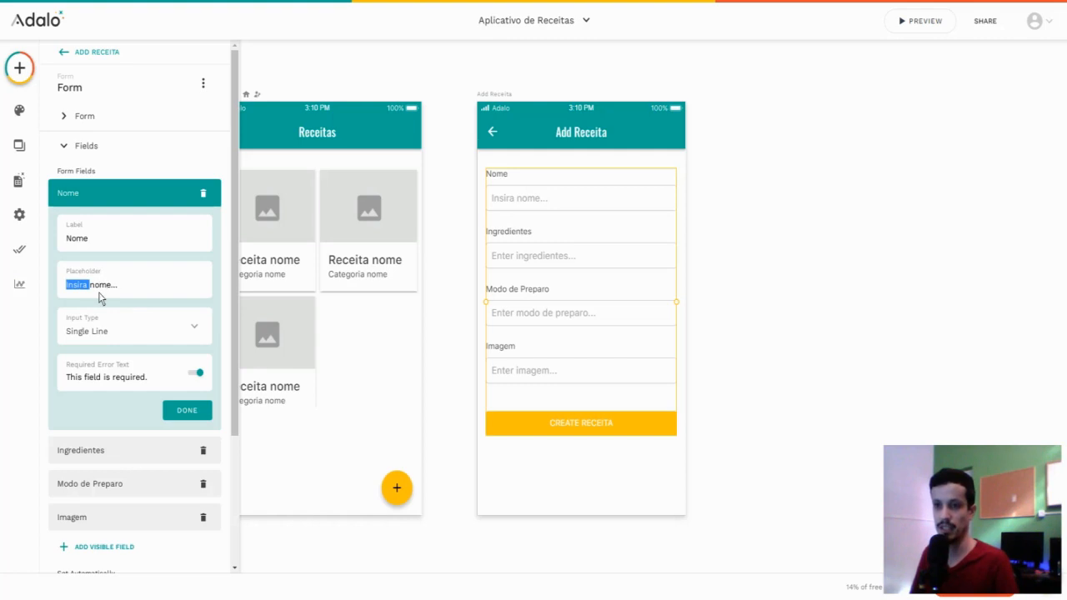
{"action": "left_click", "coordinate": [128, 203]}
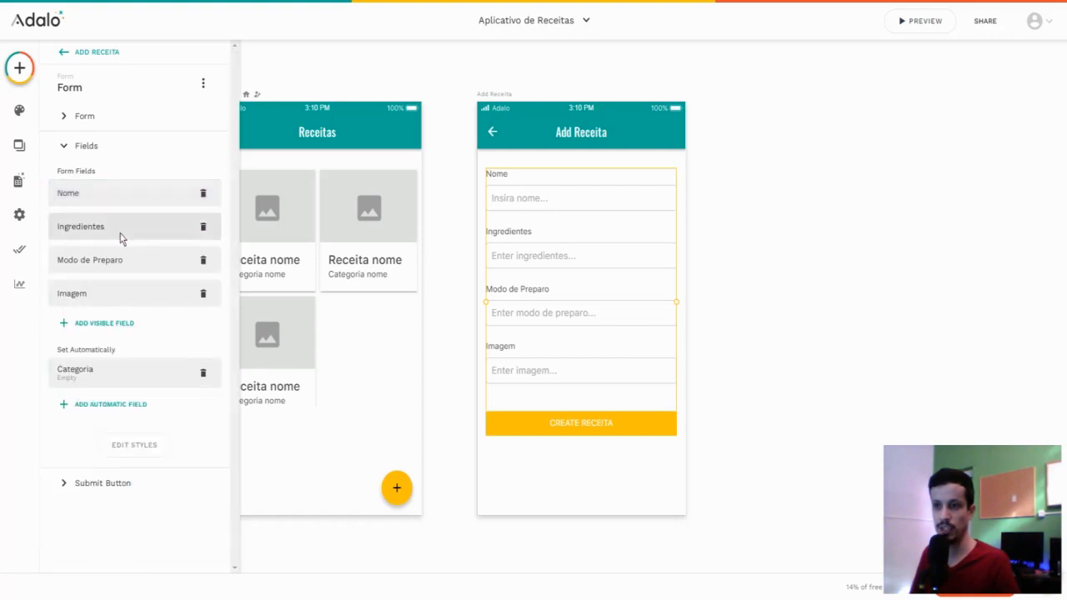
Step: Set the Ingredientes field's placeholder to "Insira ingredientes..." and its input type to Multi-line
{"action": "left_click", "coordinate": [121, 236]}
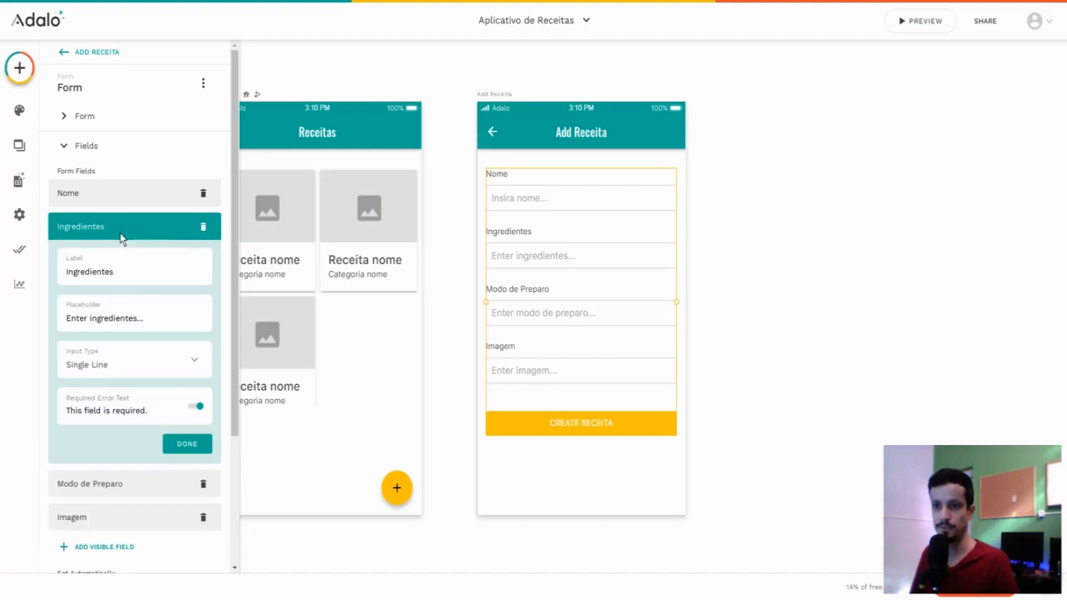
{"action": "double_click", "coordinate": [80, 318]}
{"action": "type", "text": "Insira"}
{"action": "key", "text": "BackSpace"}
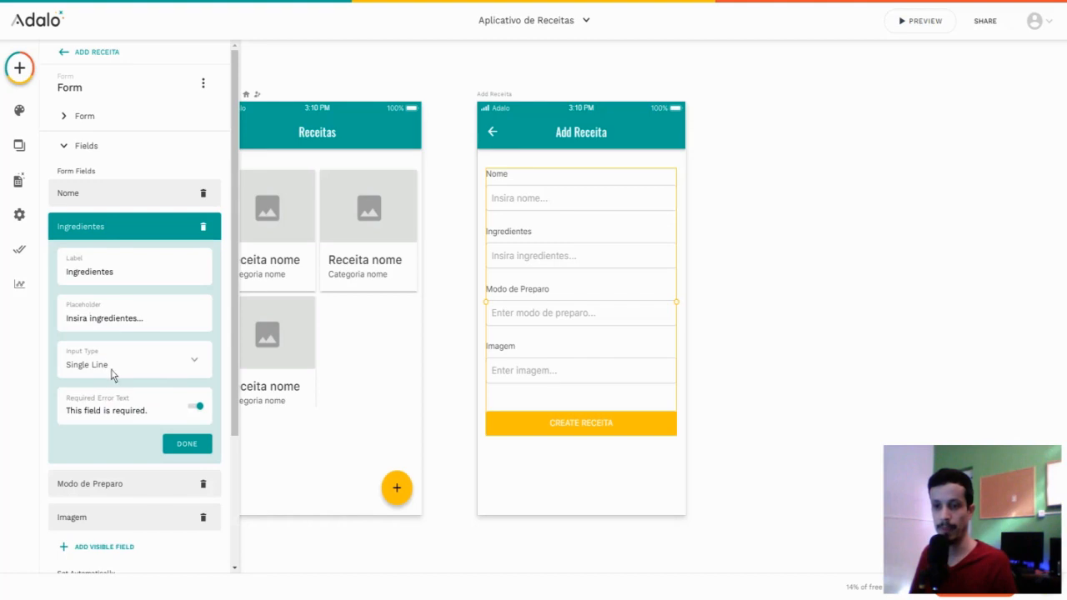
{"action": "left_click", "coordinate": [114, 370]}
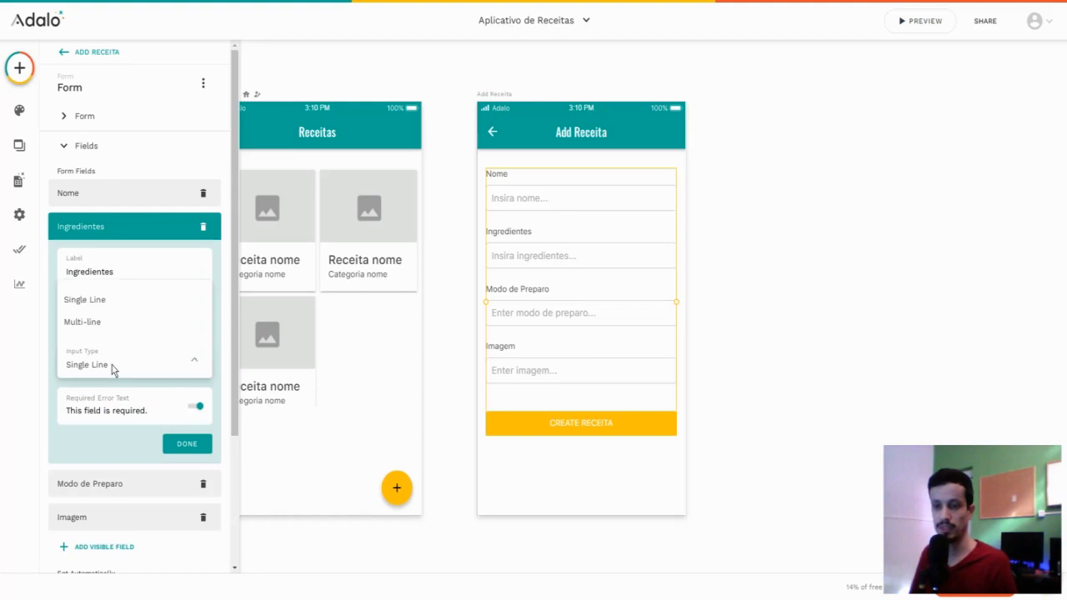
{"action": "left_click", "coordinate": [86, 330]}
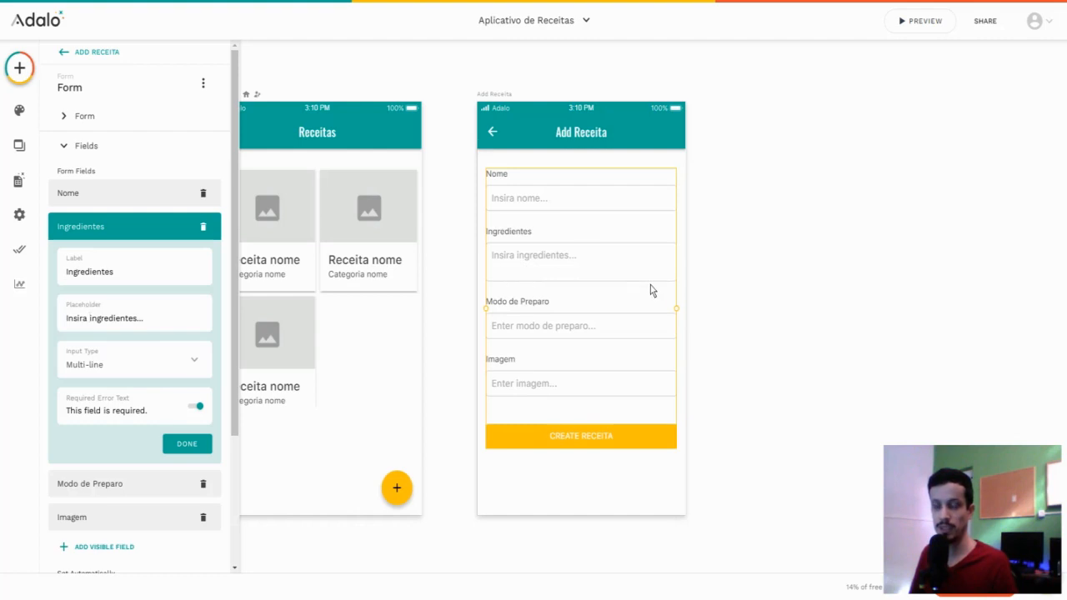
{"action": "left_click", "coordinate": [131, 227]}
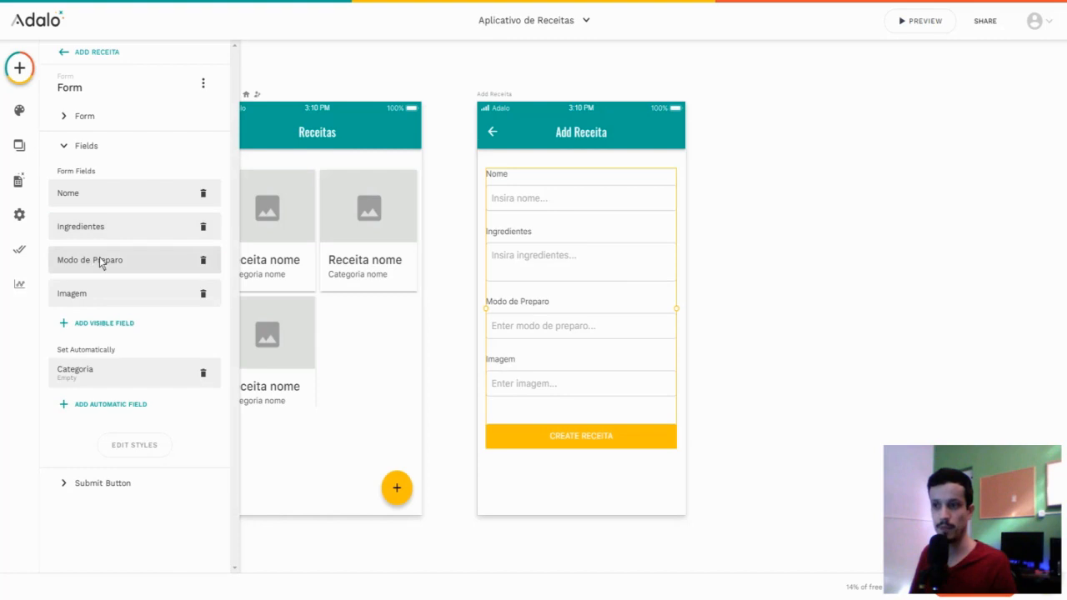
Step: Set the Modo de Preparo field's placeholder to "Insira modo de preparo..." and its input type to Multi-line
{"action": "left_click", "coordinate": [99, 261]}
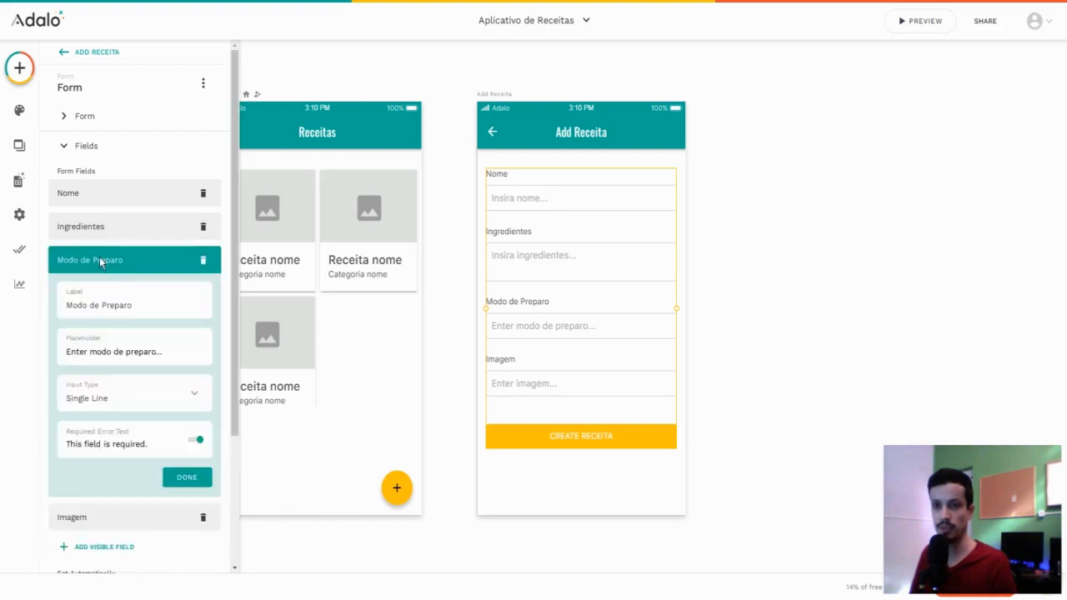
{"action": "left_click_drag", "start_coordinate": [57, 353], "coordinate": [88, 352]}
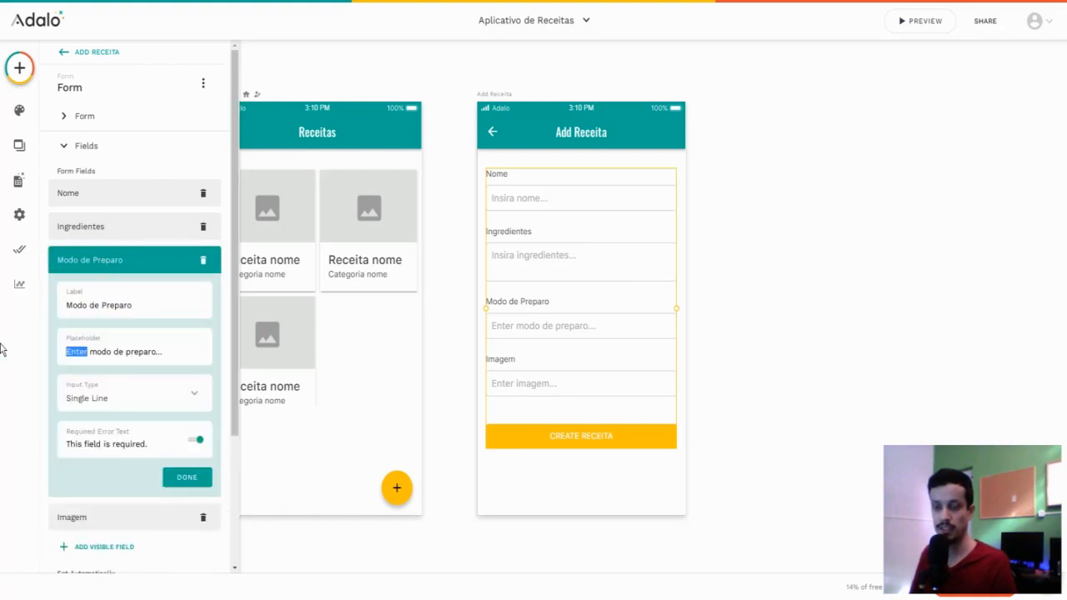
{"action": "key", "text": "BackSpace"}
{"action": "type", "text": "Insira"}
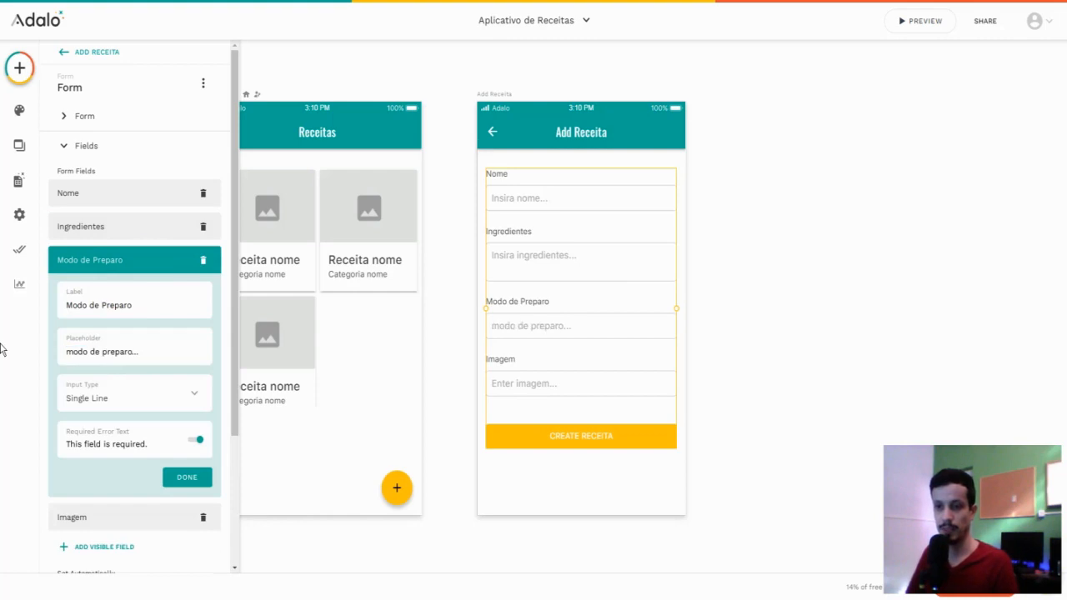
{"action": "left_click", "coordinate": [125, 400]}
{"action": "left_click", "coordinate": [101, 358]}
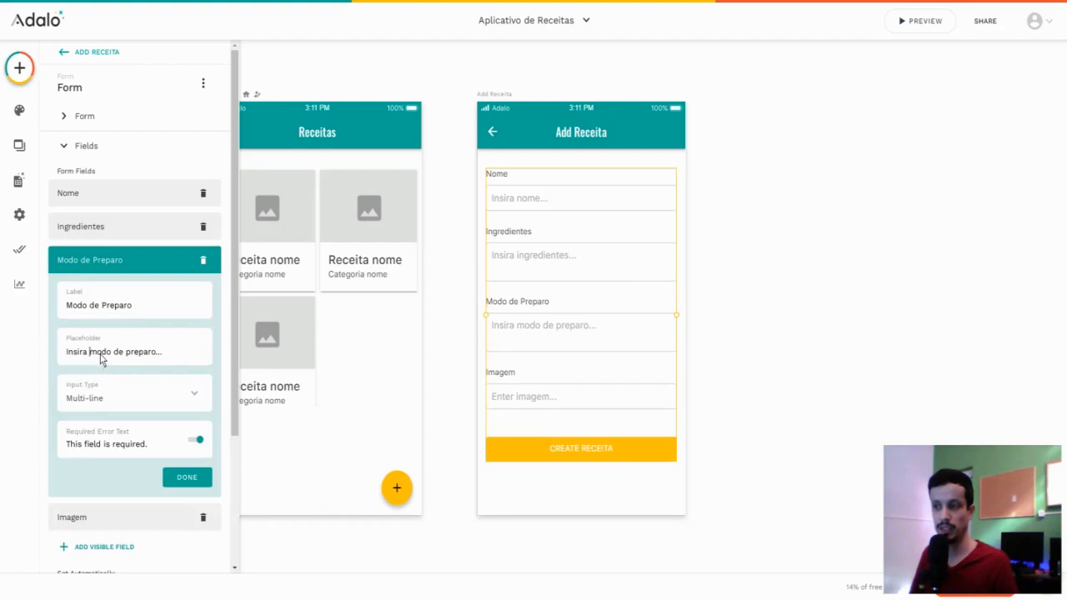
{"action": "left_click", "coordinate": [177, 479]}
Step: Change the Imagem field's placeholder to "Link da imagem..."
{"action": "left_click", "coordinate": [106, 296]}
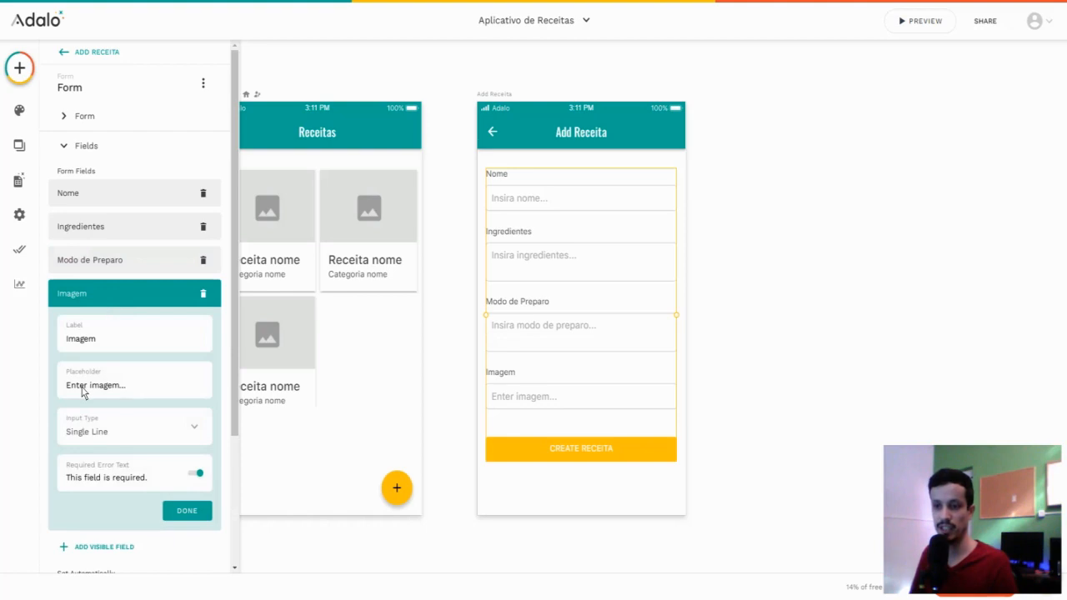
{"action": "left_click_drag", "start_coordinate": [118, 389], "coordinate": [1, 389]}
{"action": "left_click", "coordinate": [76, 397]}
{"action": "left_click_drag", "start_coordinate": [89, 396], "coordinate": [1, 384]}
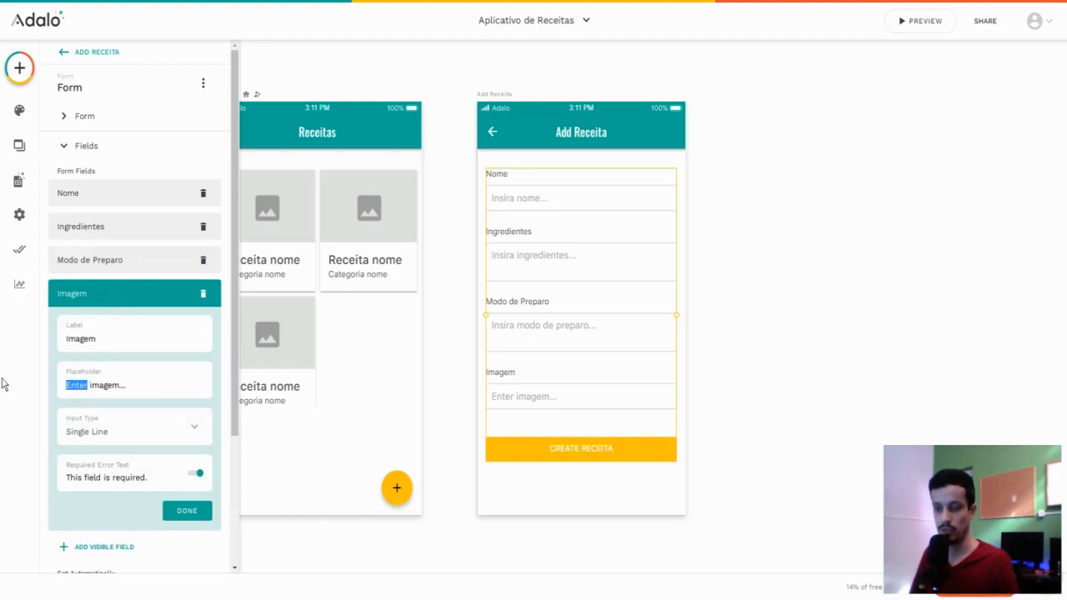
{"action": "type", "text": "Likn"}
{"action": "key", "text": "Right"}
{"action": "type", "text": "da"}
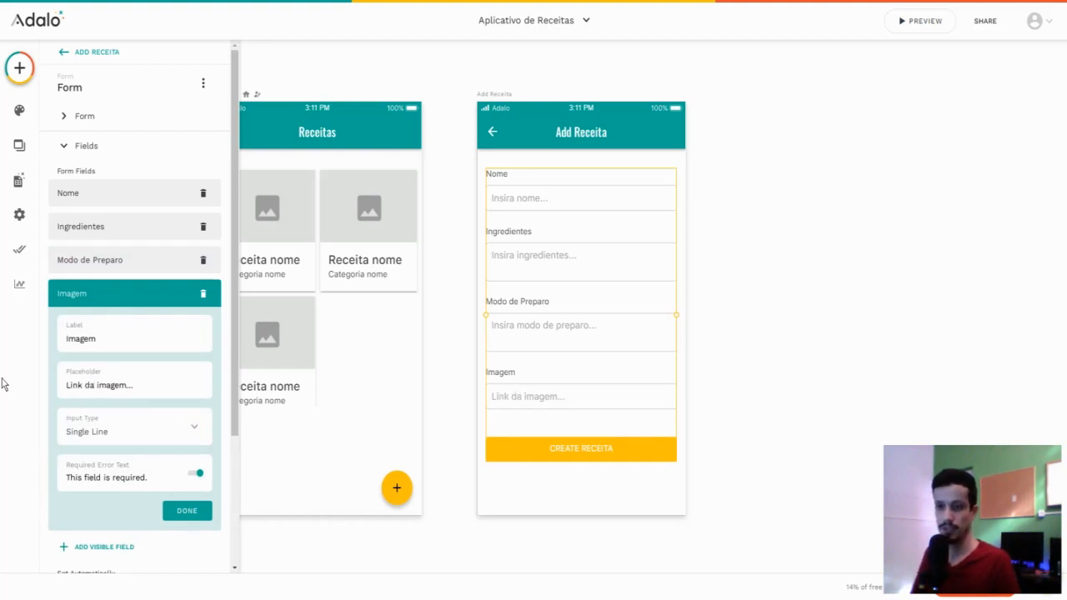
{"action": "left_click", "coordinate": [189, 511]}
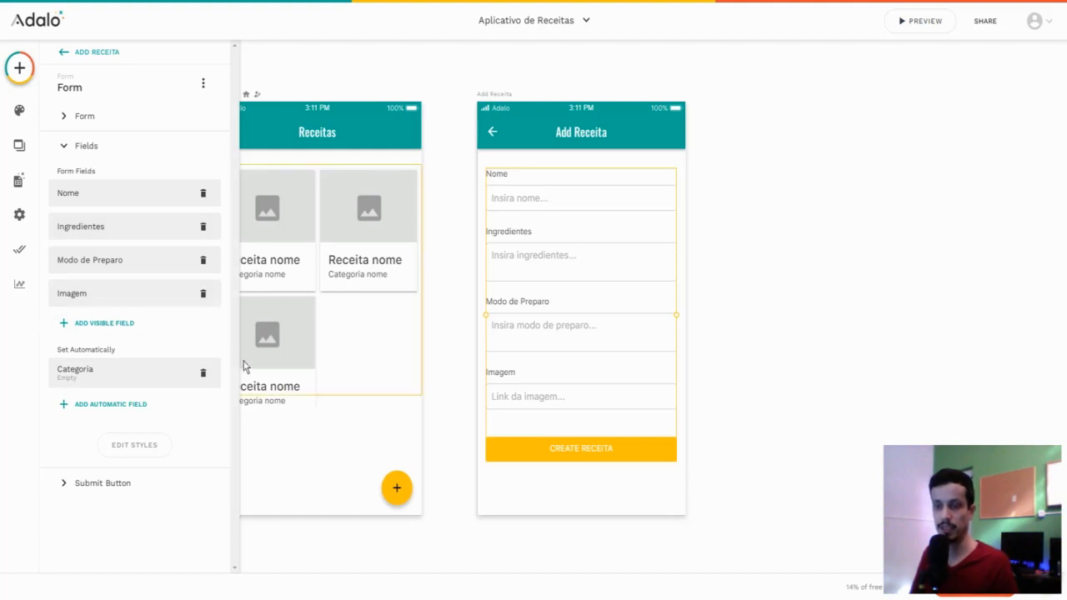
Step: Add Categoria as a visible form field and set its placeholder to "Selecione categoria..."
{"action": "left_click", "coordinate": [121, 331]}
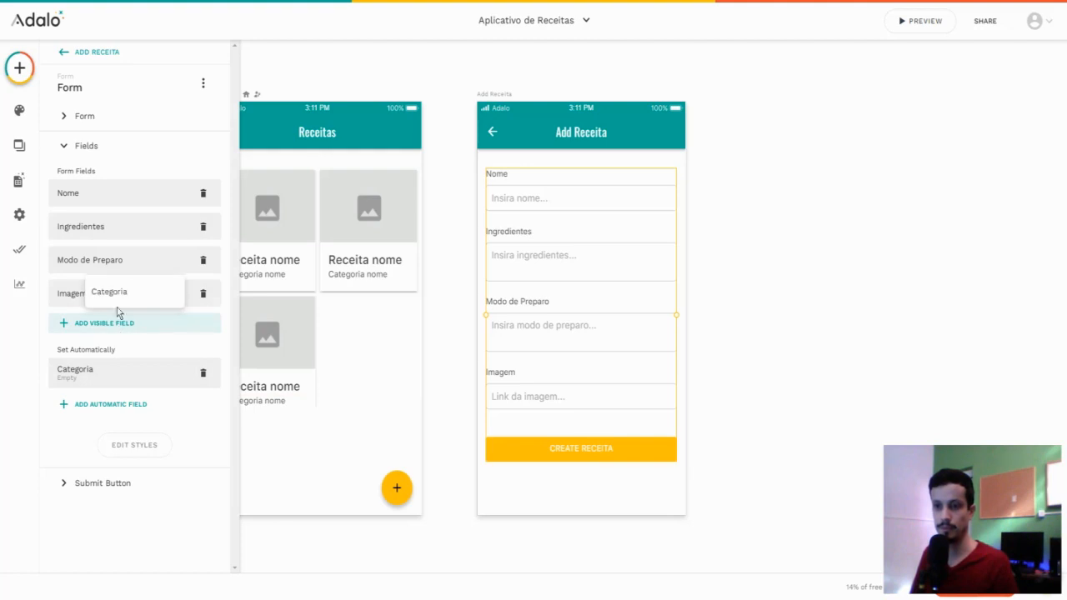
{"action": "left_click", "coordinate": [117, 300]}
{"action": "scroll", "coordinate": [118, 309], "scroll_direction": "down", "scroll_amount": 1}
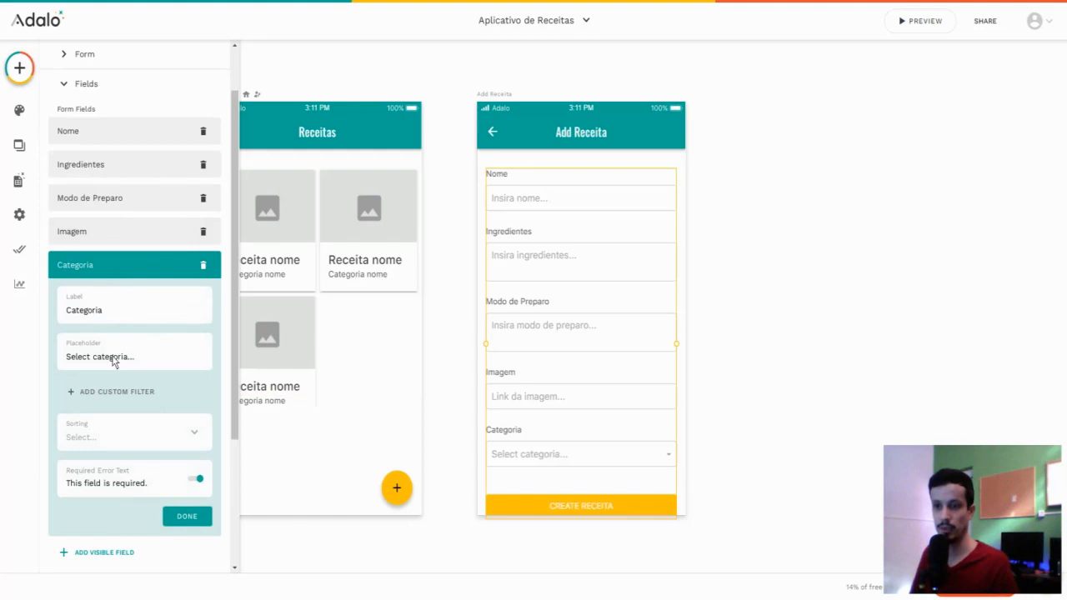
{"action": "left_click", "coordinate": [89, 357]}
{"action": "key", "text": "BackSpace"}
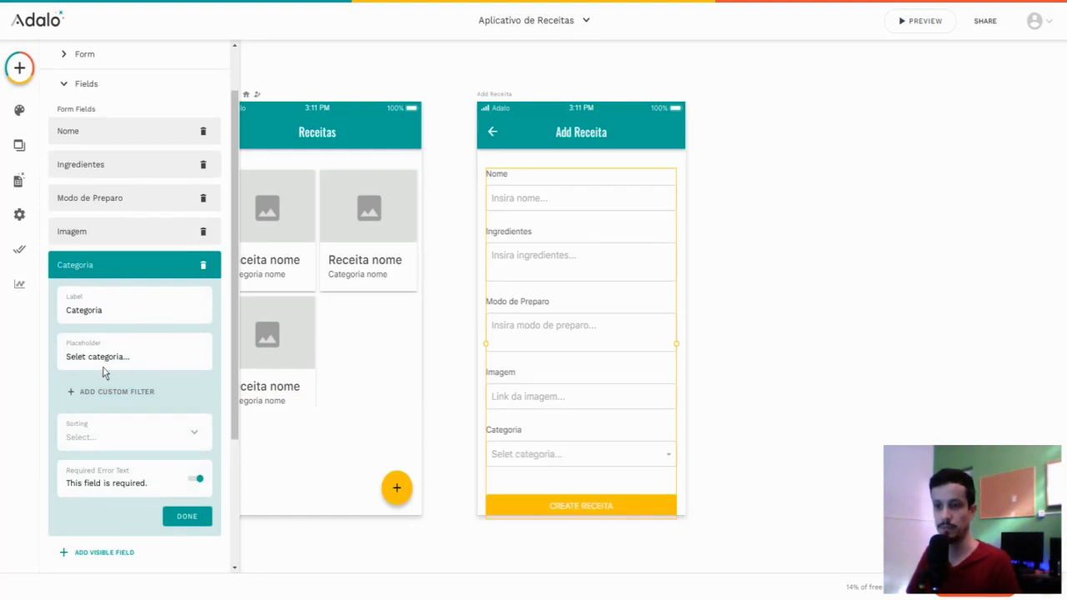
{"action": "type", "text": "ione"}
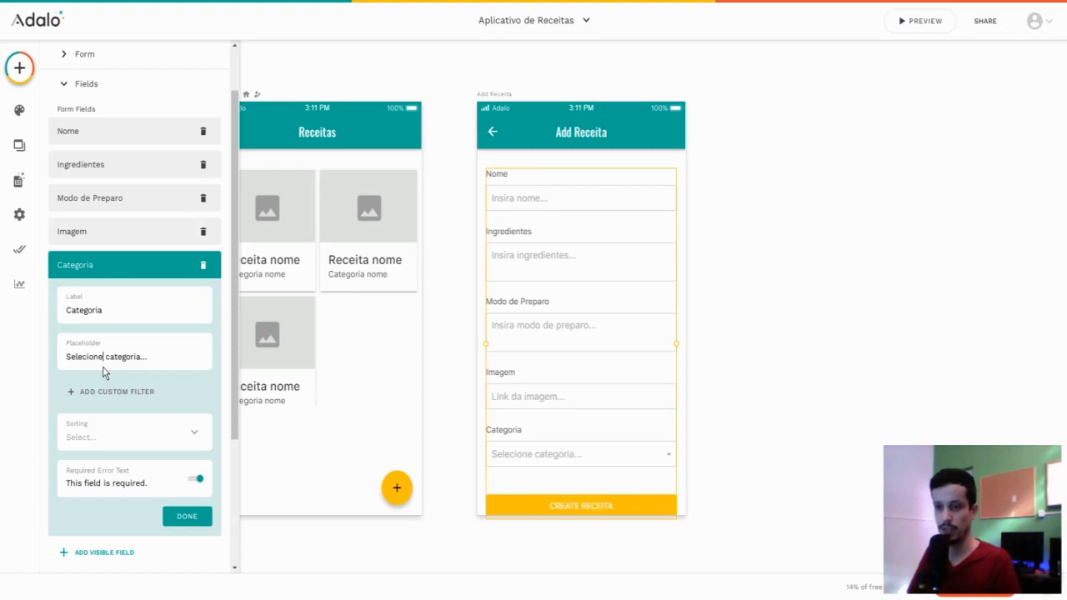
{"action": "left_click", "coordinate": [115, 273]}
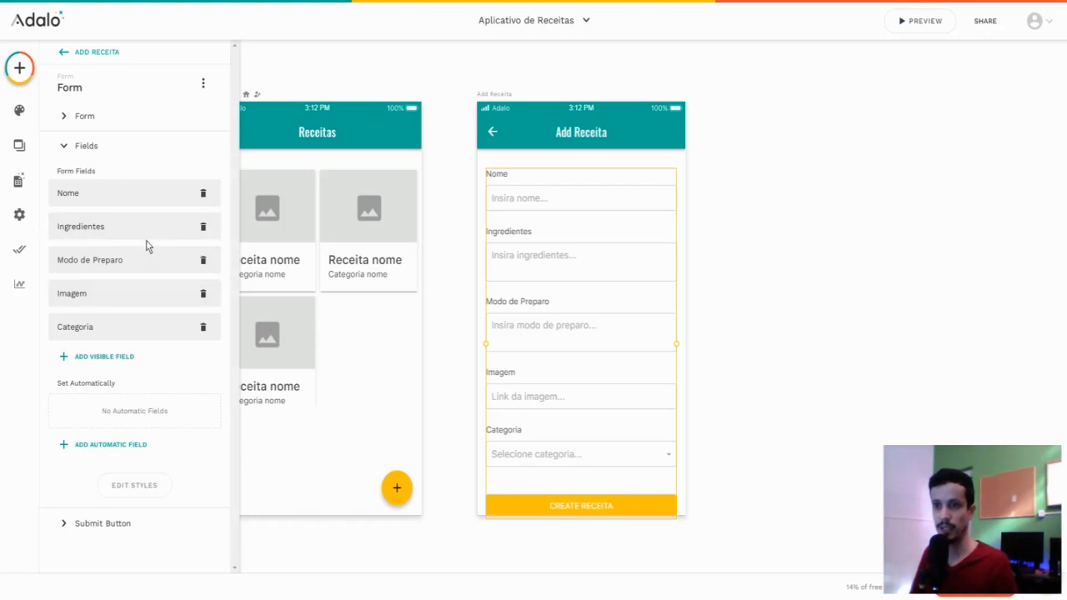
Step: Move the Categoria field directly below Nome in the form's field order
{"action": "left_click", "coordinate": [86, 146]}
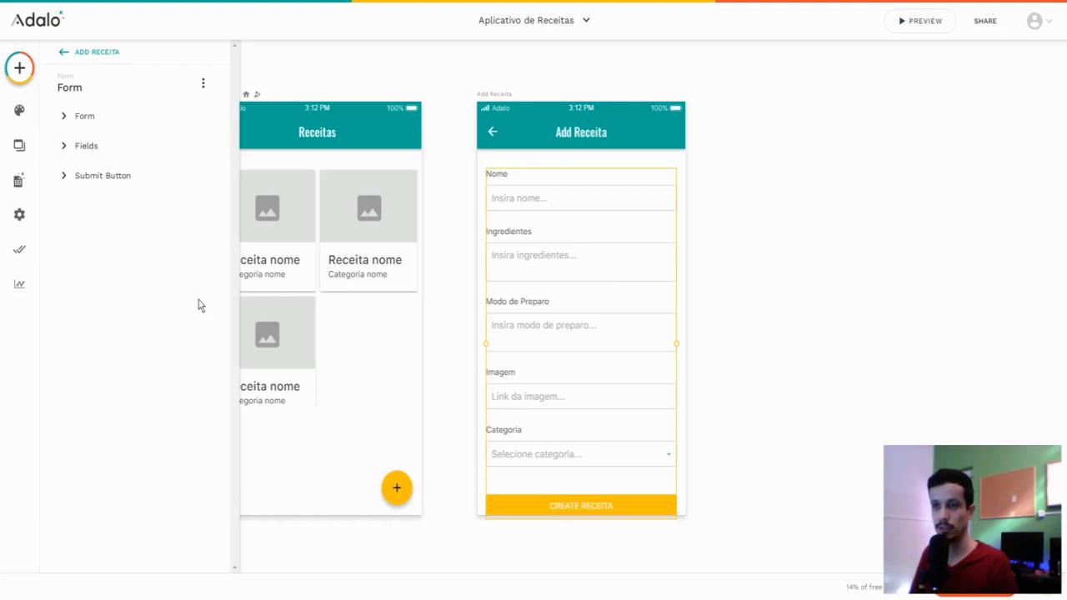
{"action": "left_click", "coordinate": [123, 149]}
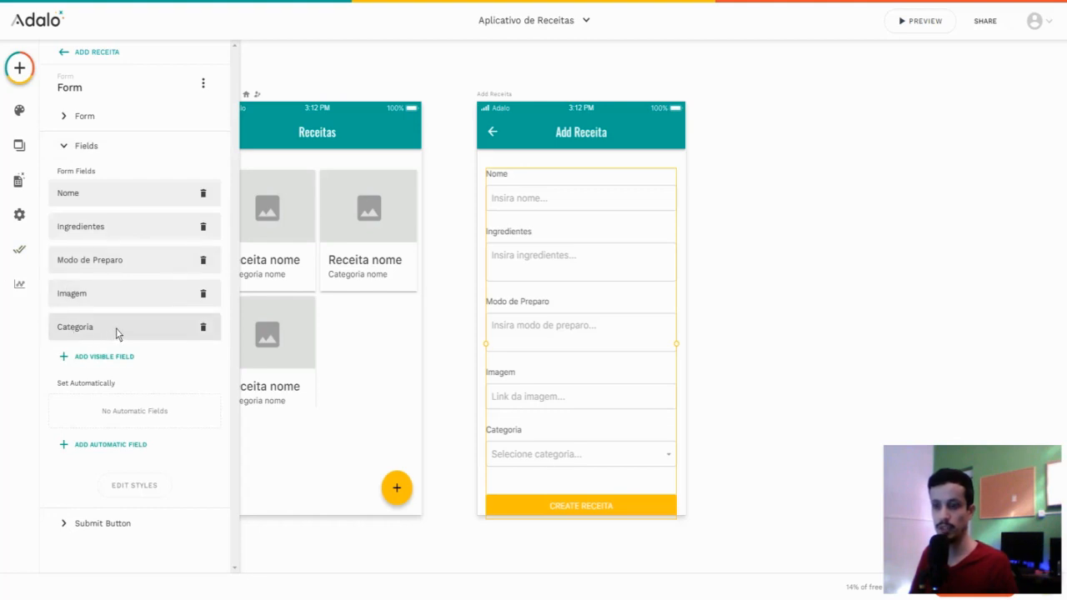
{"action": "left_click_drag", "start_coordinate": [116, 333], "coordinate": [95, 219]}
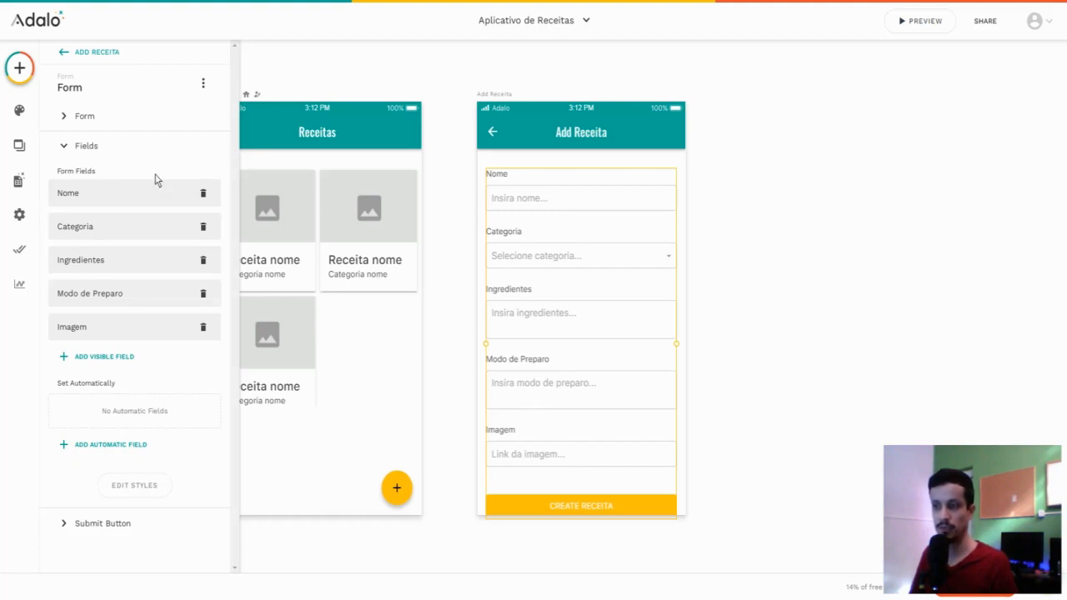
{"action": "left_click", "coordinate": [84, 150]}
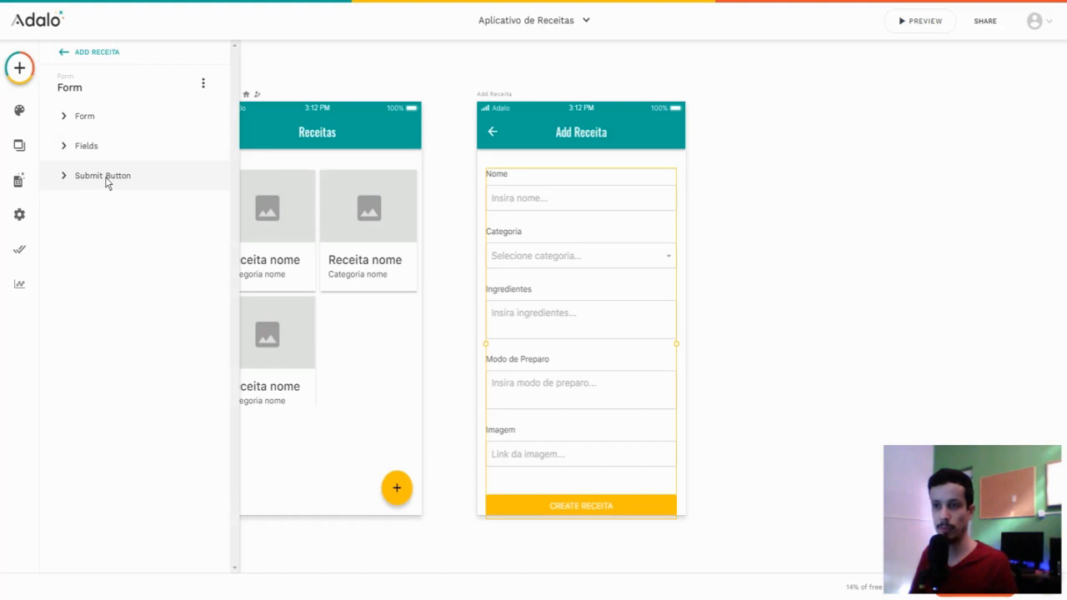
Step: Change the form's submit button text to "ADICIONAR RECEITA"
{"action": "left_click", "coordinate": [106, 180]}
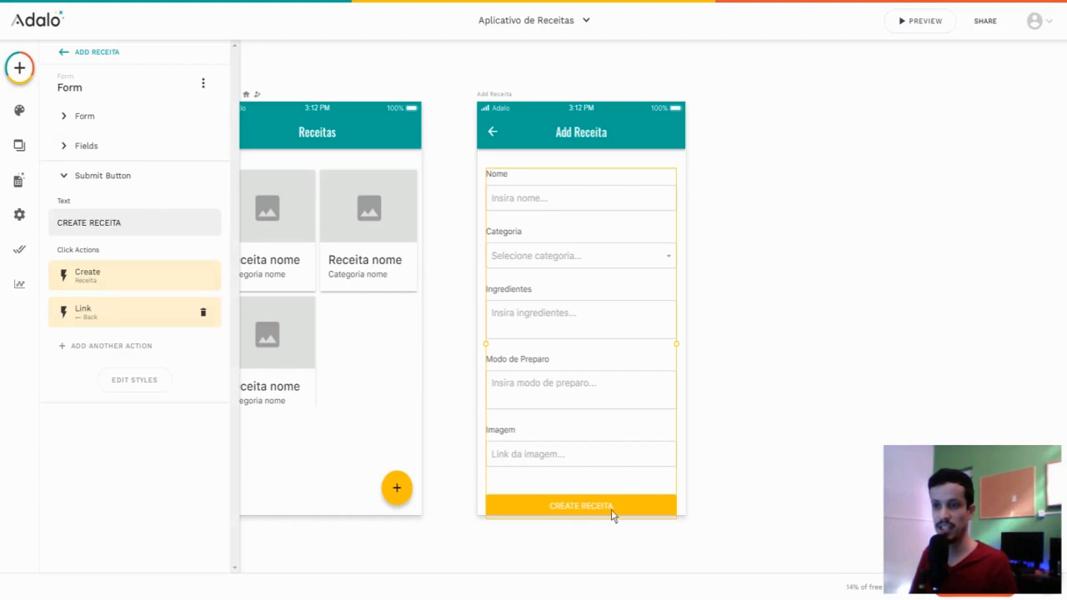
{"action": "left_click_drag", "start_coordinate": [87, 228], "coordinate": [36, 239]}
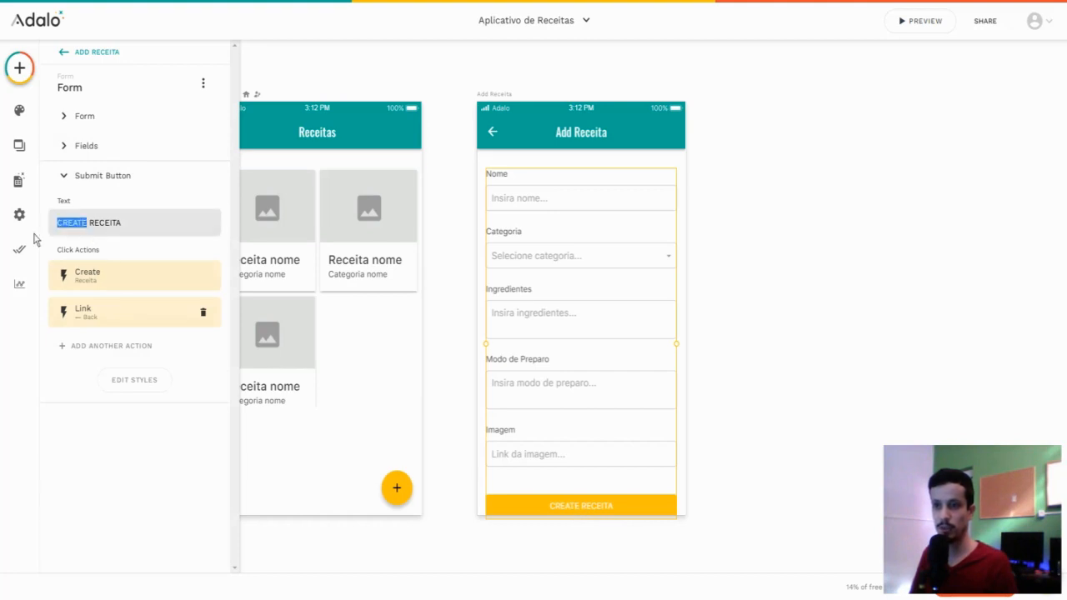
{"action": "type", "text": "Adic"}
{"action": "key", "text": "BackSpace"}
{"action": "key", "text": "BackSpace"}
{"action": "key", "text": "BackSpace"}
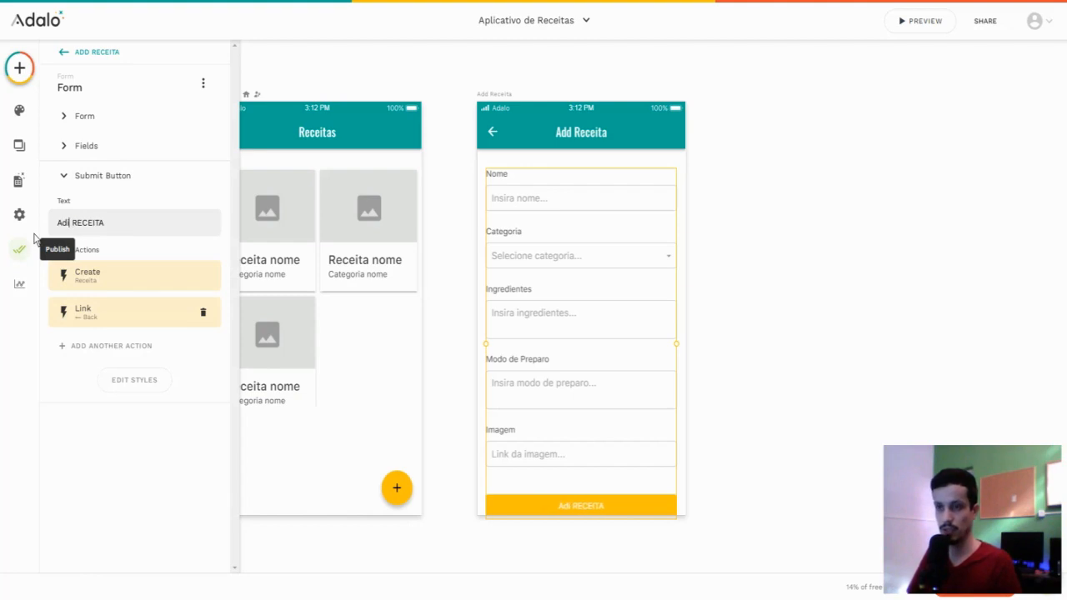
{"action": "type", "text": "DIONAR"}
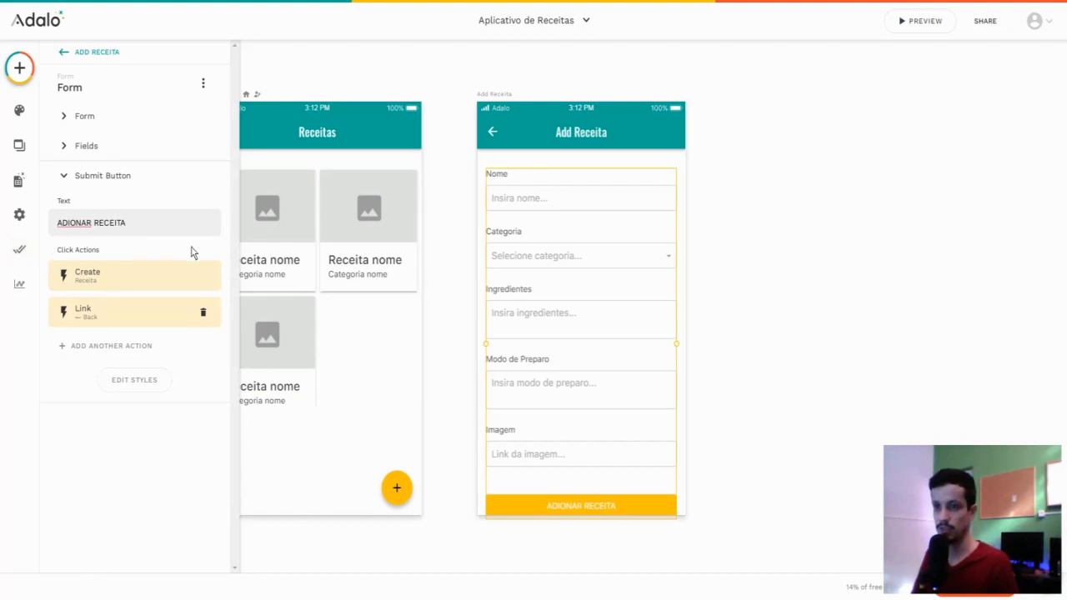
{"action": "left_click", "coordinate": [68, 223]}
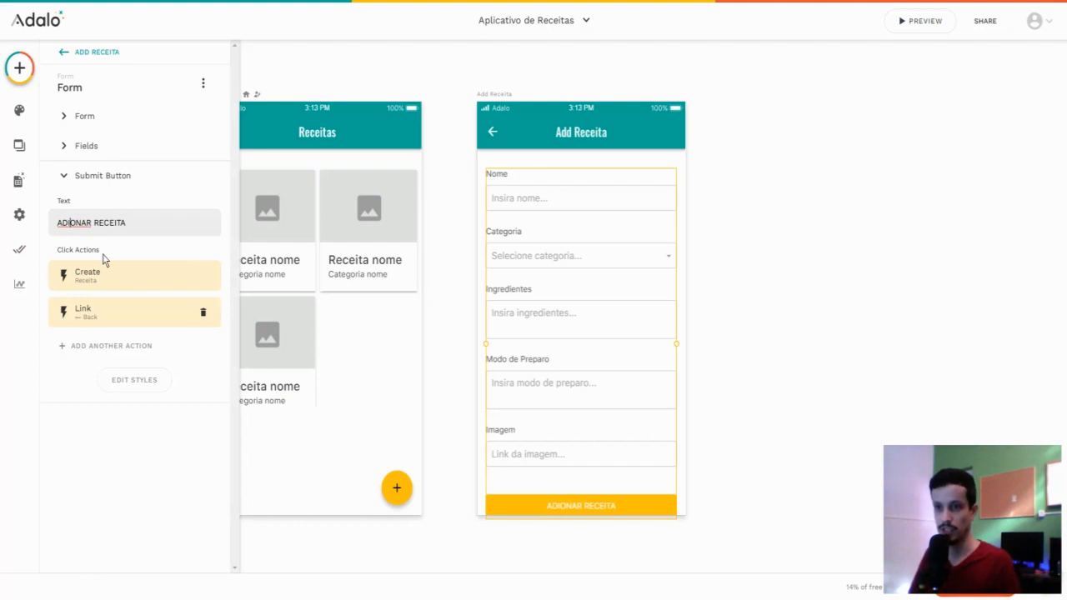
{"action": "type", "text": "IC"}
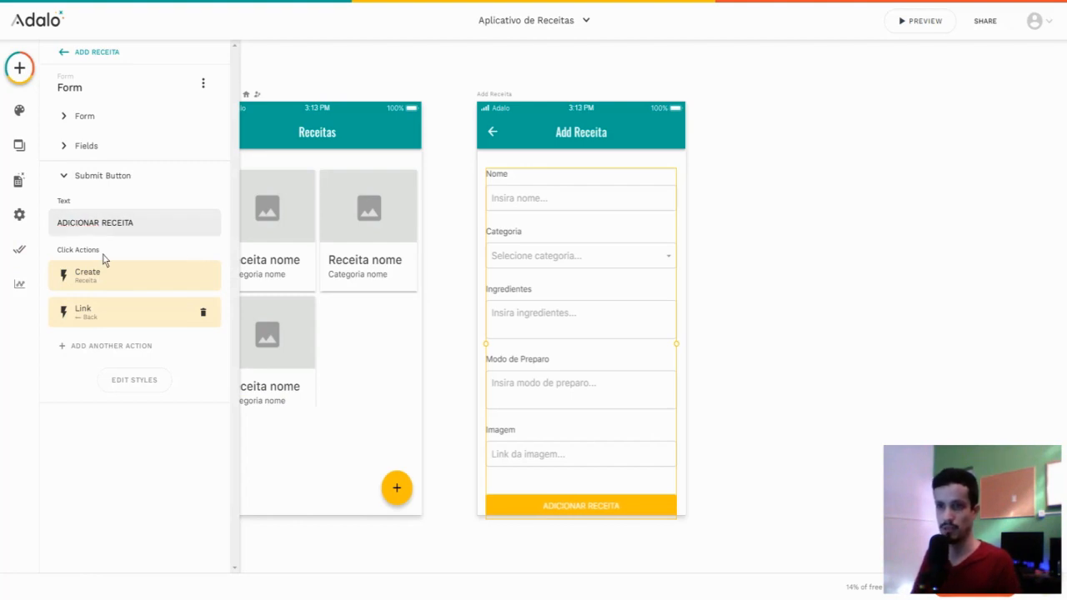
{"action": "left_click", "coordinate": [145, 228]}
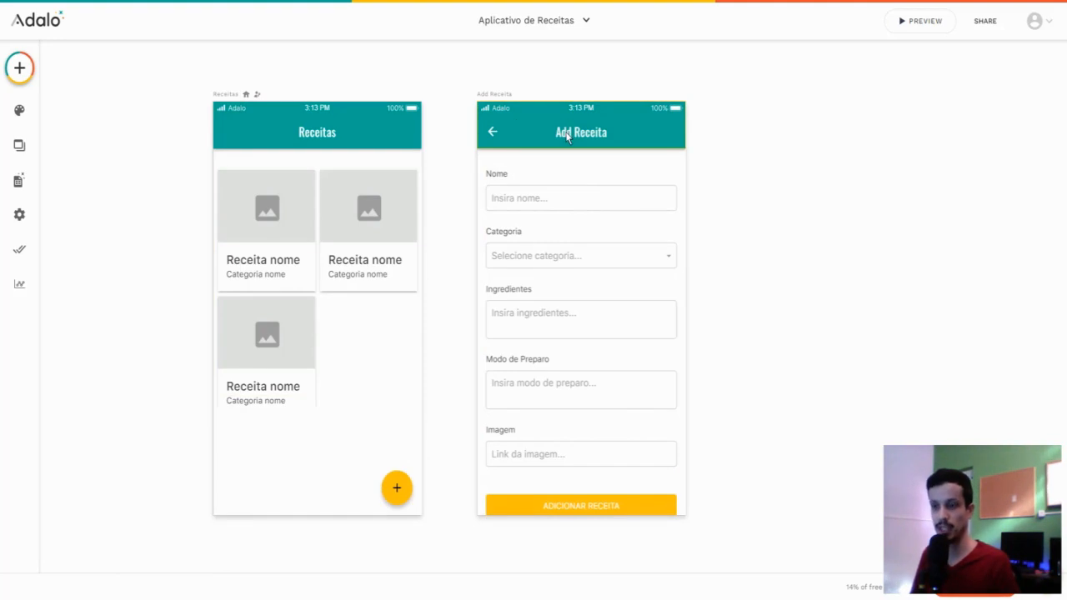
Step: Set the button type of the Receitas screen's action button to Icon
{"action": "left_click", "coordinate": [398, 491]}
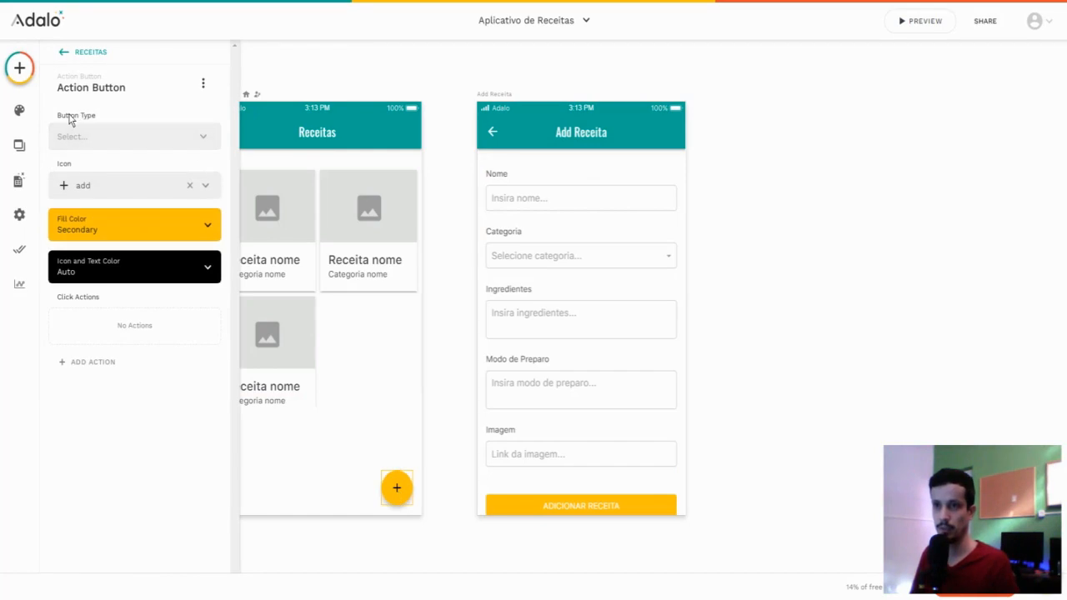
{"action": "left_click", "coordinate": [103, 136]}
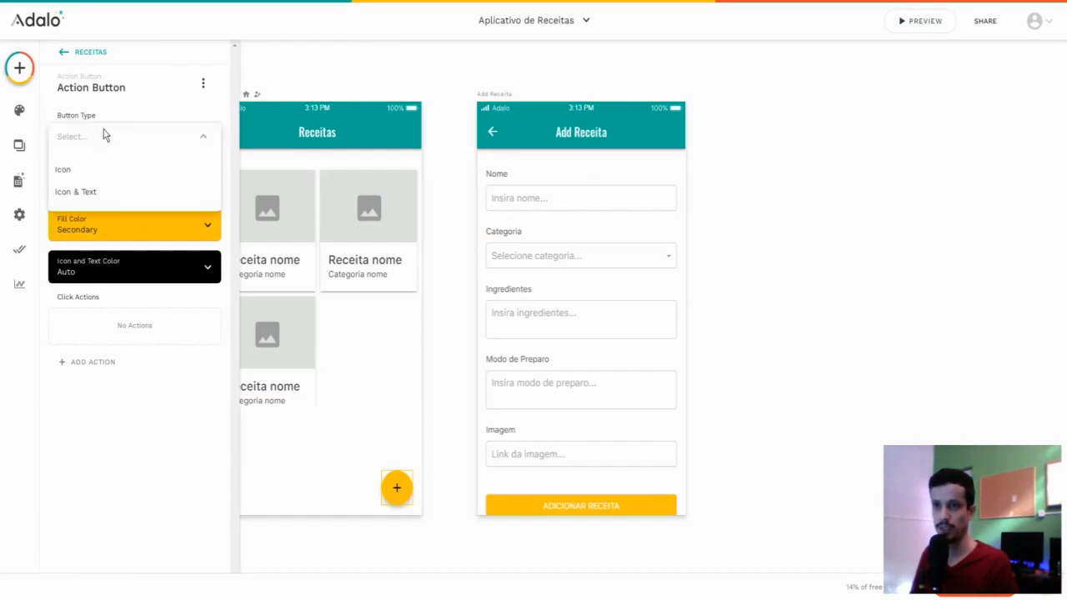
{"action": "left_click", "coordinate": [84, 170]}
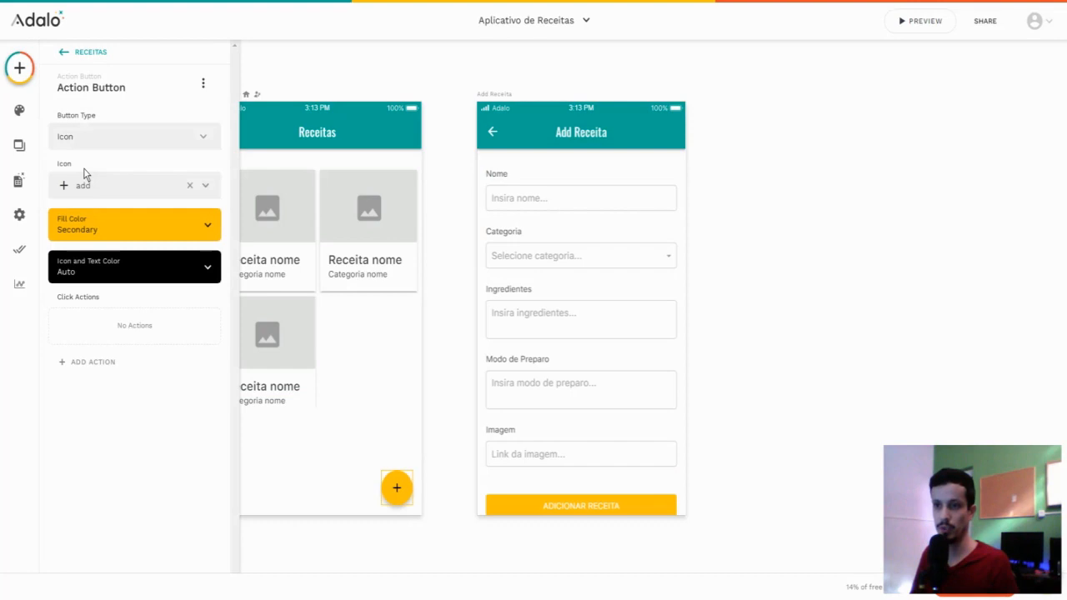
Step: Try the Icon & Text type on the action button and switch it back to Icon
{"action": "left_click", "coordinate": [168, 143]}
{"action": "left_click", "coordinate": [120, 190]}
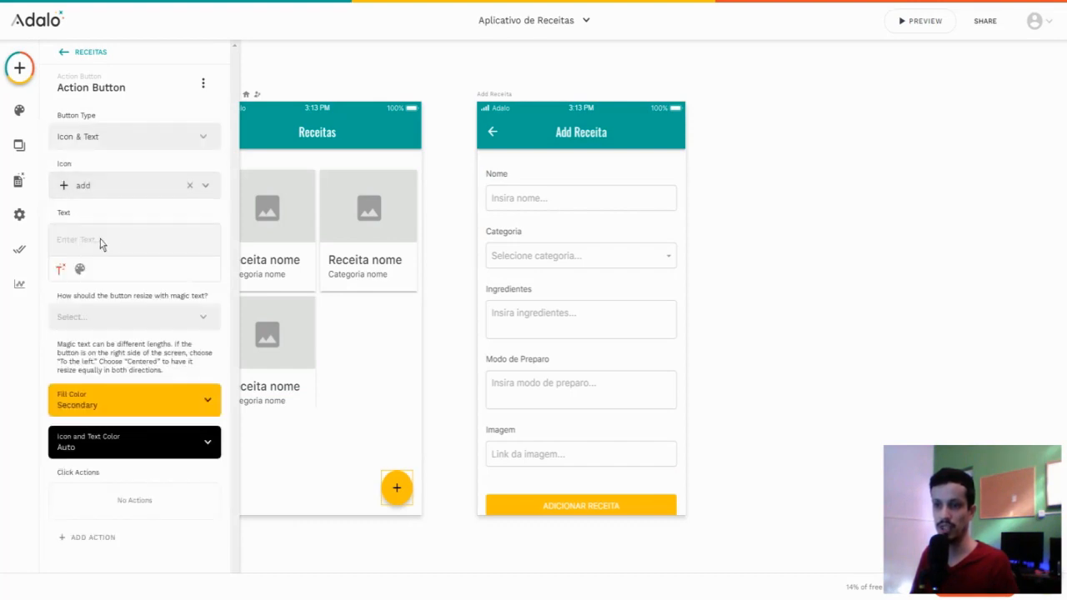
{"action": "left_click", "coordinate": [202, 150]}
{"action": "left_click", "coordinate": [100, 174]}
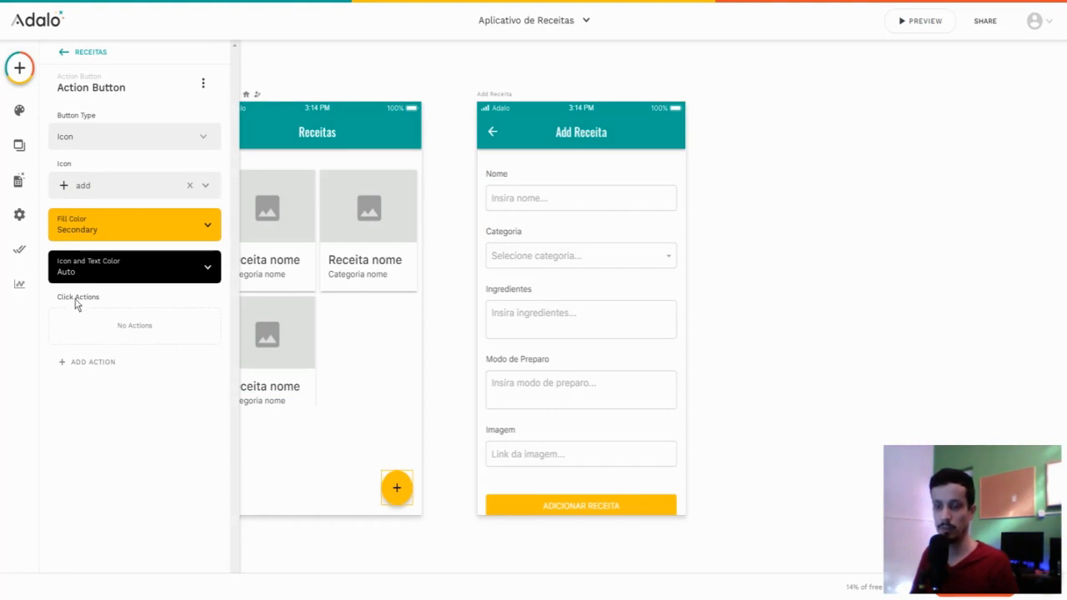
Step: Give the action button a link action that opens the Add Receita screen
{"action": "left_click", "coordinate": [93, 370]}
{"action": "mouse_move", "coordinate": [115, 143]}
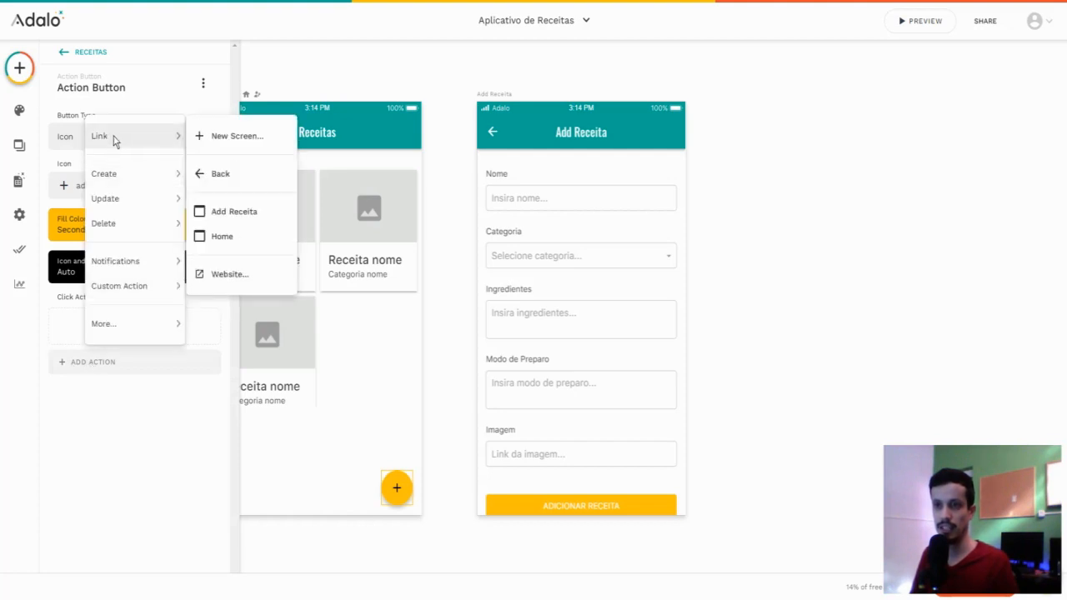
{"action": "left_click", "coordinate": [243, 217]}
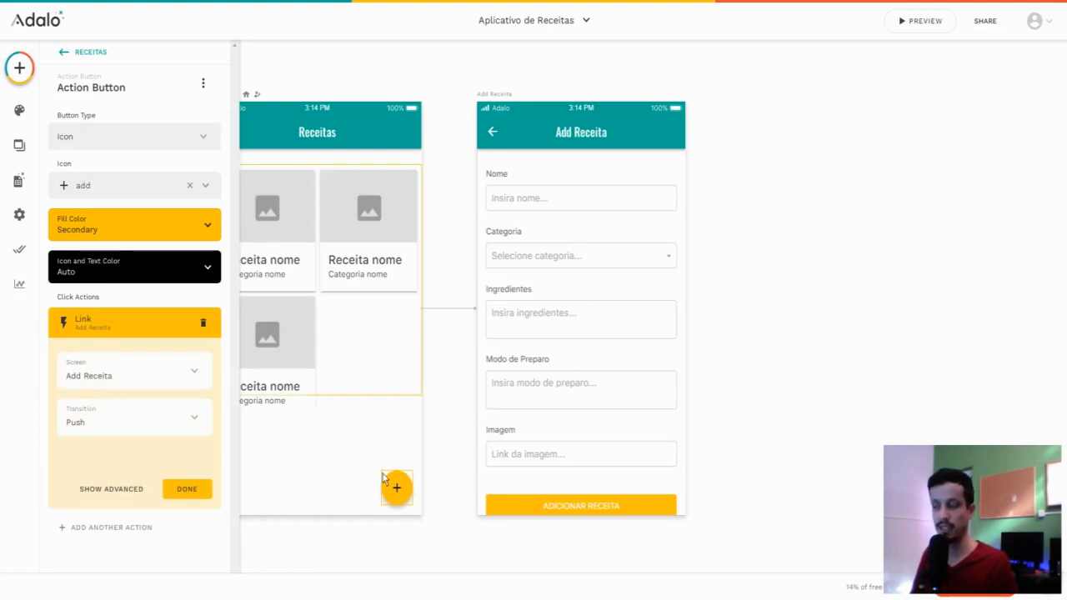
{"action": "left_click", "coordinate": [461, 359]}
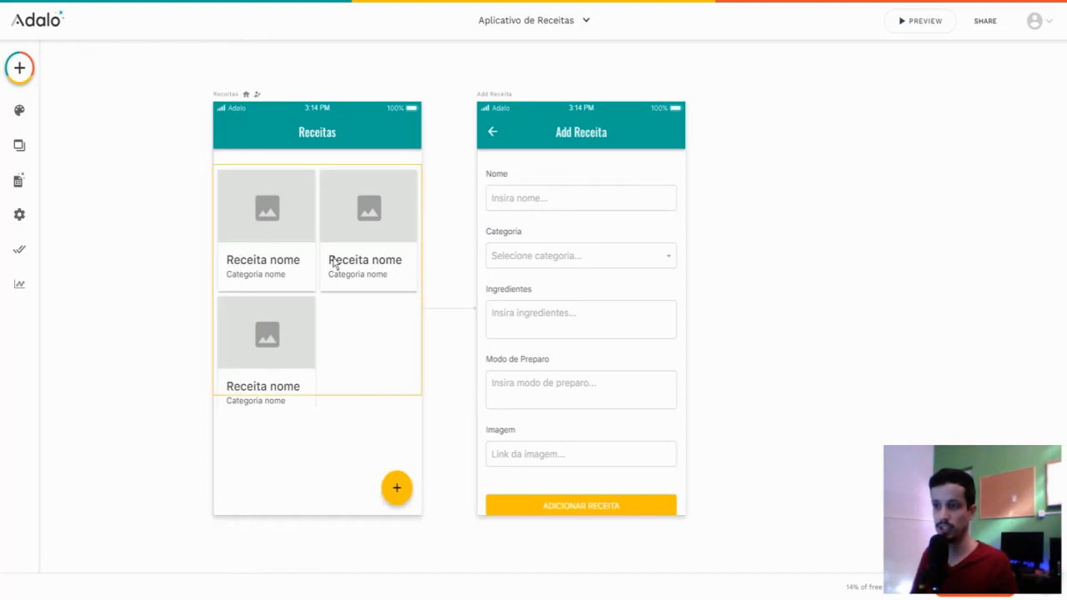
Step: Preview the app, checking that the action button opens the Add Receita form, the Categoria options and the way back to Receitas
{"action": "left_click", "coordinate": [911, 31]}
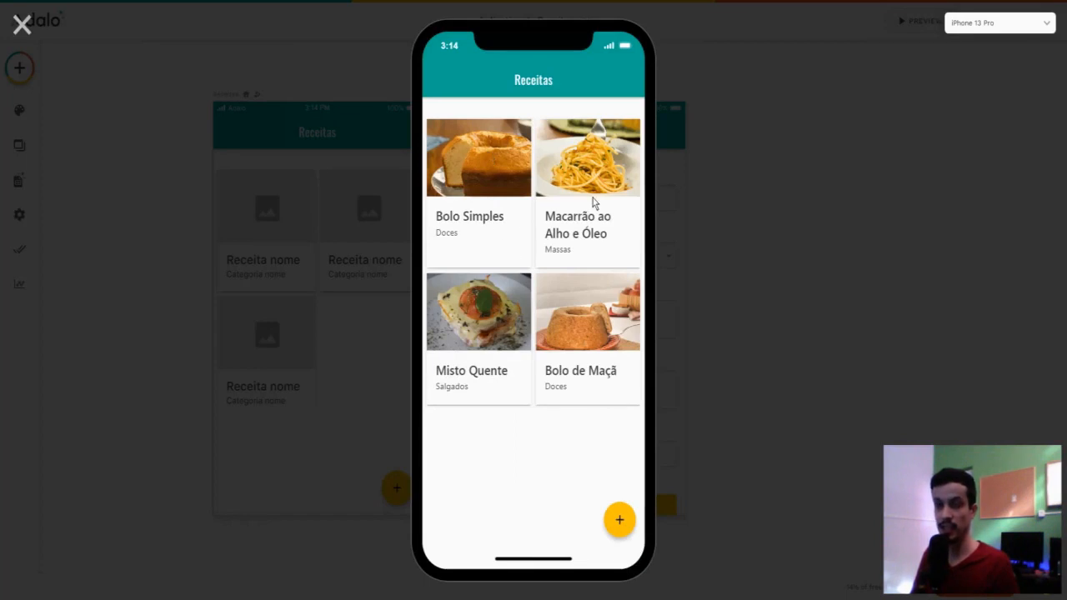
{"action": "left_click", "coordinate": [619, 523]}
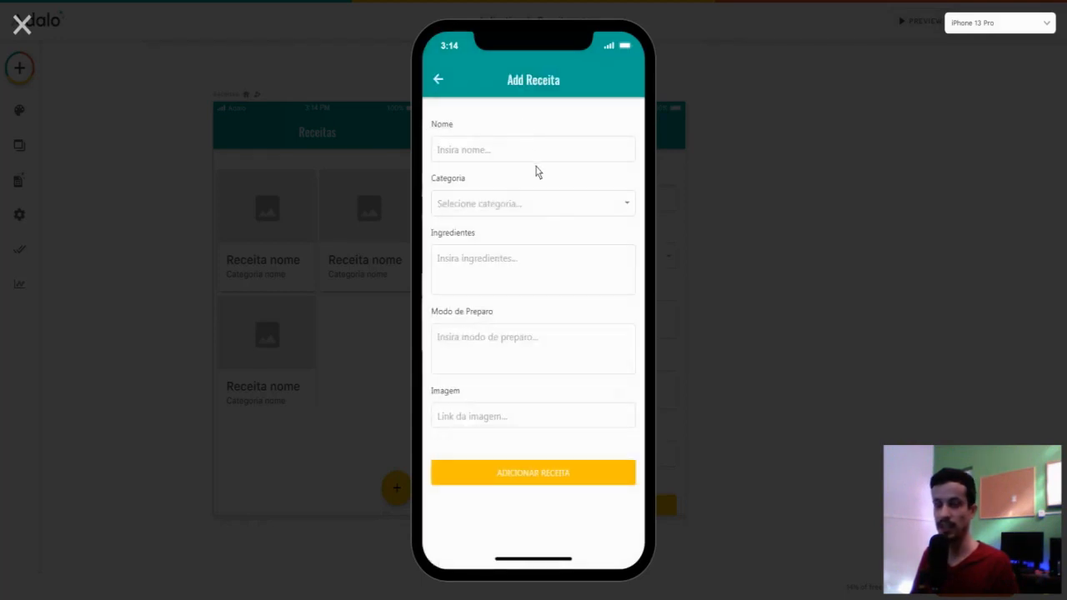
{"action": "left_click", "coordinate": [476, 153]}
{"action": "left_click", "coordinate": [475, 214]}
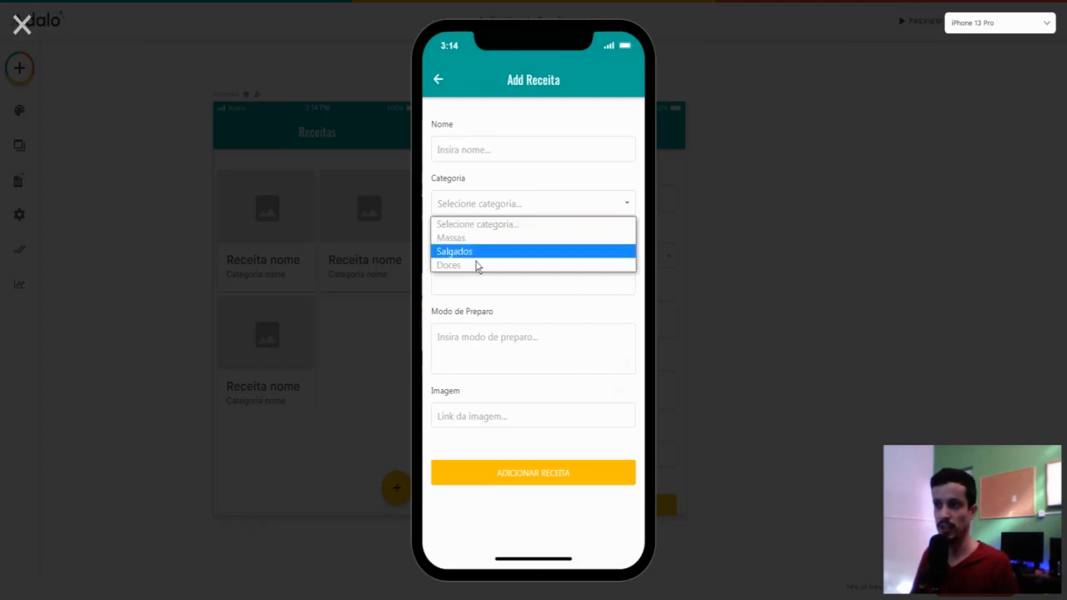
{"action": "left_click", "coordinate": [498, 182]}
{"action": "left_click", "coordinate": [472, 259]}
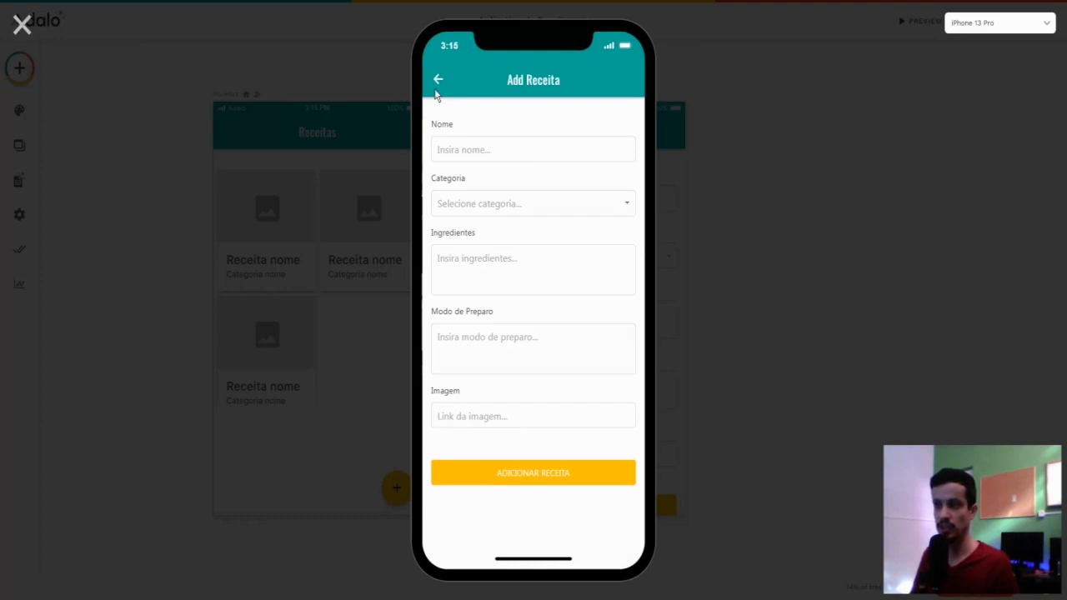
{"action": "left_click", "coordinate": [439, 83]}
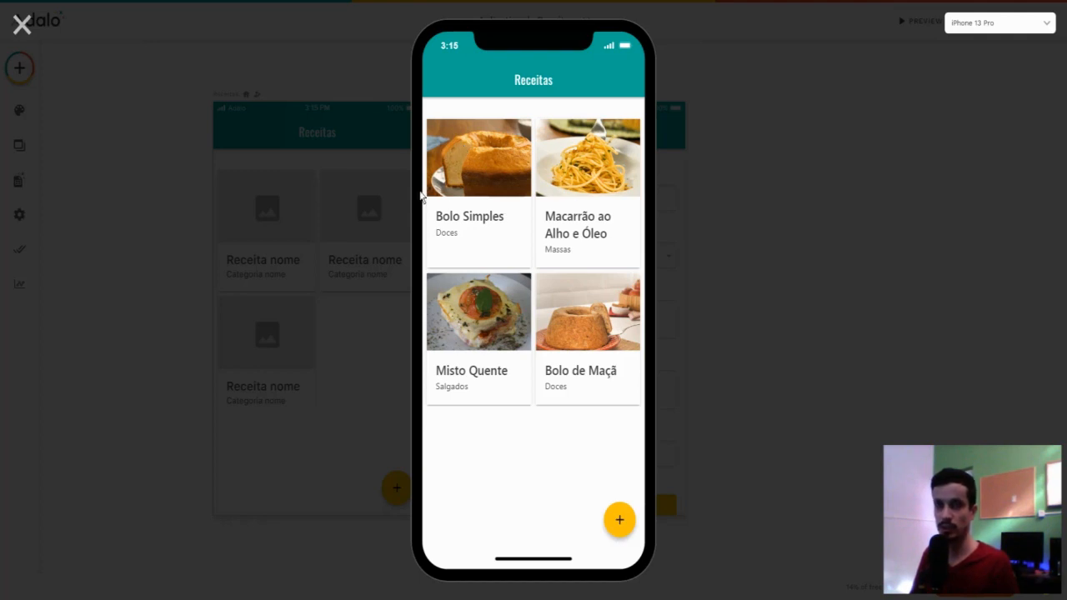
{"action": "left_click", "coordinate": [22, 25]}
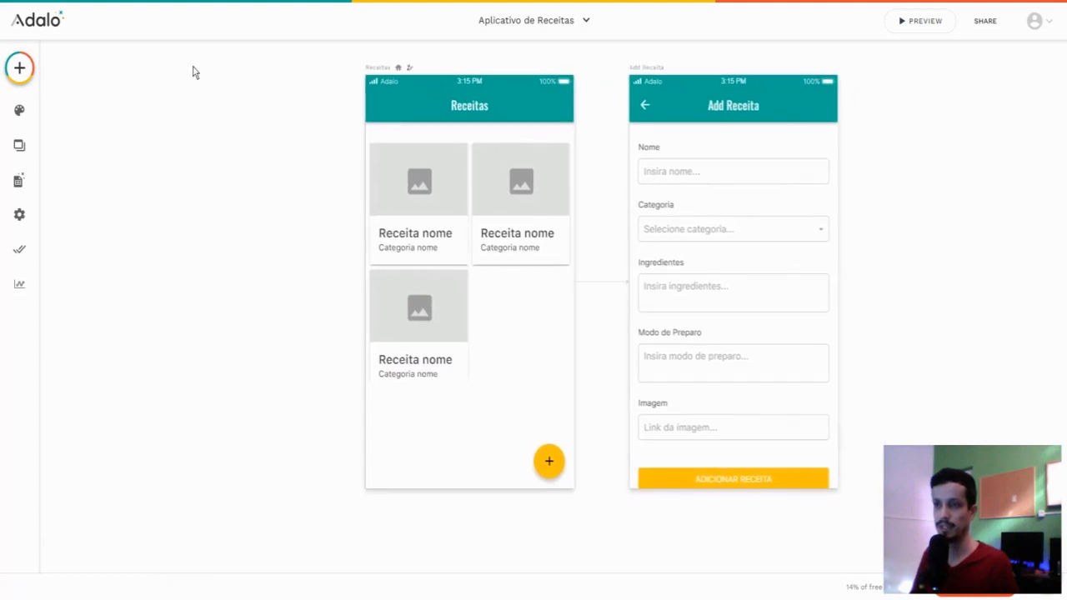
Step: Create a new screen from the Info with Sub-List template and name it Info Receita
{"action": "left_click", "coordinate": [19, 70]}
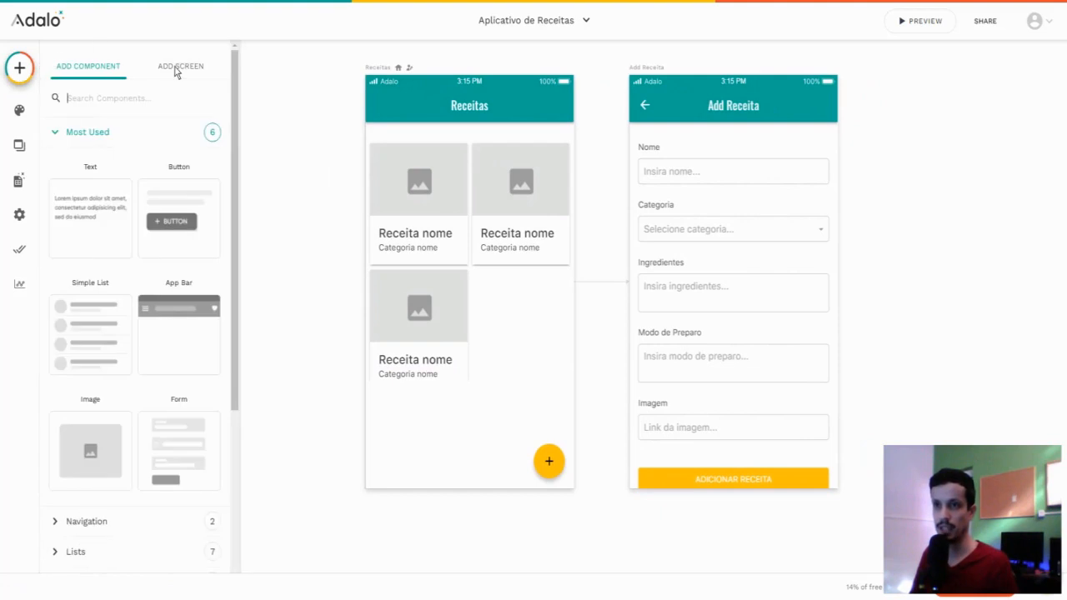
{"action": "left_click", "coordinate": [176, 70]}
{"action": "scroll", "coordinate": [136, 196], "scroll_direction": "down", "scroll_amount": 2}
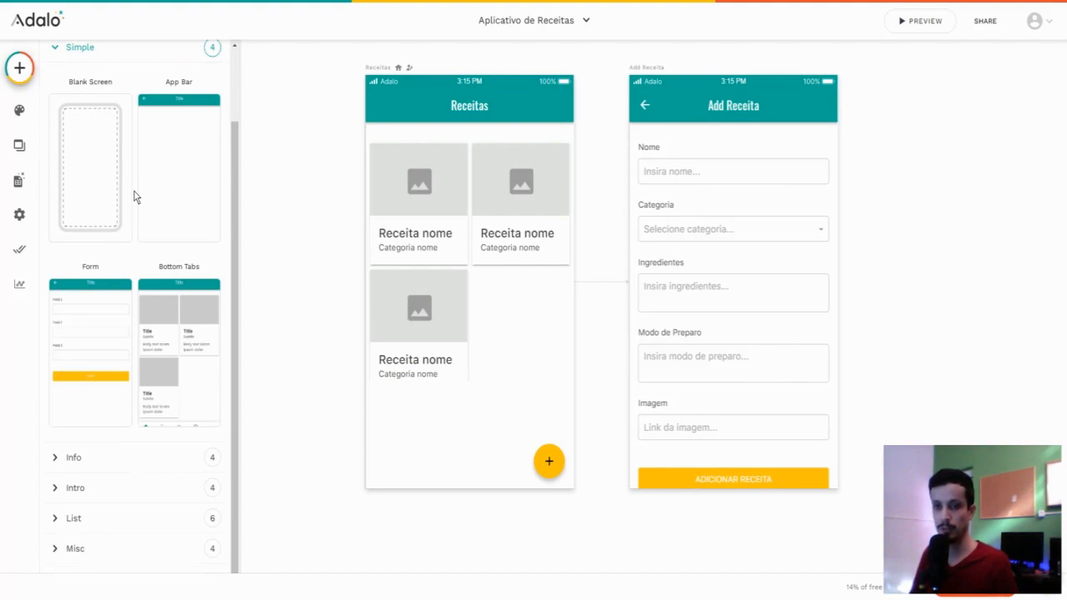
{"action": "left_click", "coordinate": [73, 458]}
{"action": "scroll", "coordinate": [158, 267], "scroll_direction": "down", "scroll_amount": 4}
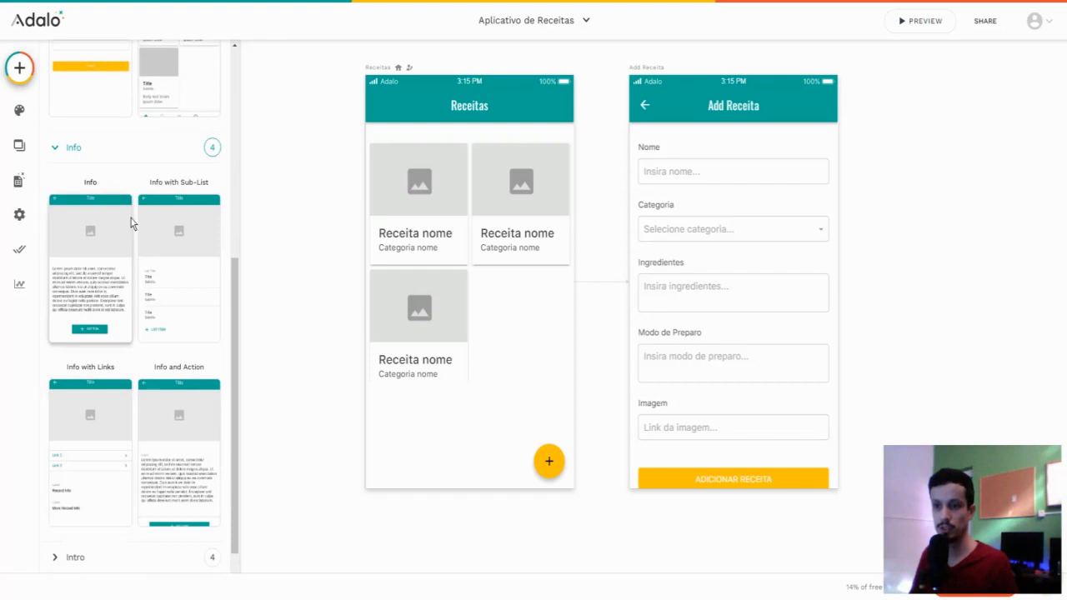
{"action": "scroll", "coordinate": [131, 219], "scroll_direction": "down", "scroll_amount": 2}
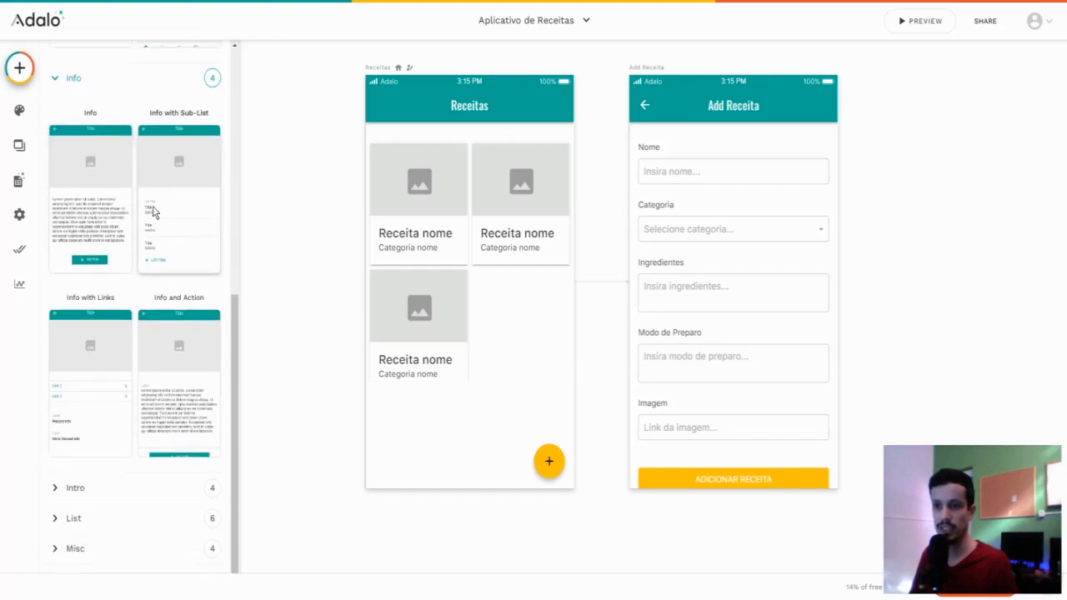
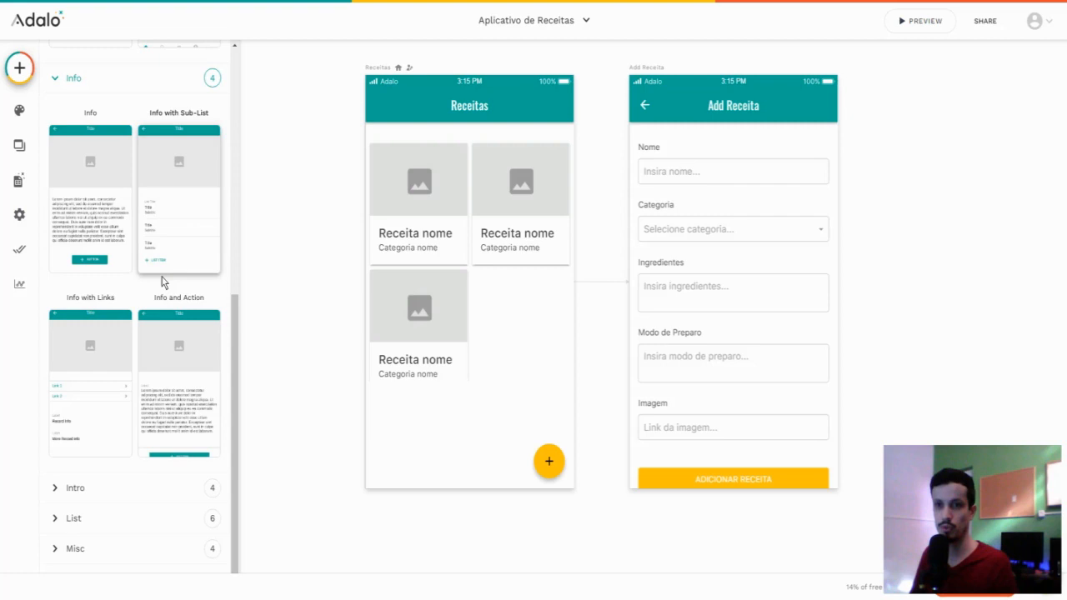
{"action": "left_click", "coordinate": [178, 171]}
{"action": "type", "text": "Info"}
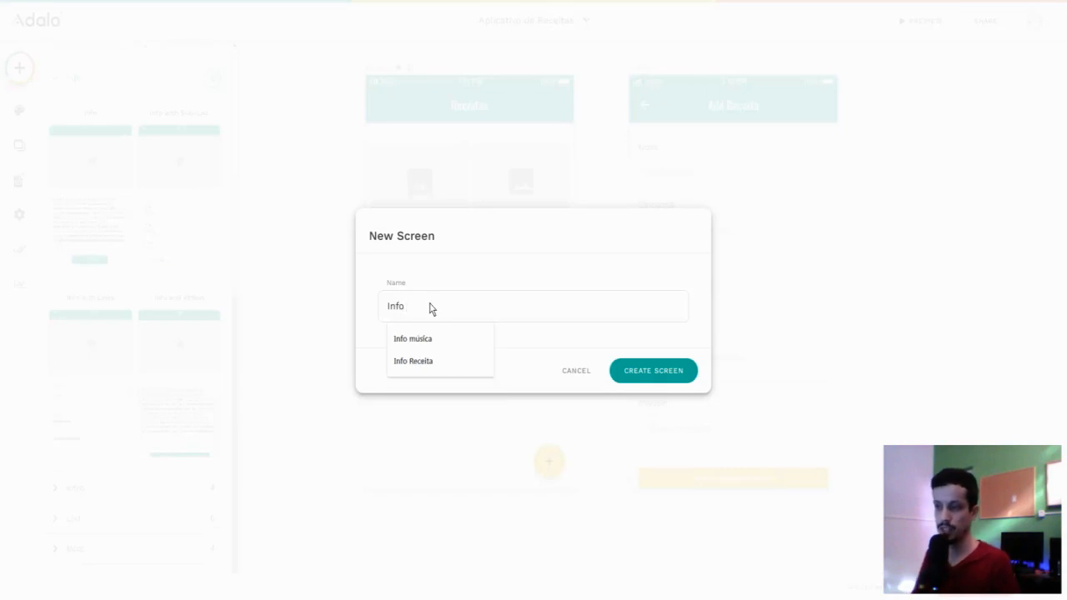
{"action": "left_click", "coordinate": [421, 368]}
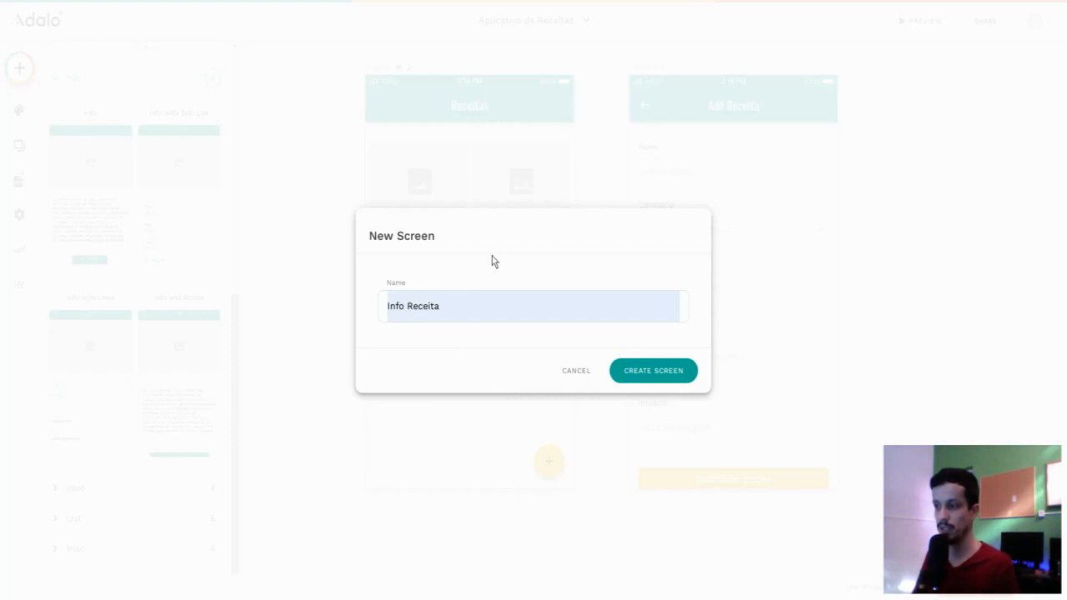
{"action": "left_click", "coordinate": [638, 371]}
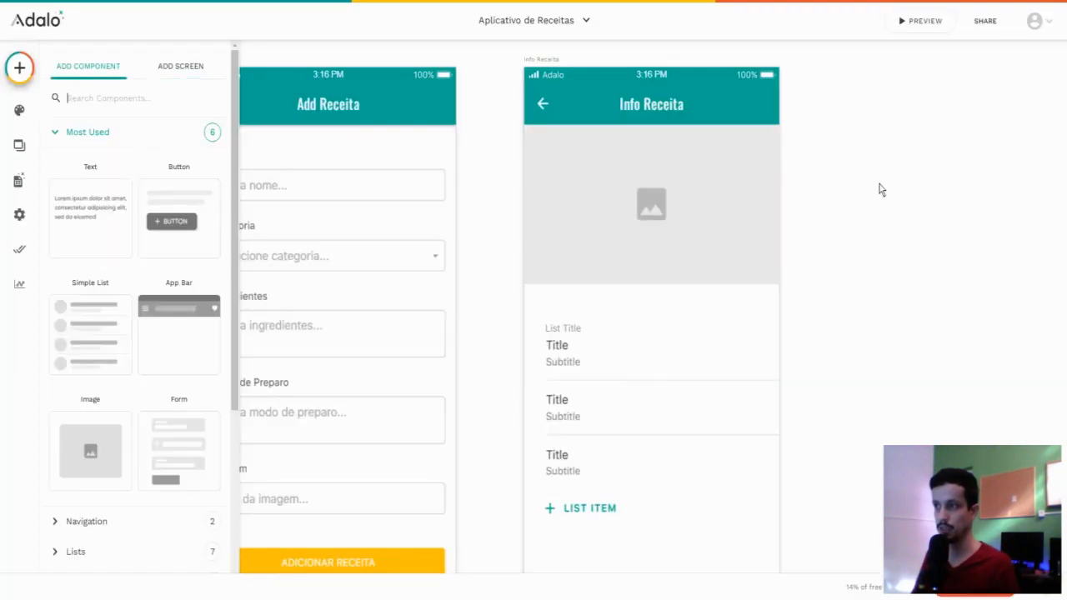
Step: Delete the List Item button, the simple list and the List Title text from the Info Receita screen, keeping the image
{"action": "left_click", "coordinate": [840, 198]}
{"action": "left_click_drag", "start_coordinate": [835, 195], "coordinate": [777, 183]}
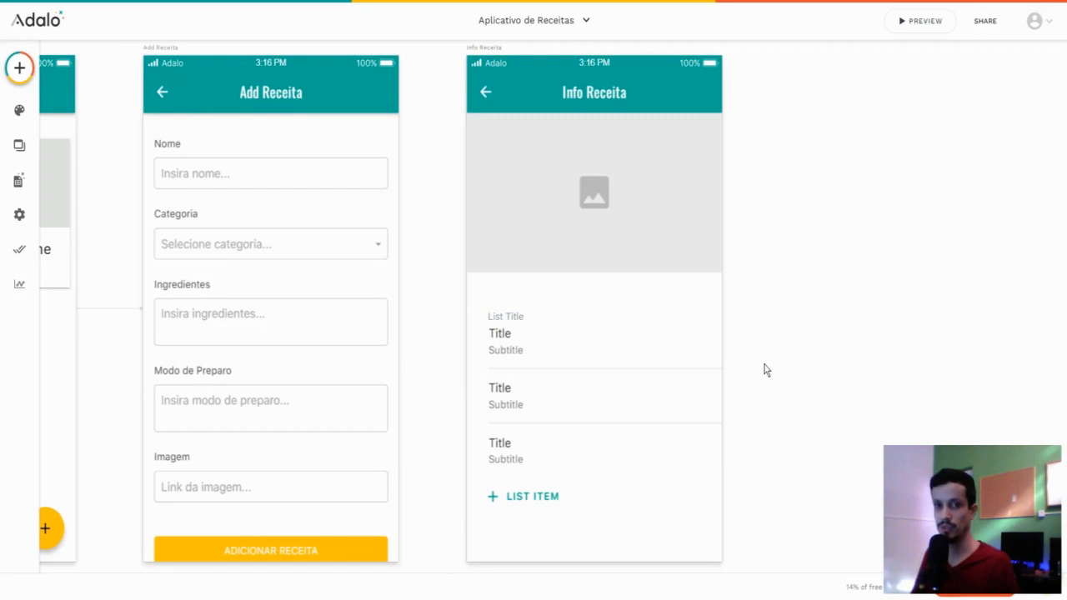
{"action": "left_click", "coordinate": [496, 505]}
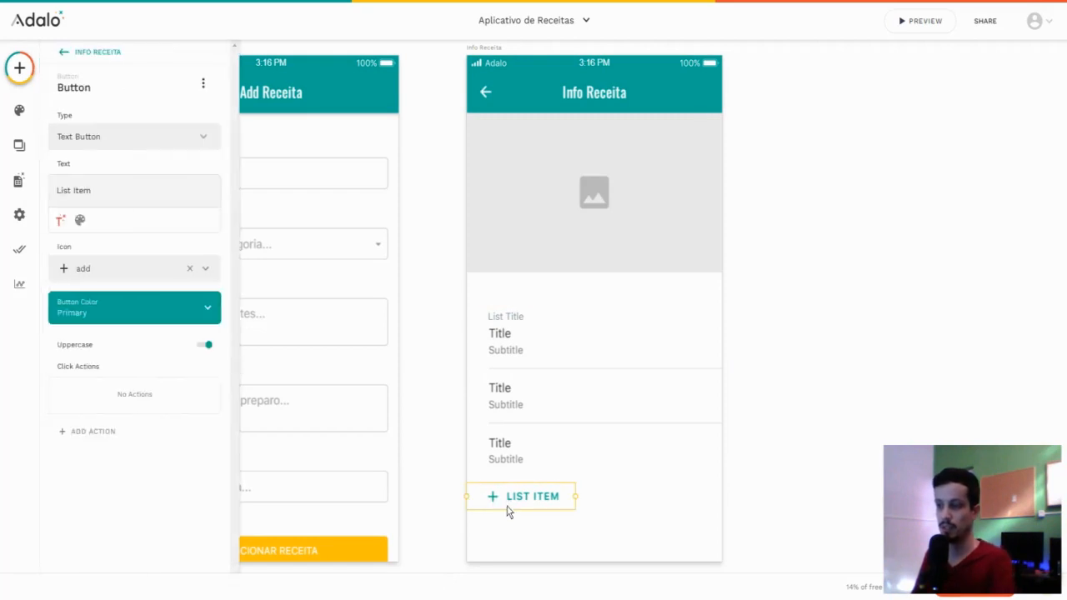
{"action": "key", "text": "Delete"}
{"action": "left_click", "coordinate": [556, 355]}
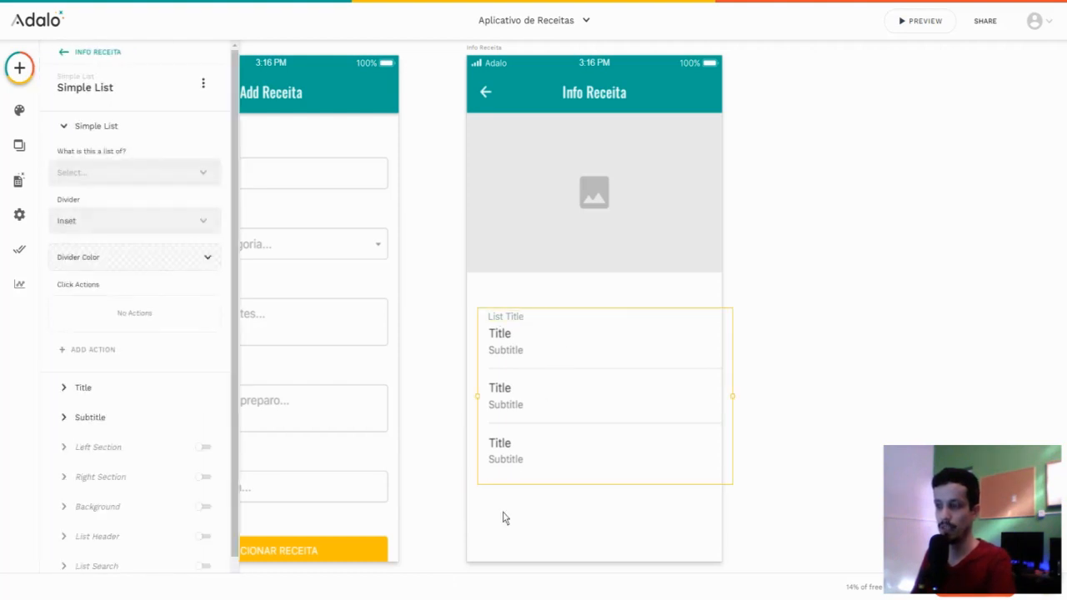
{"action": "key", "text": "Delete"}
{"action": "left_click", "coordinate": [520, 318]}
{"action": "key", "text": "Delete"}
{"action": "left_click", "coordinate": [596, 165]}
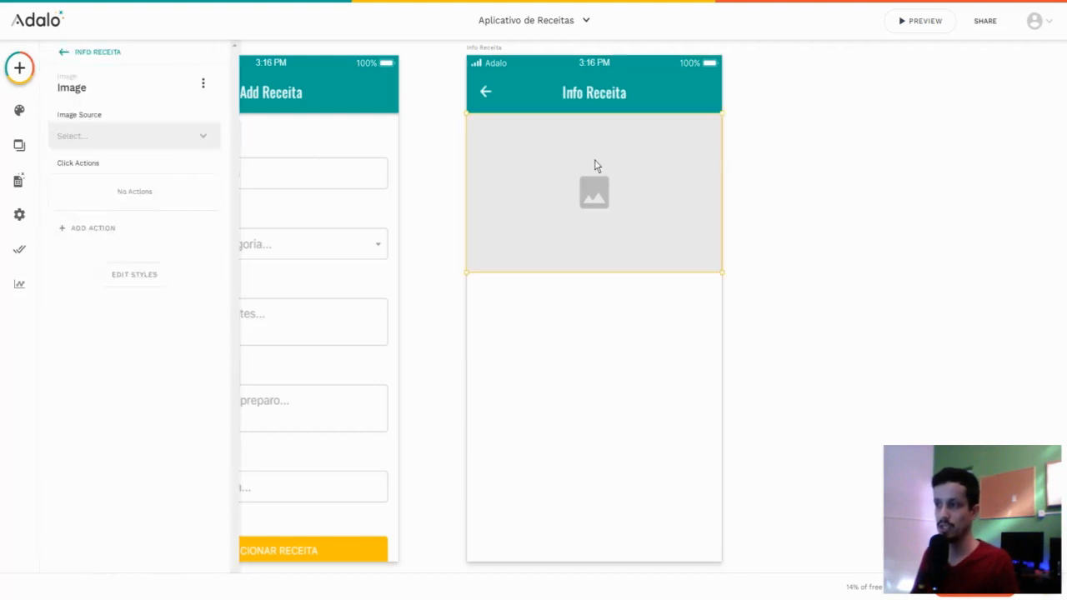
{"action": "left_click", "coordinate": [811, 197]}
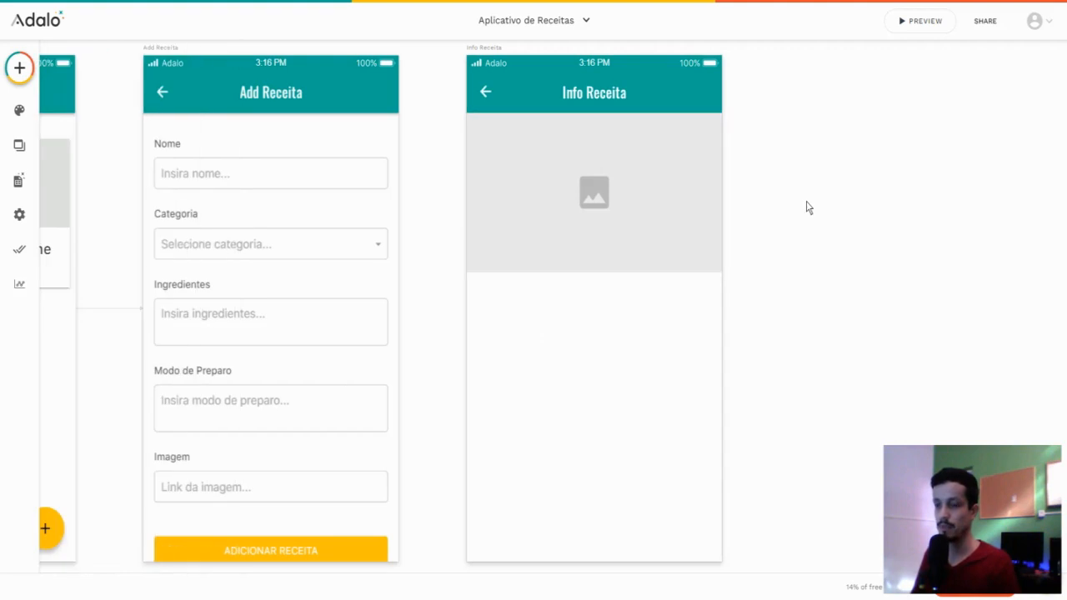
Step: Give the card list on the Receitas screen a link action that opens the Info Receita screen
{"action": "scroll", "coordinate": [806, 208], "scroll_direction": "down", "scroll_amount": 5}
{"action": "scroll", "coordinate": [746, 224], "scroll_direction": "up", "scroll_amount": 3}
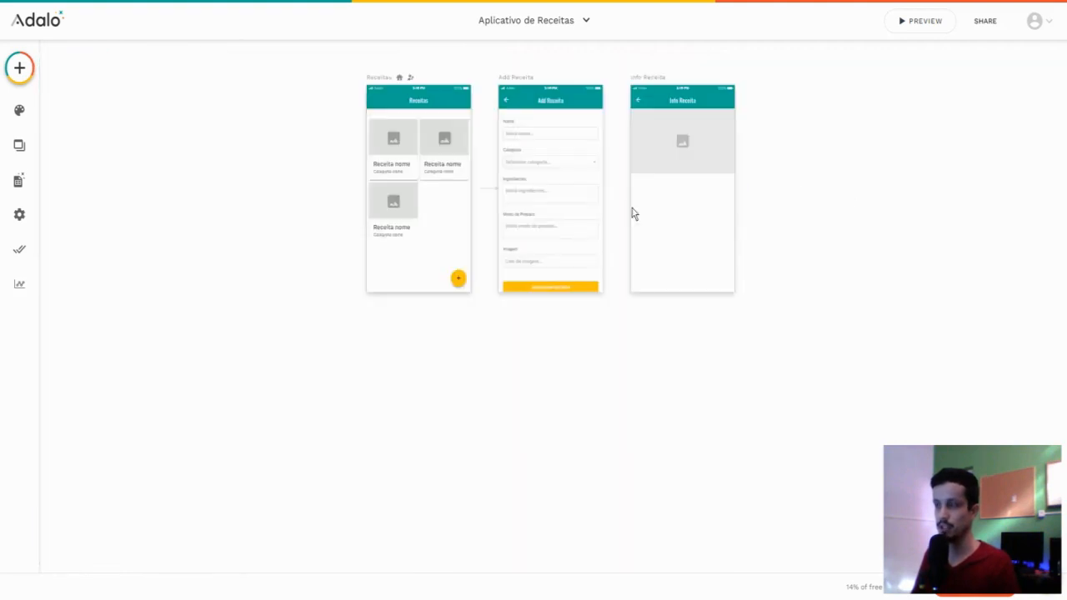
{"action": "scroll", "coordinate": [624, 189], "scroll_direction": "up", "scroll_amount": 4}
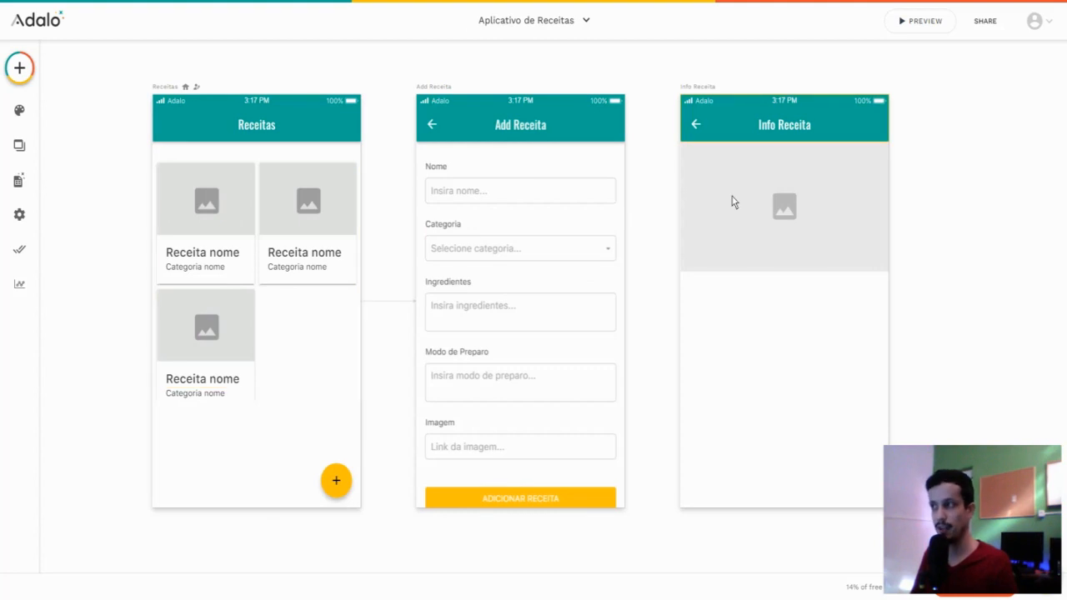
{"action": "left_click", "coordinate": [246, 267]}
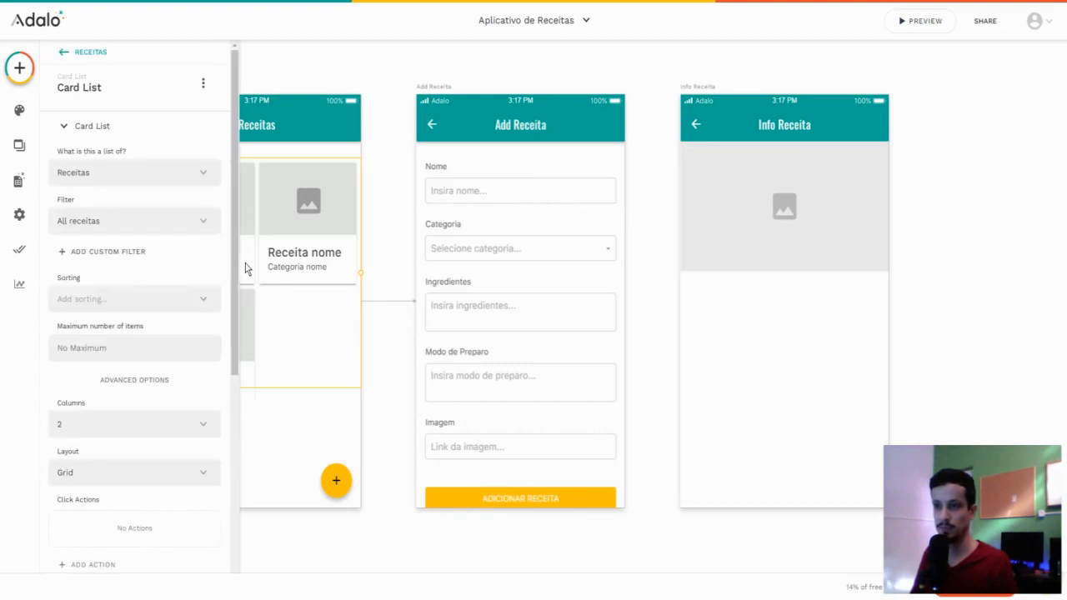
{"action": "scroll", "coordinate": [118, 208], "scroll_direction": "down", "scroll_amount": 3}
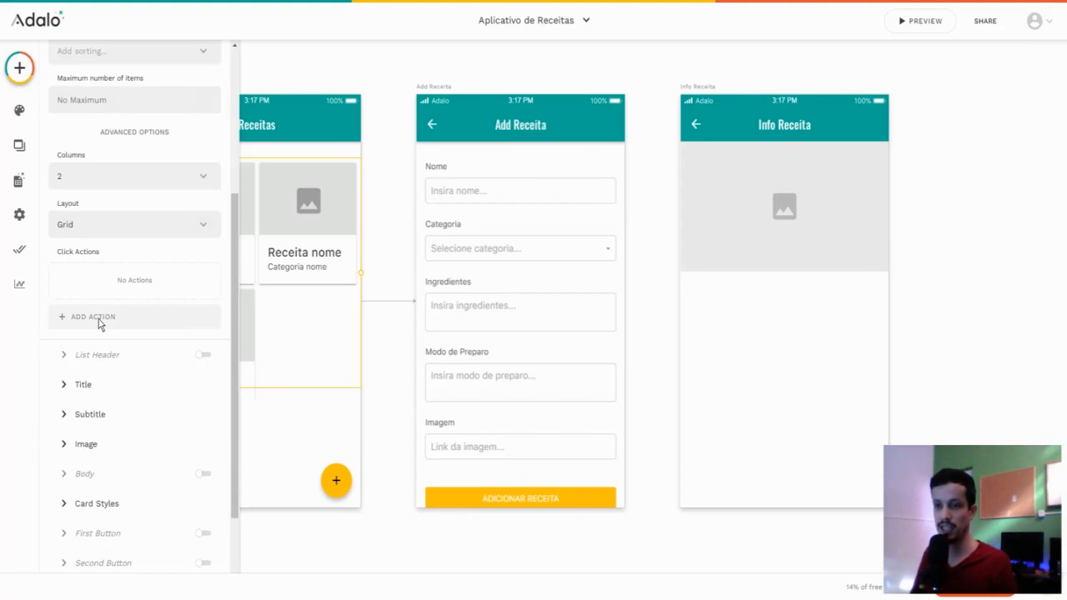
{"action": "left_click", "coordinate": [98, 320]}
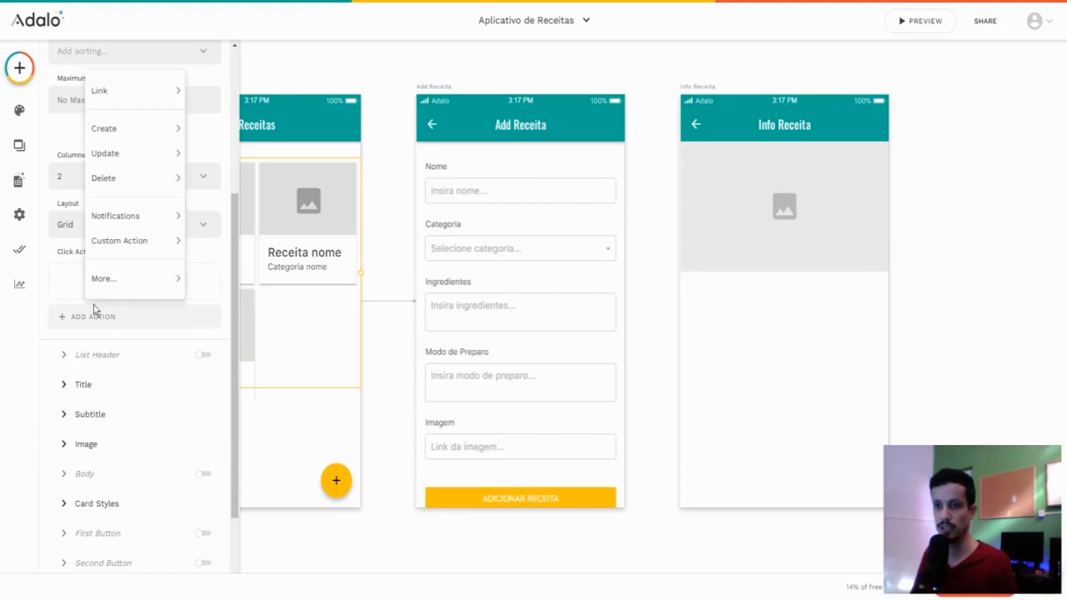
{"action": "mouse_move", "coordinate": [129, 77]}
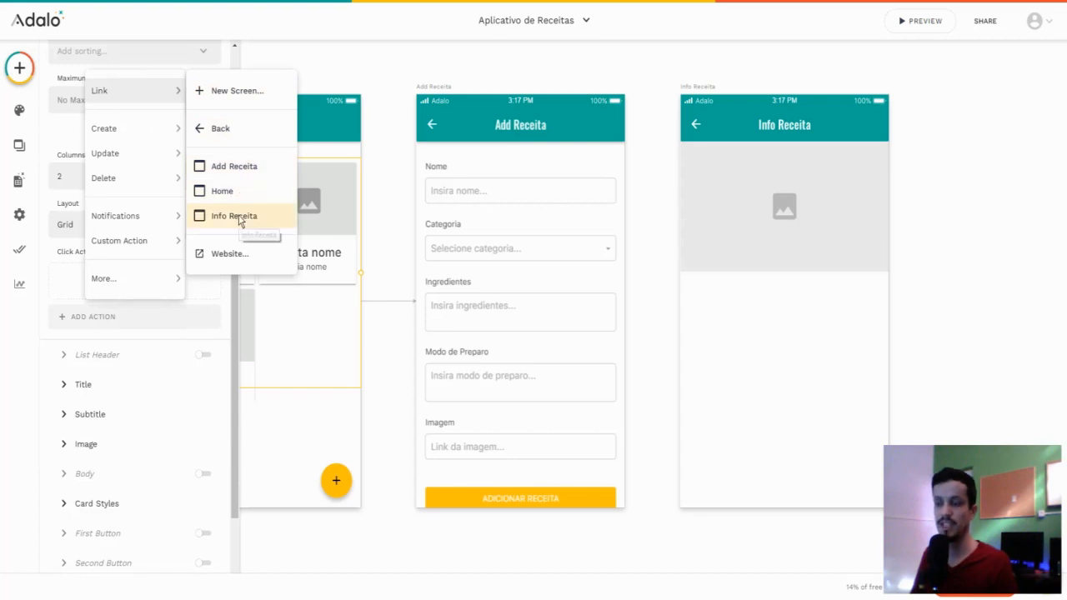
{"action": "left_click", "coordinate": [211, 219]}
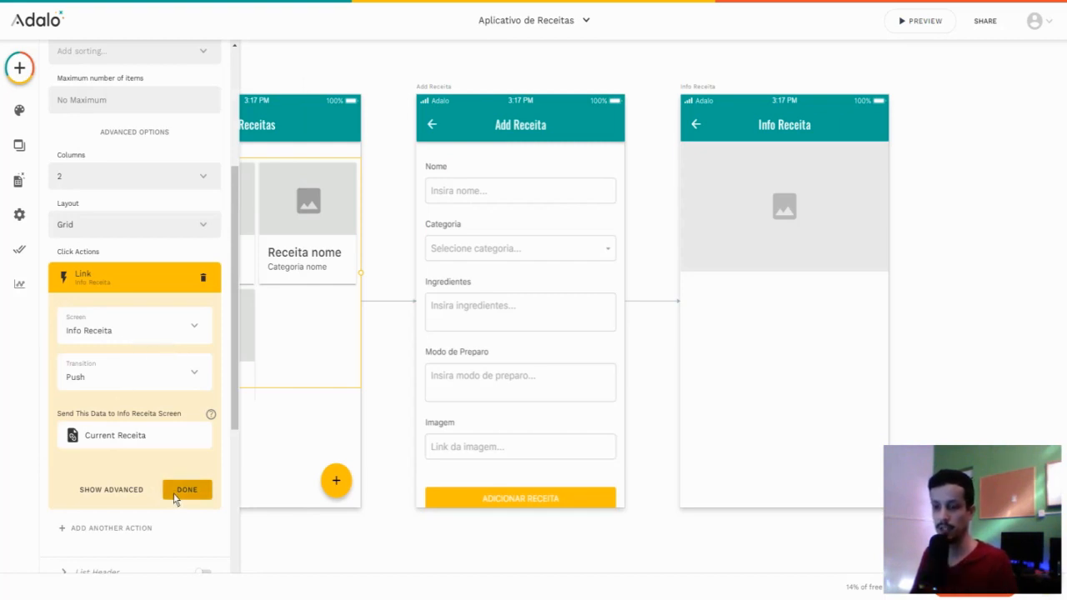
{"action": "left_click", "coordinate": [185, 490]}
{"action": "left_click", "coordinate": [649, 156]}
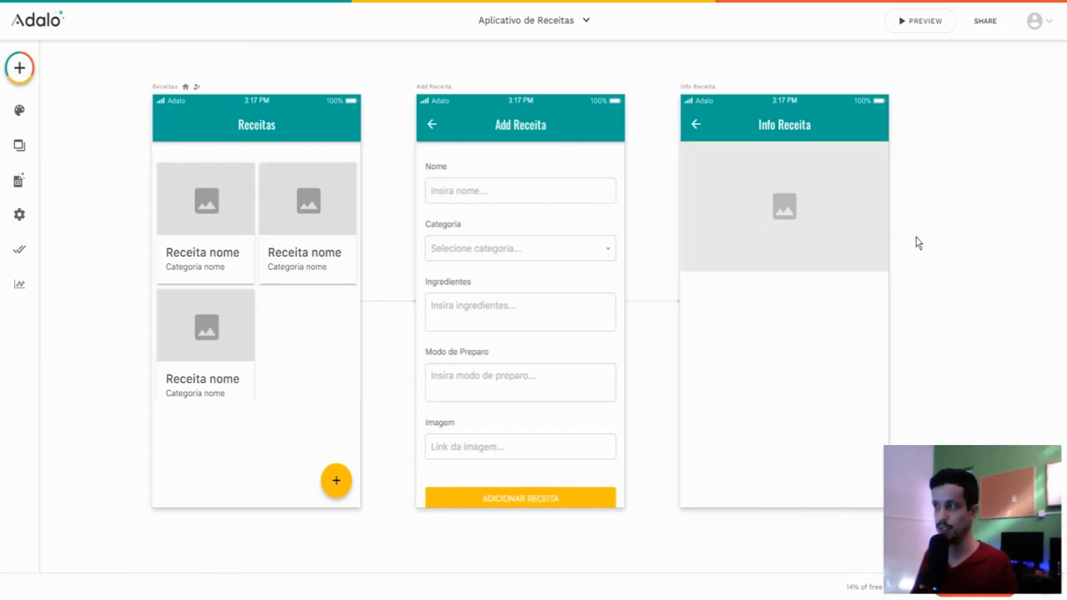
Step: Set the Info Receita image's source to URL and bind it to the current receita's Imagem
{"action": "scroll", "coordinate": [914, 237], "scroll_direction": "right", "scroll_amount": 4}
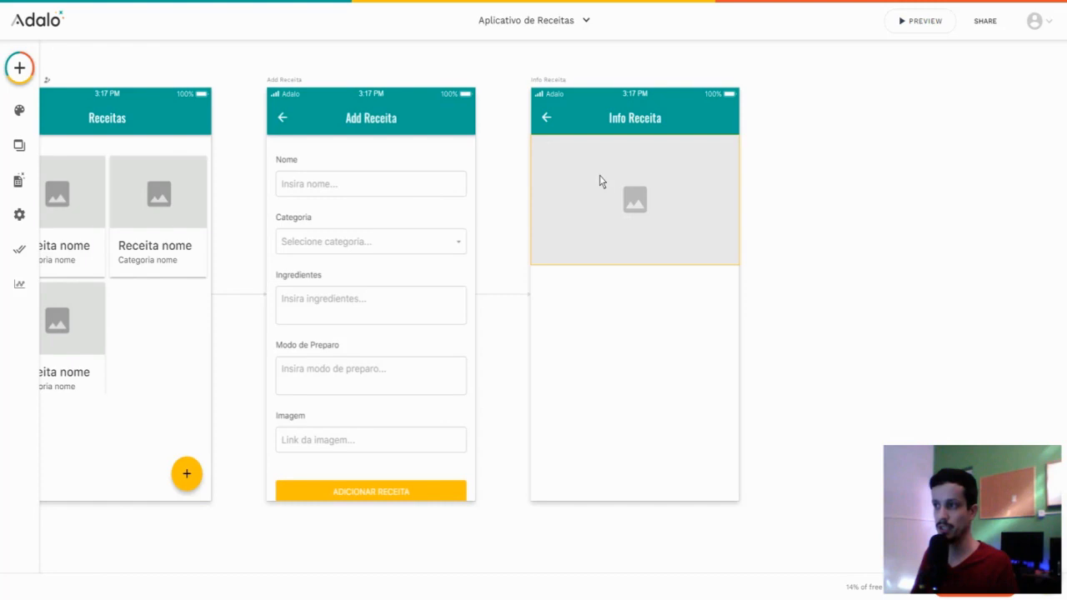
{"action": "left_click", "coordinate": [600, 181]}
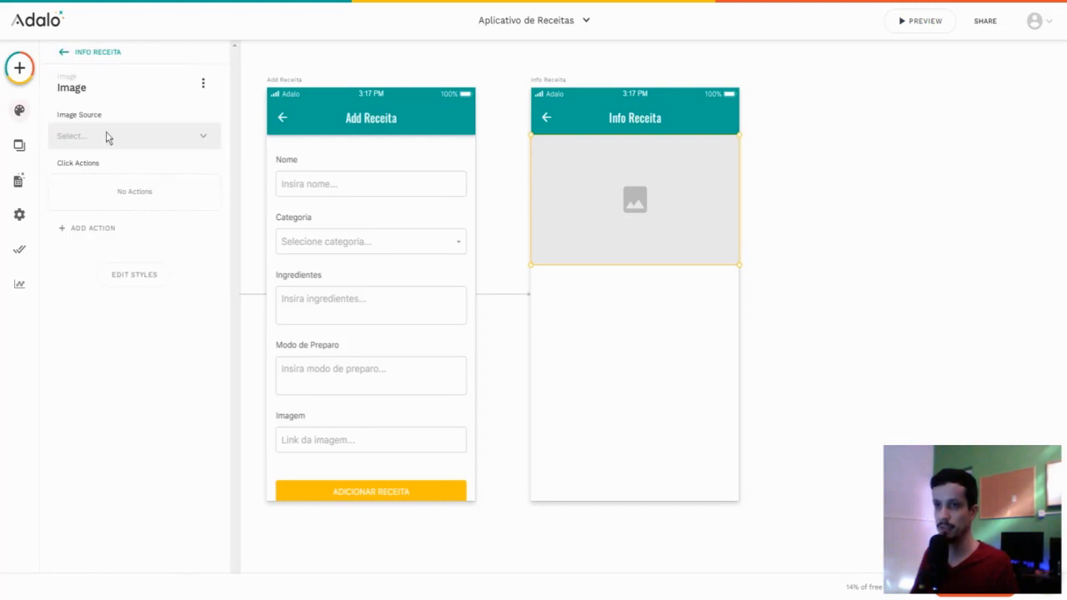
{"action": "left_click", "coordinate": [125, 138]}
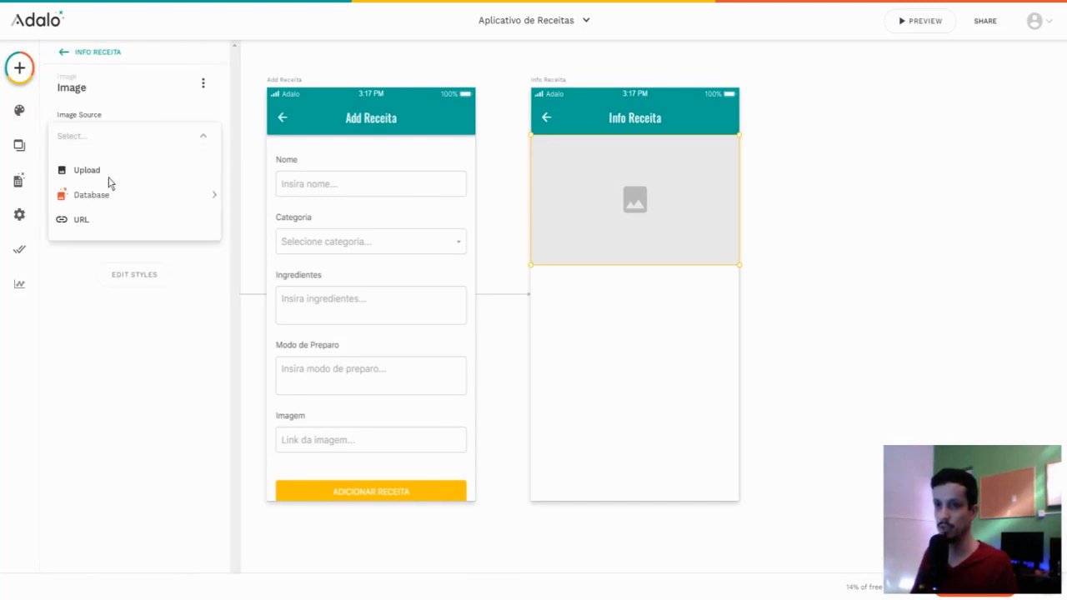
{"action": "left_click", "coordinate": [90, 222]}
{"action": "left_click", "coordinate": [203, 165]}
{"action": "mouse_move", "coordinate": [161, 209]}
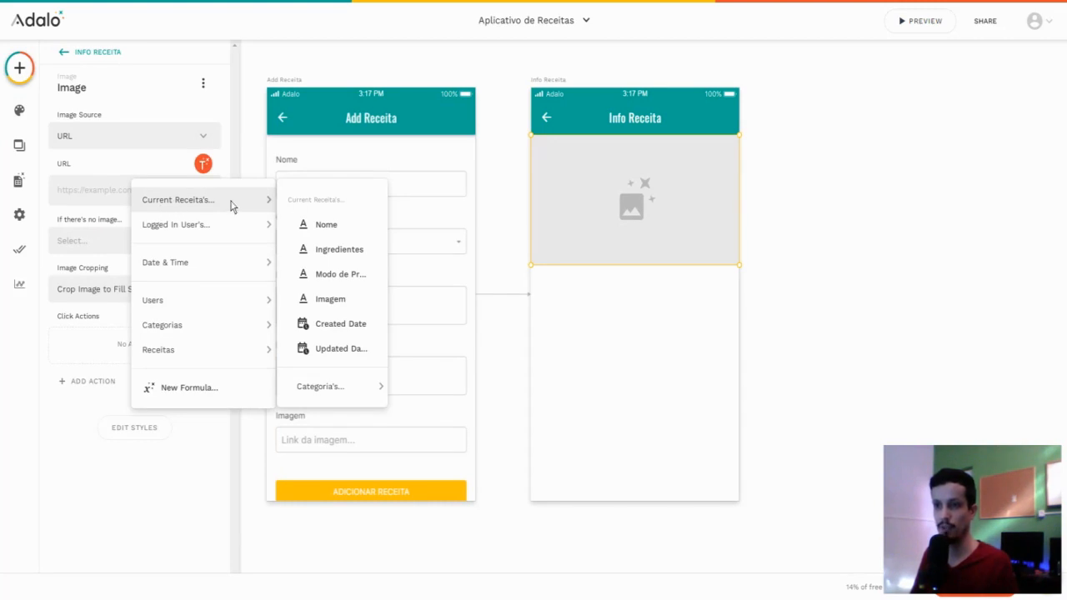
{"action": "left_click", "coordinate": [327, 300]}
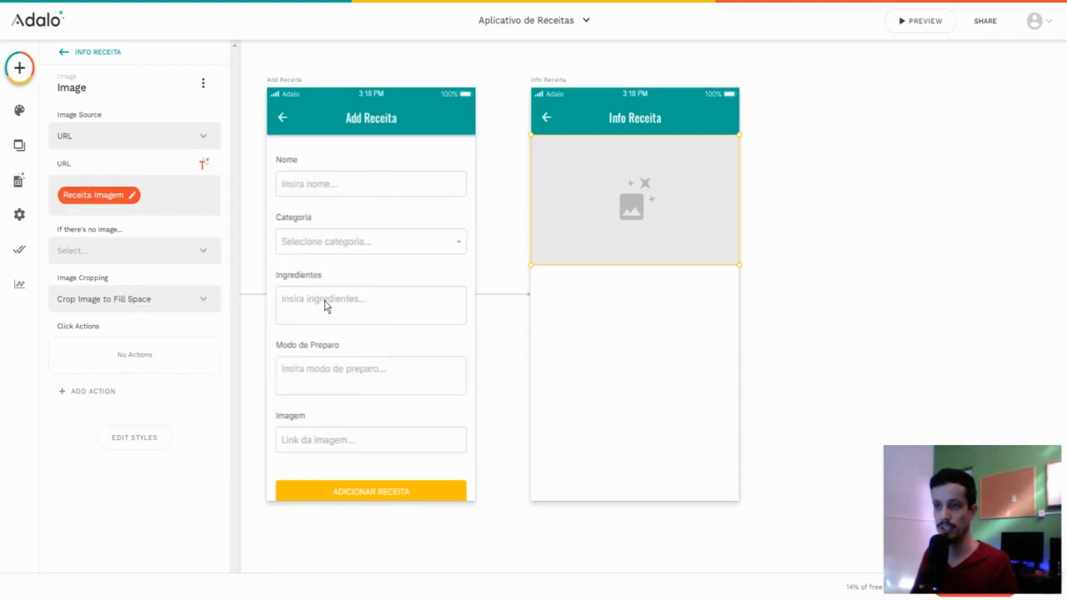
{"action": "left_click", "coordinate": [829, 189]}
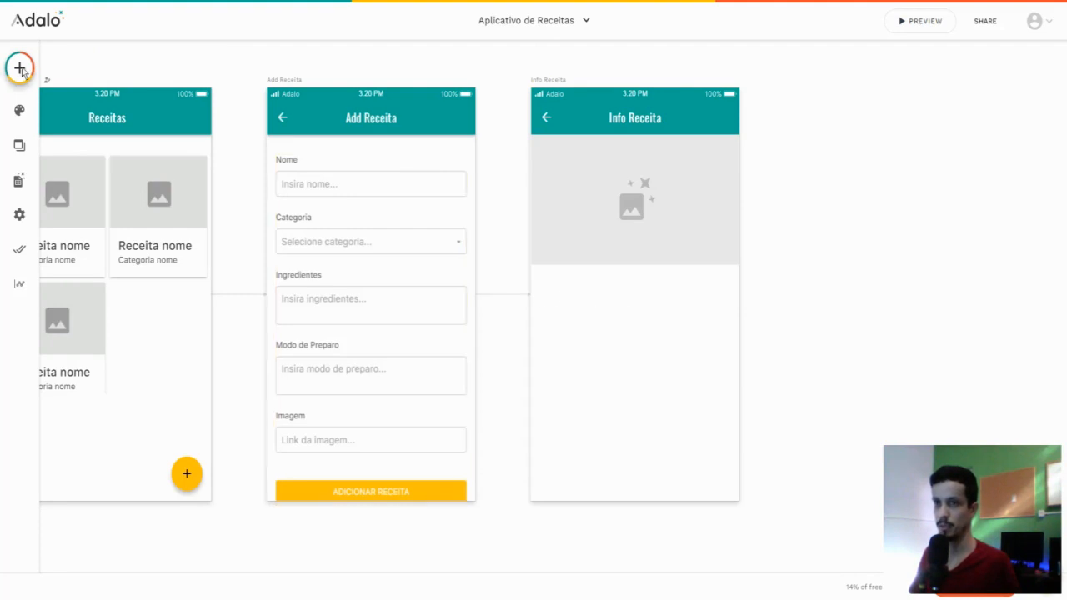
Step: Add a text component below the image on Info Receita and replace its text with the current receita's Nome
{"action": "left_click", "coordinate": [20, 68]}
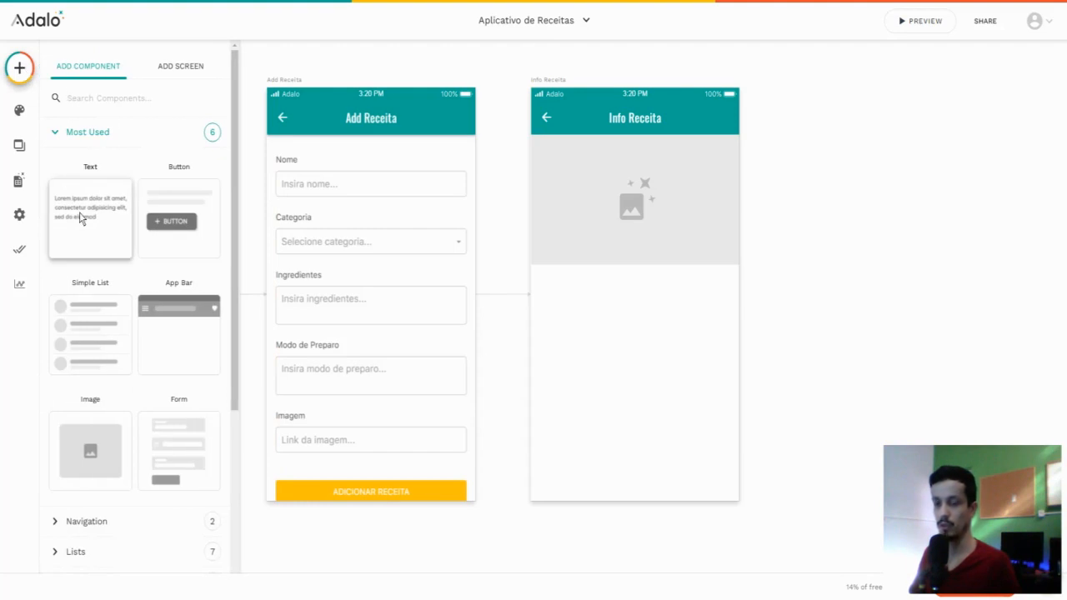
{"action": "left_click_drag", "start_coordinate": [80, 218], "coordinate": [567, 298]}
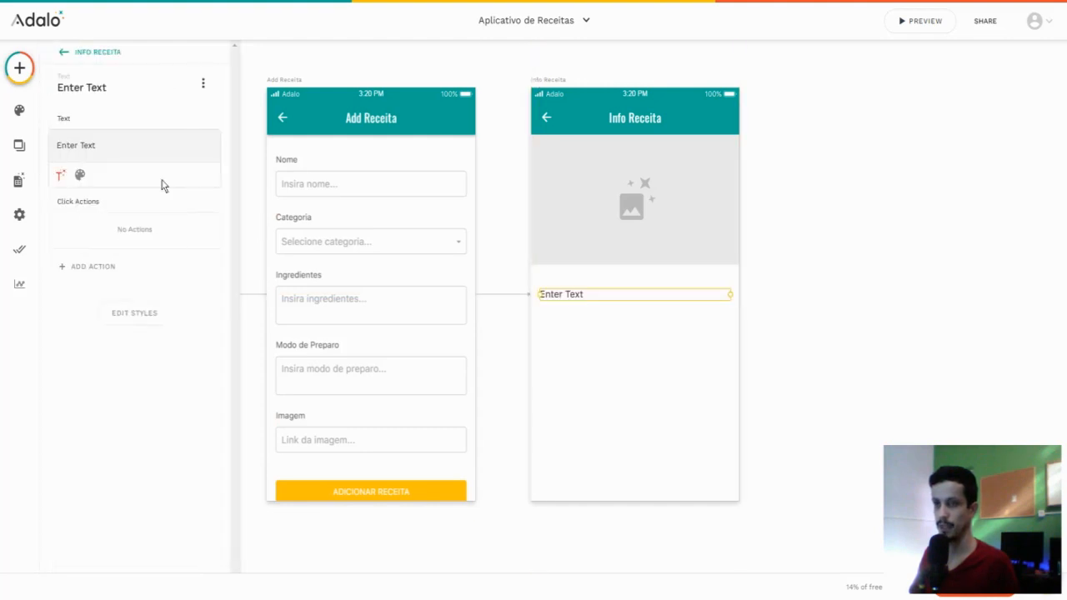
{"action": "triple_click", "coordinate": [119, 152]}
{"action": "key", "text": "BackSpace"}
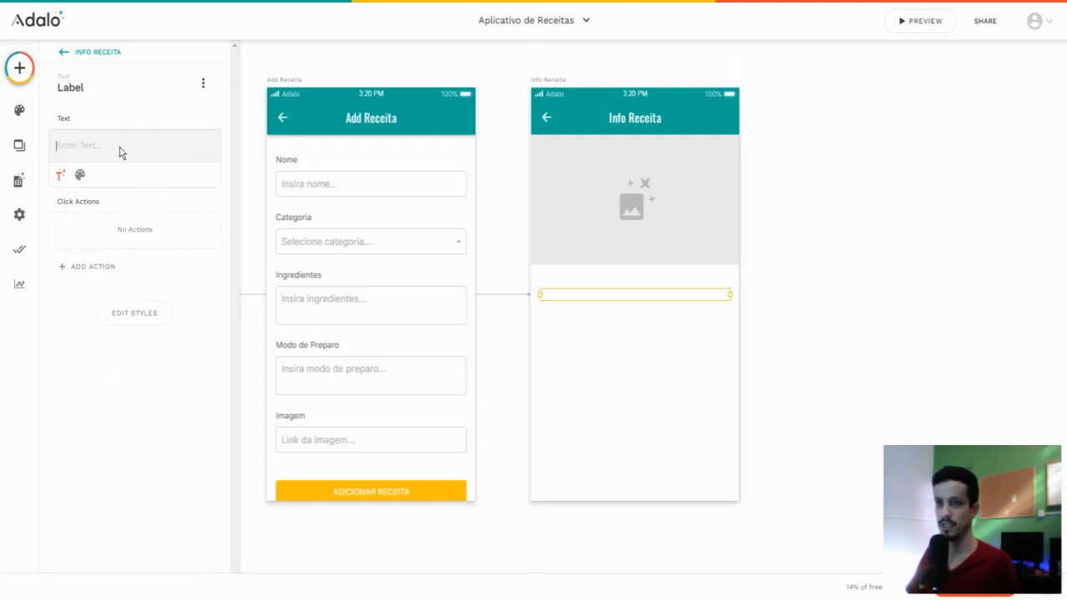
{"action": "left_click", "coordinate": [60, 175]}
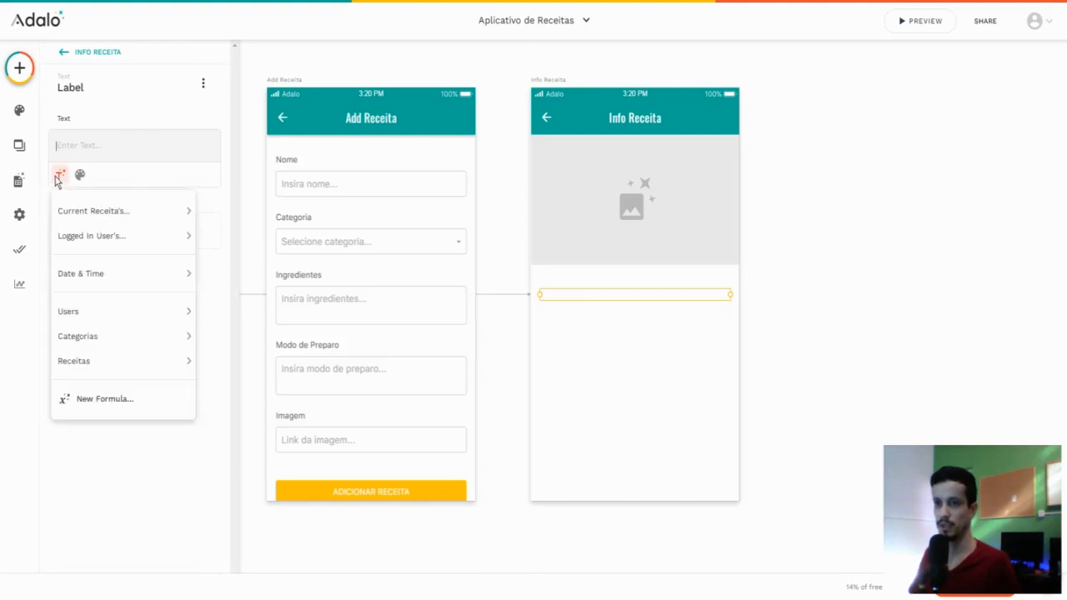
{"action": "mouse_move", "coordinate": [55, 215]}
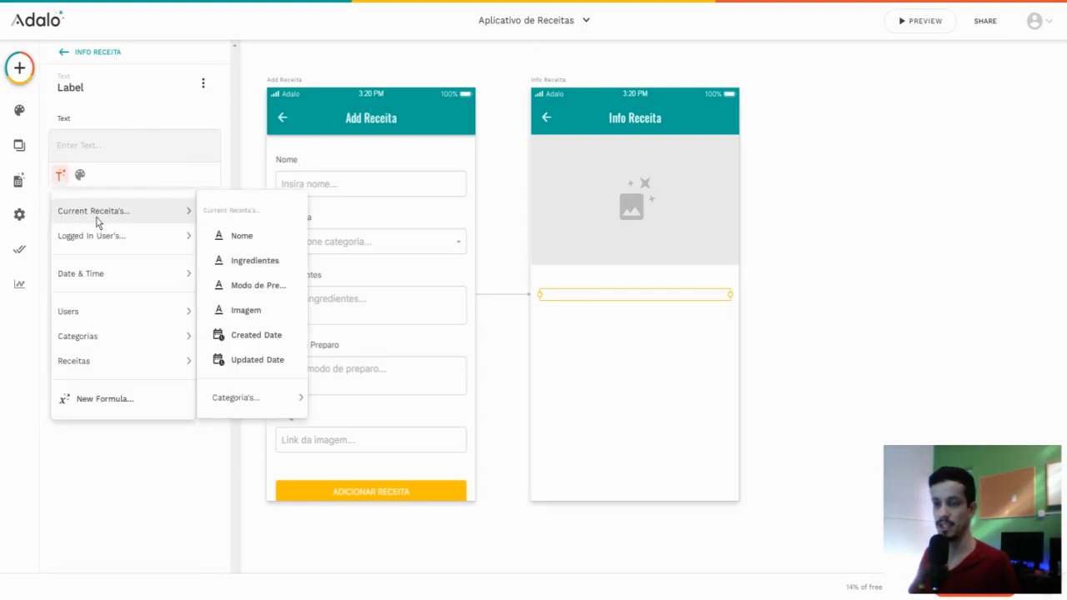
{"action": "left_click", "coordinate": [255, 240]}
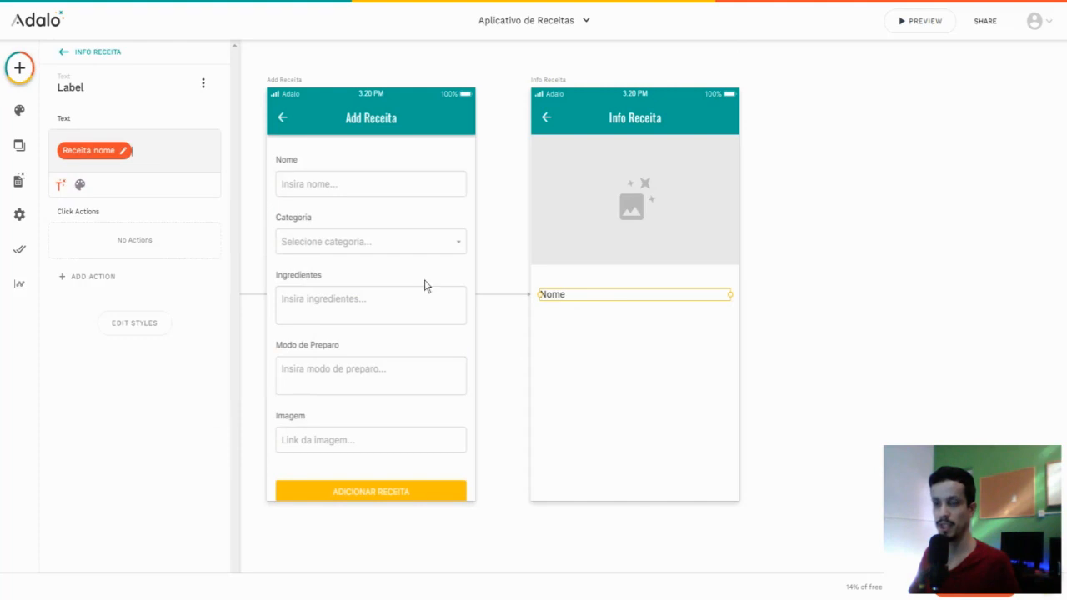
Step: Set the font size of the recipe name text to 18
{"action": "left_click", "coordinate": [80, 185]}
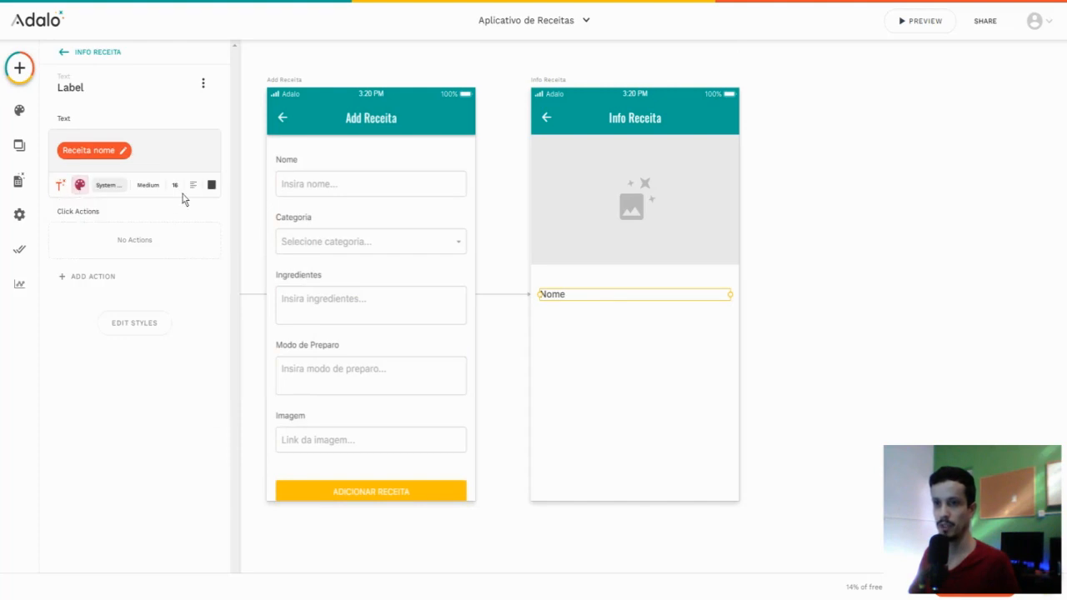
{"action": "key", "text": "BackSpace"}
{"action": "type", "text": "8"}
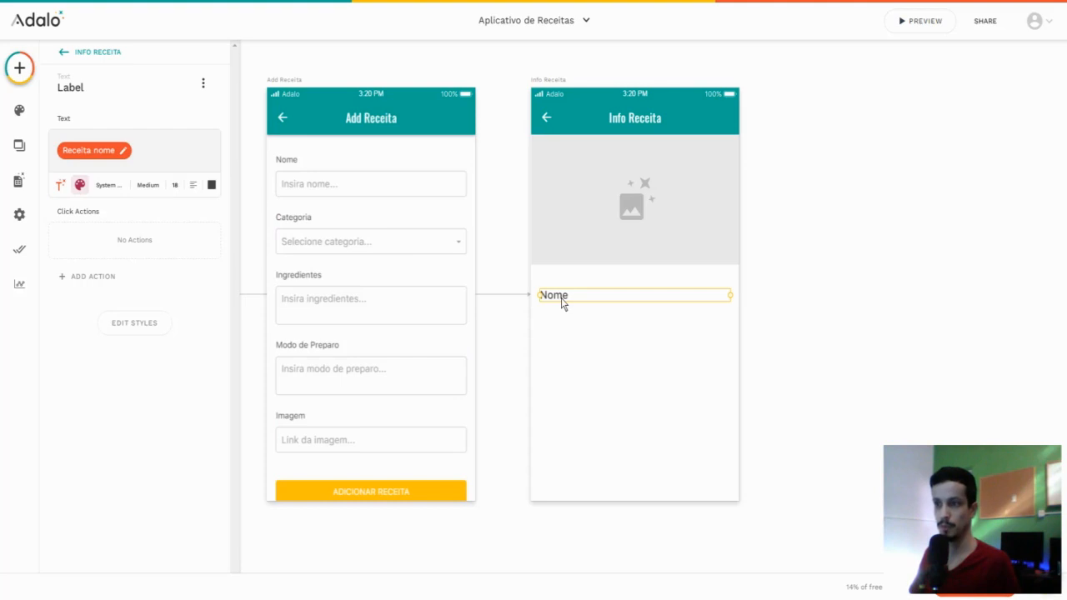
Step: Duplicate the recipe name text on Info Receita and place the copy directly beneath the original
{"action": "left_click", "coordinate": [825, 276]}
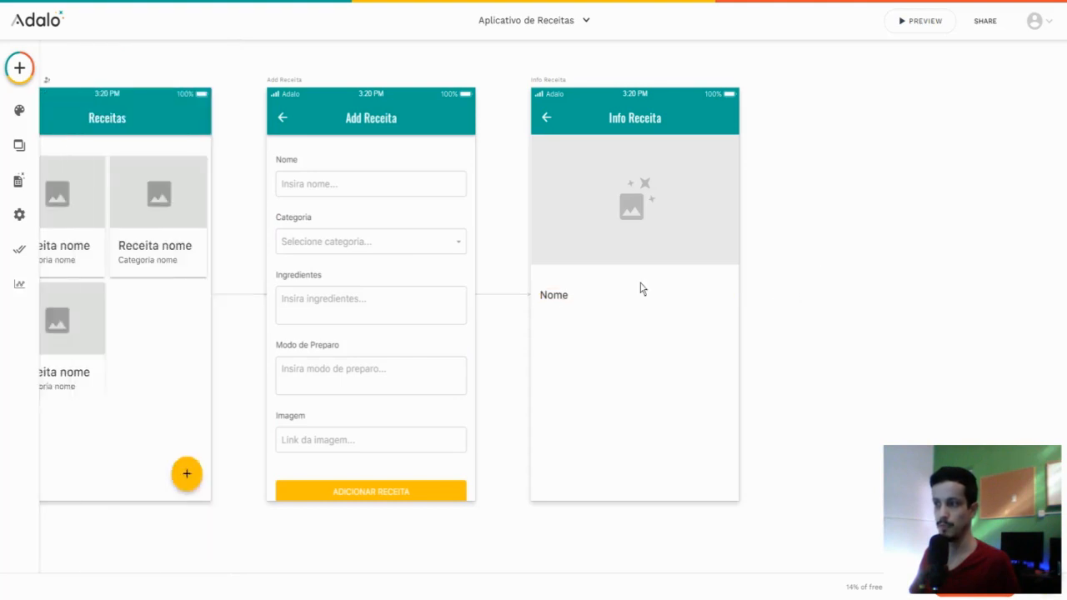
{"action": "left_click", "coordinate": [577, 297]}
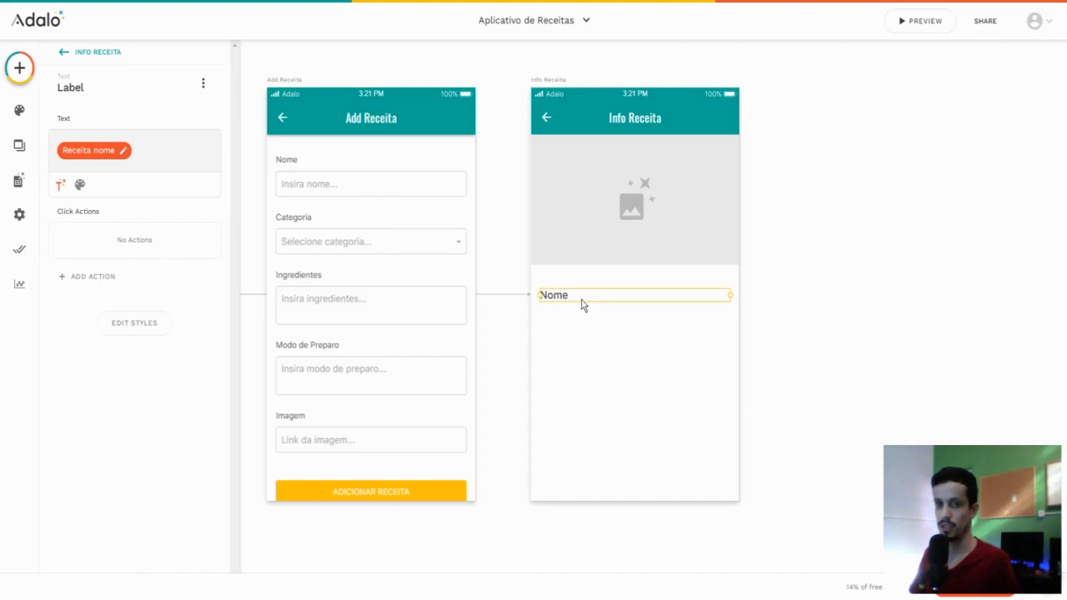
{"action": "key", "text": "ctrl+v"}
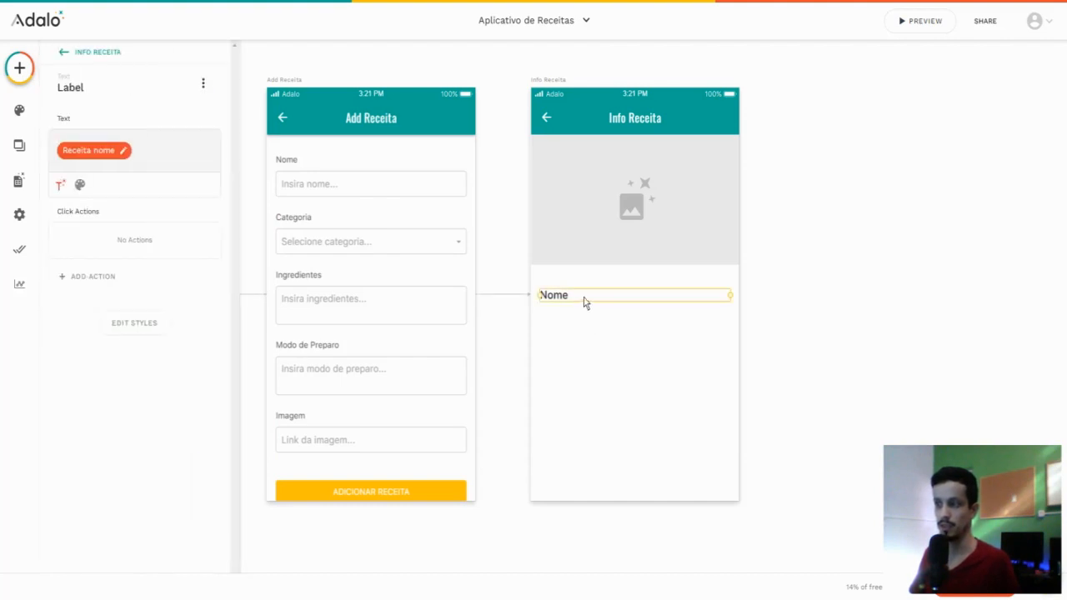
{"action": "left_click_drag", "start_coordinate": [584, 301], "coordinate": [586, 317]}
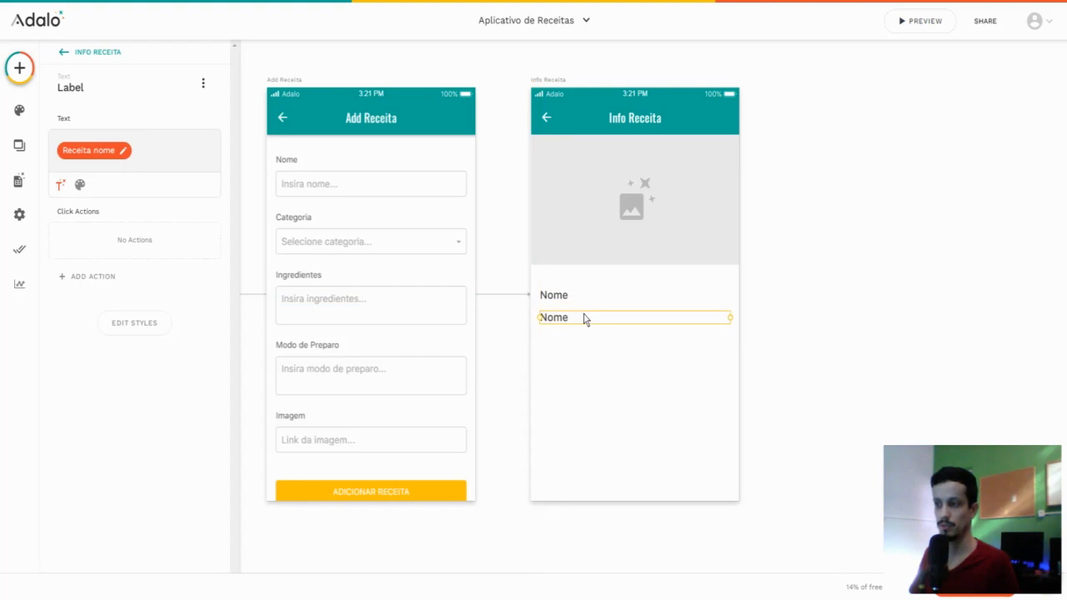
{"action": "left_click", "coordinate": [588, 302]}
{"action": "left_click", "coordinate": [581, 326]}
{"action": "left_click_drag", "start_coordinate": [575, 322], "coordinate": [575, 318]}
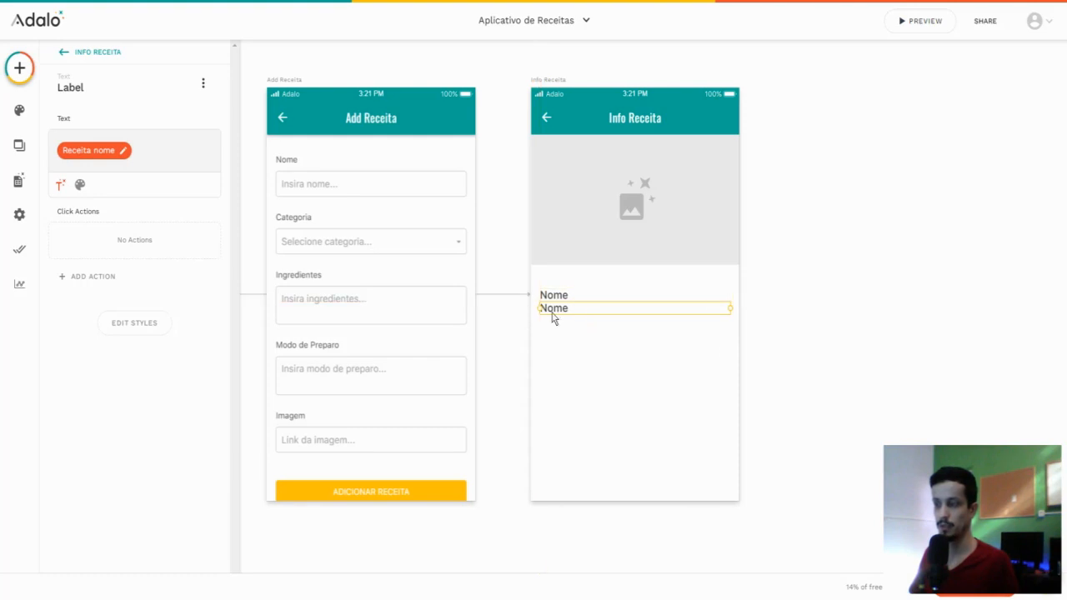
Step: Replace the copied text's content with the Nome of the current receita's Categoria
{"action": "left_click", "coordinate": [125, 153]}
{"action": "left_click", "coordinate": [201, 184]}
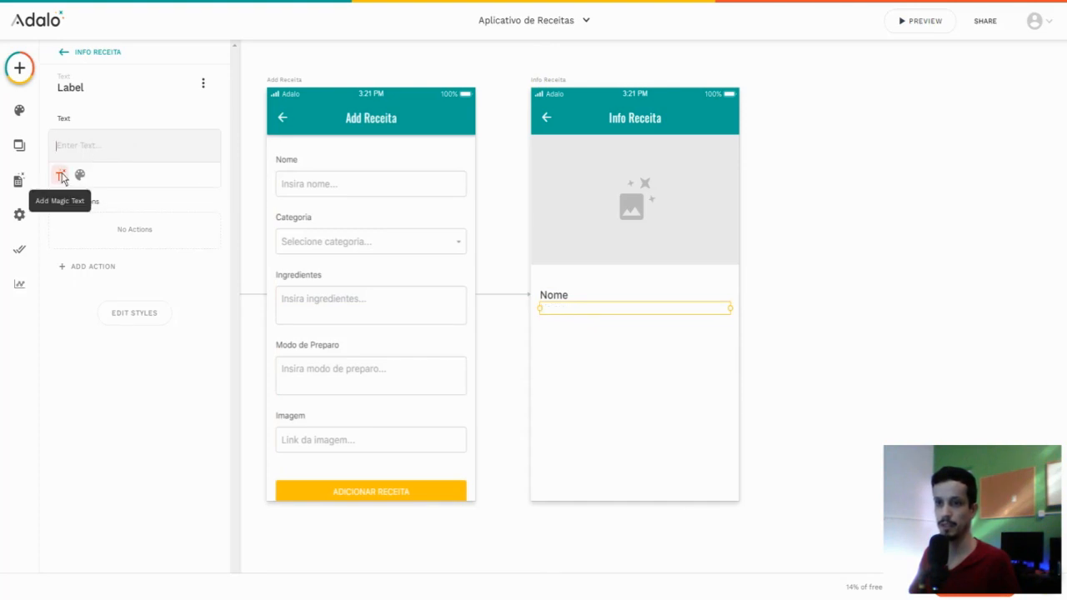
{"action": "left_click", "coordinate": [60, 175]}
{"action": "mouse_move", "coordinate": [91, 210]}
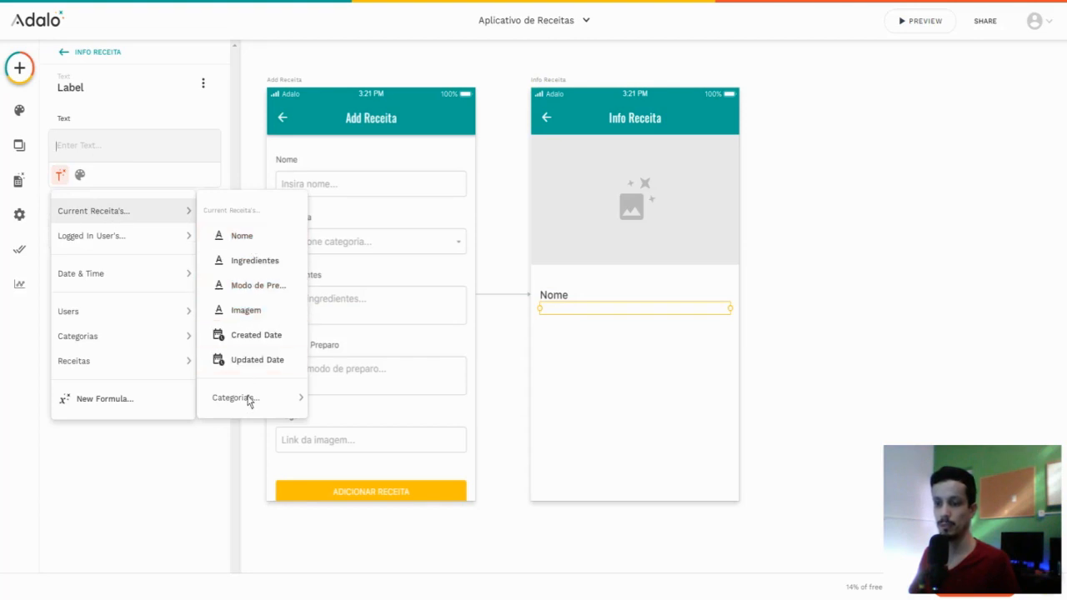
{"action": "mouse_move", "coordinate": [247, 400]}
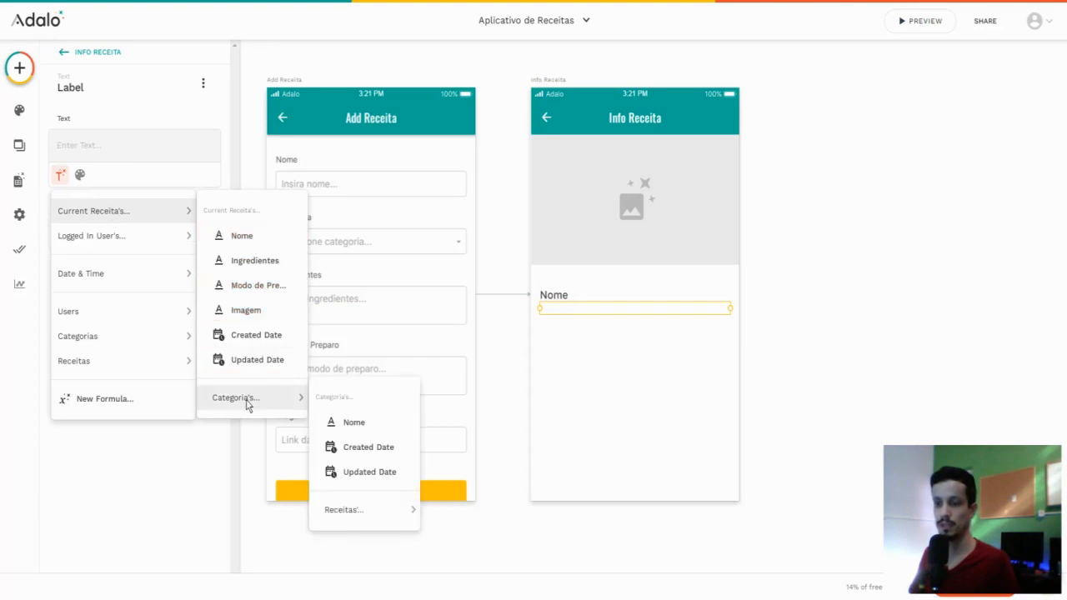
{"action": "left_click", "coordinate": [354, 424]}
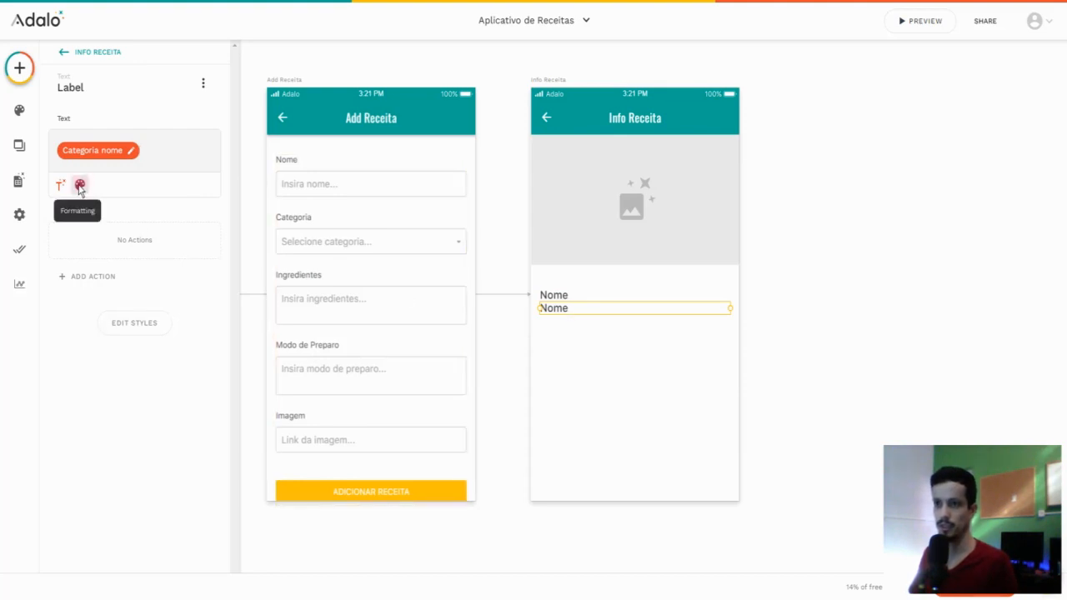
Step: Set the category name text's color to green, hex 00B327
{"action": "left_click", "coordinate": [80, 187]}
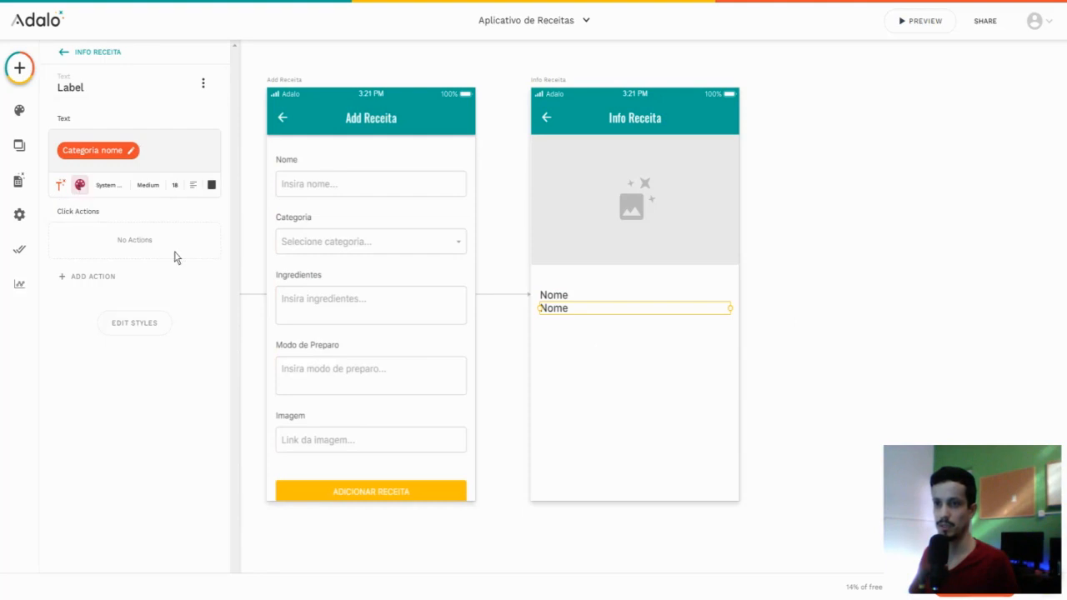
{"action": "left_click", "coordinate": [211, 185]}
{"action": "double_click", "coordinate": [170, 327]}
{"action": "key", "text": "ctrl+v"}
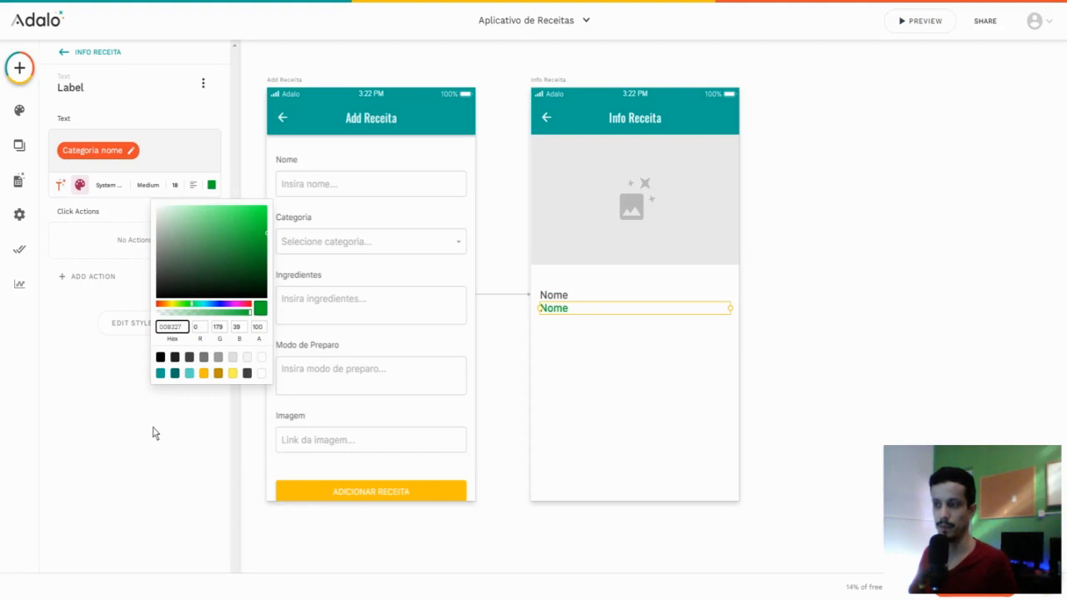
{"action": "left_click", "coordinate": [155, 433]}
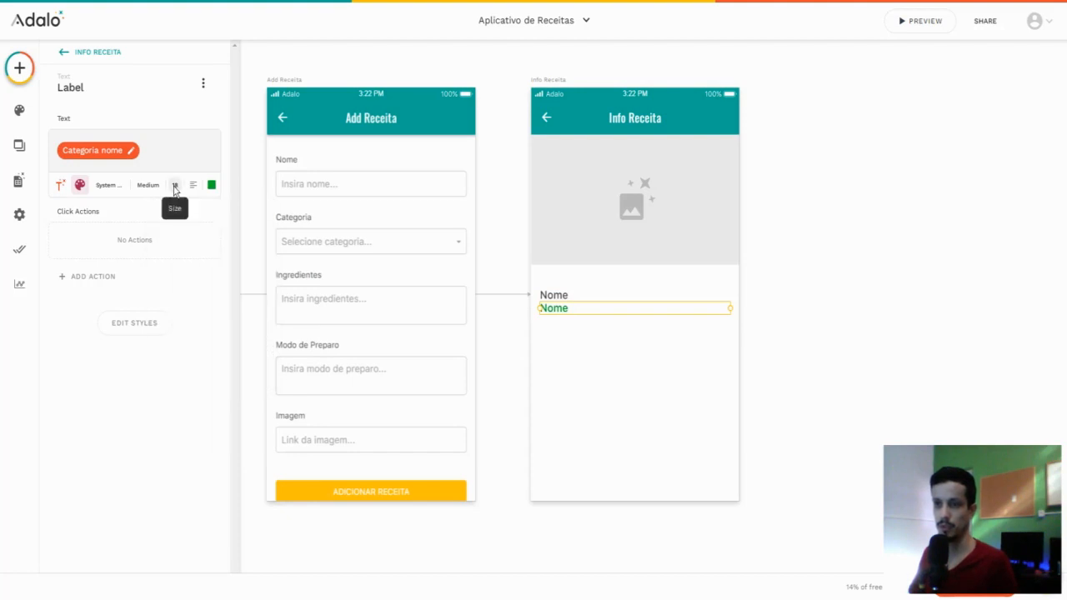
Step: Set the category name text's font size to 13 and position it with a small gap under the recipe name
{"action": "type", "text": "12"}
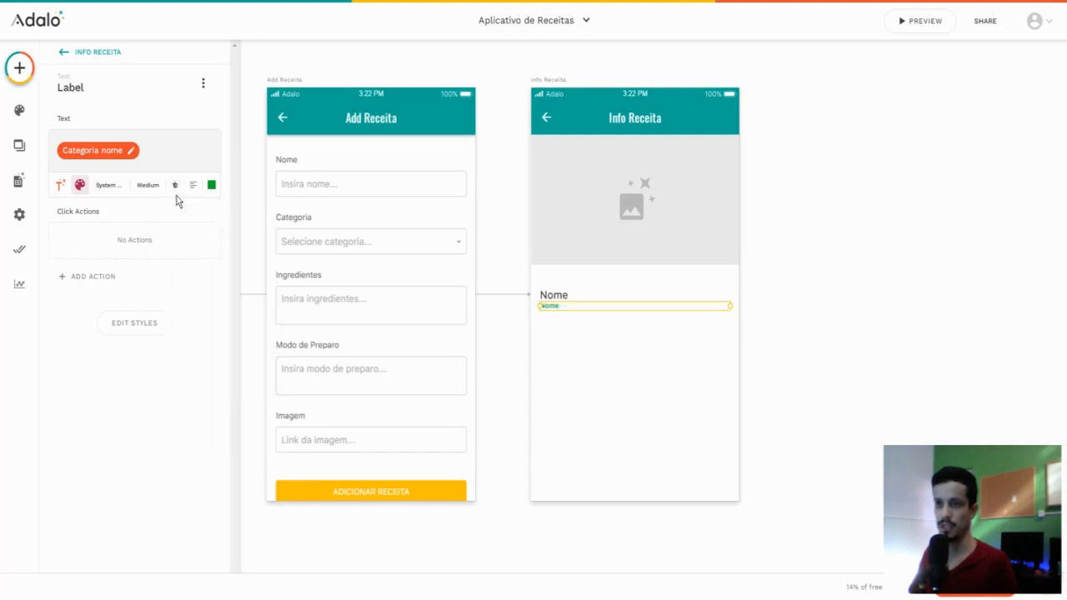
{"action": "left_click", "coordinate": [177, 185]}
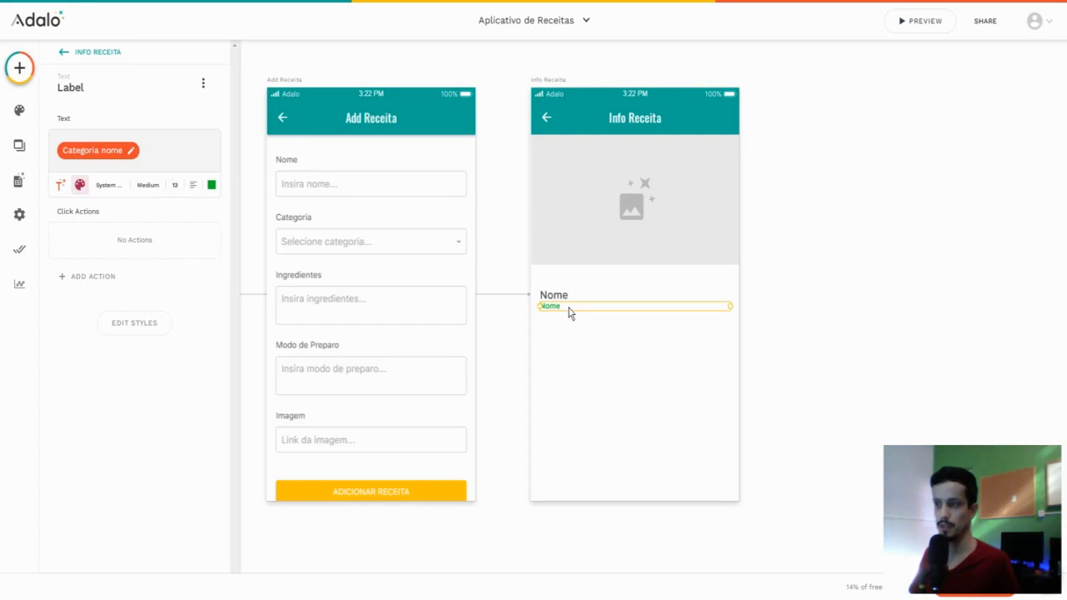
{"action": "left_click_drag", "start_coordinate": [577, 312], "coordinate": [567, 313]}
{"action": "left_click", "coordinate": [715, 296]}
{"action": "left_click", "coordinate": [774, 289]}
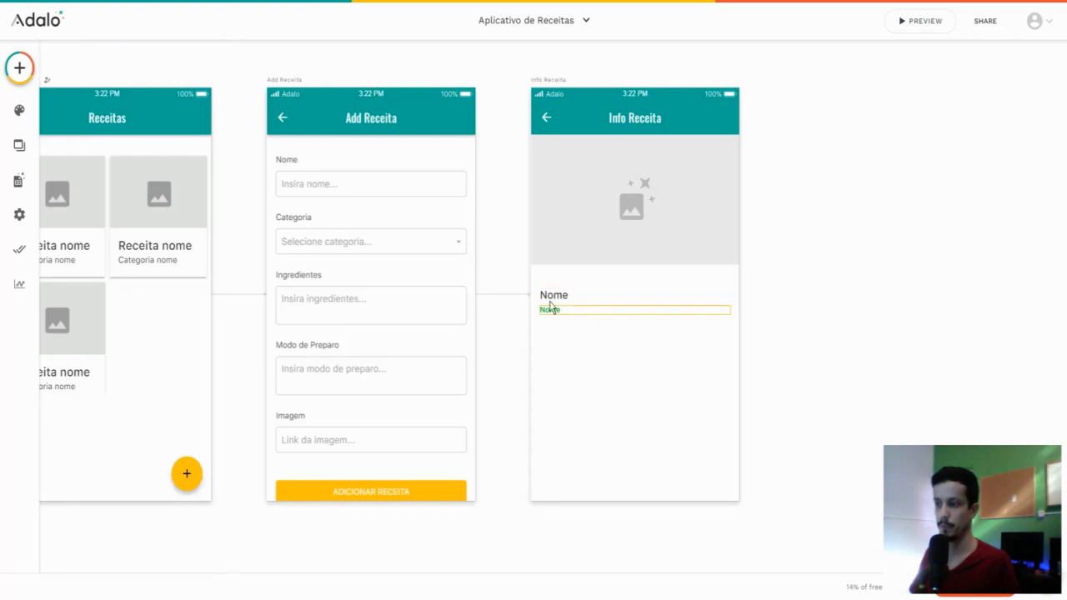
{"action": "left_click", "coordinate": [553, 299]}
{"action": "left_click", "coordinate": [556, 312]}
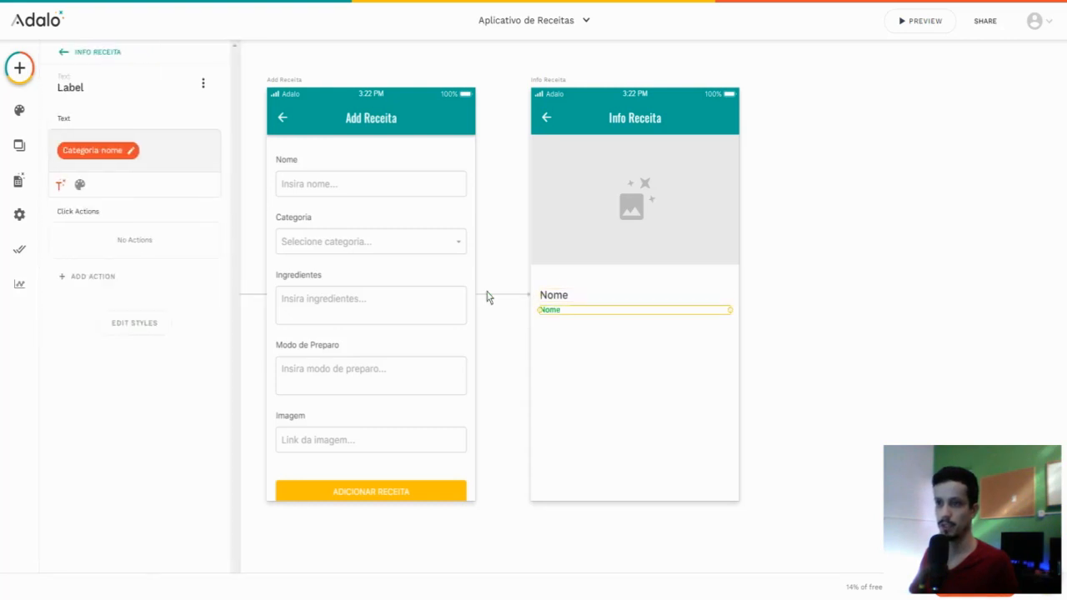
{"action": "left_click", "coordinate": [560, 298]}
{"action": "left_click", "coordinate": [563, 314]}
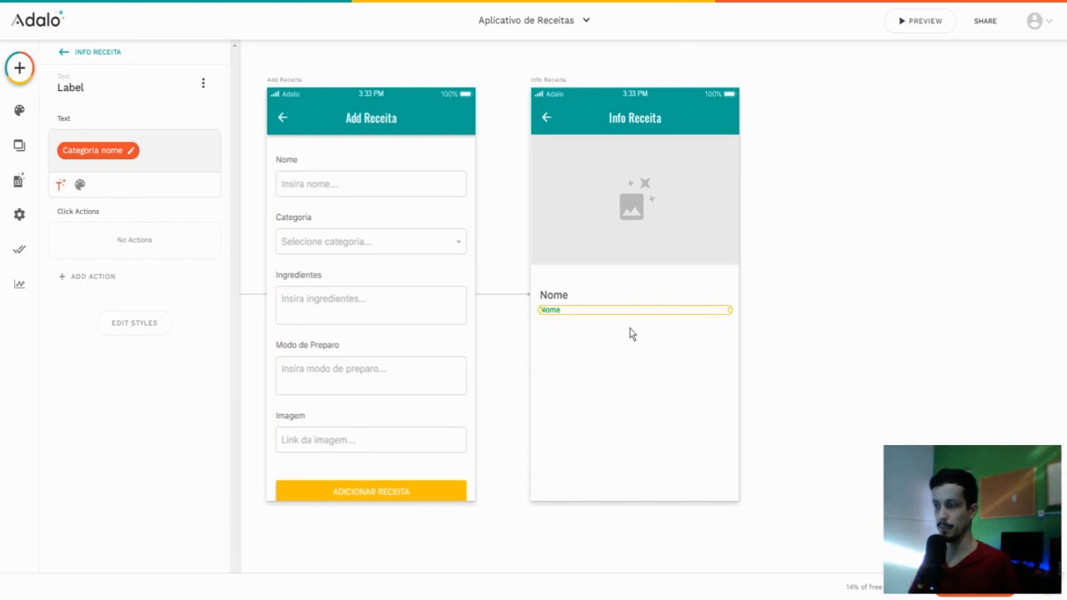
Step: Add a Line component to Info Receita below the category name as a divider
{"action": "left_click", "coordinate": [21, 70]}
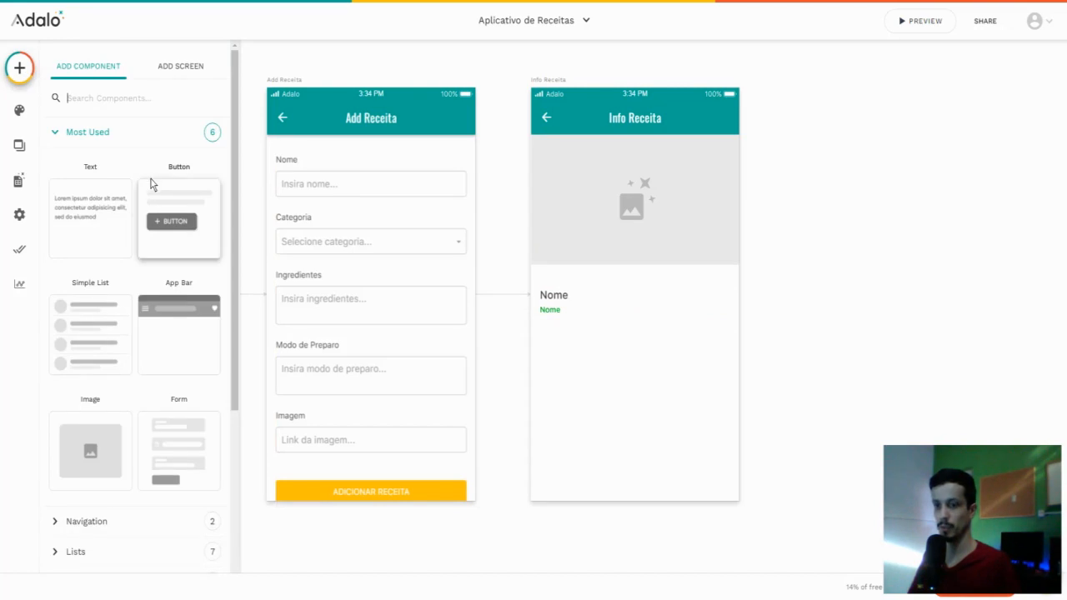
{"action": "scroll", "coordinate": [153, 190], "scroll_direction": "down", "scroll_amount": 4}
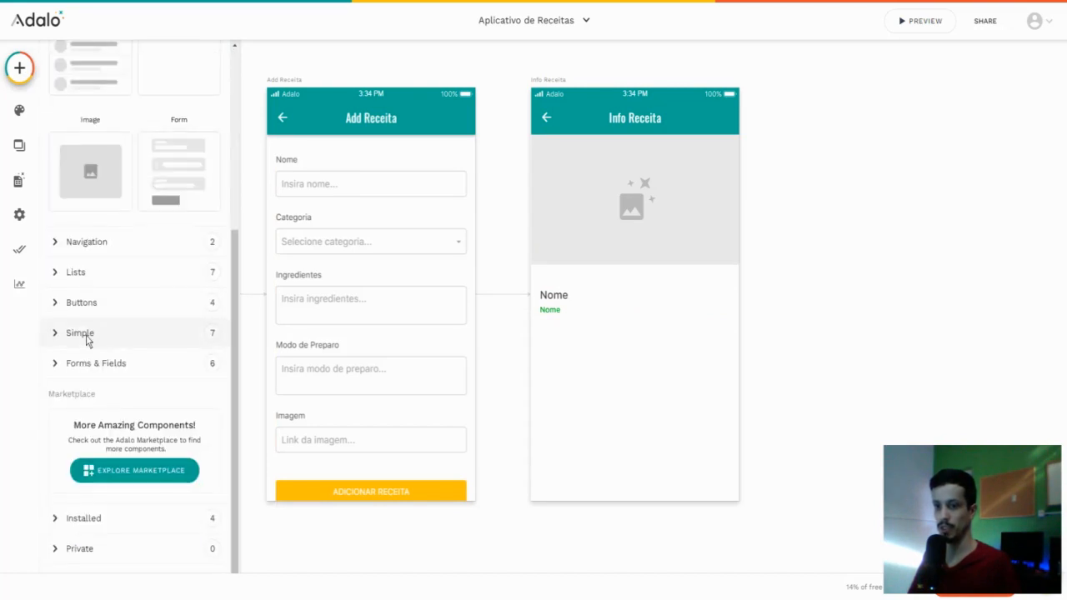
{"action": "left_click", "coordinate": [90, 340]}
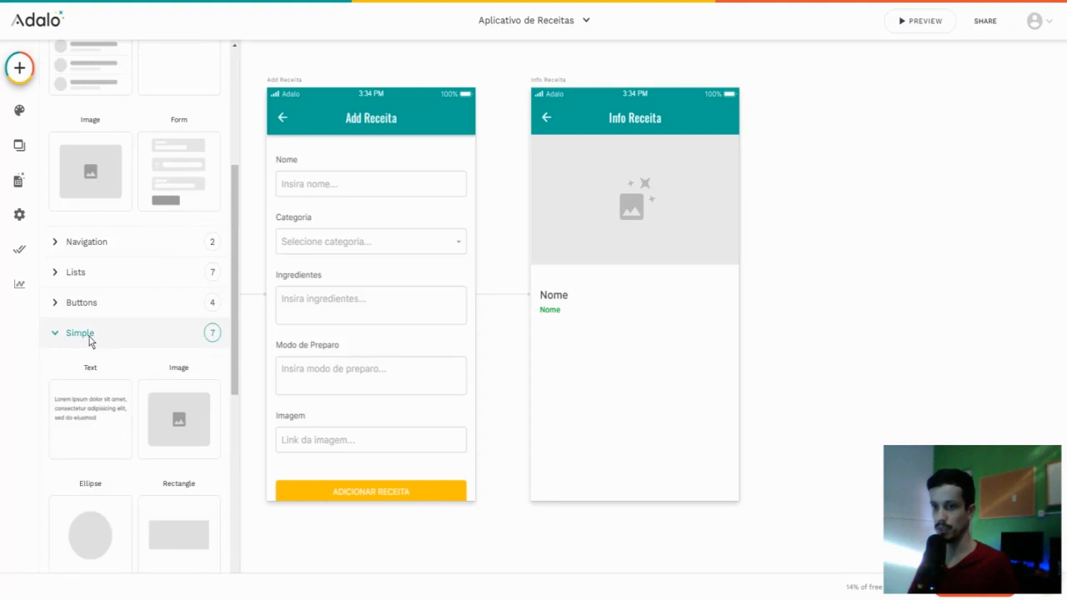
{"action": "scroll", "coordinate": [143, 299], "scroll_direction": "down", "scroll_amount": 3}
{"action": "scroll", "coordinate": [140, 218], "scroll_direction": "down", "scroll_amount": 1}
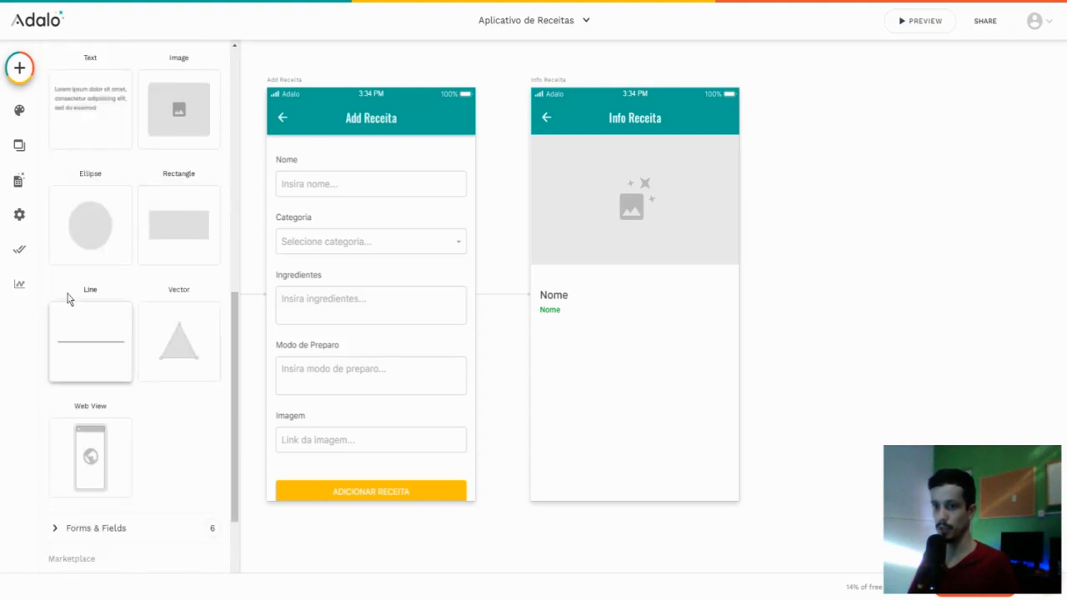
{"action": "left_click_drag", "start_coordinate": [80, 335], "coordinate": [634, 328]}
{"action": "left_click", "coordinate": [873, 296]}
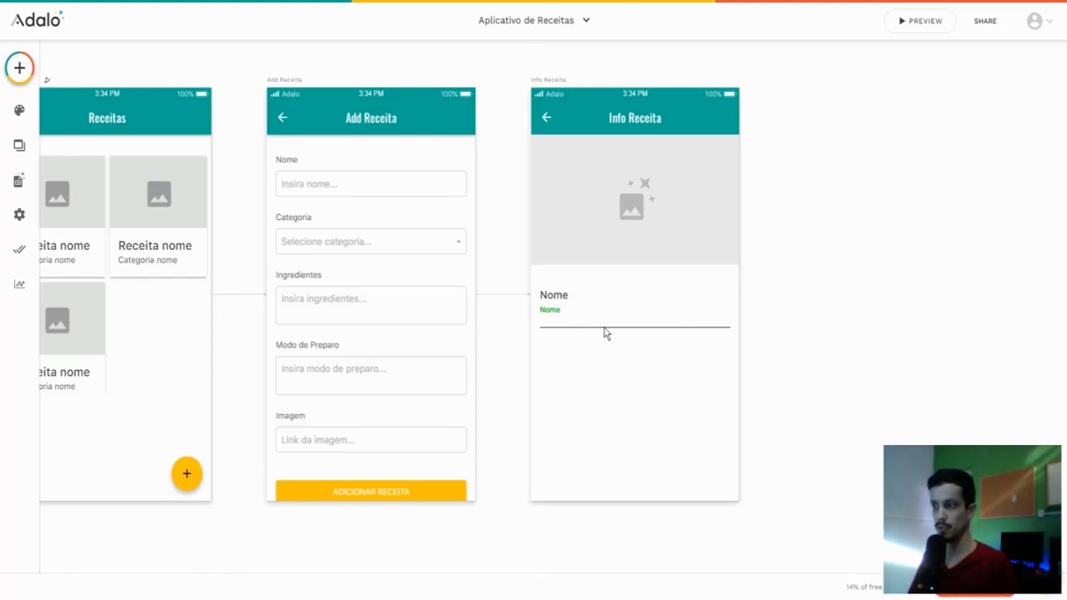
Step: Set the divider line's border color to light gray #e0e0e0
{"action": "left_click", "coordinate": [606, 331]}
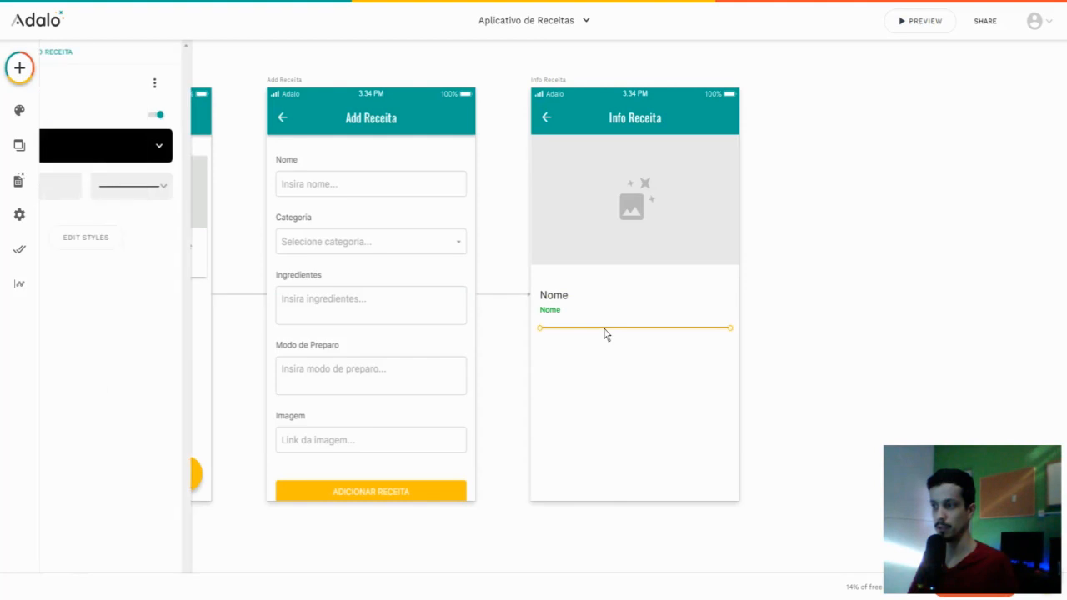
{"action": "left_click", "coordinate": [114, 156]}
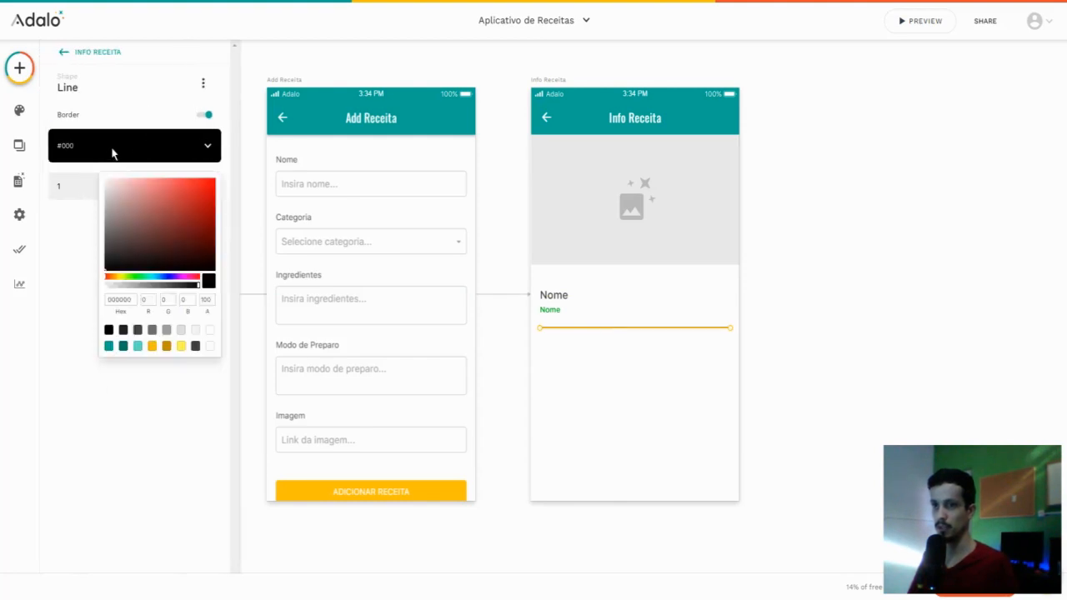
{"action": "left_click", "coordinate": [180, 334]}
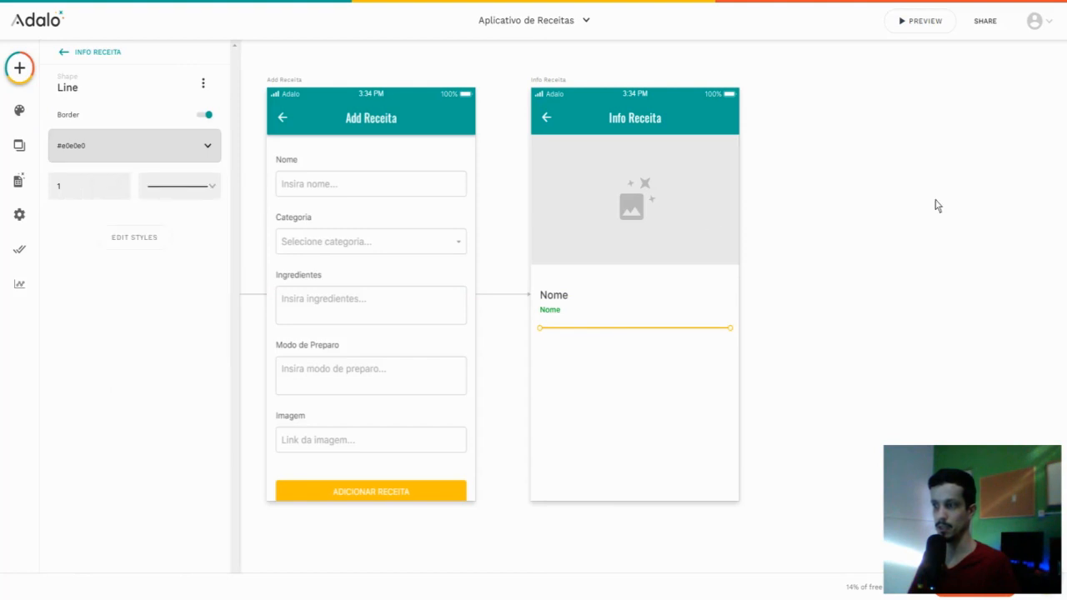
{"action": "left_click", "coordinate": [937, 206]}
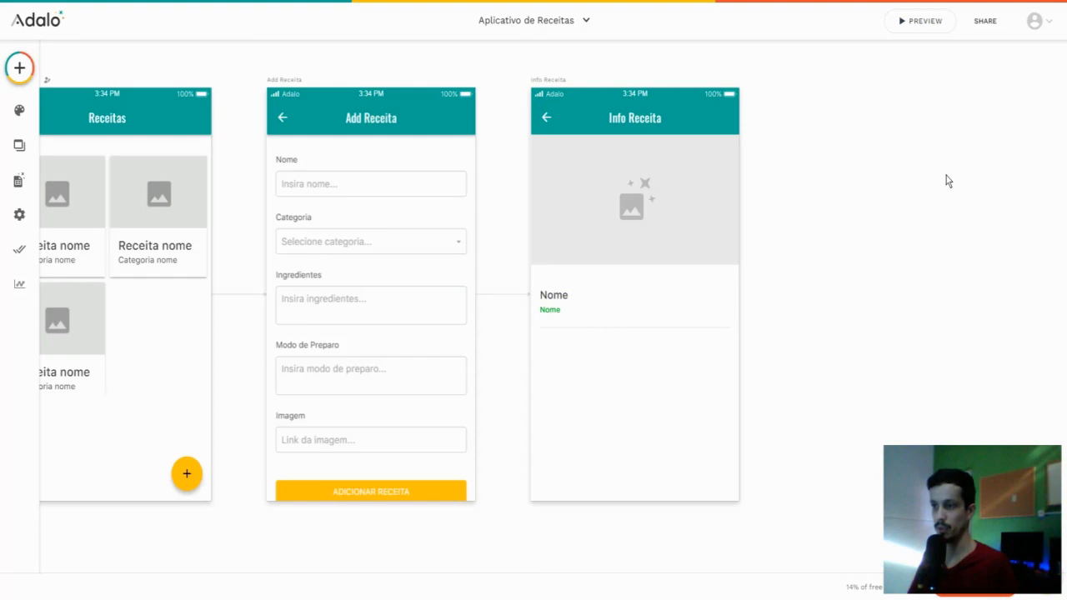
Step: Duplicate the recipe name text on Info Receita and place the copy below the divider line
{"action": "left_click", "coordinate": [578, 302]}
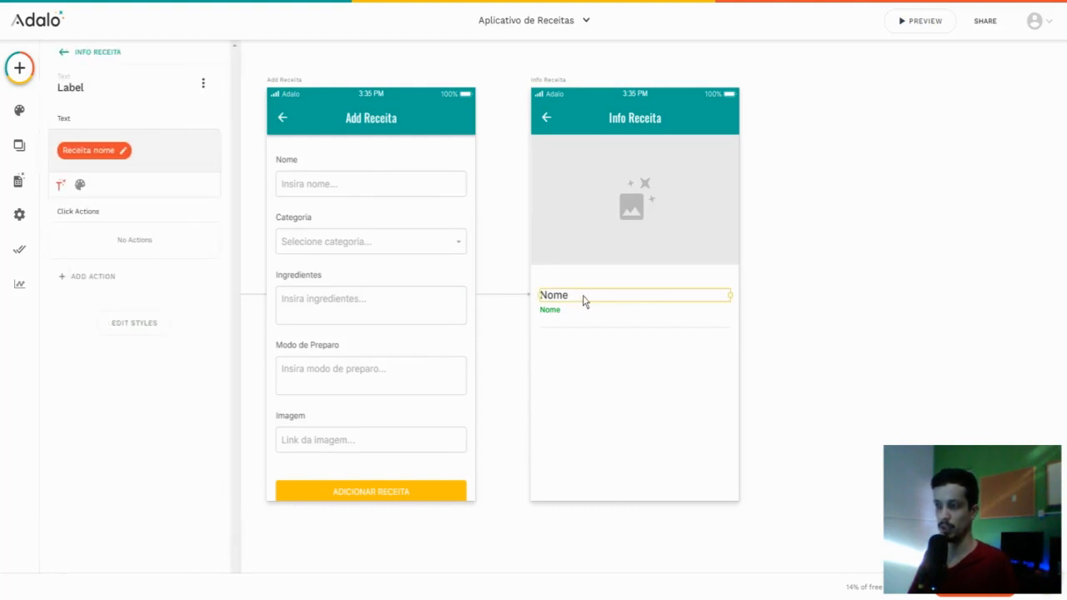
{"action": "left_click", "coordinate": [613, 386]}
{"action": "left_click", "coordinate": [589, 302]}
{"action": "left_click_drag", "start_coordinate": [590, 302], "coordinate": [589, 354]}
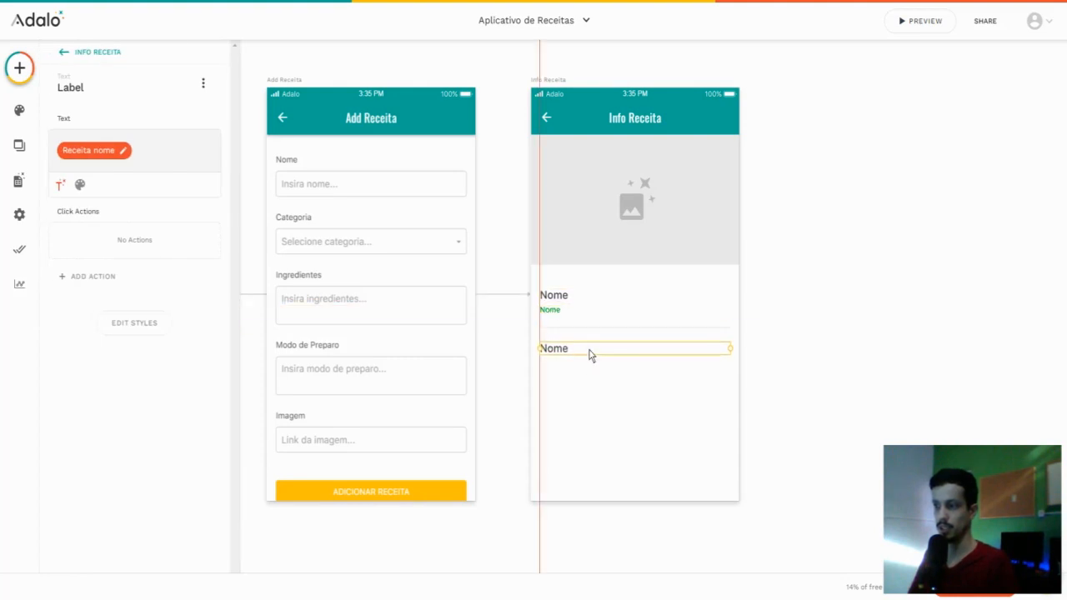
{"action": "key", "text": "Up"}
{"action": "key", "text": "Up"}
{"action": "left_click_drag", "start_coordinate": [590, 355], "coordinate": [593, 373]}
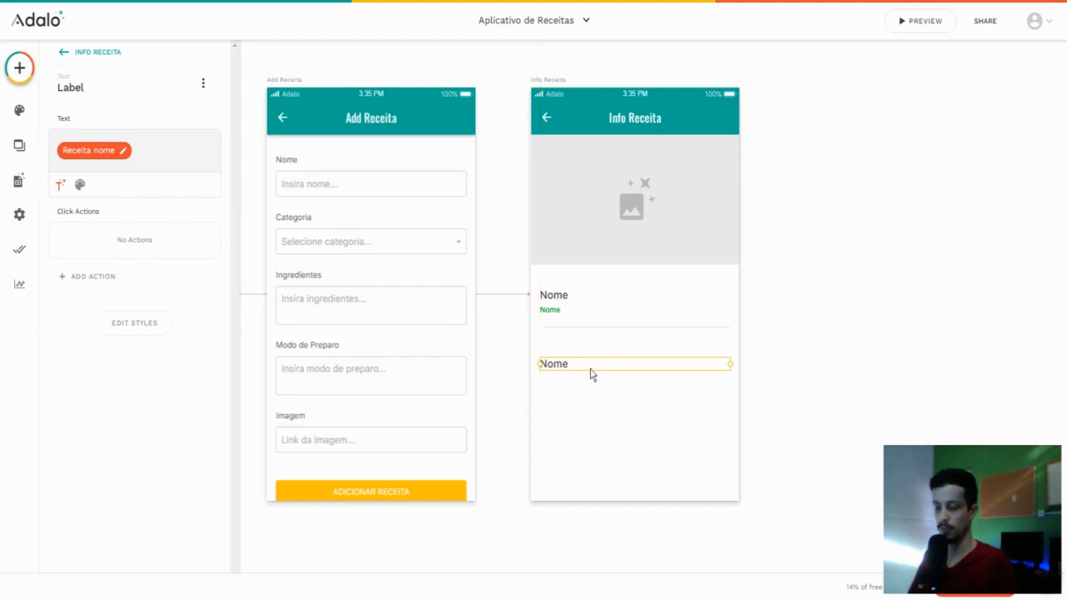
Step: Add a second copy of the recipe name text between the divider line and the first copy
{"action": "left_click", "coordinate": [591, 386]}
{"action": "left_click", "coordinate": [593, 366]}
{"action": "left_click_drag", "start_coordinate": [593, 365], "coordinate": [592, 352]}
{"action": "left_click", "coordinate": [596, 364]}
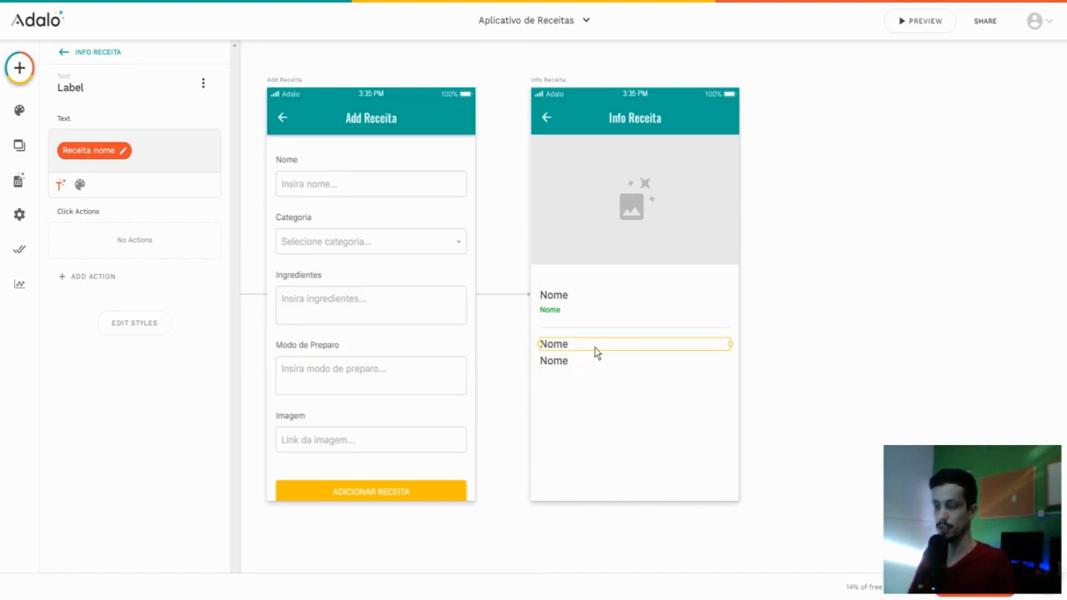
Step: Replace the content of the lower text copy under the divider with the current receita's Ingredientes
{"action": "left_click", "coordinate": [572, 368]}
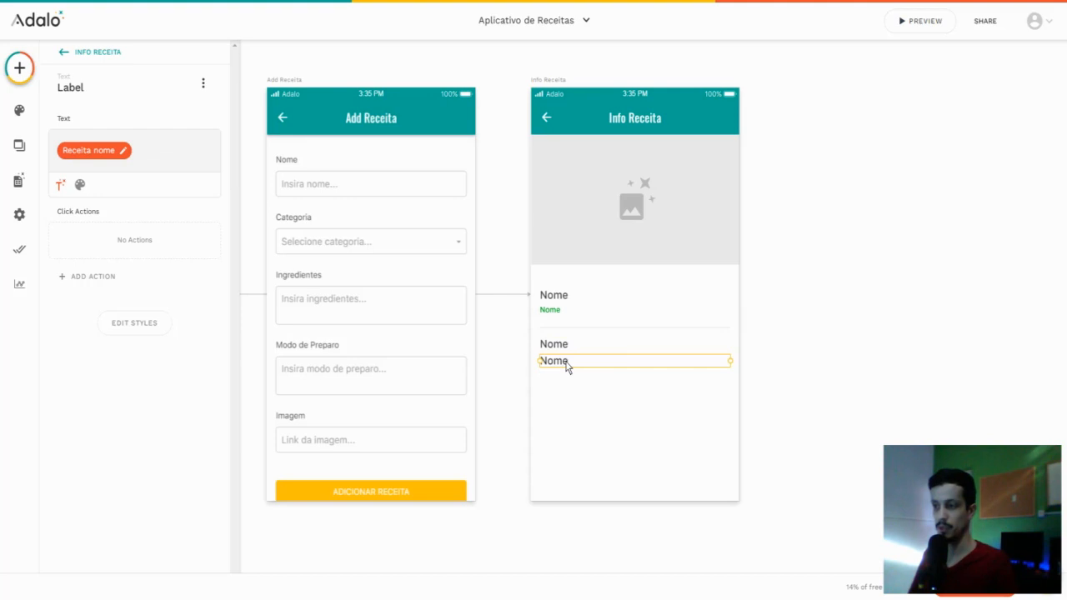
{"action": "left_click", "coordinate": [121, 153]}
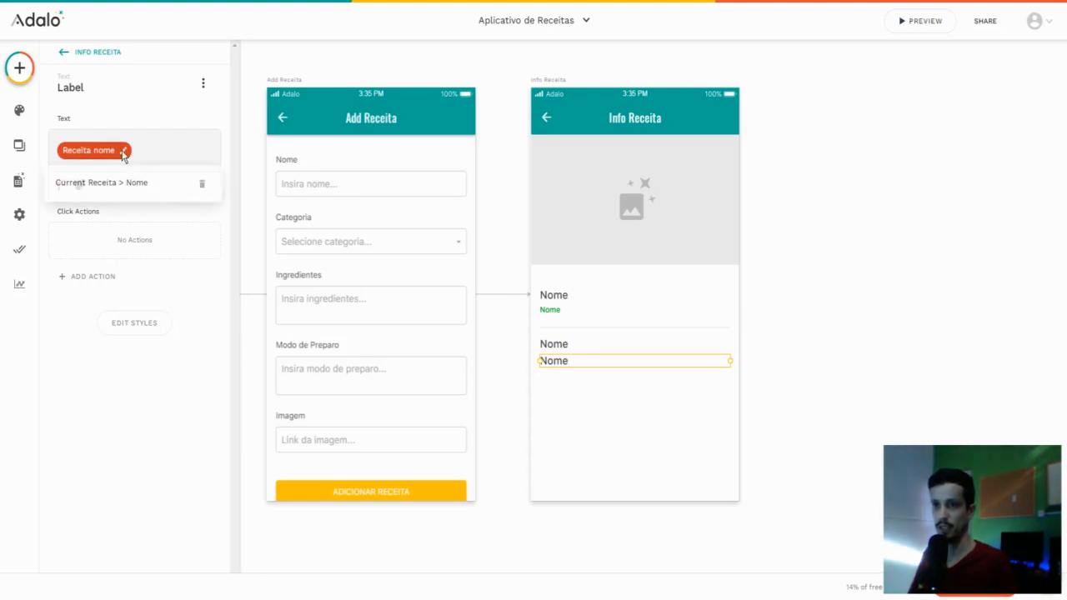
{"action": "left_click", "coordinate": [203, 185]}
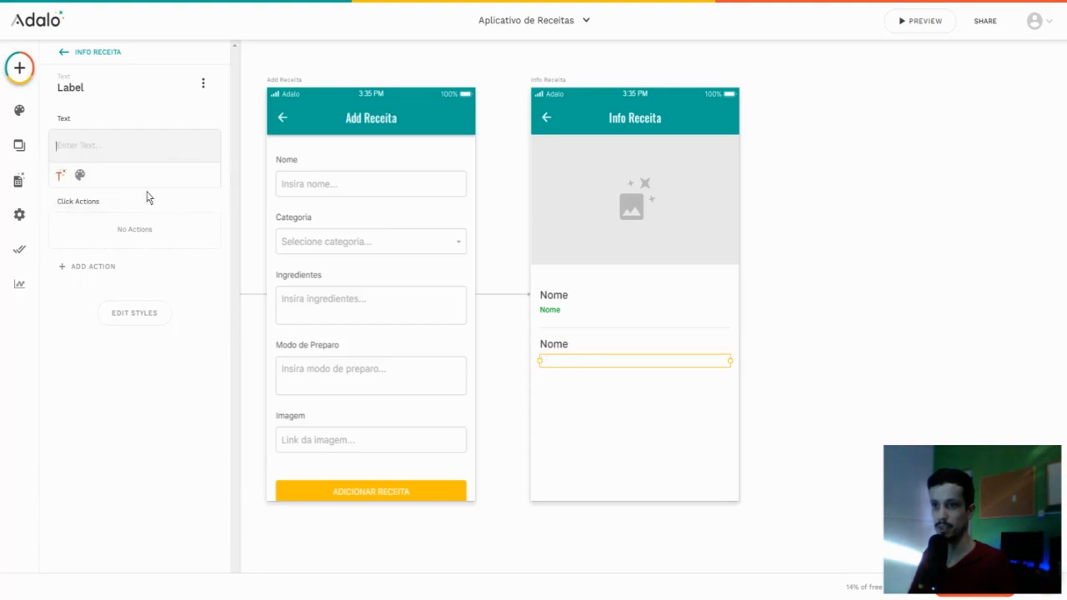
{"action": "left_click", "coordinate": [60, 176]}
{"action": "mouse_move", "coordinate": [92, 215]}
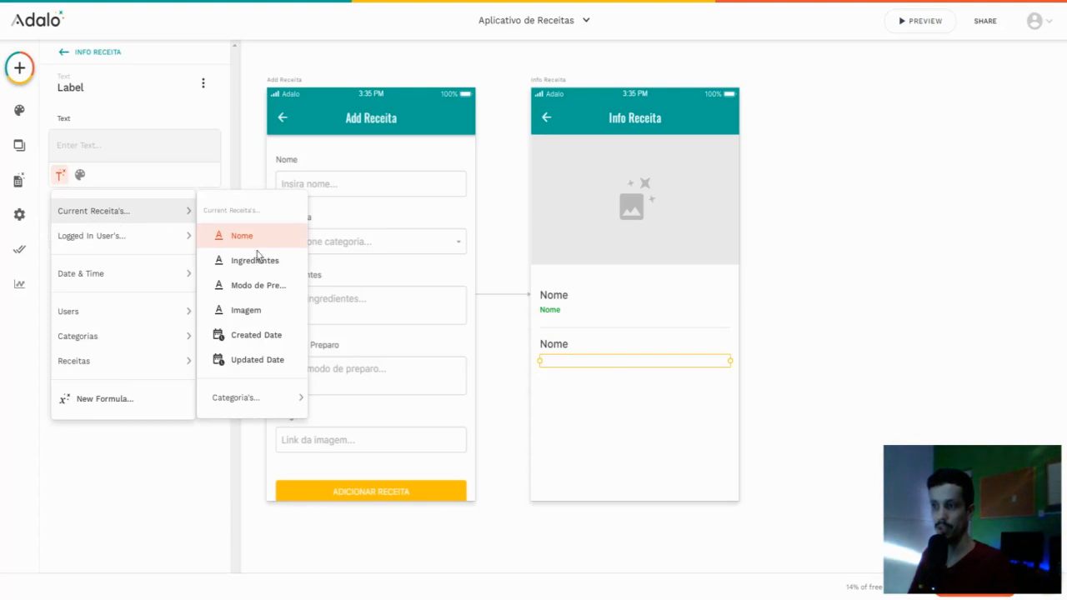
{"action": "left_click", "coordinate": [255, 261]}
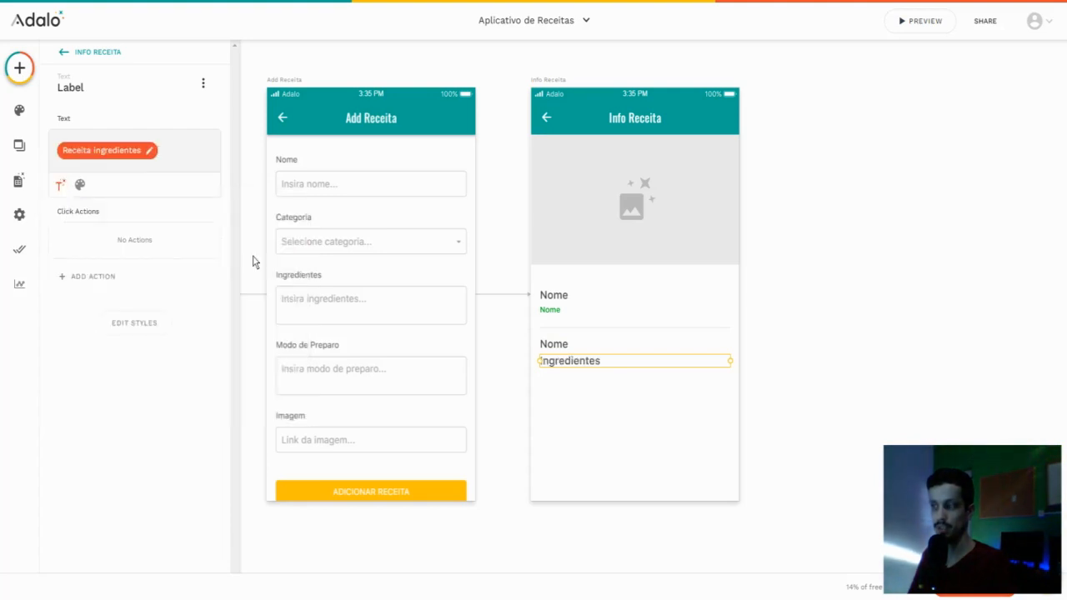
Step: Replace the content of the upper text copy under the divider with the static heading INGREDIENTES
{"action": "left_click", "coordinate": [569, 349]}
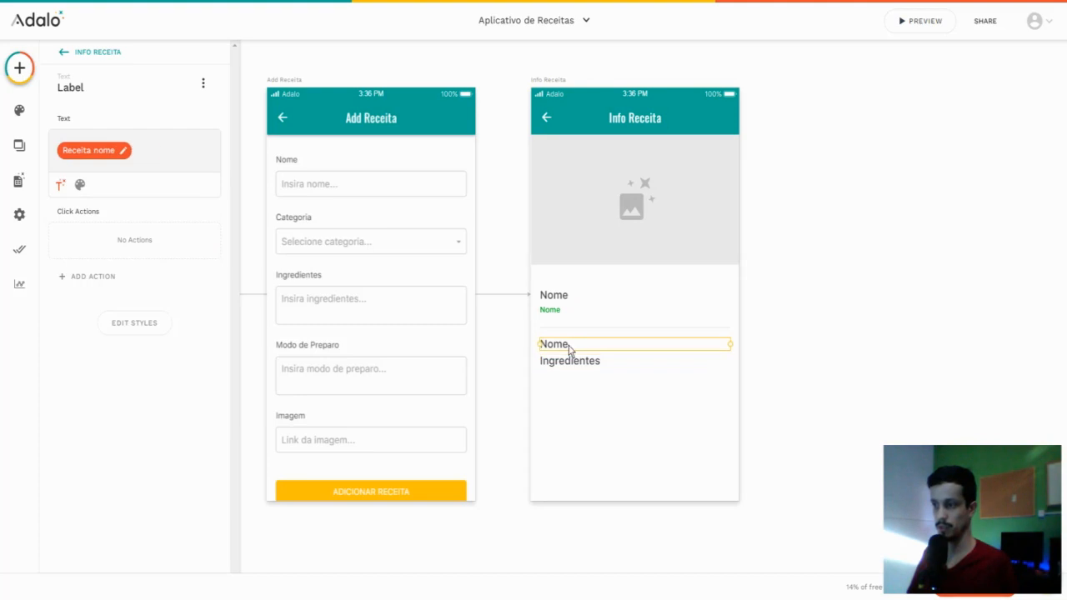
{"action": "left_click", "coordinate": [124, 152]}
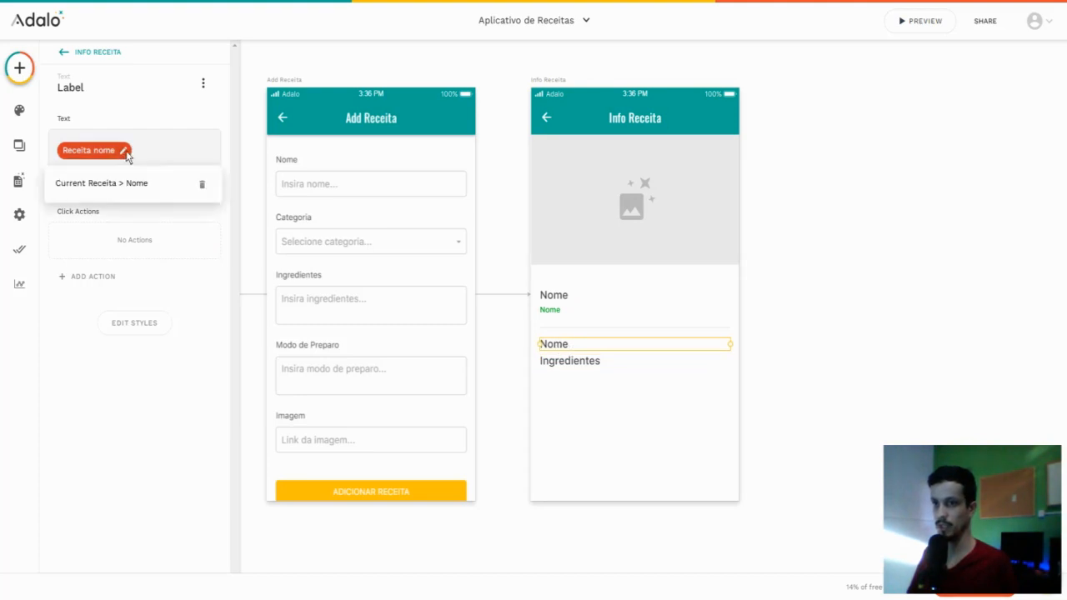
{"action": "left_click", "coordinate": [203, 183]}
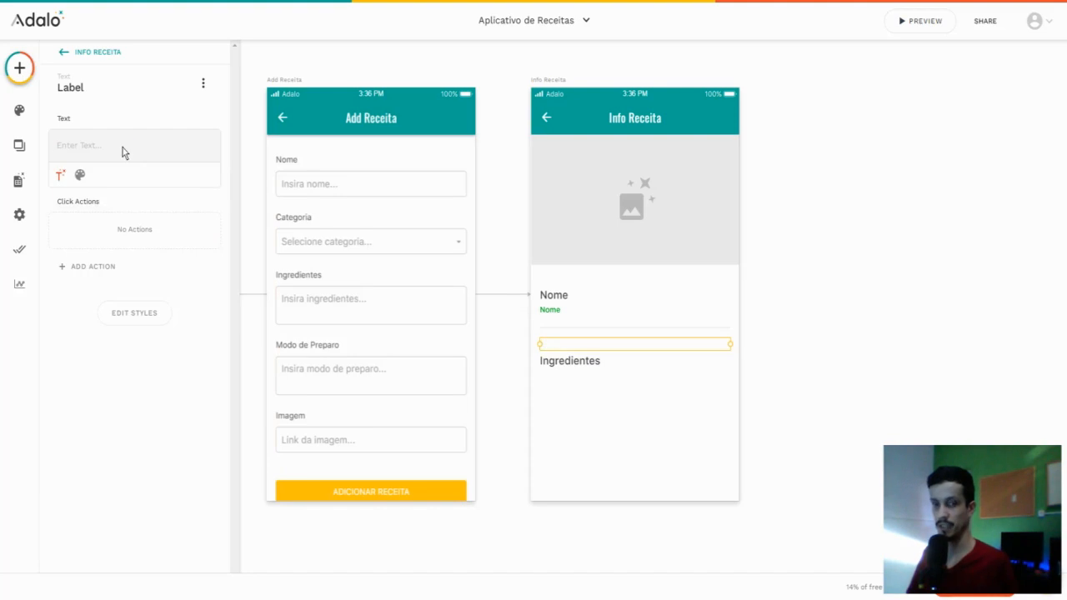
{"action": "type", "text": "INGREDIENTES"}
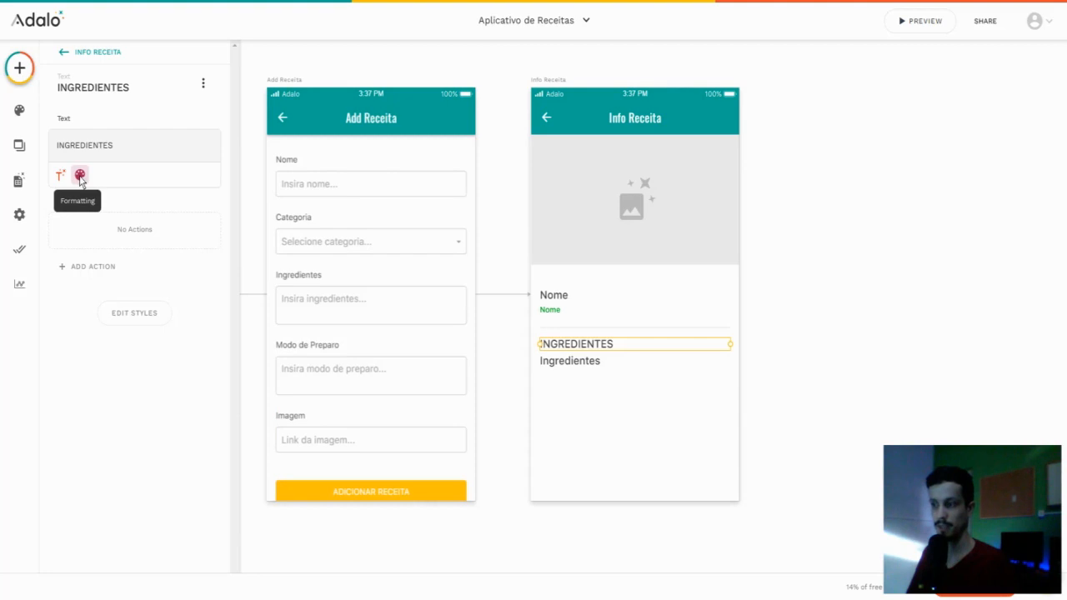
Step: Format the INGREDIENTES heading with font size 12 and a medium gray text color
{"action": "left_click", "coordinate": [81, 176]}
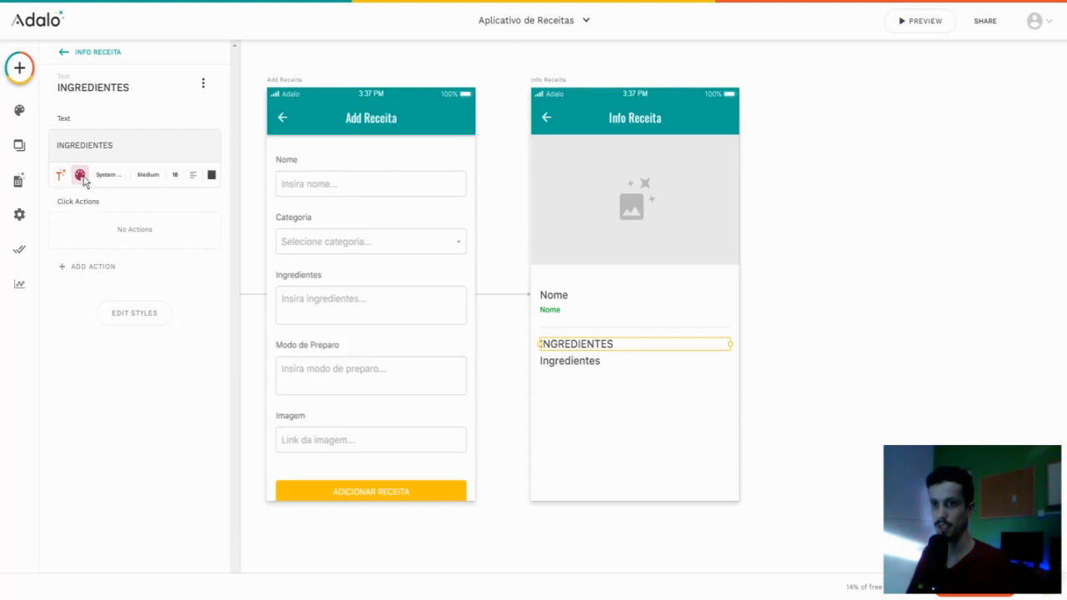
{"action": "double_click", "coordinate": [178, 177]}
{"action": "type", "text": "12"}
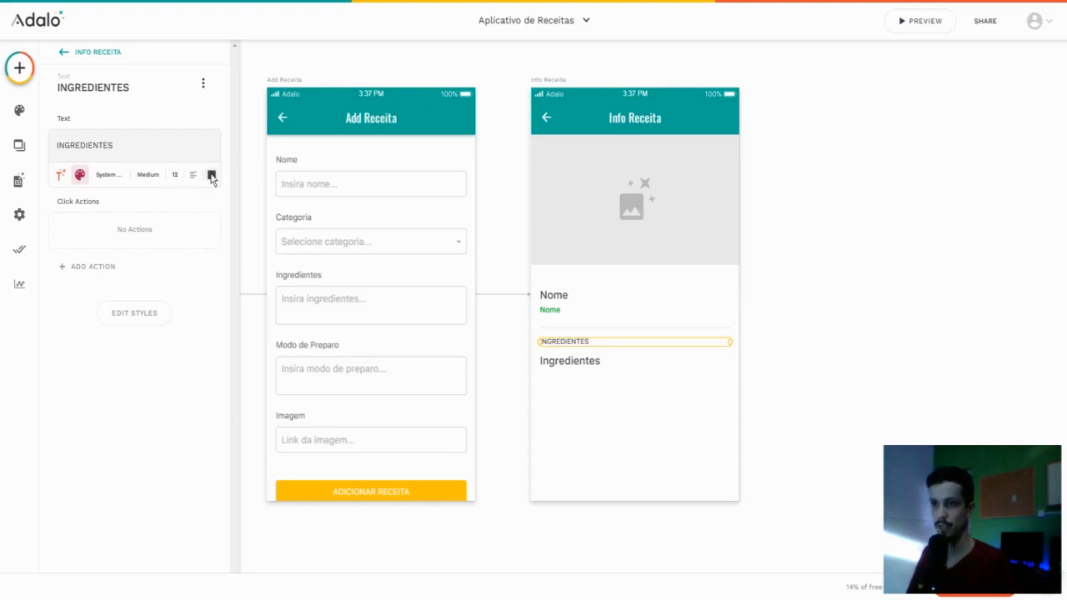
{"action": "left_click", "coordinate": [212, 176]}
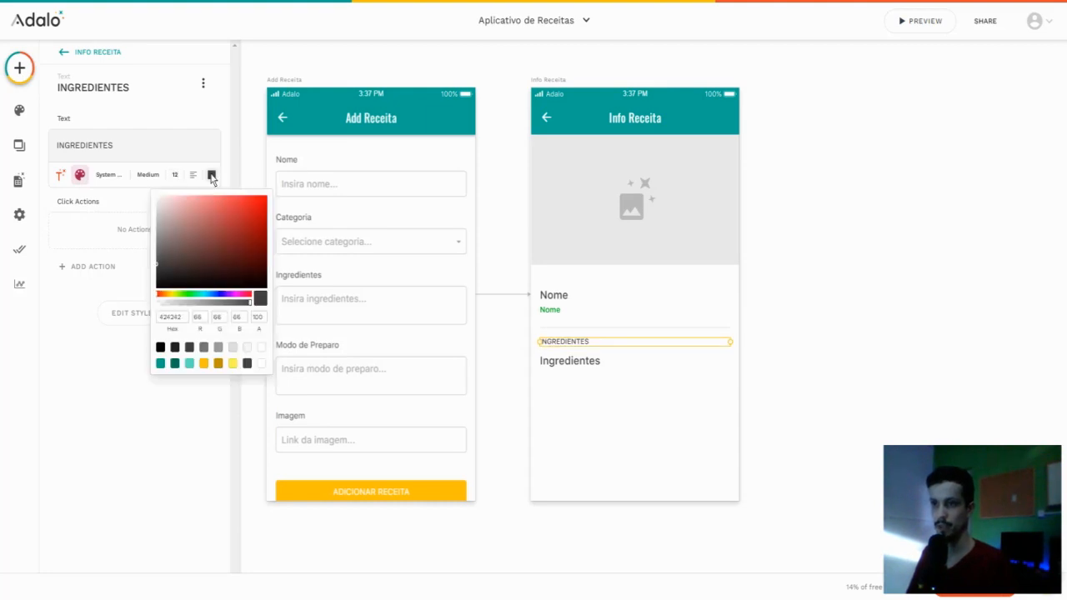
{"action": "left_click", "coordinate": [219, 348]}
{"action": "left_click", "coordinate": [155, 435]}
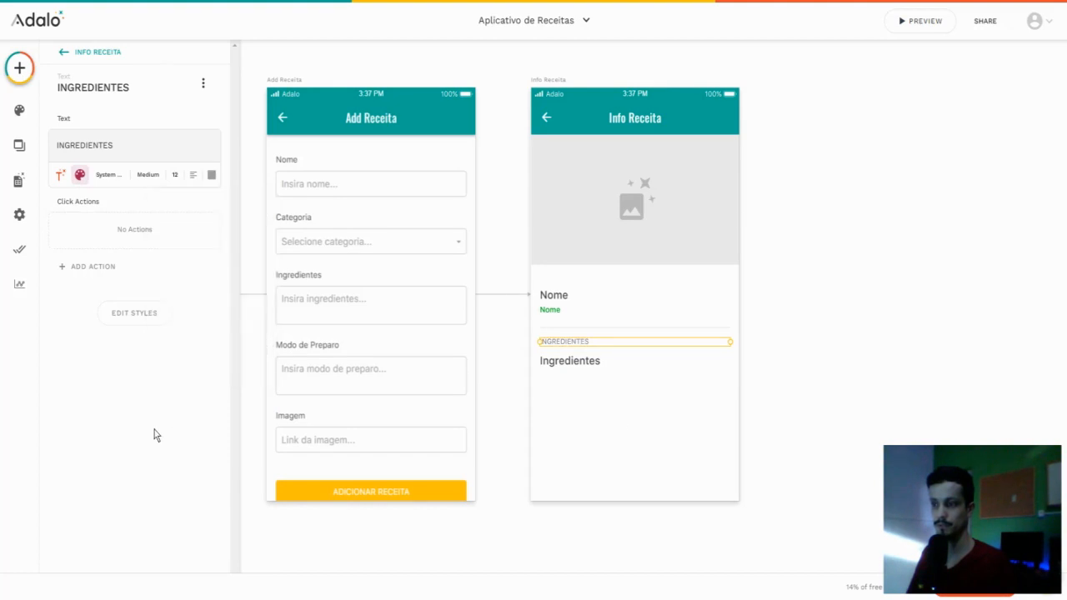
Step: Set the Ingredientes value text's font size to 16 and move it closer beneath the INGREDIENTES heading
{"action": "left_click", "coordinate": [581, 367]}
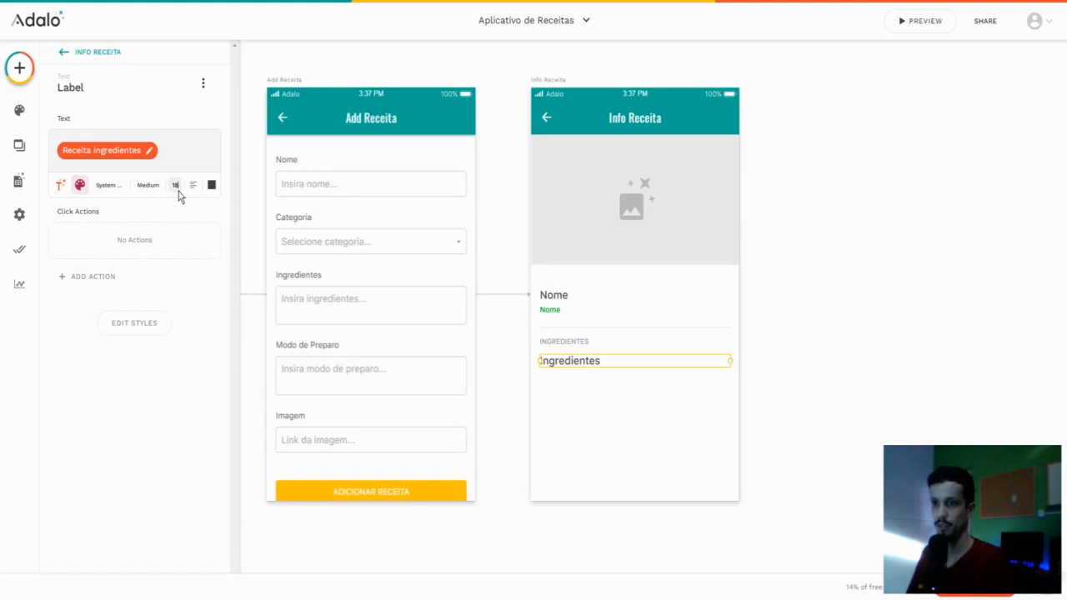
{"action": "key", "text": "BackSpace"}
{"action": "type", "text": "6"}
{"action": "key", "text": "Return"}
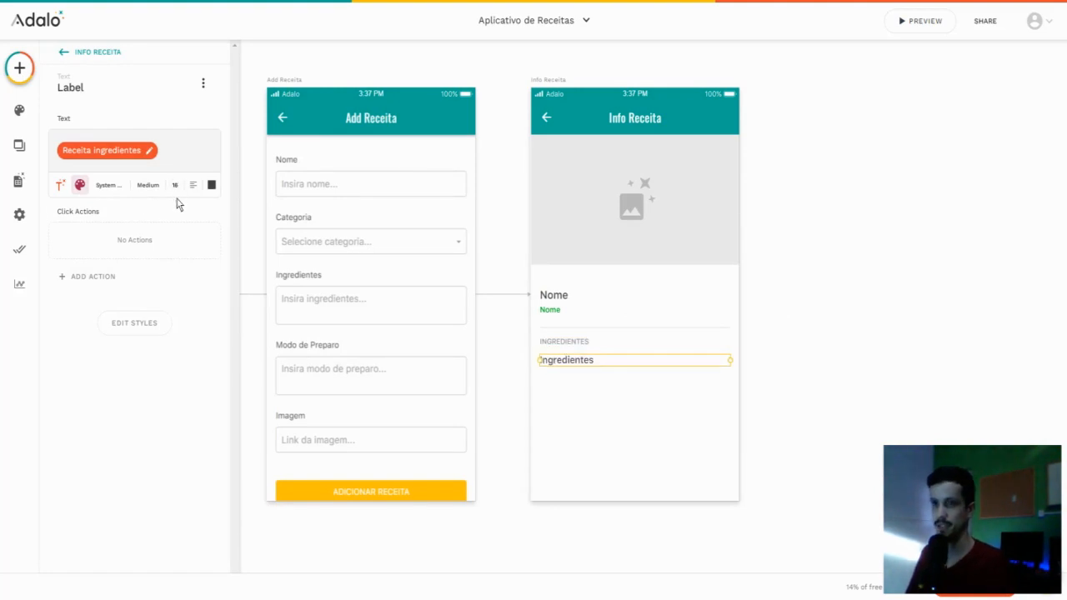
{"action": "left_click_drag", "start_coordinate": [602, 360], "coordinate": [605, 362]}
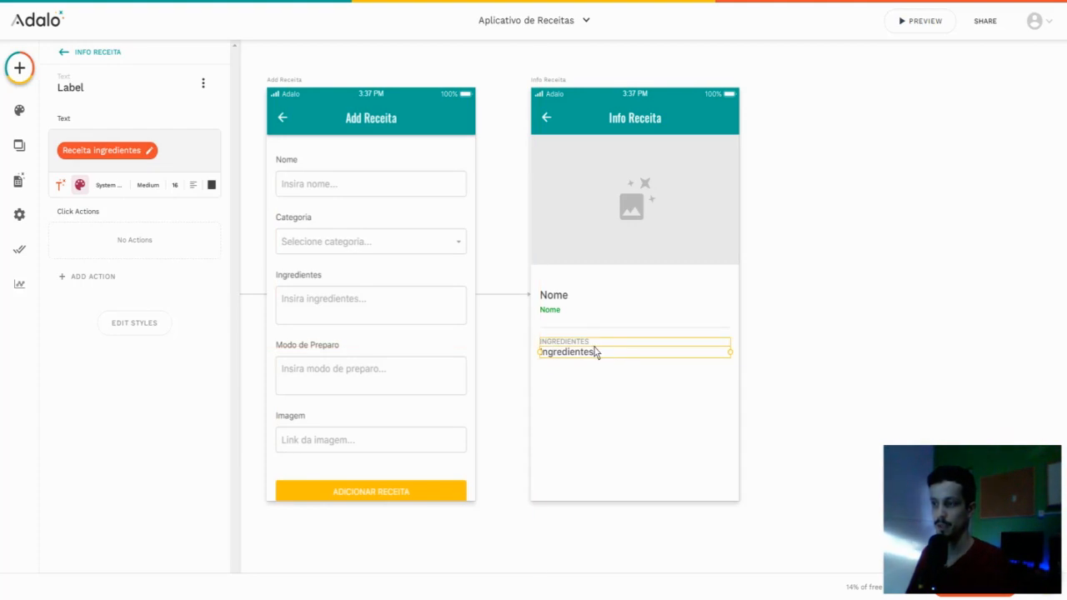
{"action": "left_click", "coordinate": [610, 387]}
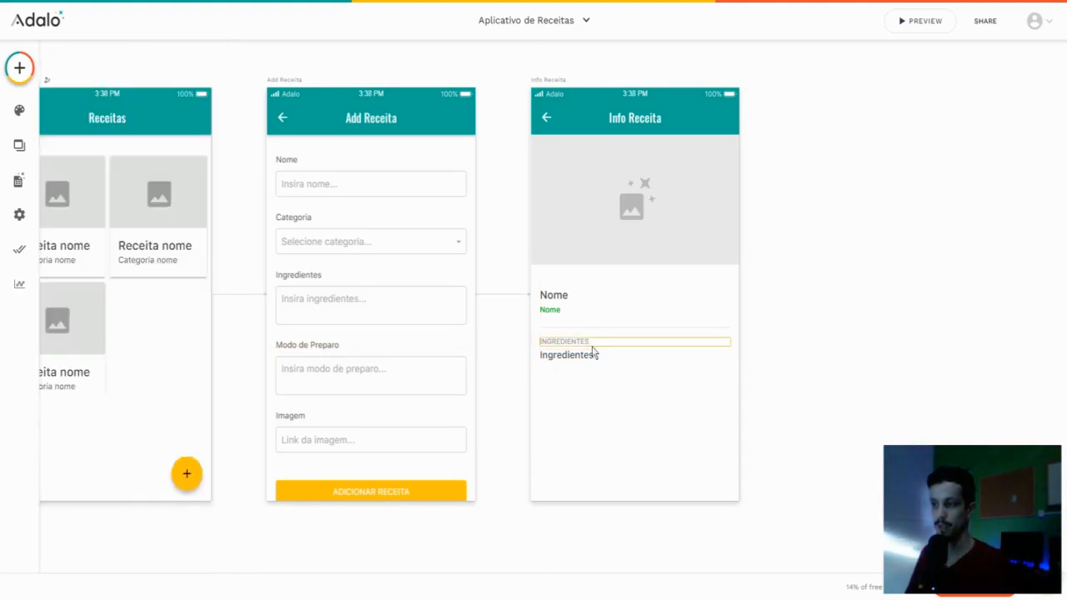
{"action": "left_click", "coordinate": [593, 355]}
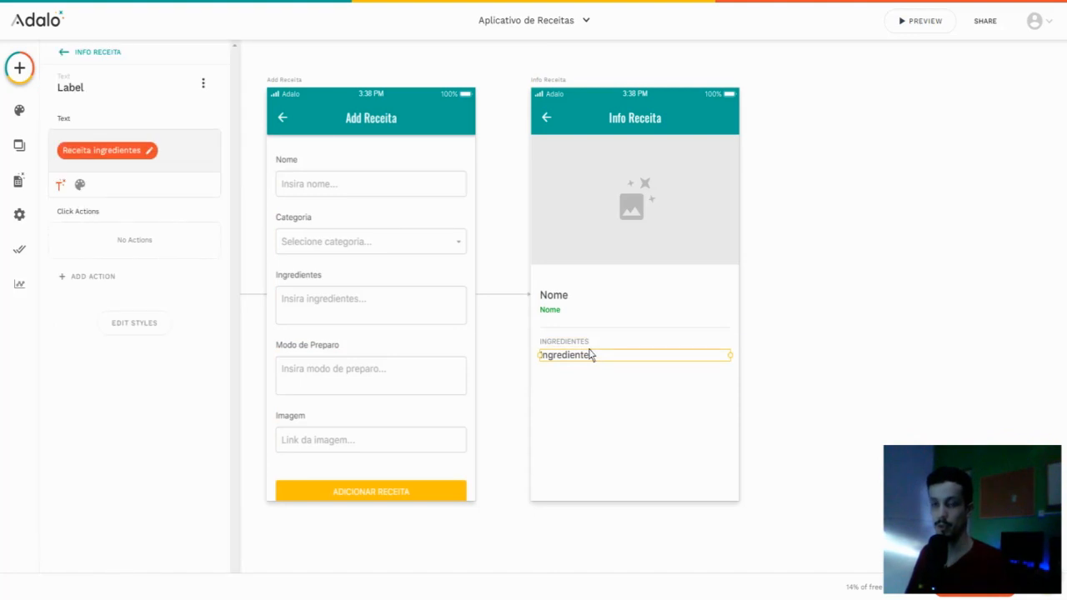
{"action": "left_click", "coordinate": [591, 345]}
{"action": "left_click", "coordinate": [589, 360]}
{"action": "left_click", "coordinate": [592, 361]}
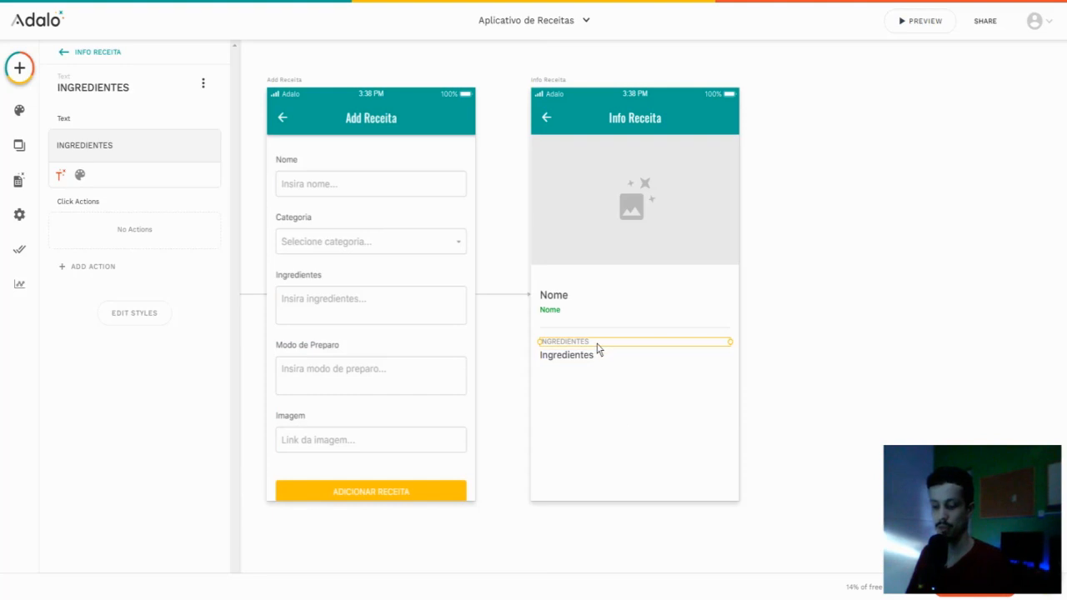
Step: Duplicate the INGREDIENTES heading and its value text, and place the copies together further down the Info Receita screen
{"action": "left_click", "coordinate": [622, 419]}
{"action": "left_click", "coordinate": [601, 343]}
{"action": "left_click_drag", "start_coordinate": [601, 342], "coordinate": [602, 434]}
{"action": "left_click", "coordinate": [604, 362]}
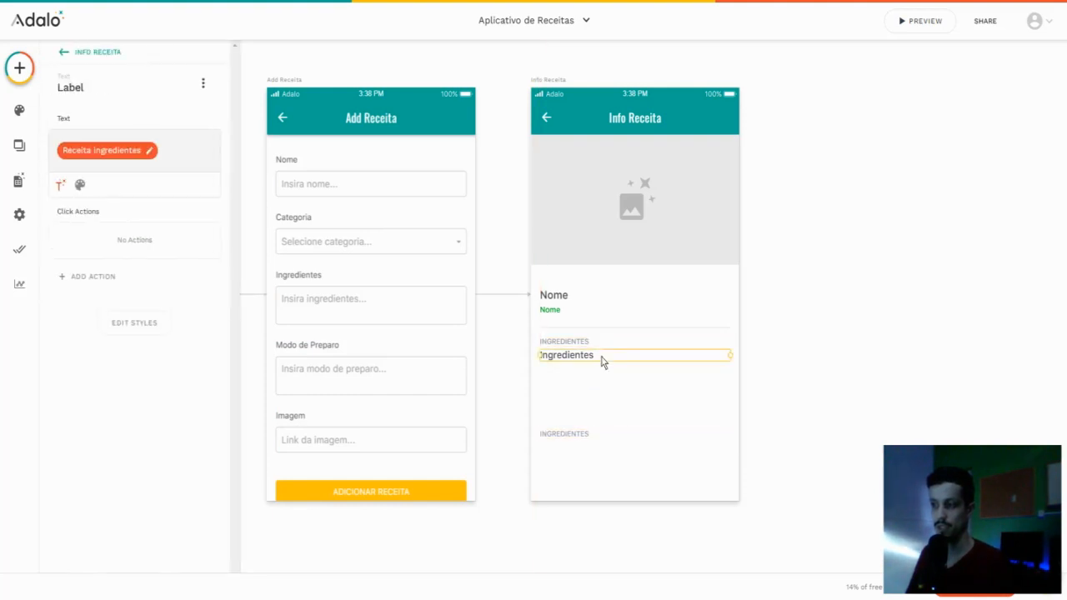
{"action": "left_click_drag", "start_coordinate": [609, 374], "coordinate": [597, 411]}
{"action": "left_click_drag", "start_coordinate": [593, 448], "coordinate": [594, 441]}
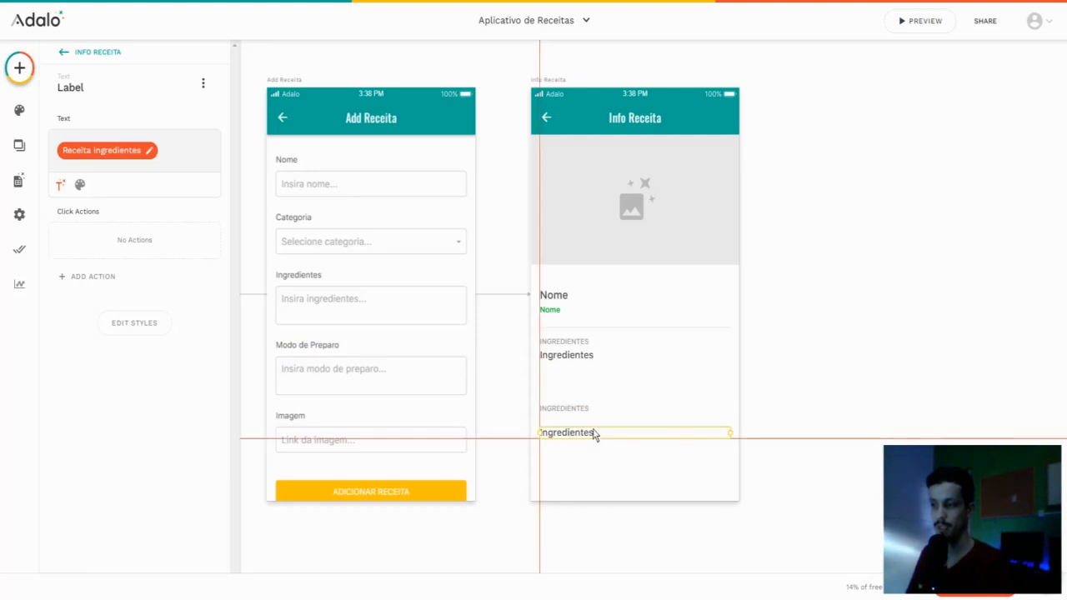
{"action": "left_click_drag", "start_coordinate": [595, 433], "coordinate": [595, 433]}
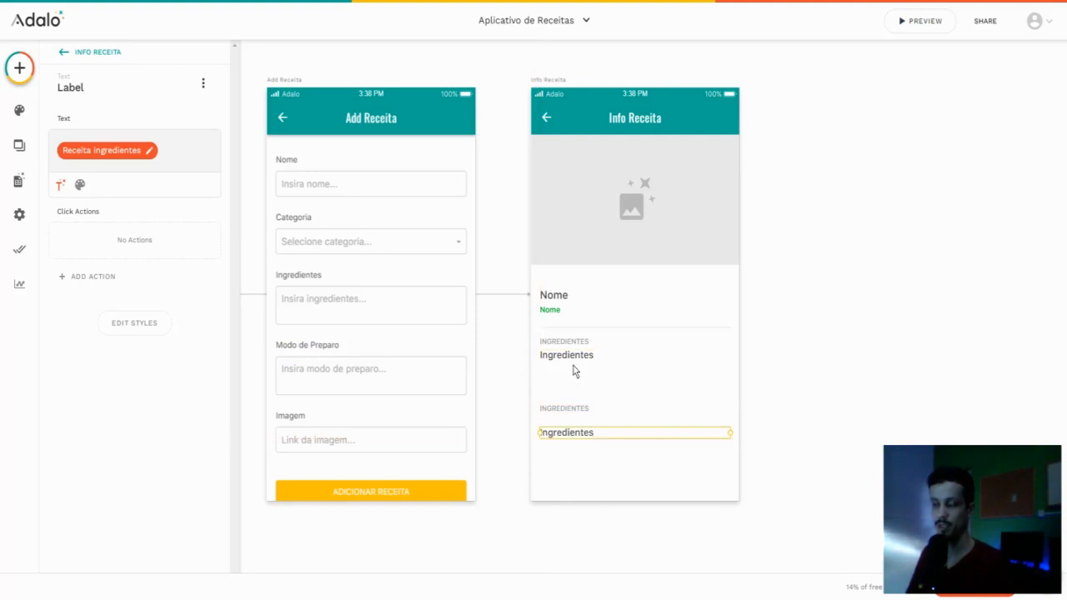
{"action": "left_click_drag", "start_coordinate": [576, 436], "coordinate": [581, 417]}
Step: Change the text of the lower heading copy to MODO DE PREPARO
{"action": "left_click", "coordinate": [583, 409]}
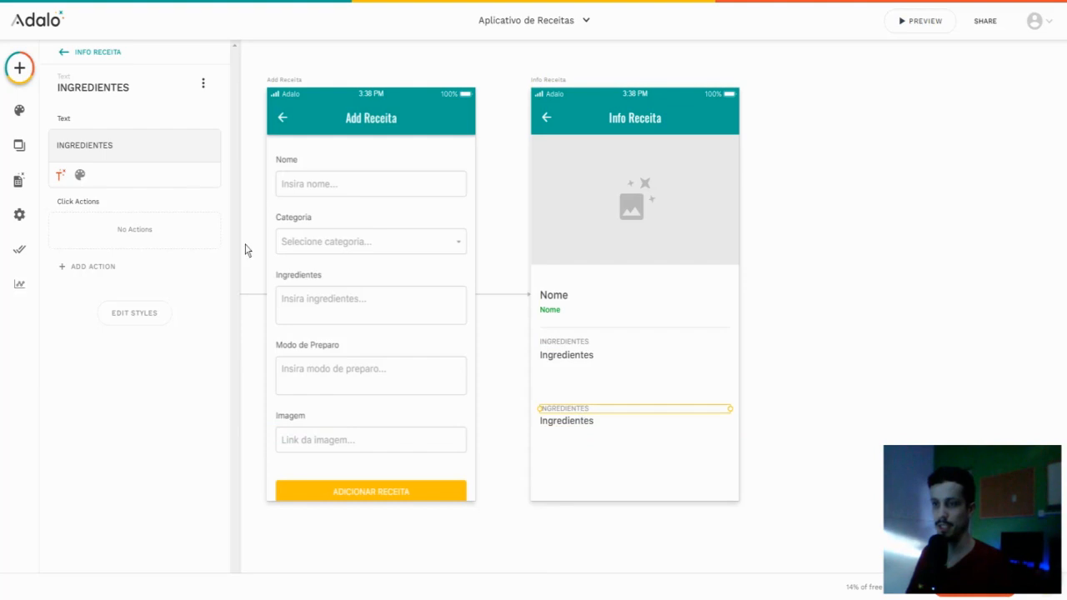
{"action": "double_click", "coordinate": [154, 152]}
{"action": "type", "text": "MODO D"}
{"action": "key", "text": "BackSpace"}
{"action": "type", "text": "DE "}
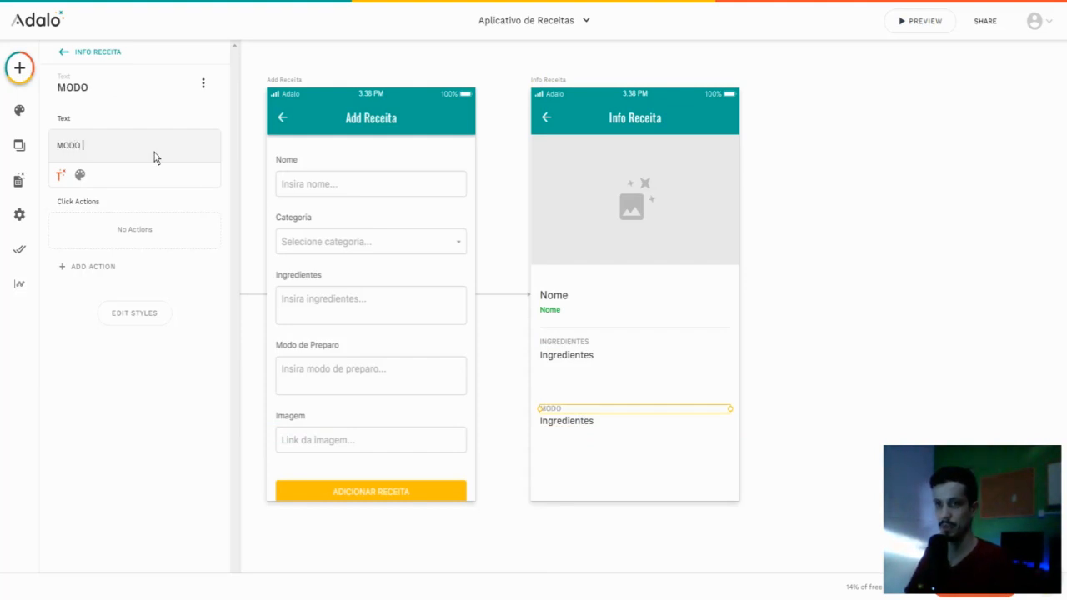
{"action": "type", "text": "PREPART"}
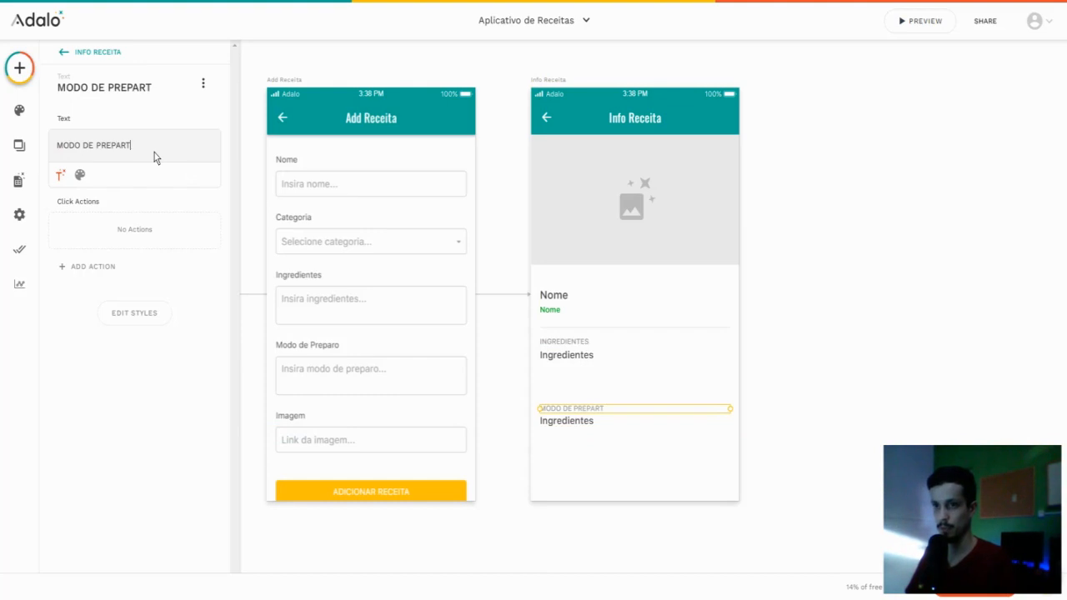
{"action": "key", "text": "BackSpace"}
{"action": "type", "text": "O"}
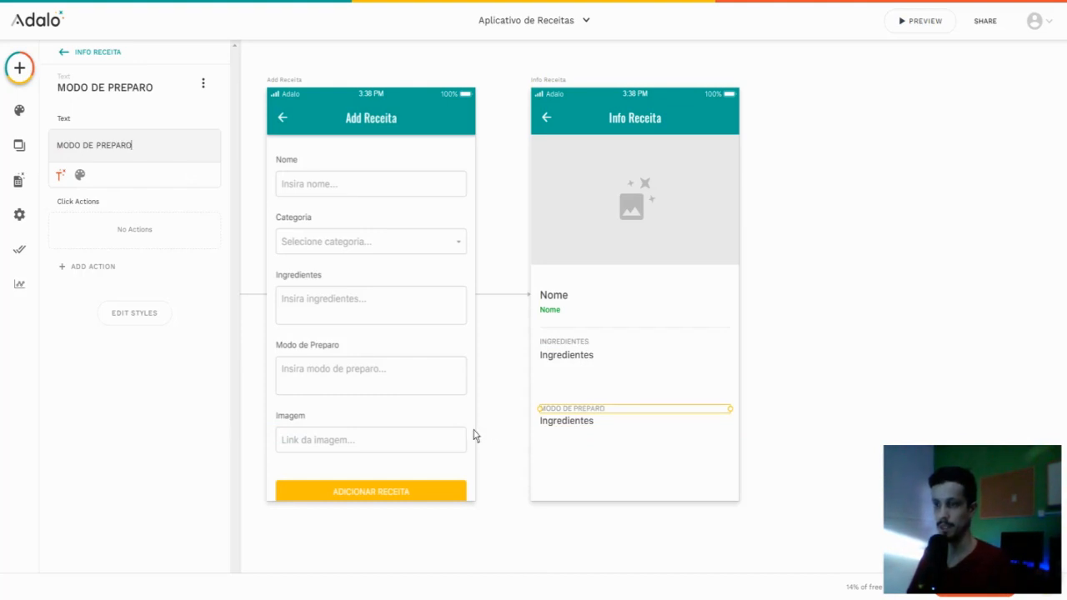
Step: Replace the content of the value text under MODO DE PREPARO with the current receita's Modo de Preparo
{"action": "left_click", "coordinate": [557, 423]}
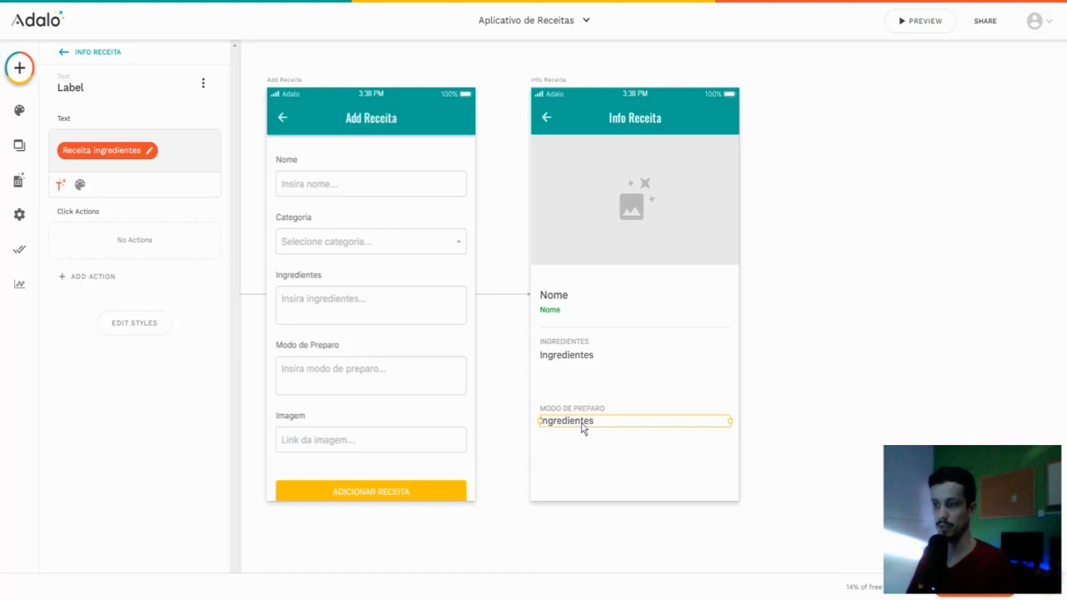
{"action": "left_click", "coordinate": [150, 155]}
{"action": "left_click", "coordinate": [205, 187]}
{"action": "left_click", "coordinate": [63, 179]}
{"action": "mouse_move", "coordinate": [65, 213]}
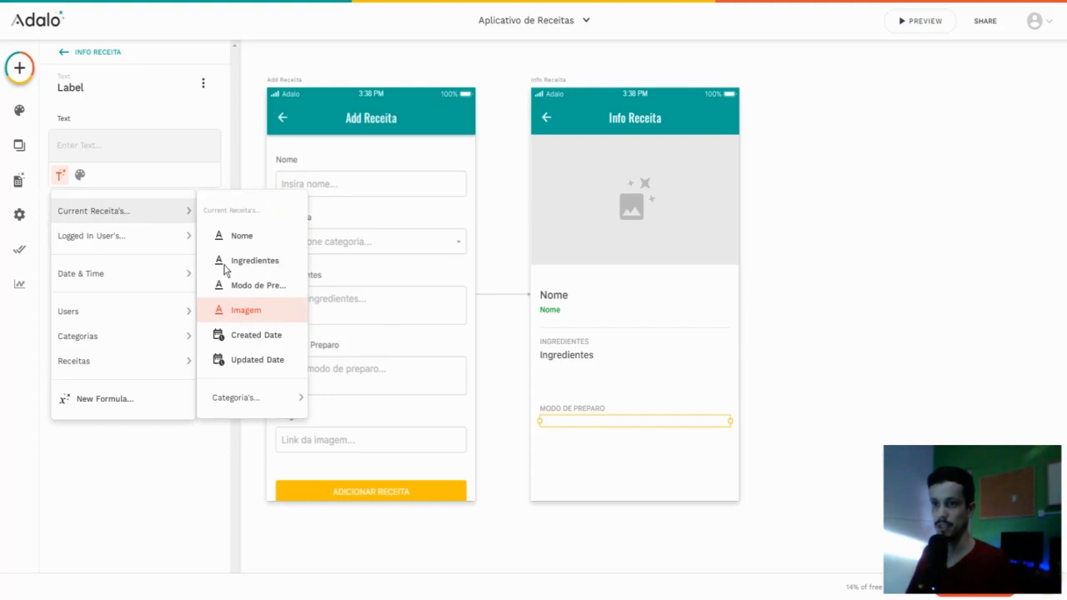
{"action": "left_click", "coordinate": [269, 286]}
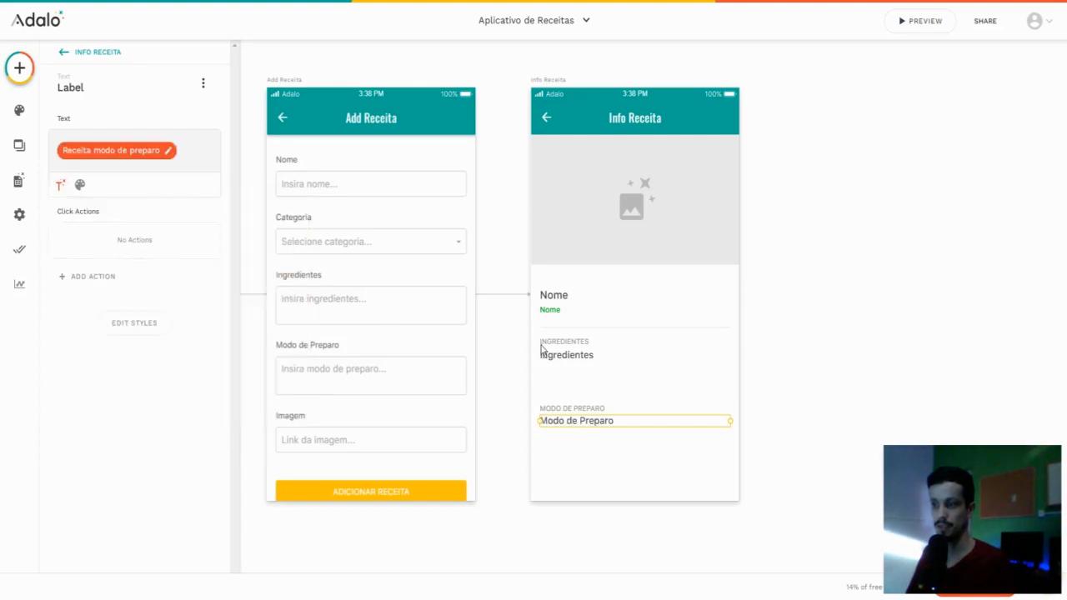
{"action": "key", "text": "Escape"}
Step: Duplicate the divider line and place the copy just above the MODO DE PREPARO heading
{"action": "left_click", "coordinate": [681, 329]}
{"action": "left_click", "coordinate": [669, 297]}
{"action": "left_click", "coordinate": [665, 309]}
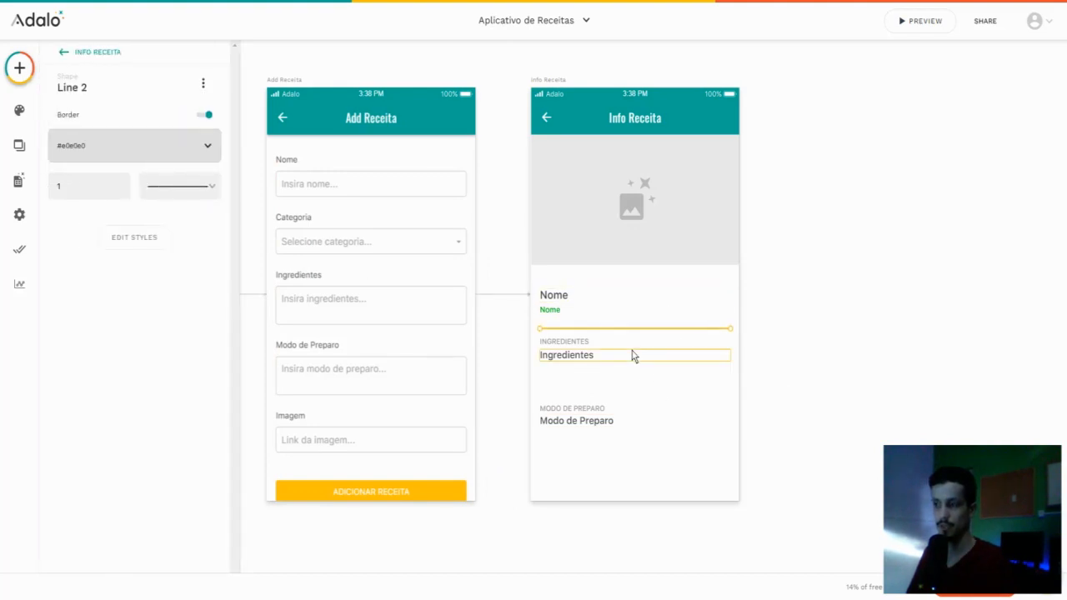
{"action": "left_click_drag", "start_coordinate": [613, 326], "coordinate": [606, 381]}
{"action": "left_click", "coordinate": [606, 376]}
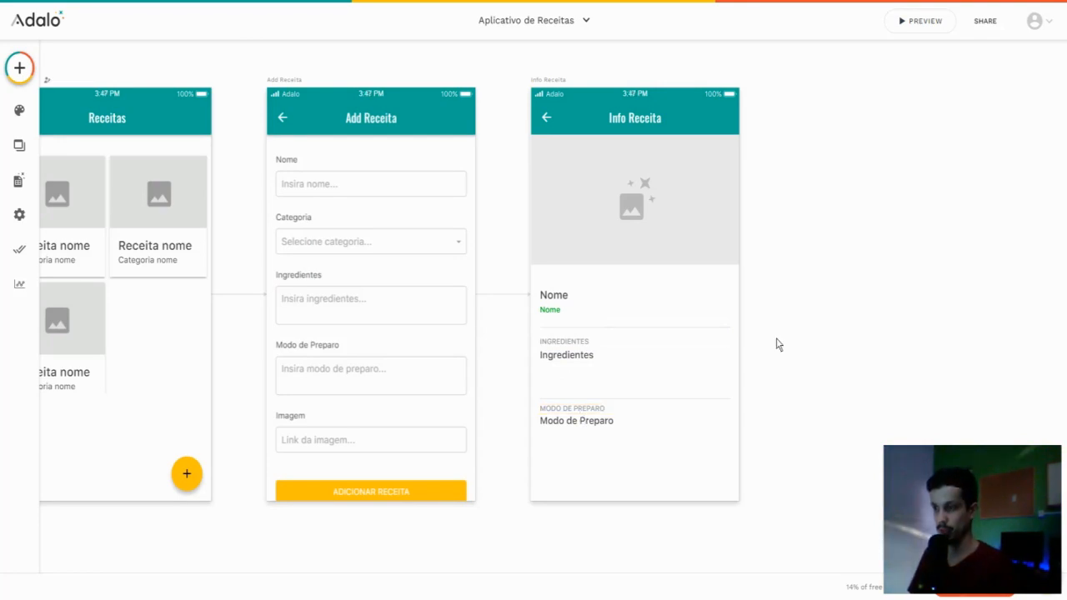
Step: Enable the first right icon in the Info Receita app bar and set it to delete_forever
{"action": "left_click", "coordinate": [713, 118]}
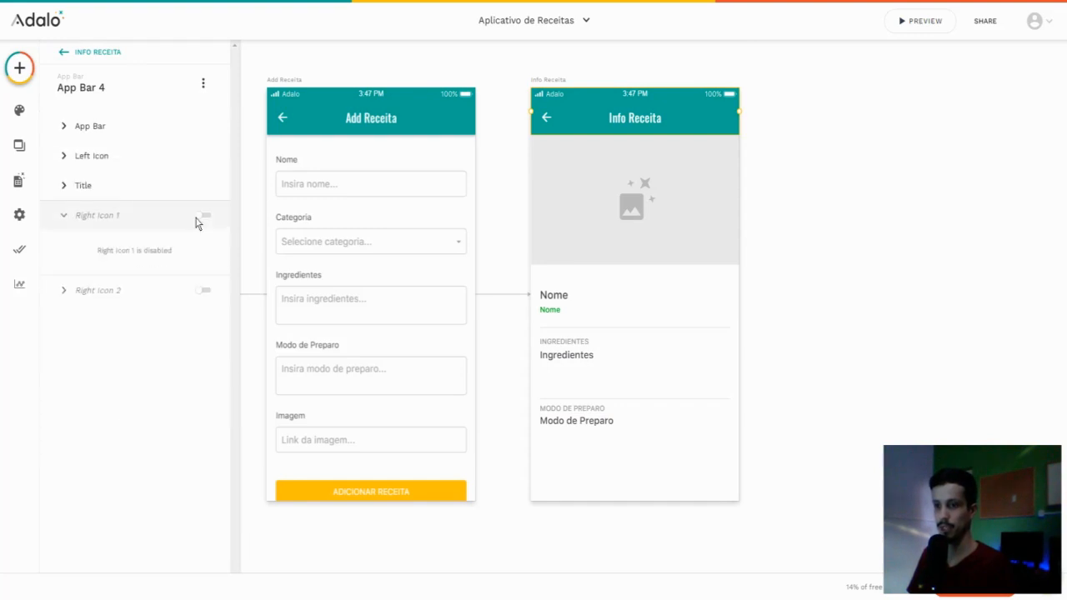
{"action": "left_click", "coordinate": [202, 216]}
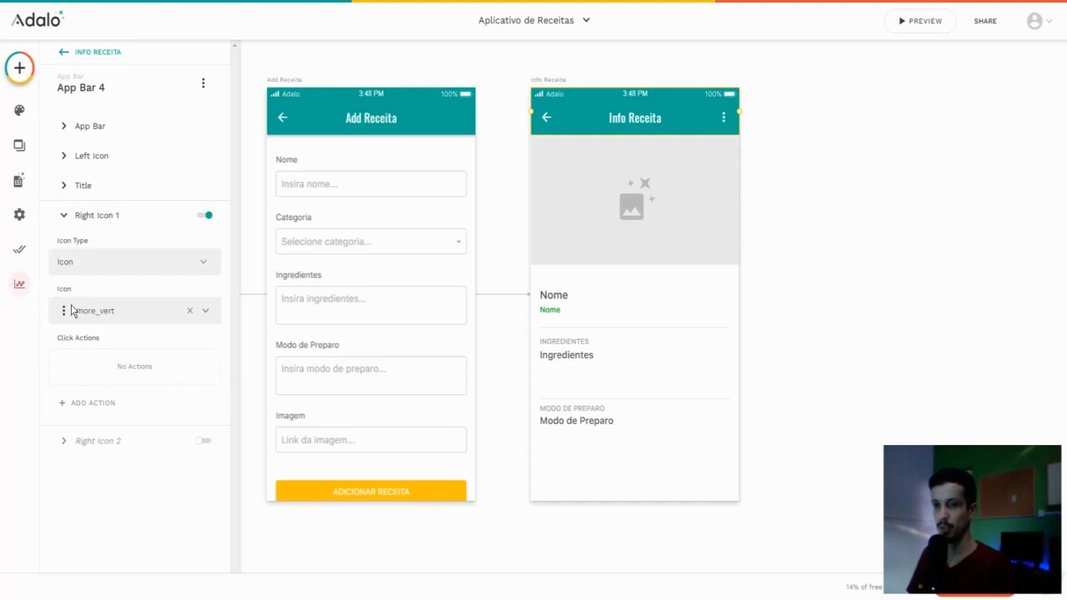
{"action": "left_click", "coordinate": [120, 310]}
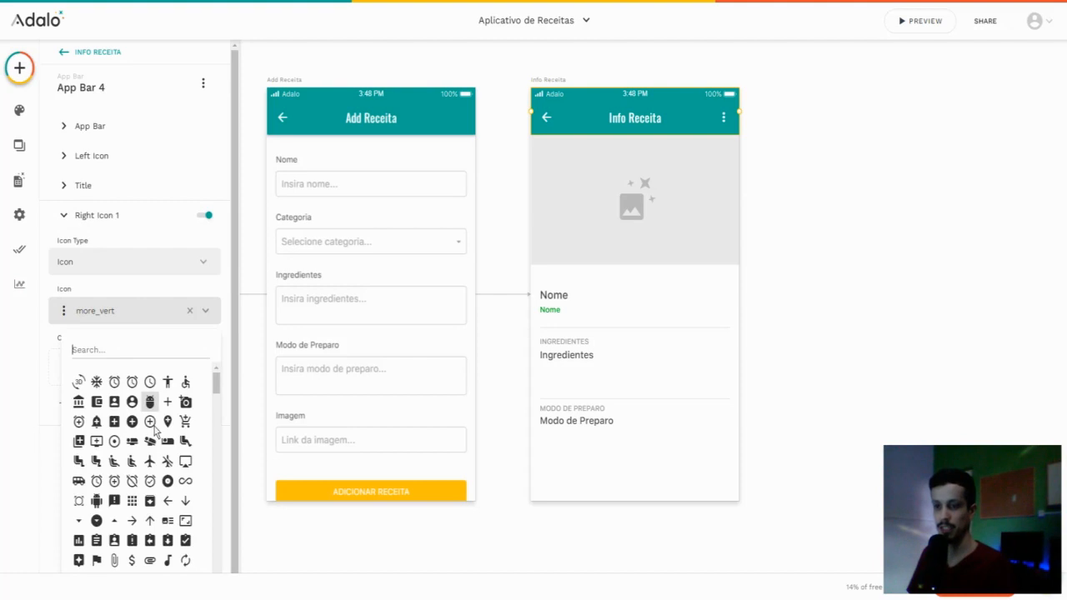
{"action": "scroll", "coordinate": [164, 426], "scroll_direction": "down", "scroll_amount": 2}
{"action": "scroll", "coordinate": [165, 426], "scroll_direction": "down", "scroll_amount": 5}
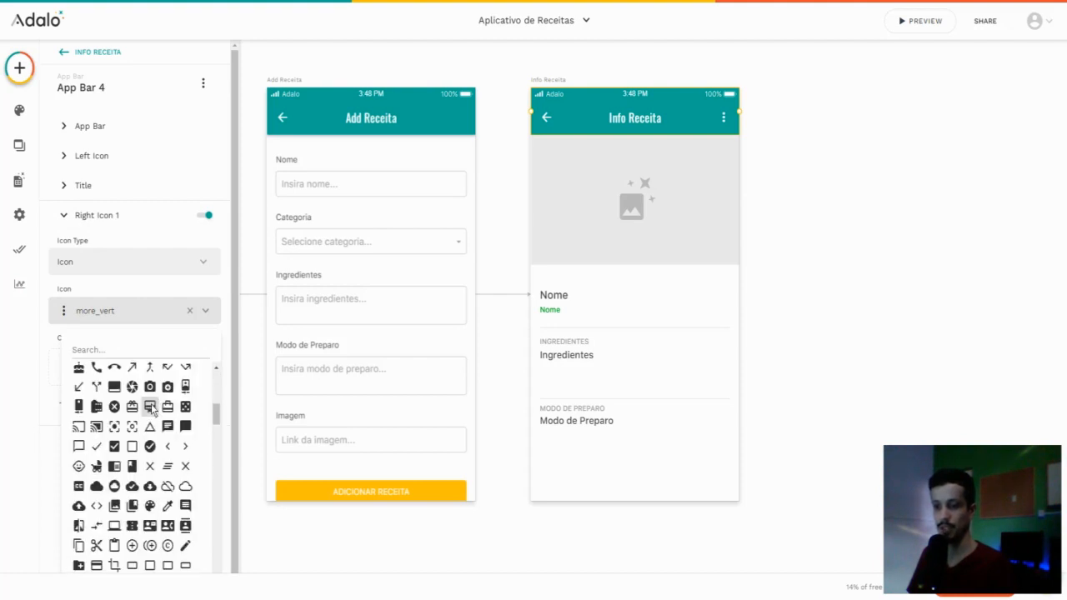
{"action": "scroll", "coordinate": [152, 409], "scroll_direction": "down", "scroll_amount": 3}
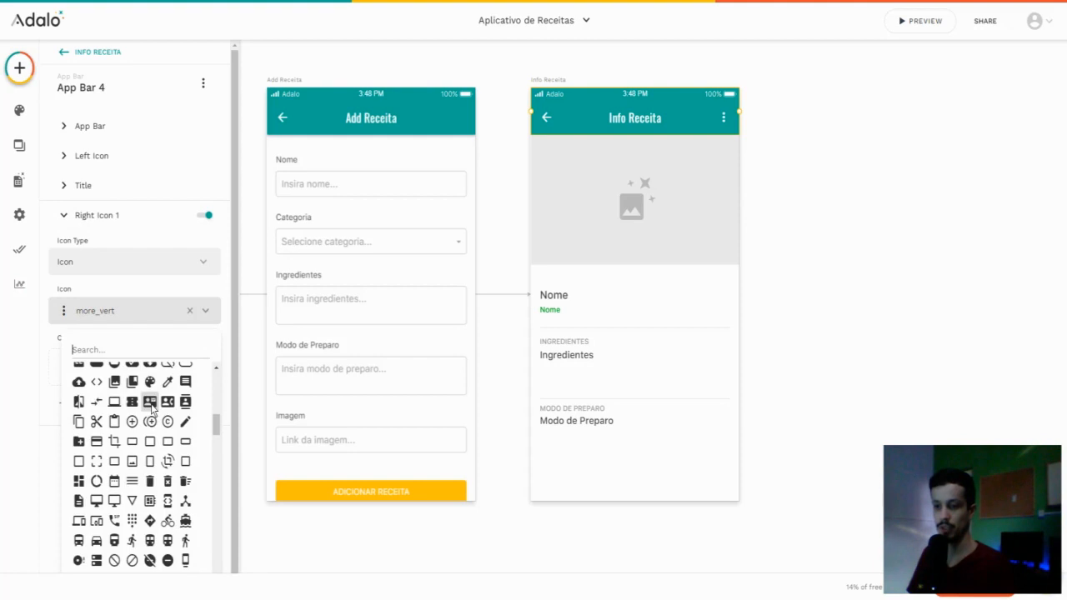
{"action": "left_click", "coordinate": [167, 481]}
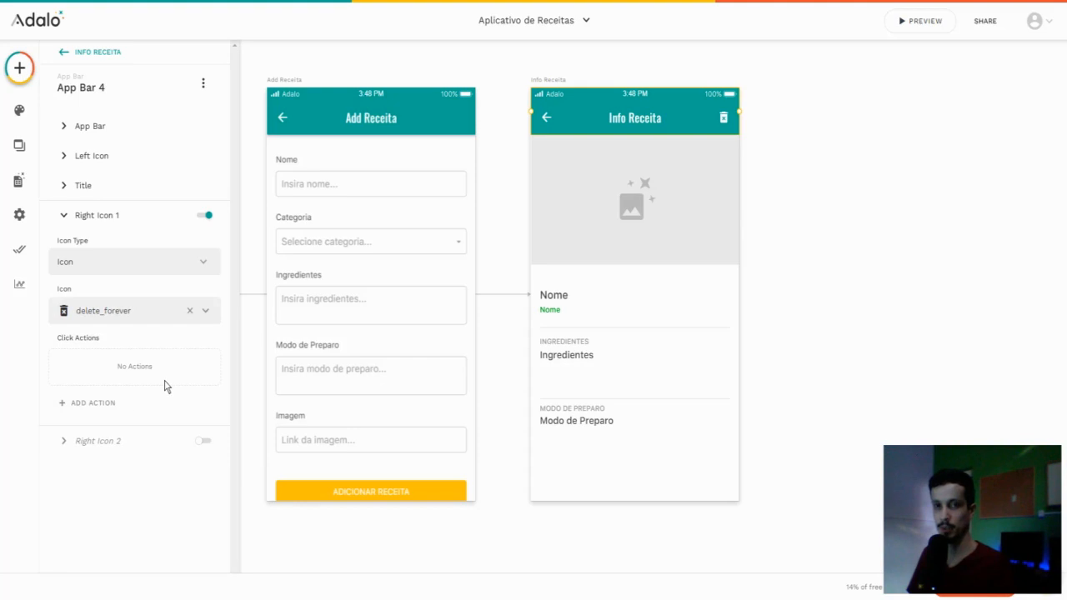
Step: Add a click action to the app bar's delete icon that deletes the Current Receita
{"action": "left_click", "coordinate": [106, 407]}
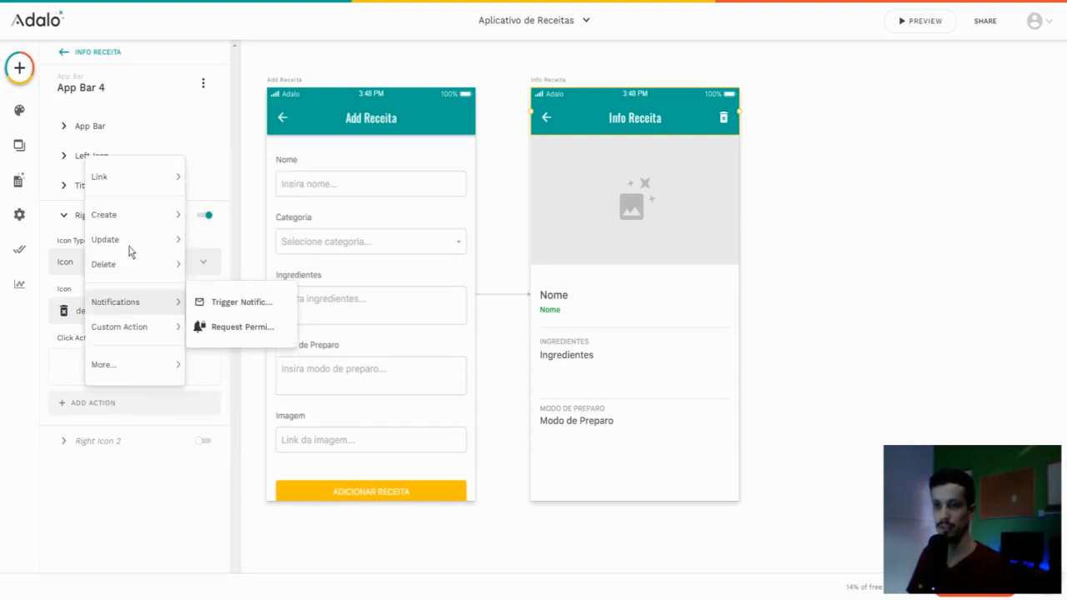
{"action": "mouse_move", "coordinate": [95, 274]}
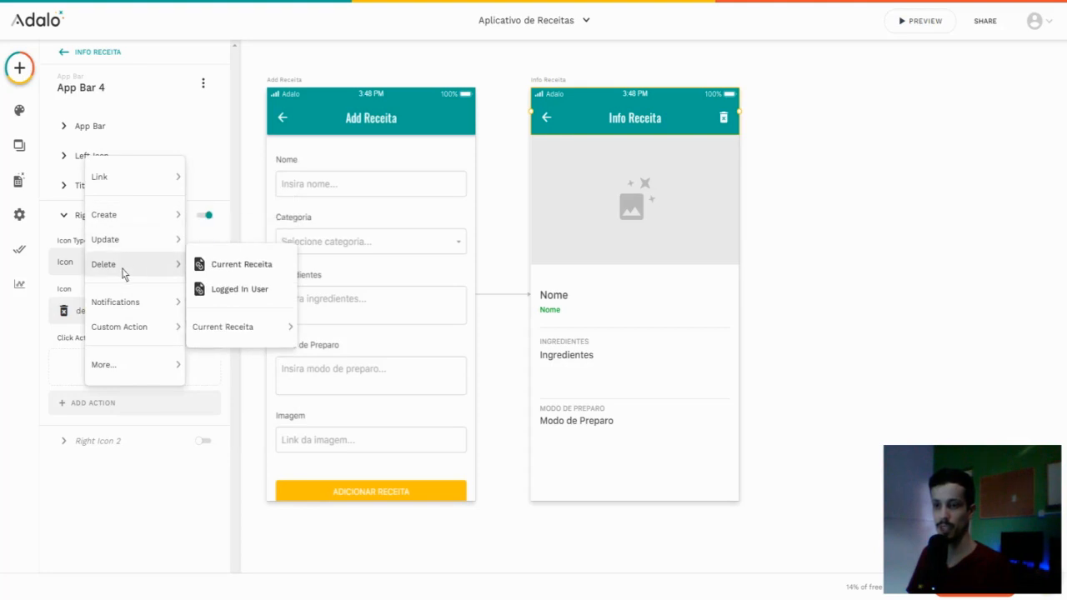
{"action": "left_click", "coordinate": [234, 269]}
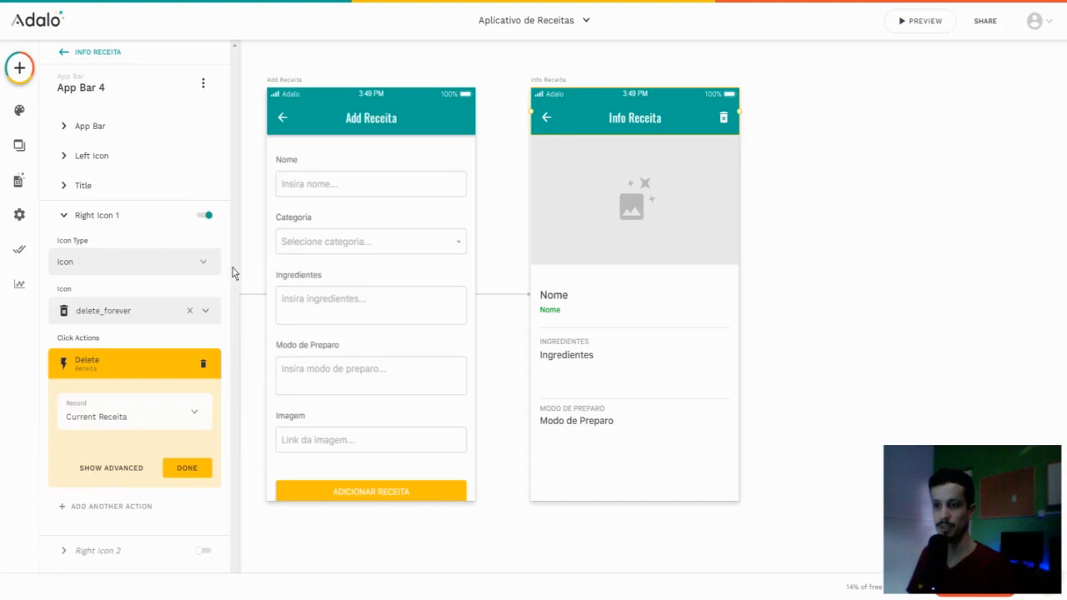
Step: Finish the delete action and add a second click action to the app bar's delete icon that links Back
{"action": "left_click", "coordinate": [185, 469]}
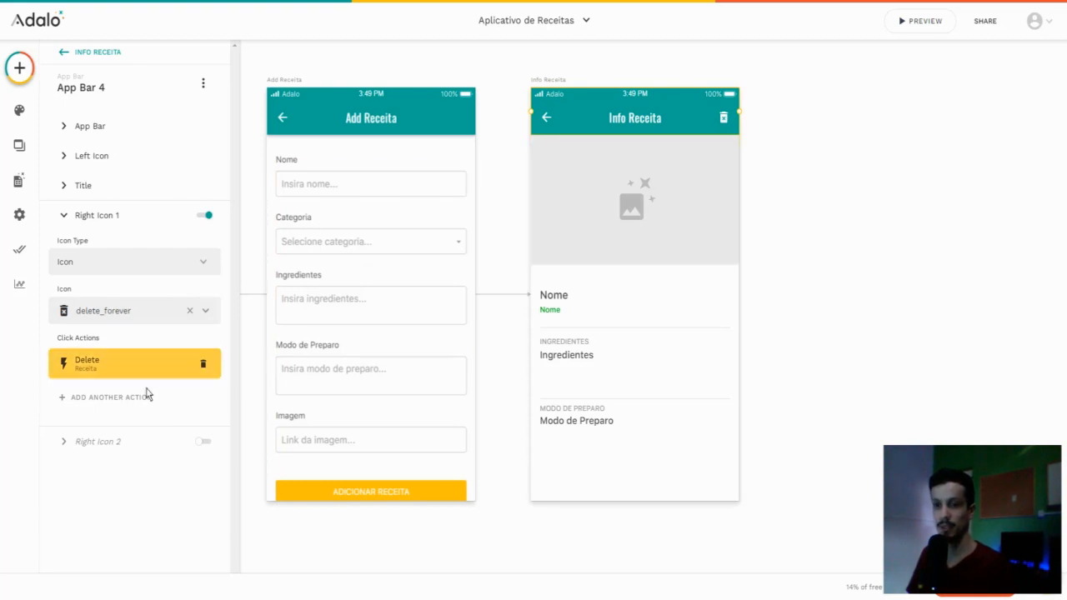
{"action": "left_click", "coordinate": [105, 403]}
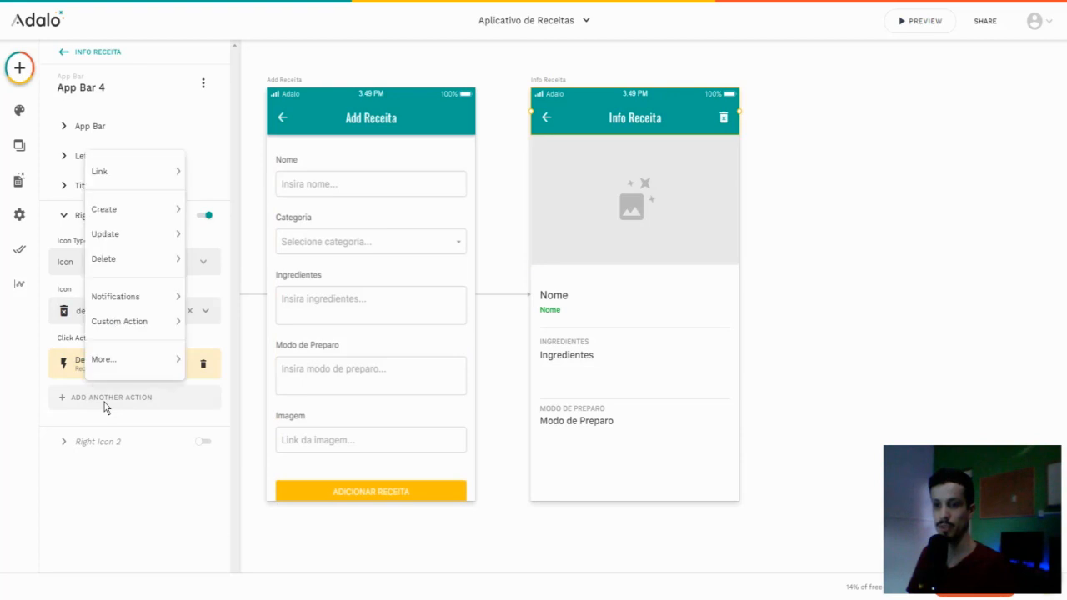
{"action": "mouse_move", "coordinate": [129, 172]}
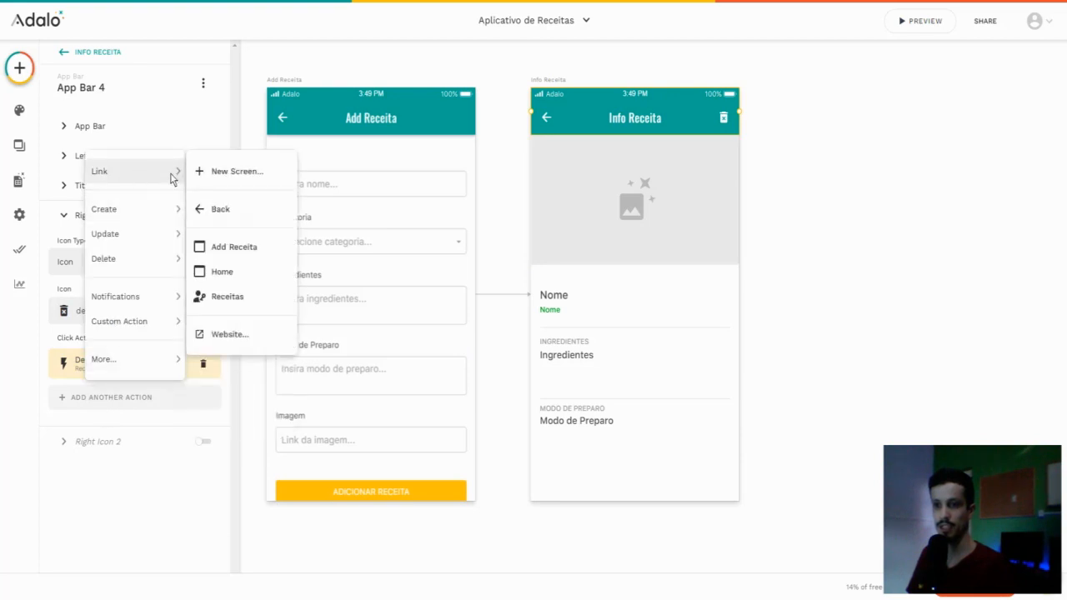
{"action": "left_click", "coordinate": [221, 212]}
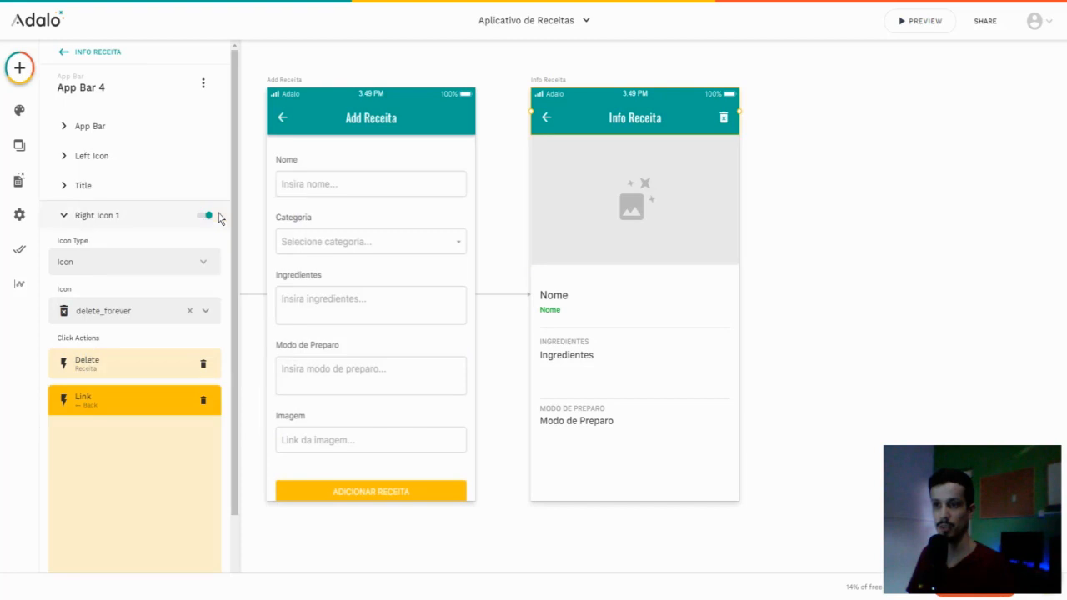
{"action": "left_click", "coordinate": [188, 567]}
{"action": "left_click", "coordinate": [810, 190]}
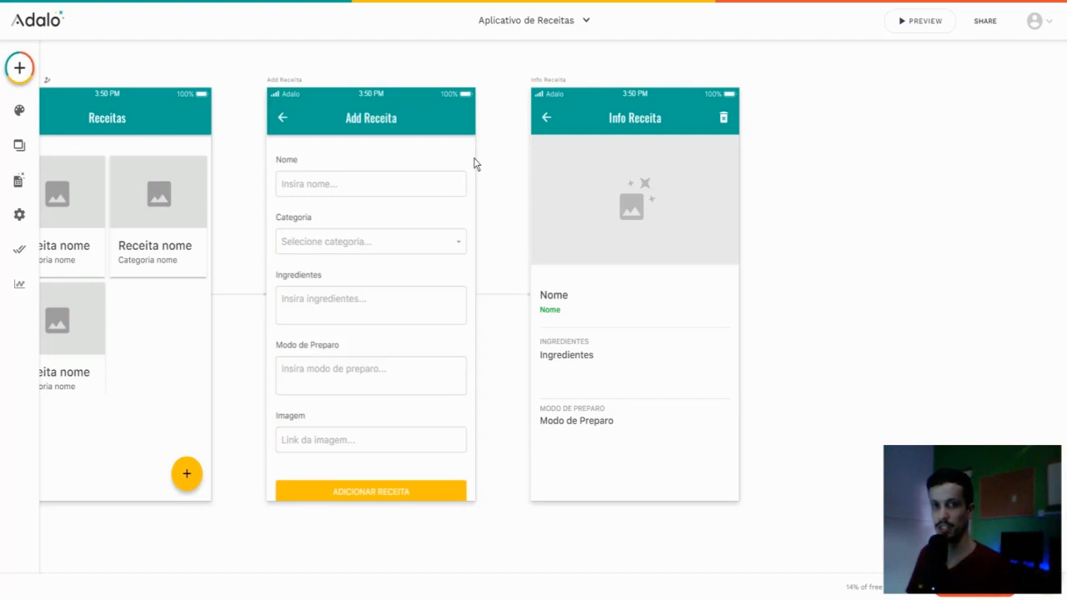
Step: Copy the green text colour's hex code from the category name label on the Info Receita screen
{"action": "left_click", "coordinate": [550, 312]}
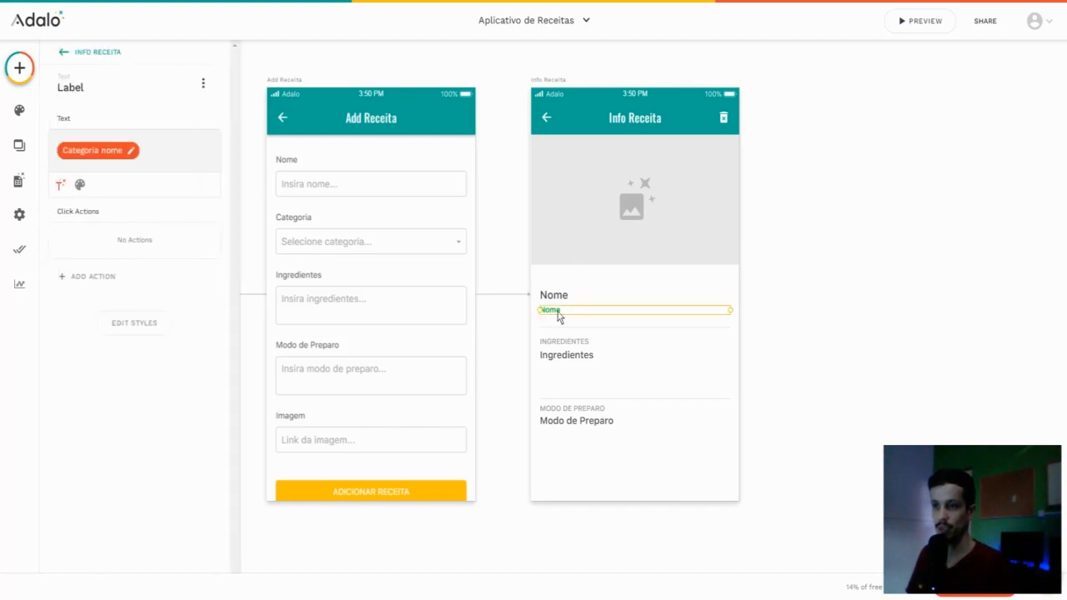
{"action": "left_click", "coordinate": [80, 184]}
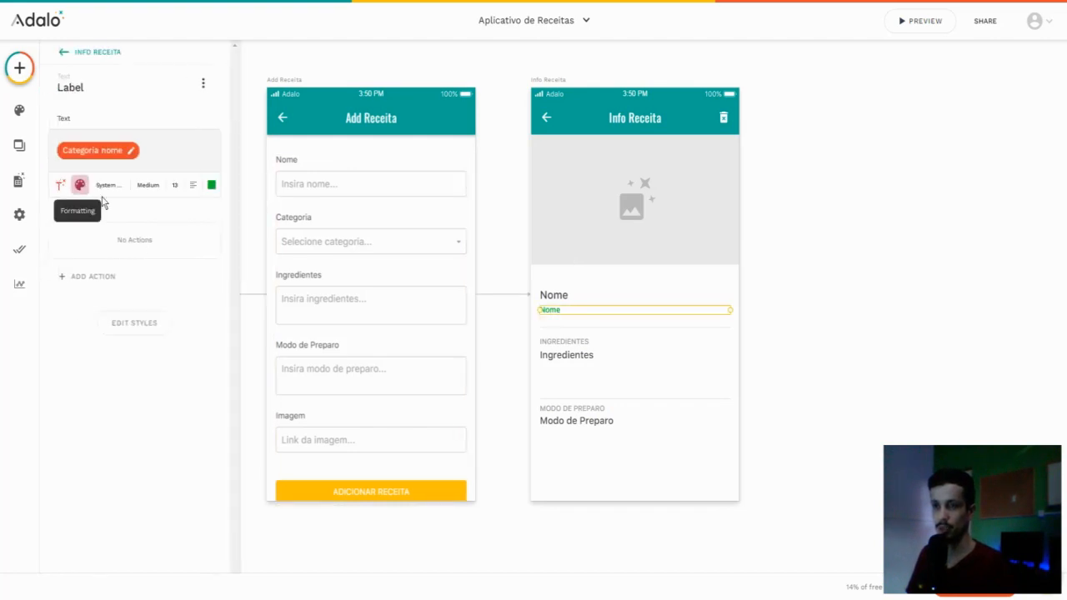
{"action": "left_click", "coordinate": [212, 185]}
{"action": "left_click", "coordinate": [172, 326]}
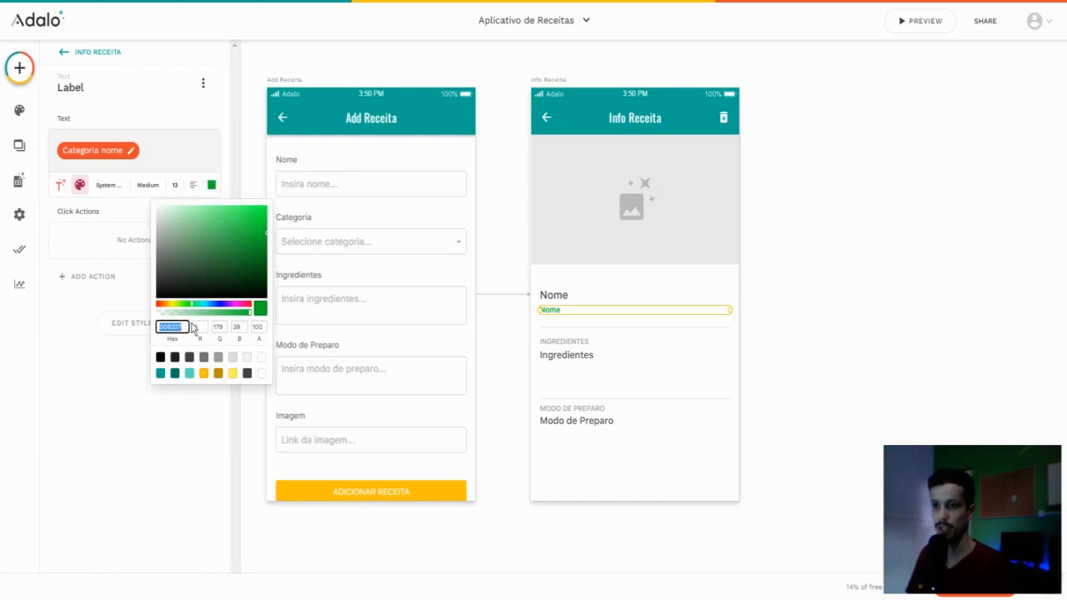
{"action": "left_click", "coordinate": [795, 203]}
{"action": "left_click", "coordinate": [792, 205]}
{"action": "left_click", "coordinate": [564, 314]}
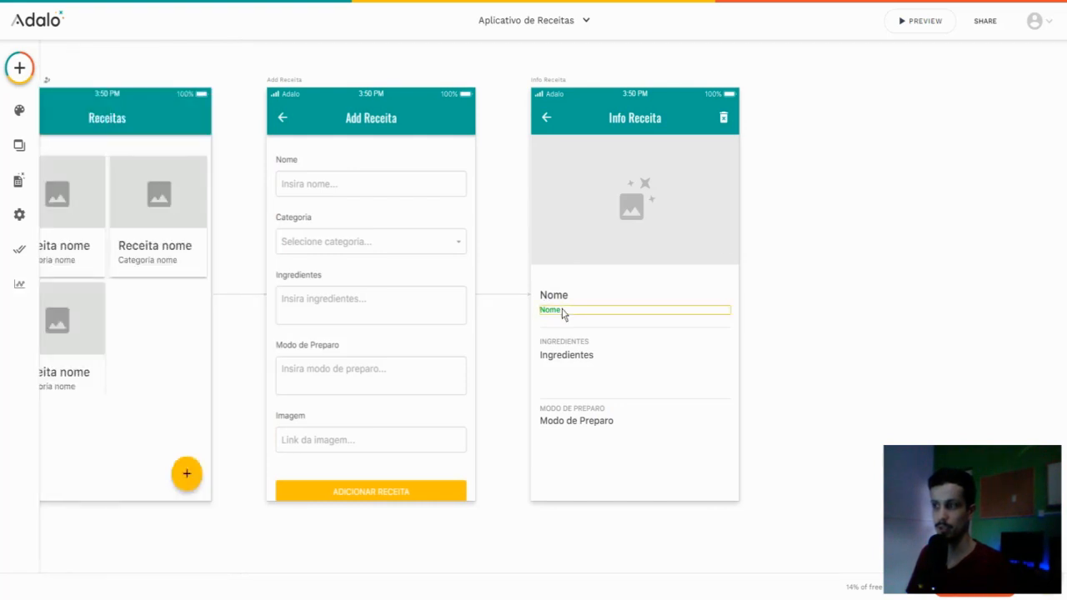
{"action": "left_click", "coordinate": [80, 185]}
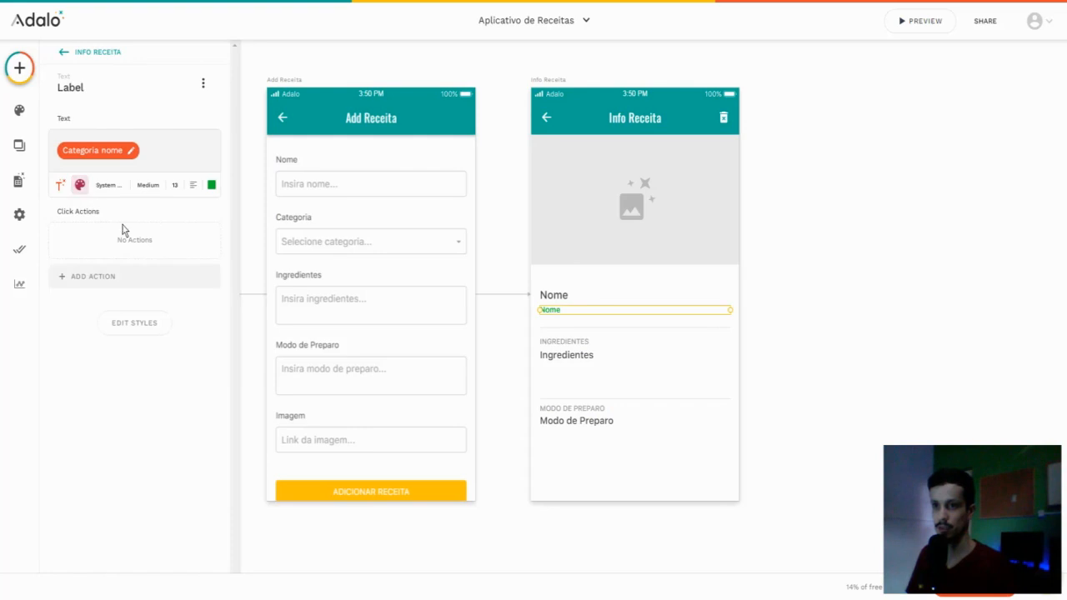
{"action": "left_click", "coordinate": [212, 185]}
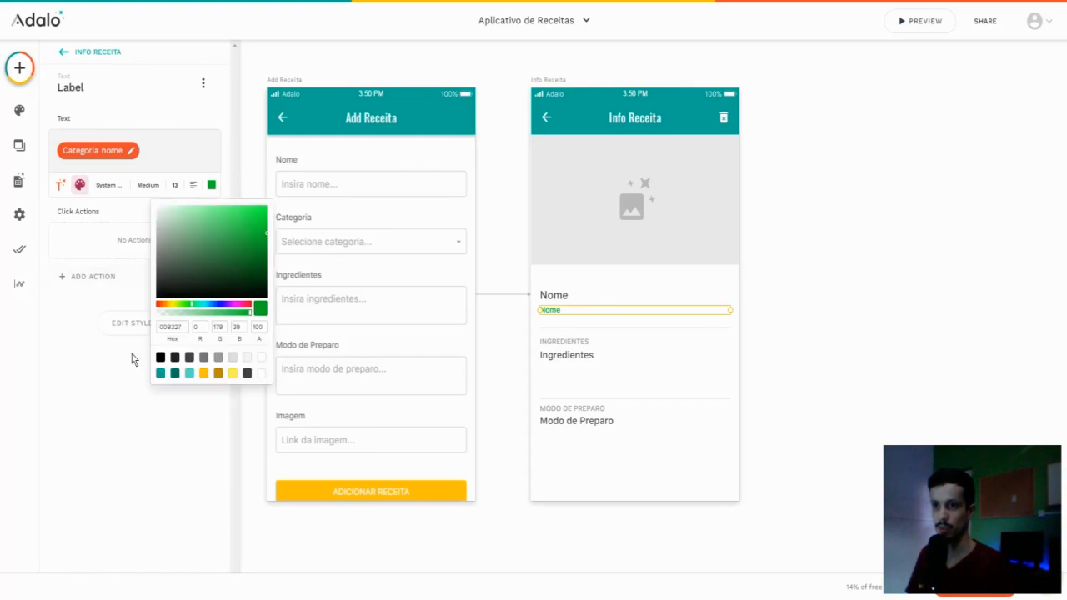
{"action": "double_click", "coordinate": [187, 330]}
{"action": "left_click", "coordinate": [830, 249]}
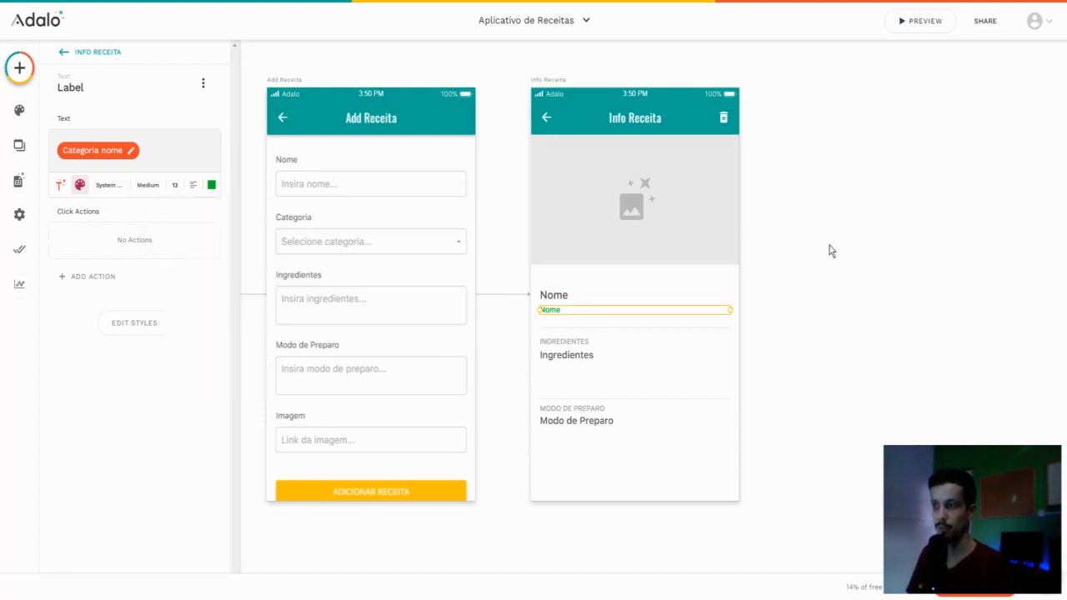
{"action": "left_click", "coordinate": [845, 261]}
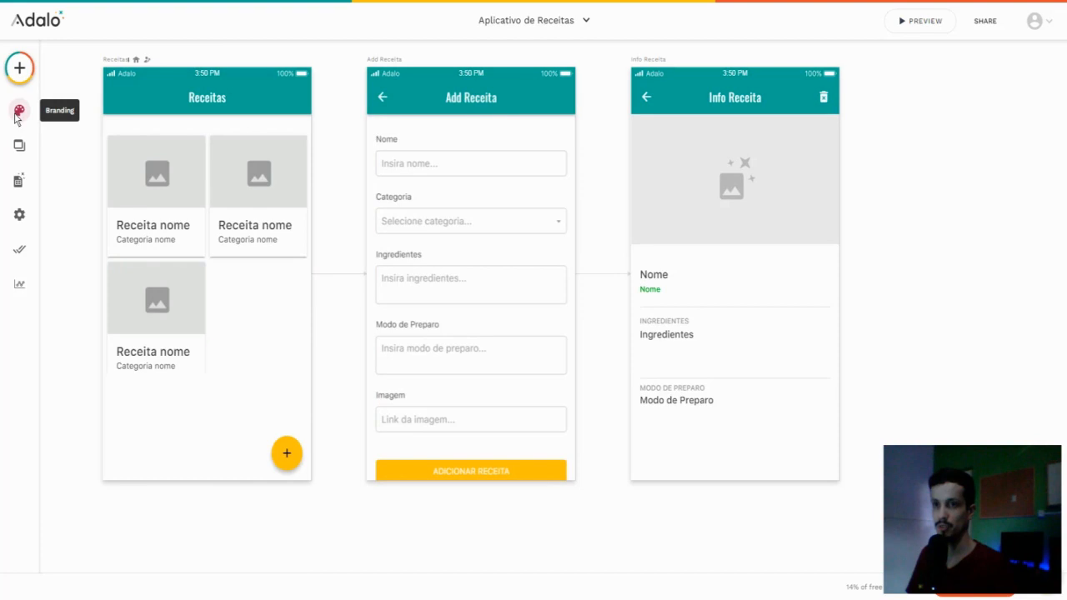
Step: Set the app branding's secondary colour to #00b327
{"action": "left_click", "coordinate": [17, 115]}
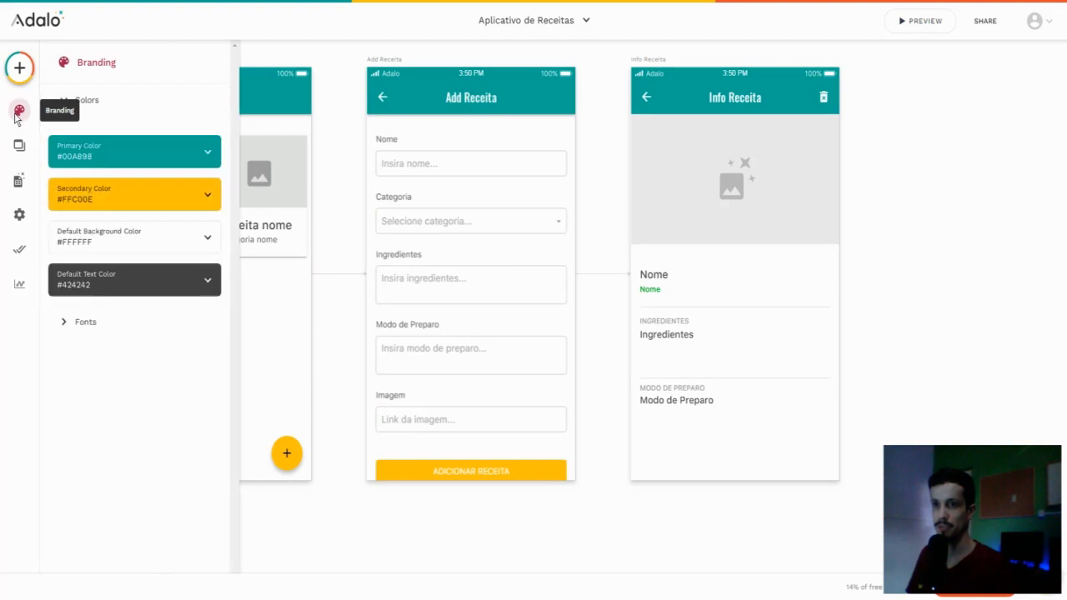
{"action": "left_click", "coordinate": [104, 194]}
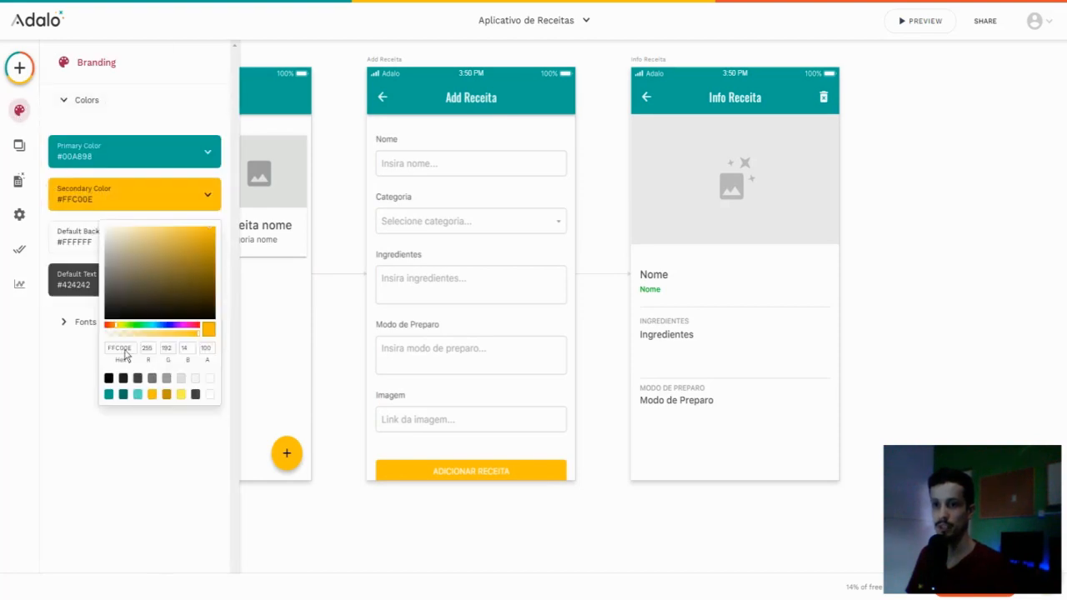
{"action": "double_click", "coordinate": [123, 350]}
{"action": "type", "text": "00b327"}
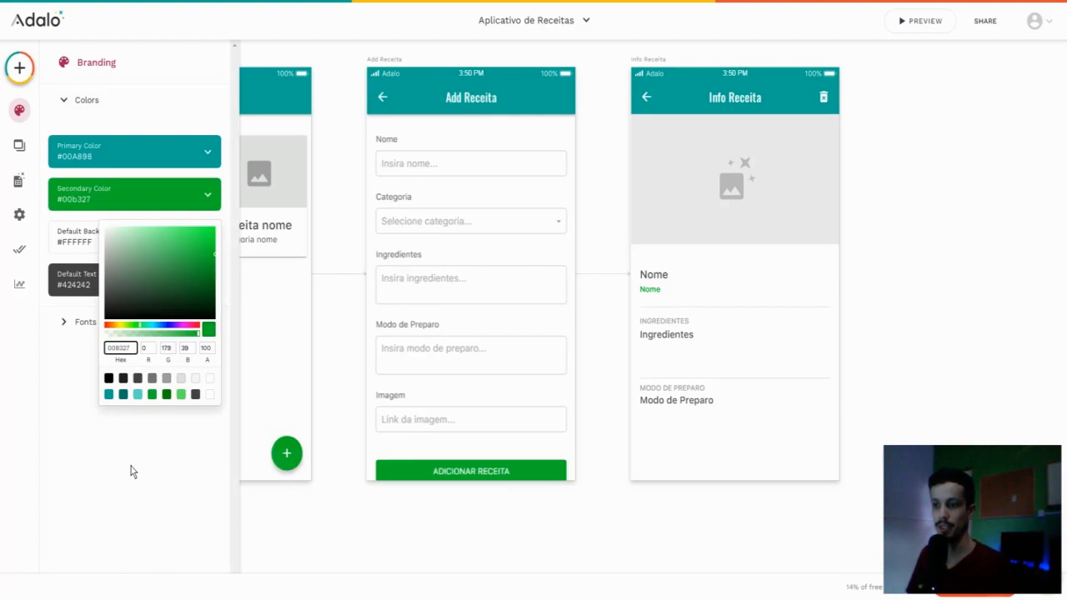
{"action": "left_click", "coordinate": [131, 466]}
{"action": "left_click", "coordinate": [614, 270]}
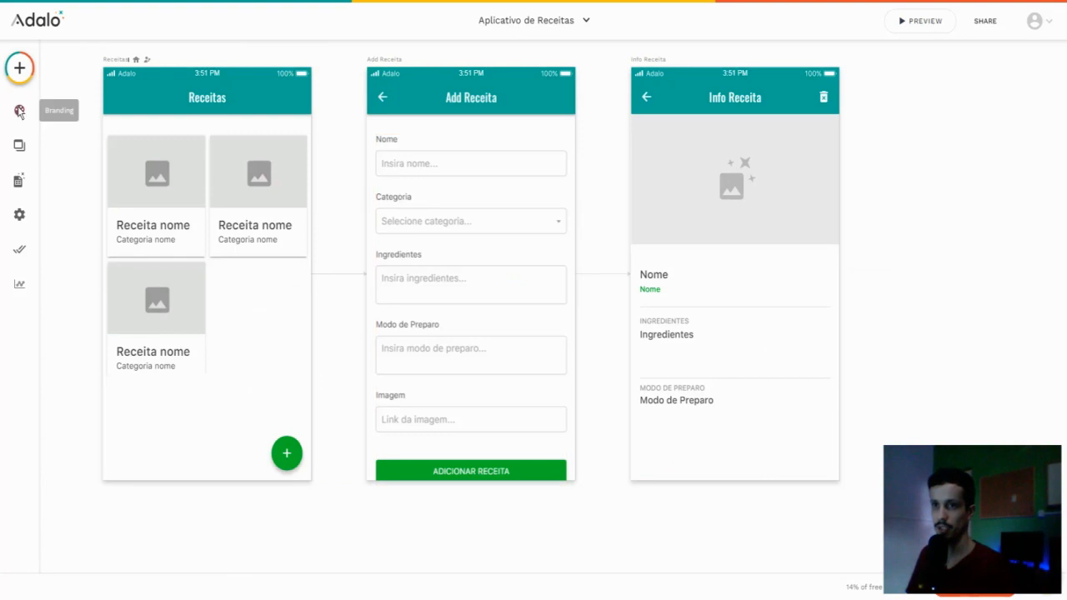
Step: Set the app branding's primary colour to #fe0420
{"action": "left_click", "coordinate": [28, 108]}
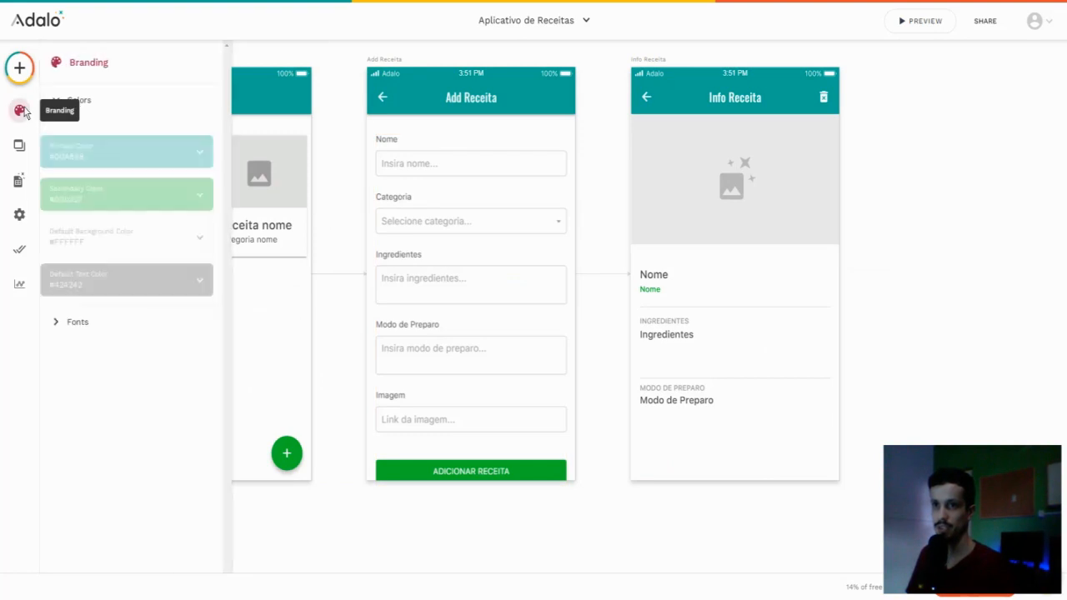
{"action": "left_click", "coordinate": [105, 159]}
{"action": "left_click", "coordinate": [119, 305]}
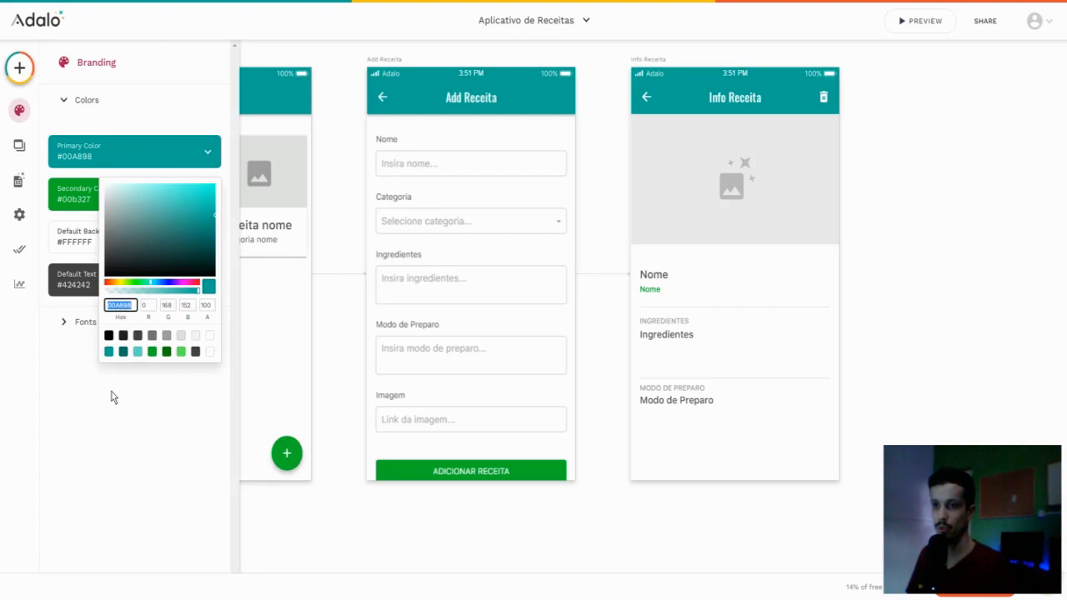
{"action": "type", "text": "FE0420"}
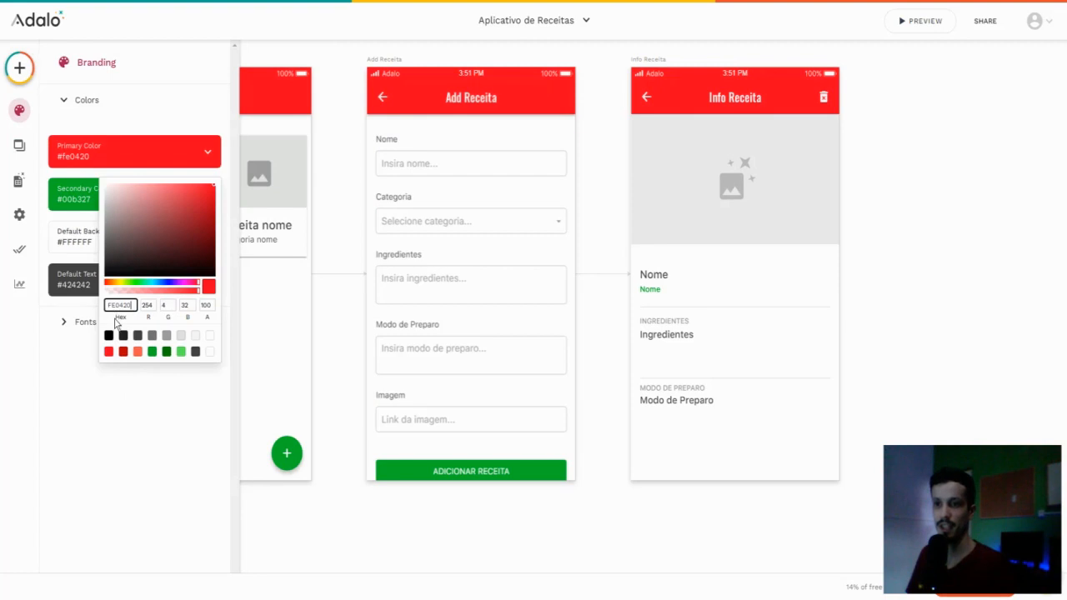
{"action": "left_click", "coordinate": [150, 439]}
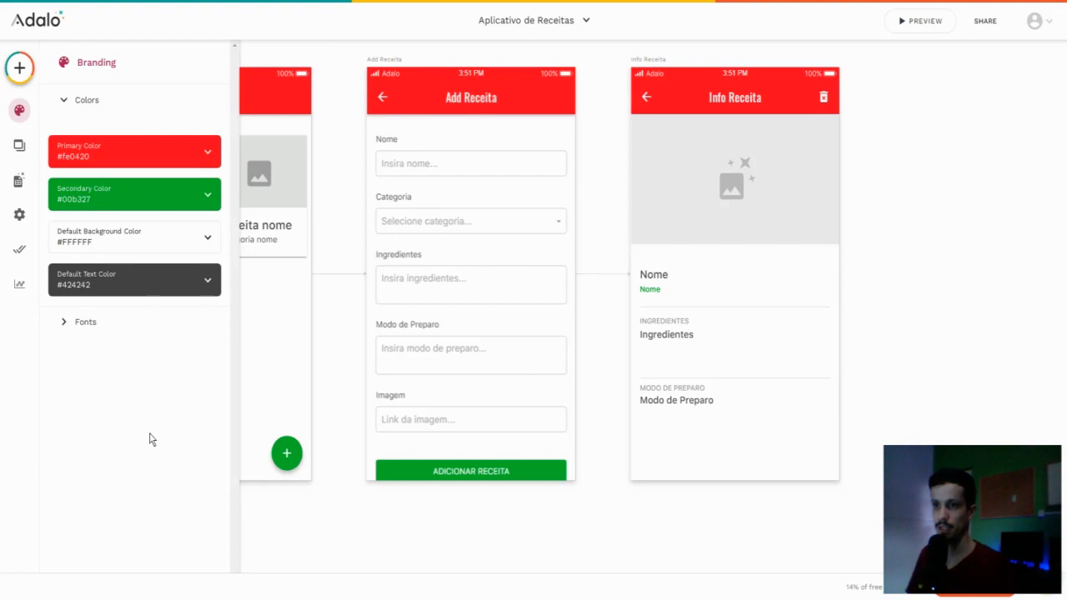
Step: Copy the hex code of the branding's secondary colour
{"action": "left_click", "coordinate": [138, 198]}
{"action": "double_click", "coordinate": [113, 350]}
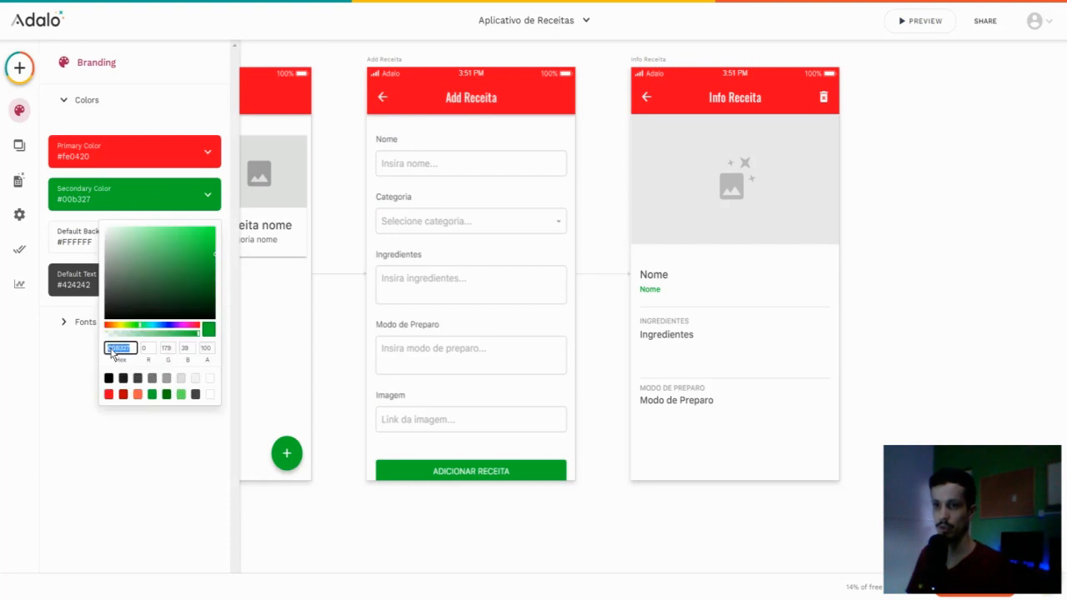
{"action": "left_click", "coordinate": [341, 200]}
{"action": "left_click", "coordinate": [341, 218]}
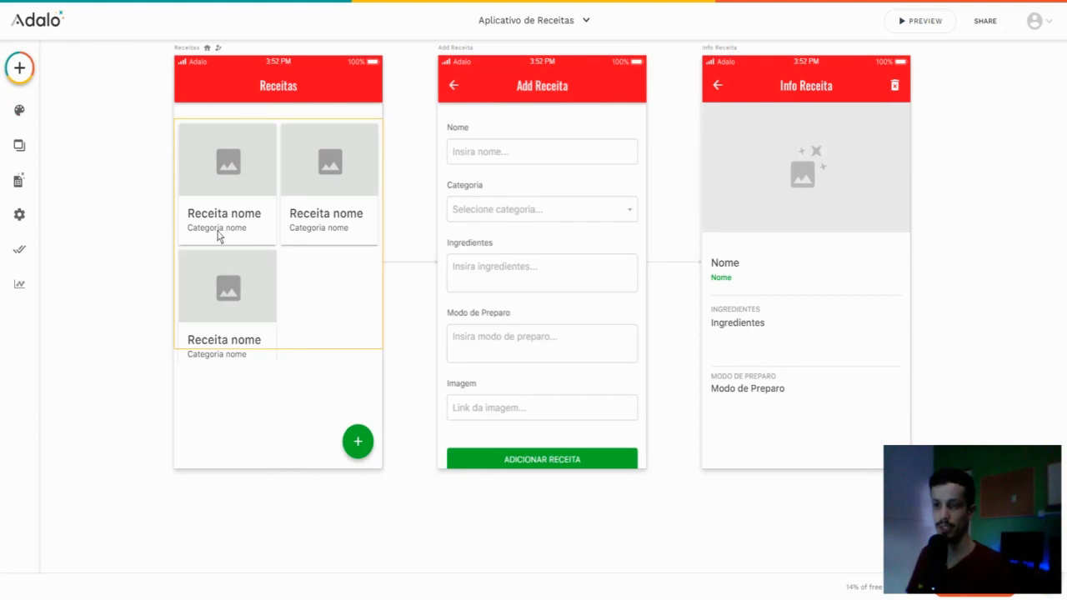
Step: Set the text colour of the card list's Categoria nome subtitle on the Receitas screen to the copied green #00b327
{"action": "left_click", "coordinate": [261, 243]}
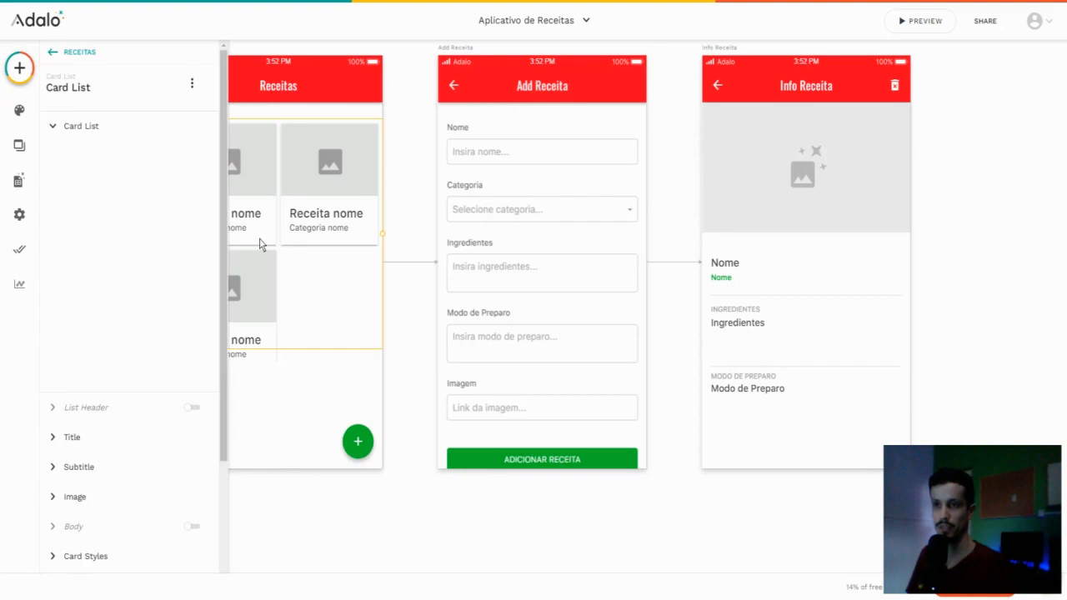
{"action": "scroll", "coordinate": [160, 207], "scroll_direction": "down", "scroll_amount": 5}
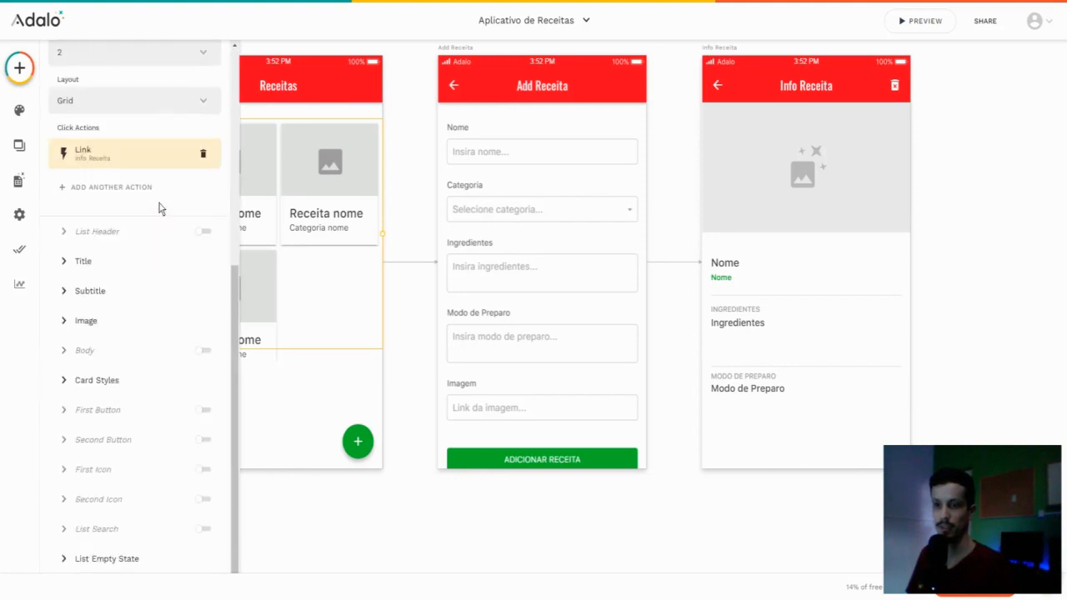
{"action": "left_click", "coordinate": [105, 294]}
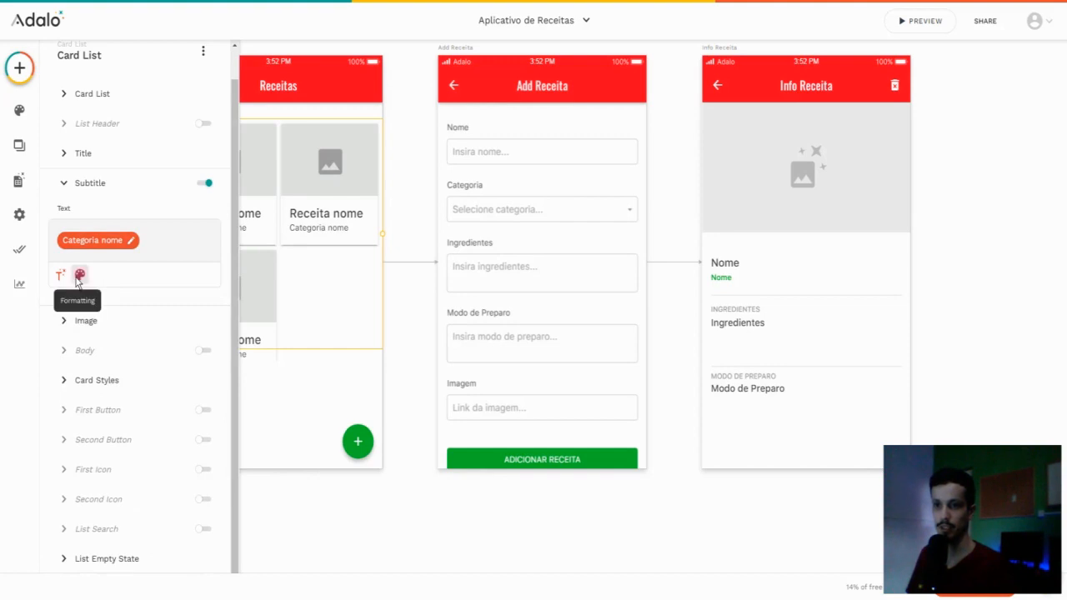
{"action": "left_click", "coordinate": [80, 276]}
{"action": "left_click", "coordinate": [211, 274]}
{"action": "double_click", "coordinate": [172, 418]}
{"action": "type", "text": "00B227"}
{"action": "left_click", "coordinate": [396, 125]}
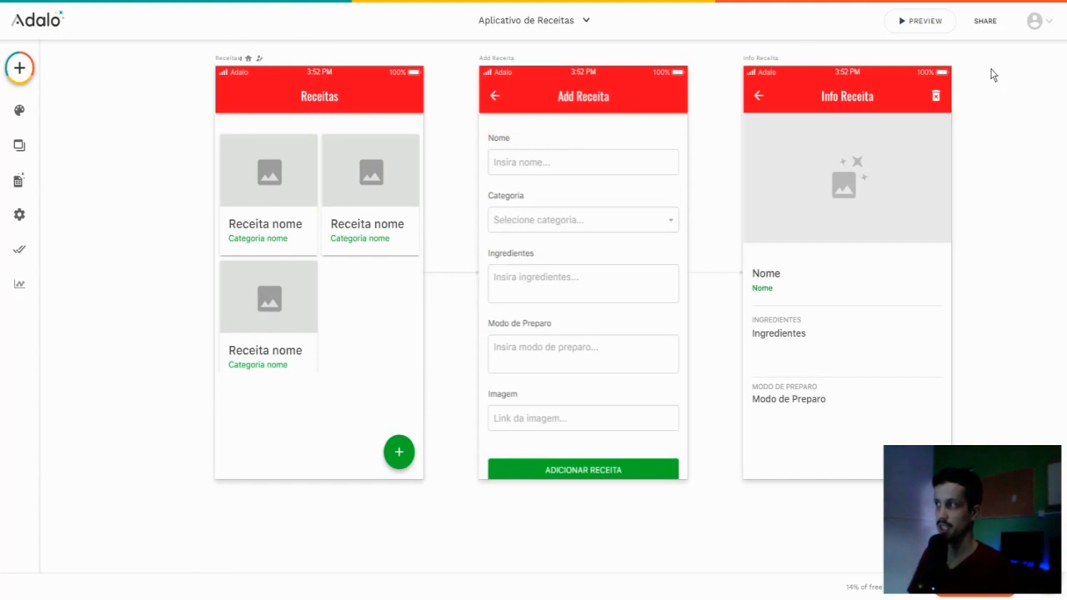
Step: Open the app's share page, read through the Bolo Simples recipe's details and return to the recipe list
{"action": "left_click", "coordinate": [987, 27]}
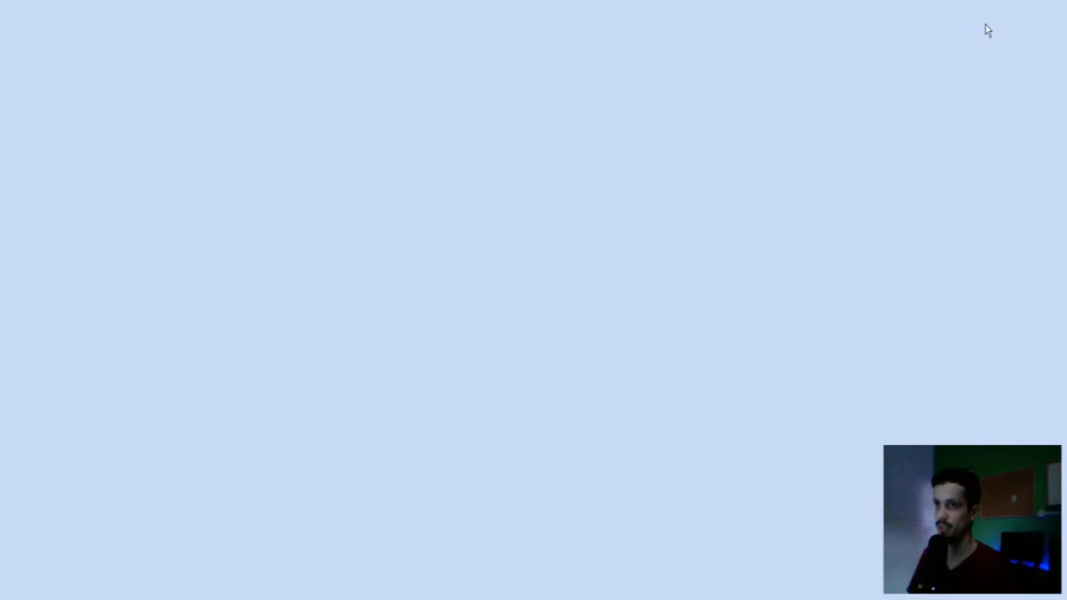
{"action": "left_click", "coordinate": [671, 242]}
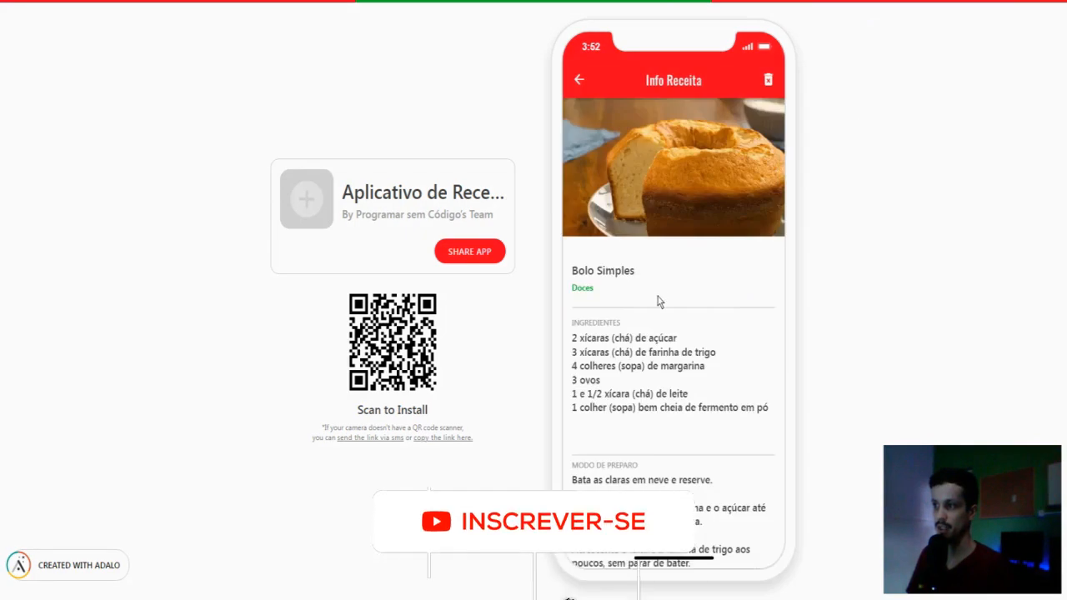
{"action": "scroll", "coordinate": [661, 299], "scroll_direction": "down", "scroll_amount": 2}
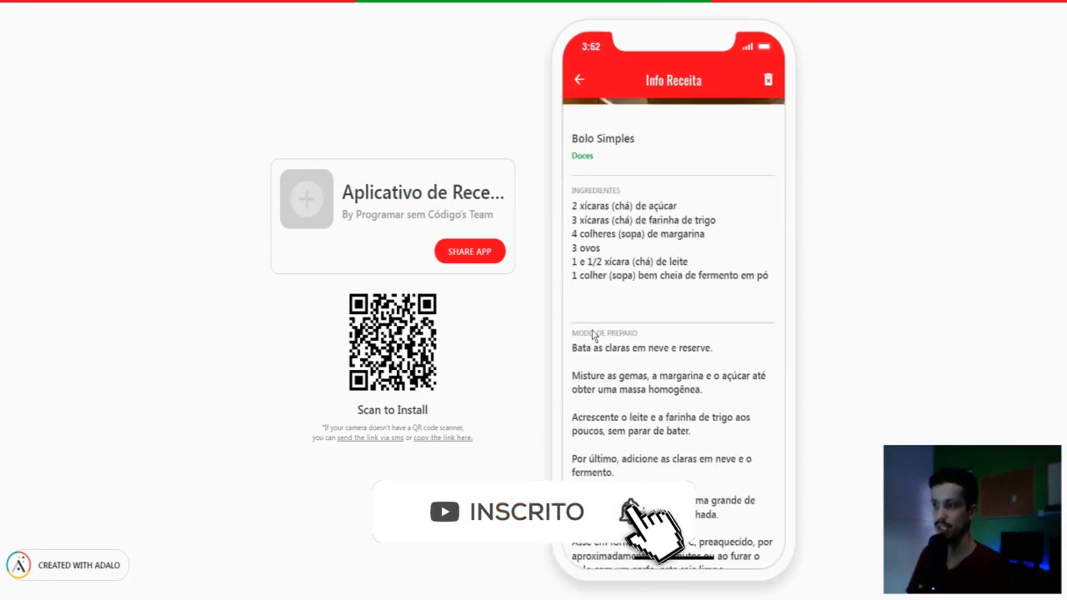
{"action": "scroll", "coordinate": [617, 334], "scroll_direction": "down", "scroll_amount": 1}
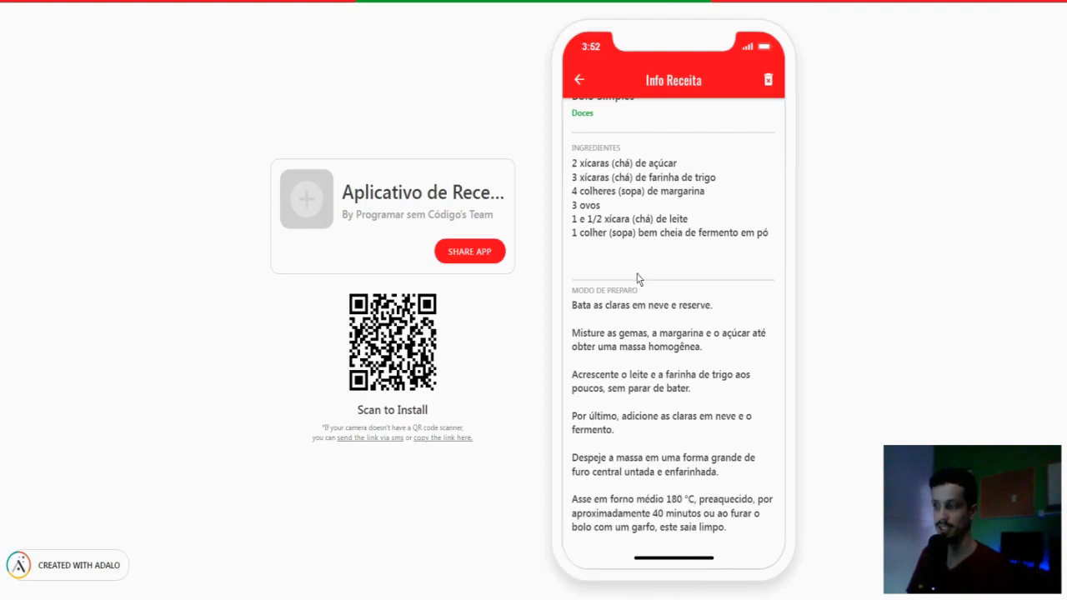
{"action": "scroll", "coordinate": [638, 278], "scroll_direction": "up", "scroll_amount": 4}
{"action": "left_click", "coordinate": [581, 80]}
Step: Open the Bolo de Maçã recipe, review its ingredients and preparation text, and return to the recipe list
{"action": "left_click", "coordinate": [722, 345]}
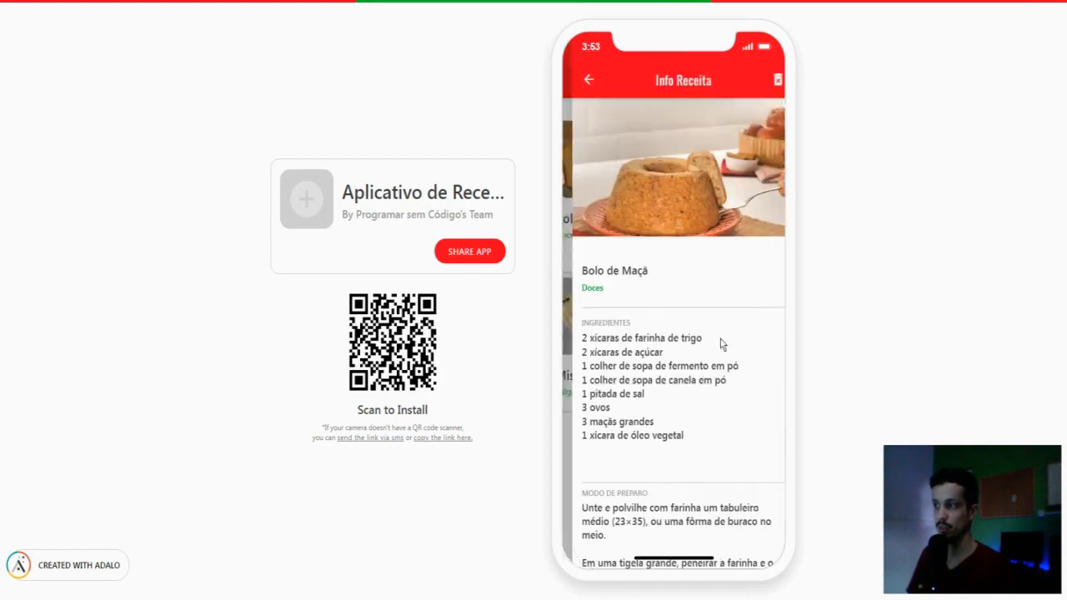
{"action": "scroll", "coordinate": [667, 150], "scroll_direction": "down", "scroll_amount": 2}
{"action": "scroll", "coordinate": [702, 184], "scroll_direction": "up", "scroll_amount": 2}
{"action": "left_click", "coordinate": [580, 81]}
Step: Open the Add Receita form, check the Categoria options and go back to the recipe list
{"action": "left_click", "coordinate": [759, 532]}
{"action": "left_click", "coordinate": [636, 210]}
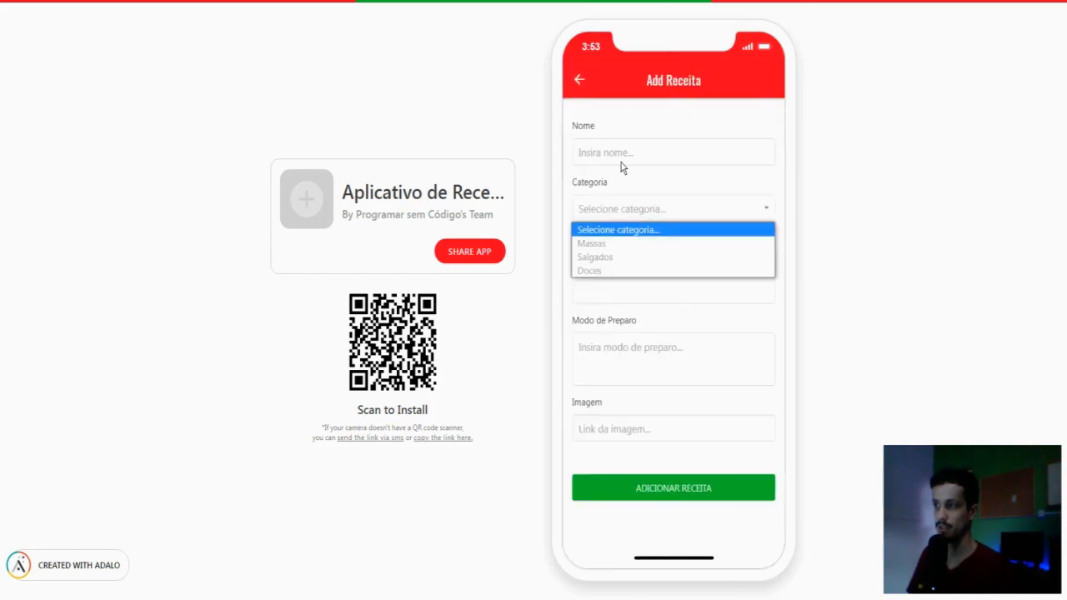
{"action": "left_click", "coordinate": [579, 80]}
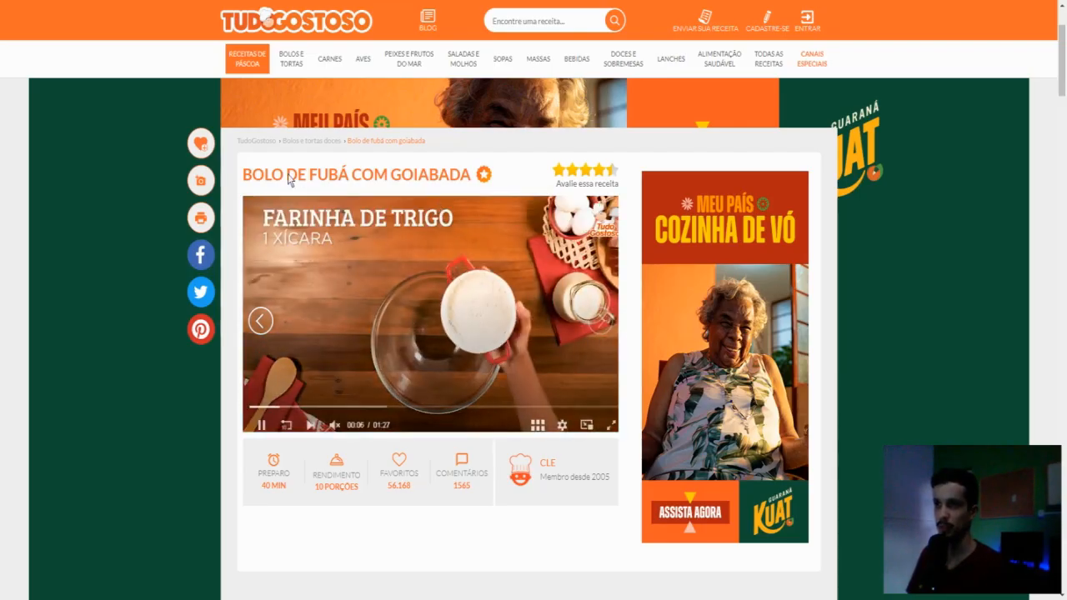
Step: Start a new recipe in the app with the copied TudoGostoso title BOLO DE FUBÁ COM GOIABADA as Nome and Doces as Categoria
{"action": "left_click_drag", "start_coordinate": [244, 175], "coordinate": [469, 184]}
{"action": "key", "text": "ctrl+c"}
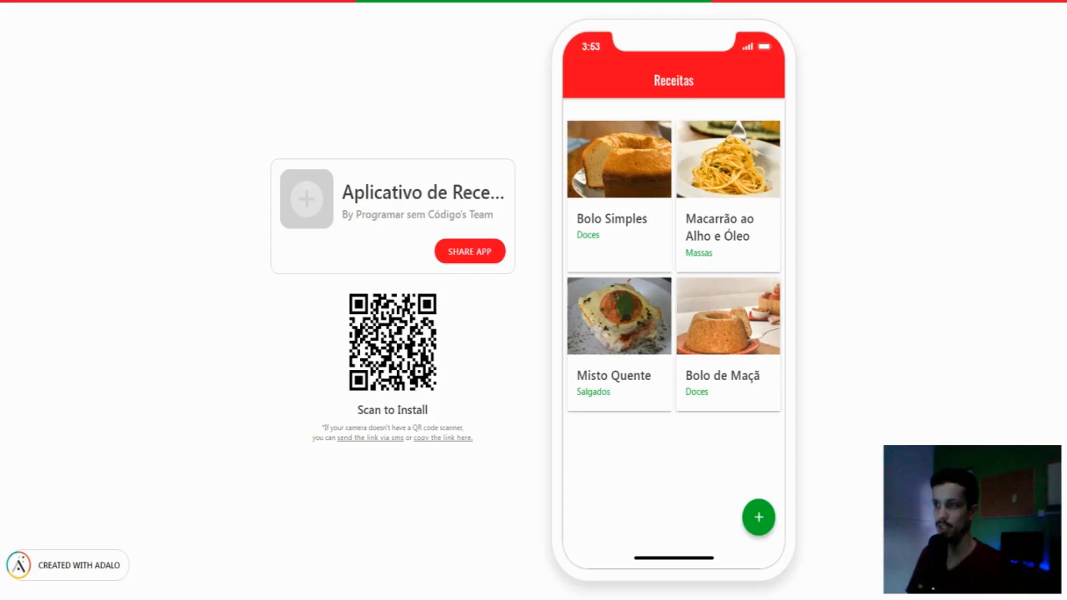
{"action": "left_click", "coordinate": [757, 520]}
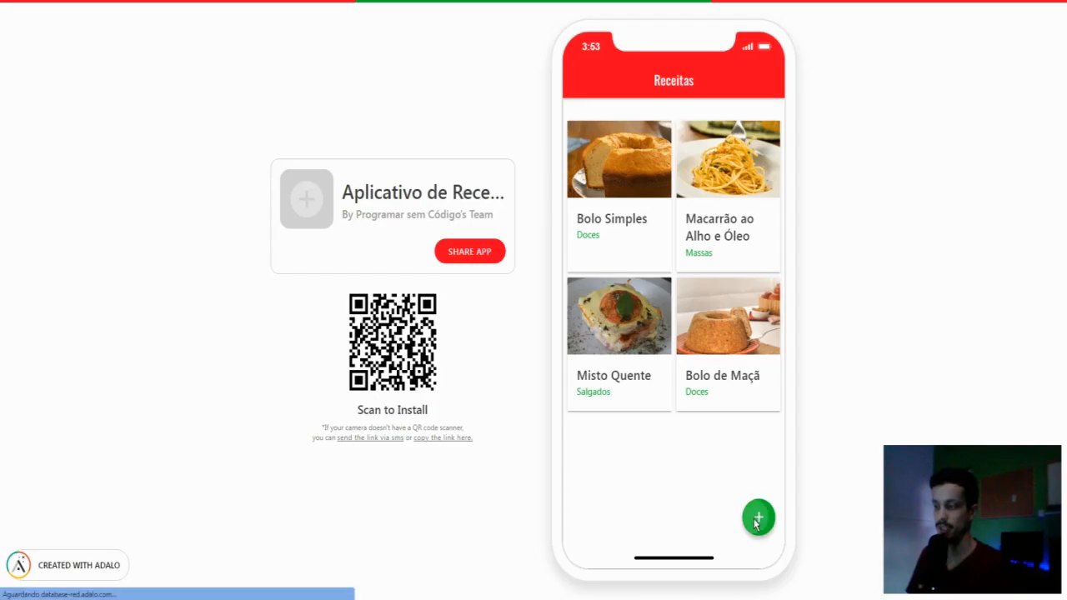
{"action": "left_click", "coordinate": [629, 158]}
{"action": "key", "text": "ctrl+v"}
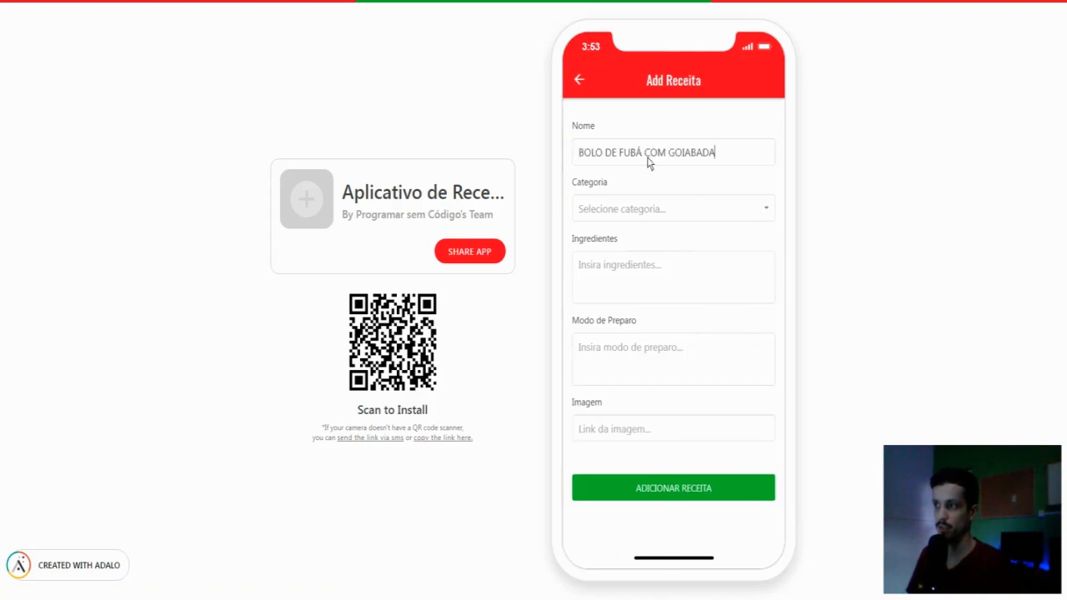
{"action": "left_click_drag", "start_coordinate": [637, 152], "coordinate": [687, 158]}
{"action": "left_click", "coordinate": [695, 144]}
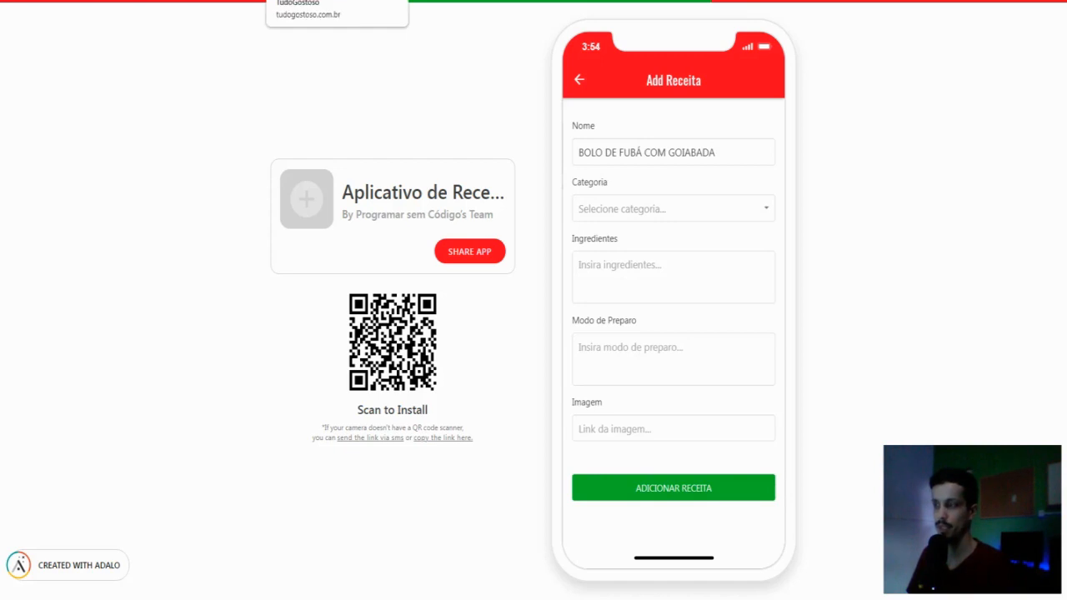
{"action": "left_click", "coordinate": [642, 210]}
{"action": "left_click", "coordinate": [608, 271]}
Step: Copy the full ingredient list from the TudoGostoso recipe into the Ingredientes field of the Add Receita form
{"action": "left_click", "coordinate": [367, 0]}
{"action": "scroll", "coordinate": [409, 172], "scroll_direction": "down", "scroll_amount": 5}
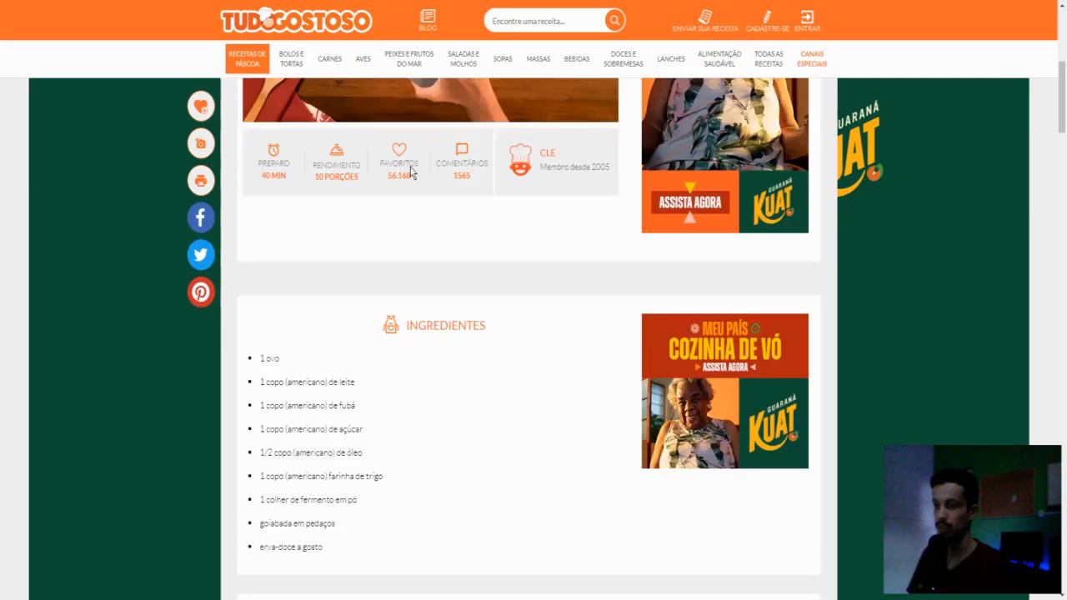
{"action": "left_click_drag", "start_coordinate": [260, 109], "coordinate": [334, 295]}
{"action": "key", "text": "ctrl+c"}
{"action": "left_click", "coordinate": [267, 0]}
{"action": "left_click", "coordinate": [655, 282]}
{"action": "key", "text": "ctrl+v"}
Step: Copy the four preparation steps from the TudoGostoso recipe into the Modo de Preparo field of the Add Receita form
{"action": "left_click", "coordinate": [416, 12]}
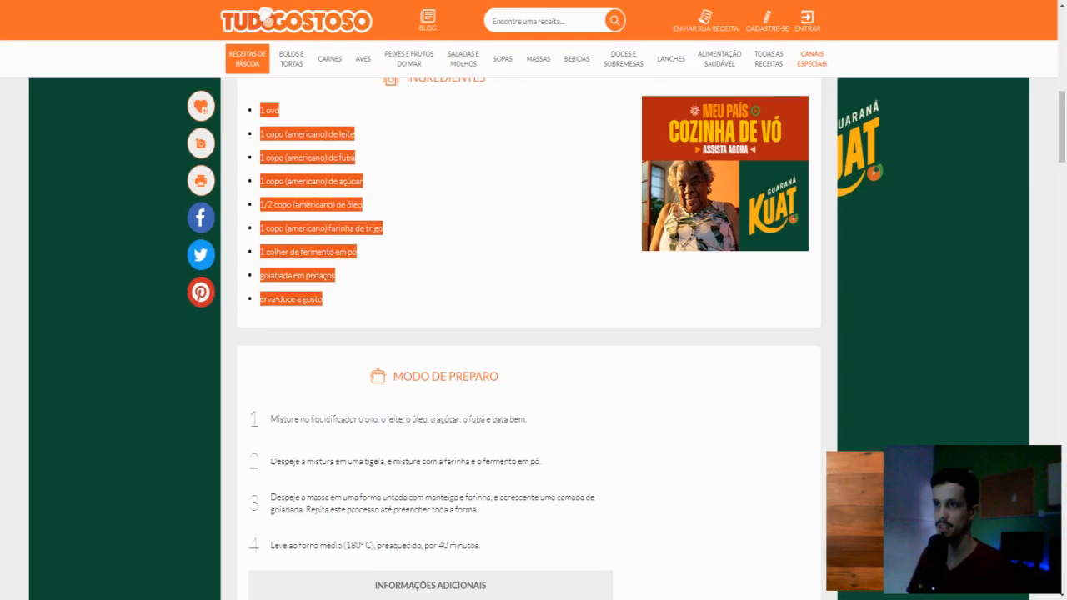
{"action": "scroll", "coordinate": [378, 348], "scroll_direction": "down", "scroll_amount": 2}
{"action": "left_click_drag", "start_coordinate": [272, 295], "coordinate": [501, 427]}
{"action": "key", "text": "ctrl+c"}
{"action": "left_click", "coordinate": [266, 0]}
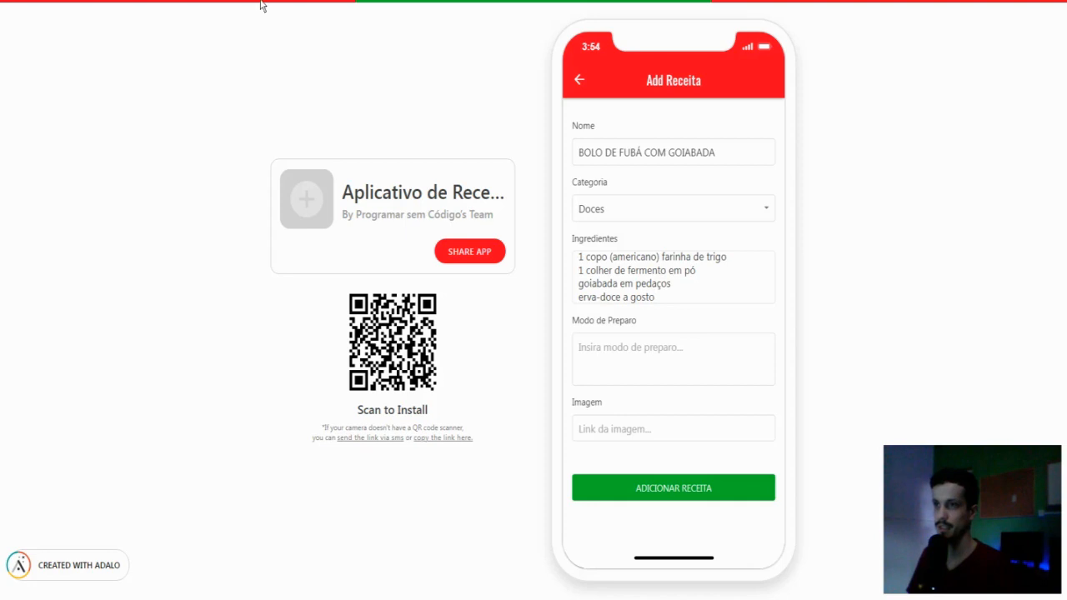
{"action": "left_click", "coordinate": [618, 359]}
{"action": "key", "text": "ctrl+v"}
Step: Find the photo of the cake slice on a red plate in the TudoGostoso recipe's gallery and open it in its own tab
{"action": "left_click", "coordinate": [416, 11]}
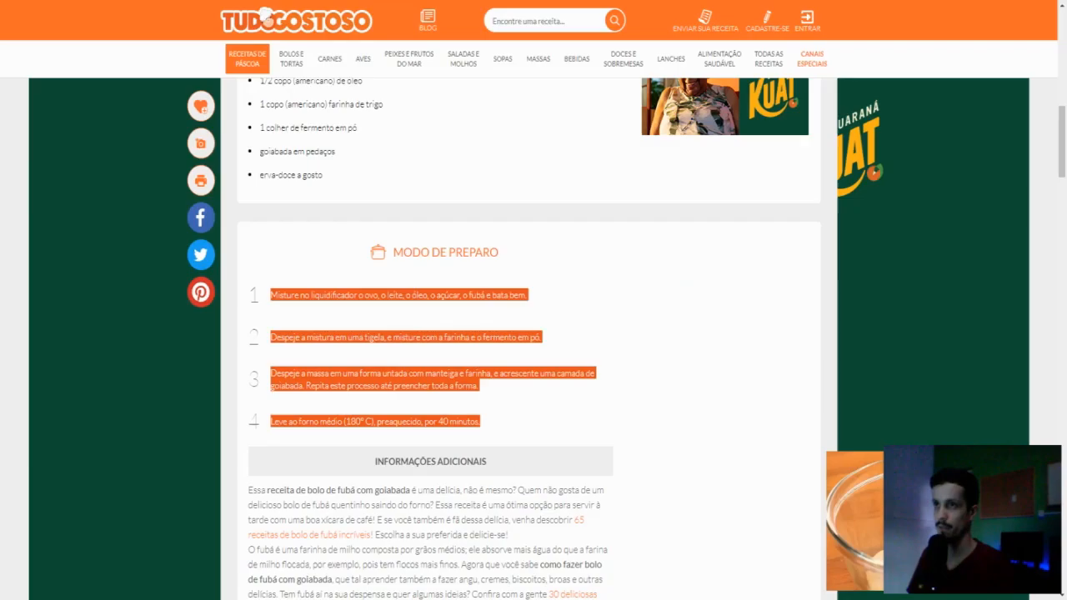
{"action": "scroll", "coordinate": [542, 234], "scroll_direction": "up", "scroll_amount": 6}
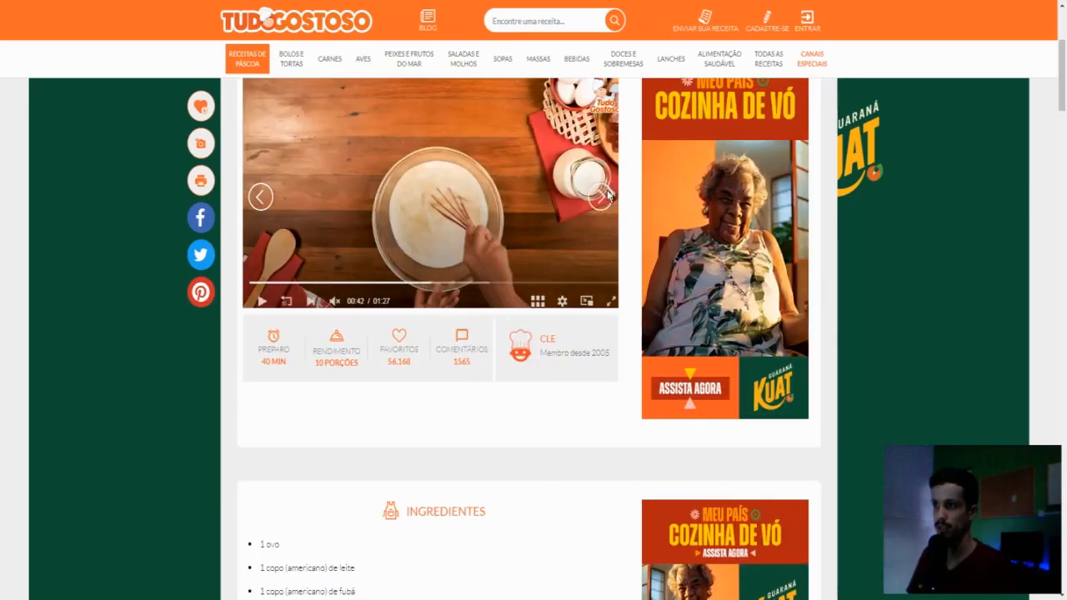
{"action": "left_click", "coordinate": [602, 197]}
{"action": "scroll", "coordinate": [550, 233], "scroll_direction": "up", "scroll_amount": 2}
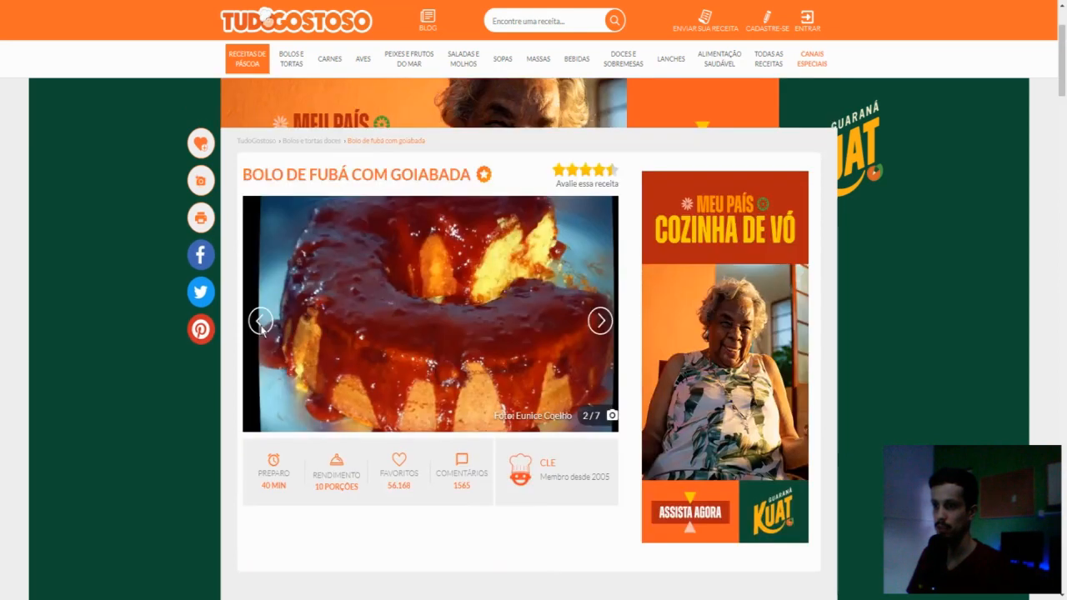
{"action": "left_click", "coordinate": [261, 325]}
{"action": "left_click", "coordinate": [261, 327]}
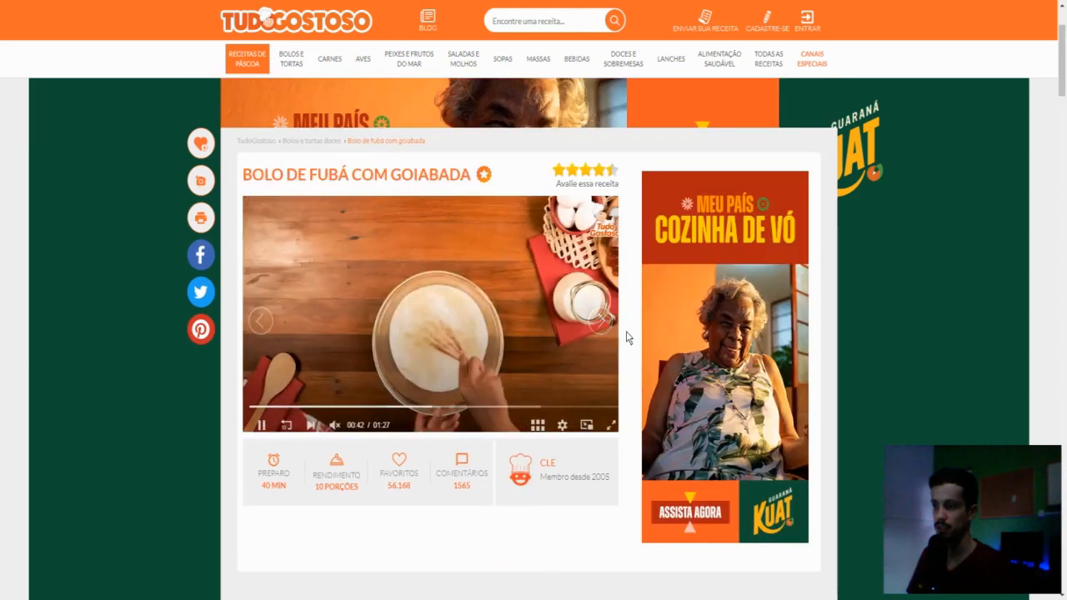
{"action": "left_click", "coordinate": [602, 321]}
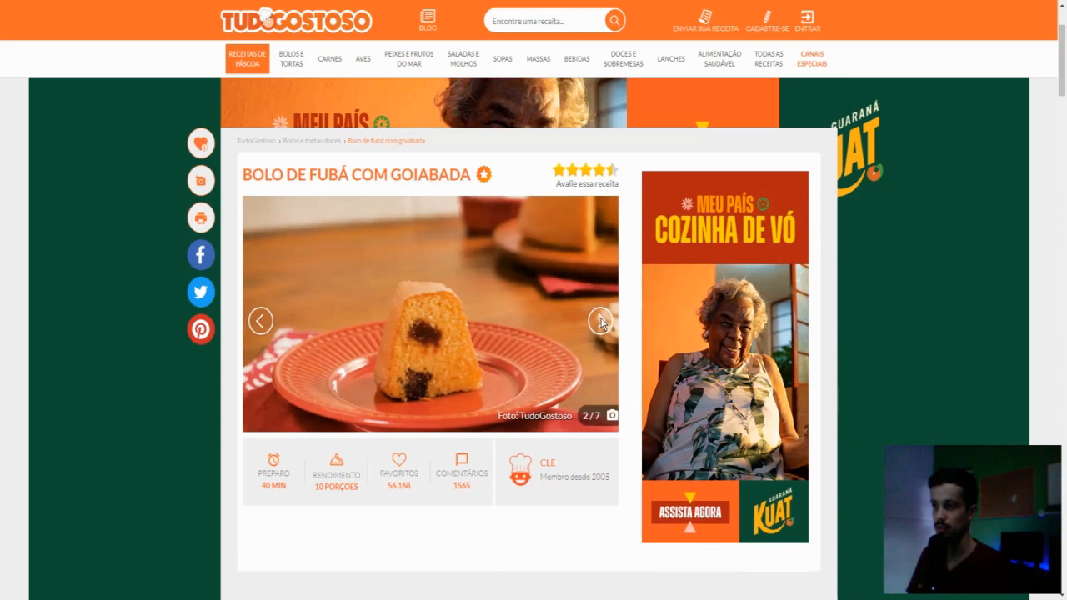
{"action": "right_click", "coordinate": [432, 322]}
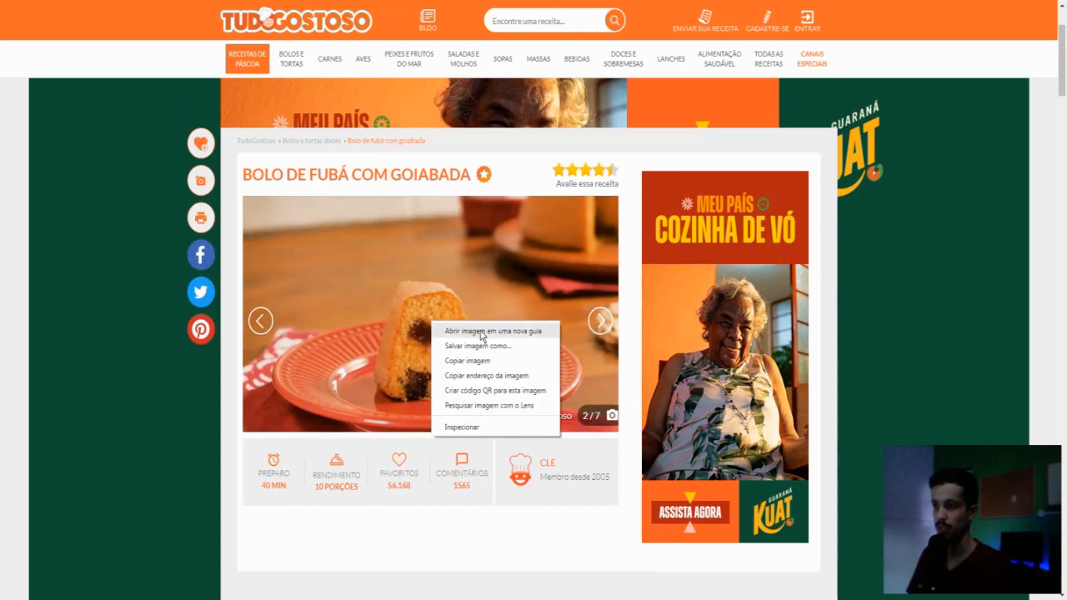
{"action": "left_click", "coordinate": [472, 335]}
{"action": "key", "text": "ctrl+Tab"}
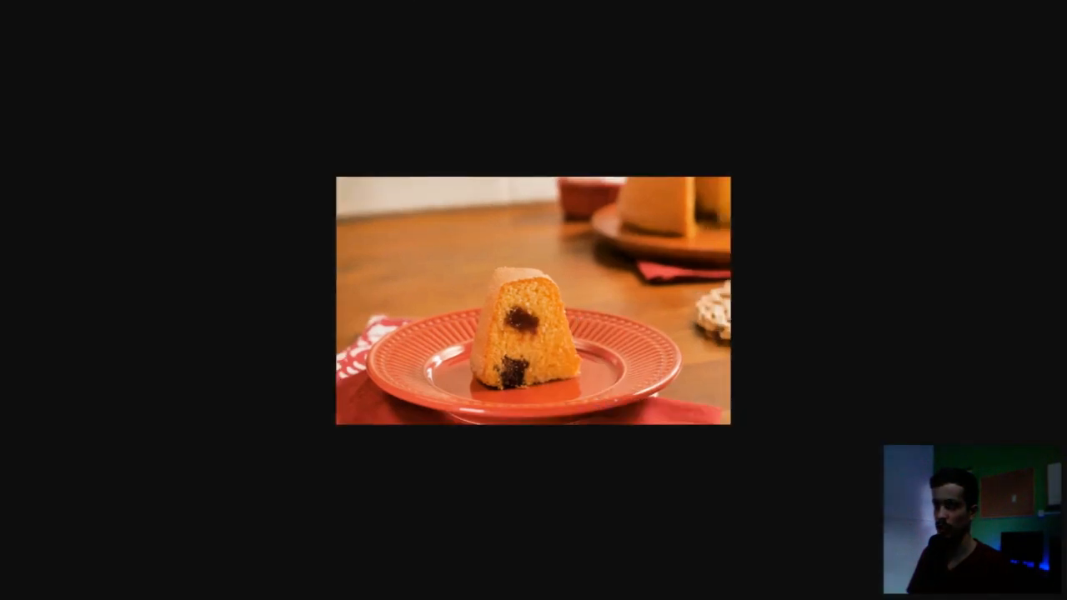
Step: Paste the cake photo's link into the Imagem field of the Add Receita form and add the recipe
{"action": "key", "text": "ctrl+shift+Tab"}
{"action": "key", "text": "ctrl+shift+Tab"}
{"action": "left_click", "coordinate": [629, 419]}
{"action": "key", "text": "ctrl+v"}
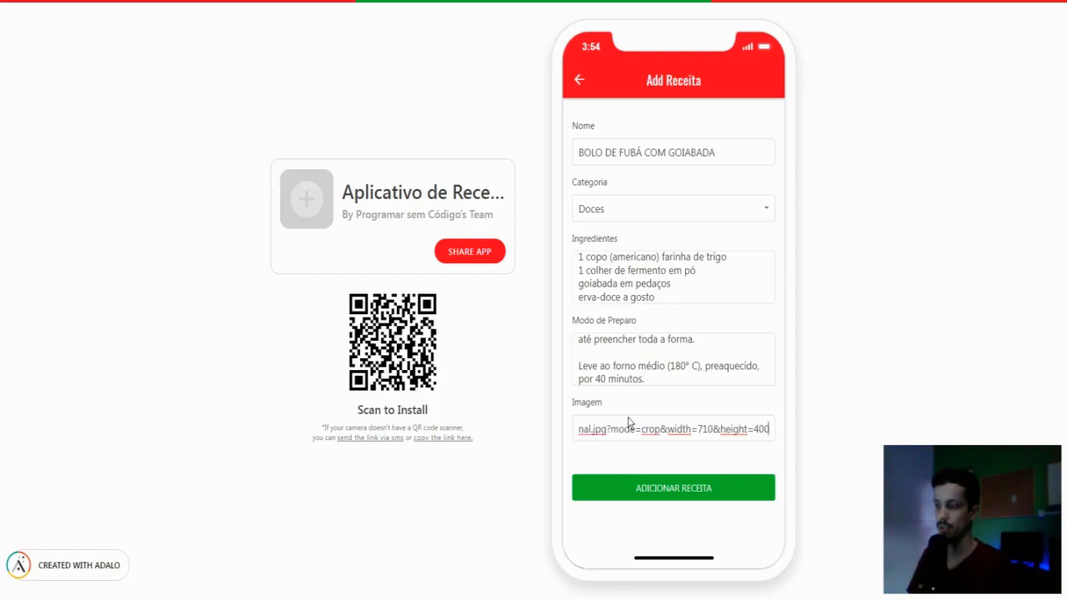
{"action": "left_click", "coordinate": [666, 492]}
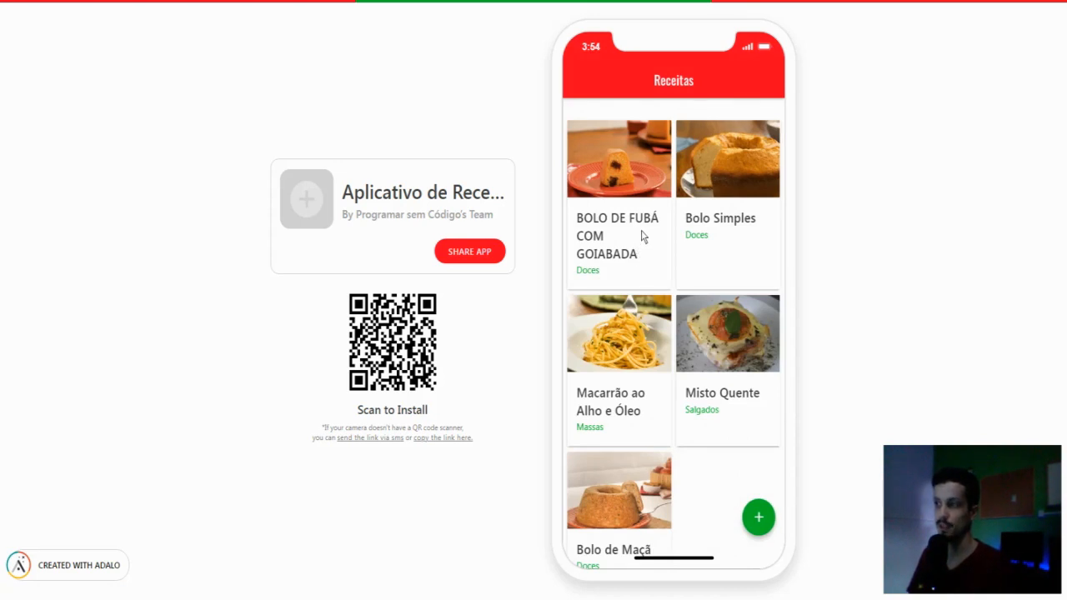
Step: Open the new BOLO DE FUBÁ COM GOIABADA recipe, review its details and delete it from the app
{"action": "left_click", "coordinate": [627, 172]}
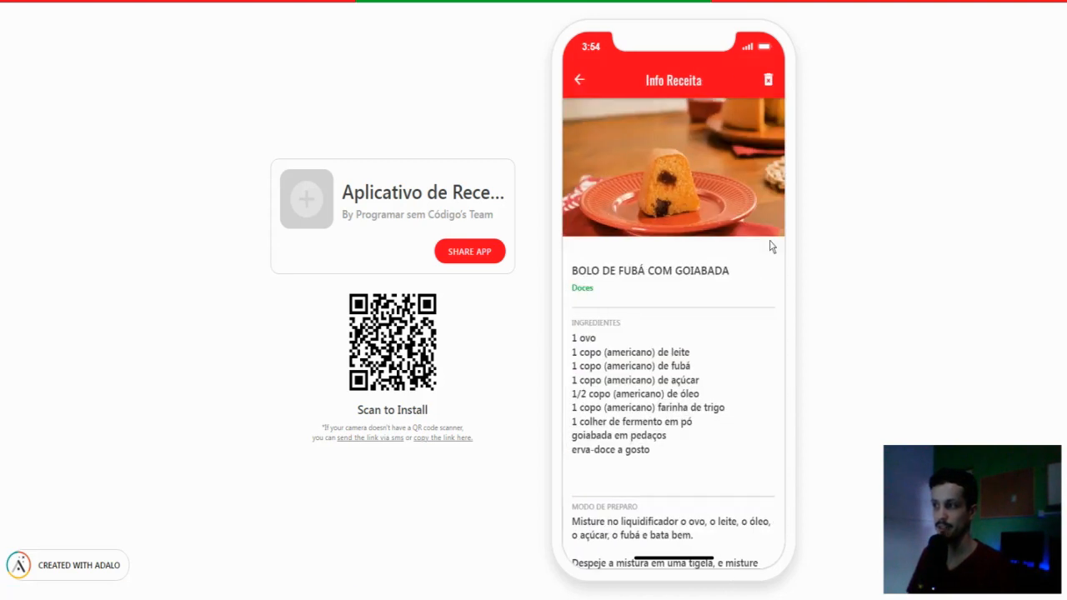
{"action": "scroll", "coordinate": [768, 247], "scroll_direction": "down", "scroll_amount": 3}
{"action": "scroll", "coordinate": [767, 250], "scroll_direction": "up", "scroll_amount": 3}
{"action": "left_click", "coordinate": [767, 80]}
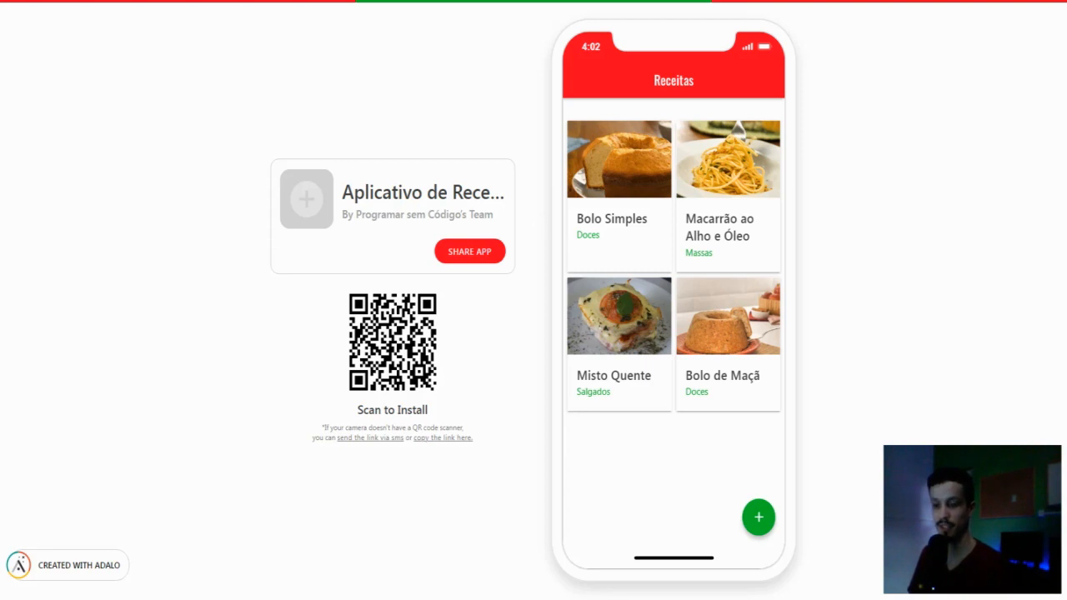
Step: Switch to the Manual do Programar sem Código ebook download page
{"action": "mouse_move", "coordinate": [255, 598]}
{"action": "left_click", "coordinate": [321, 562]}
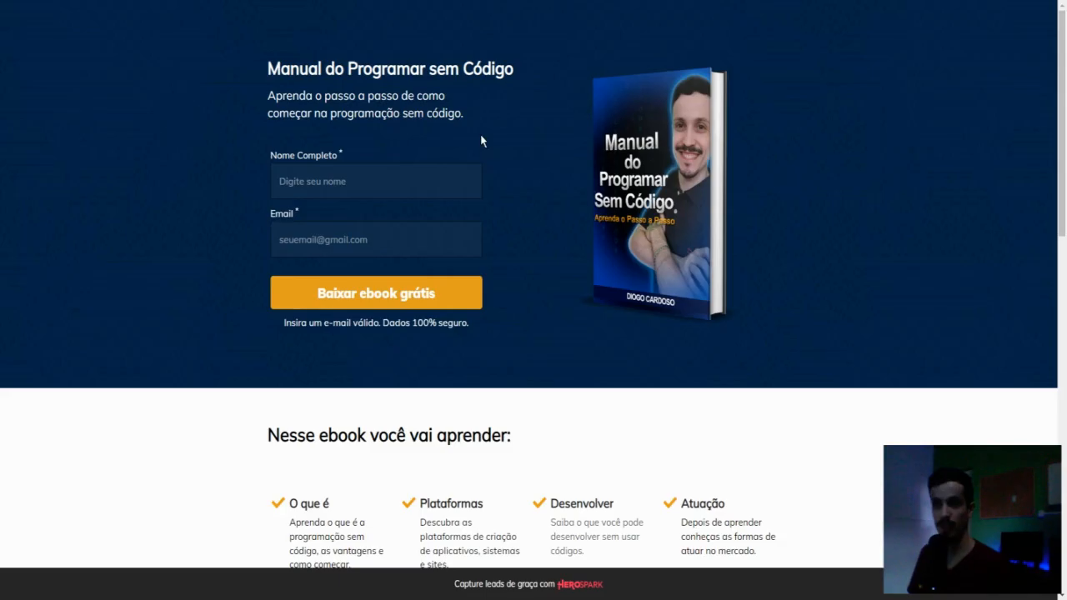